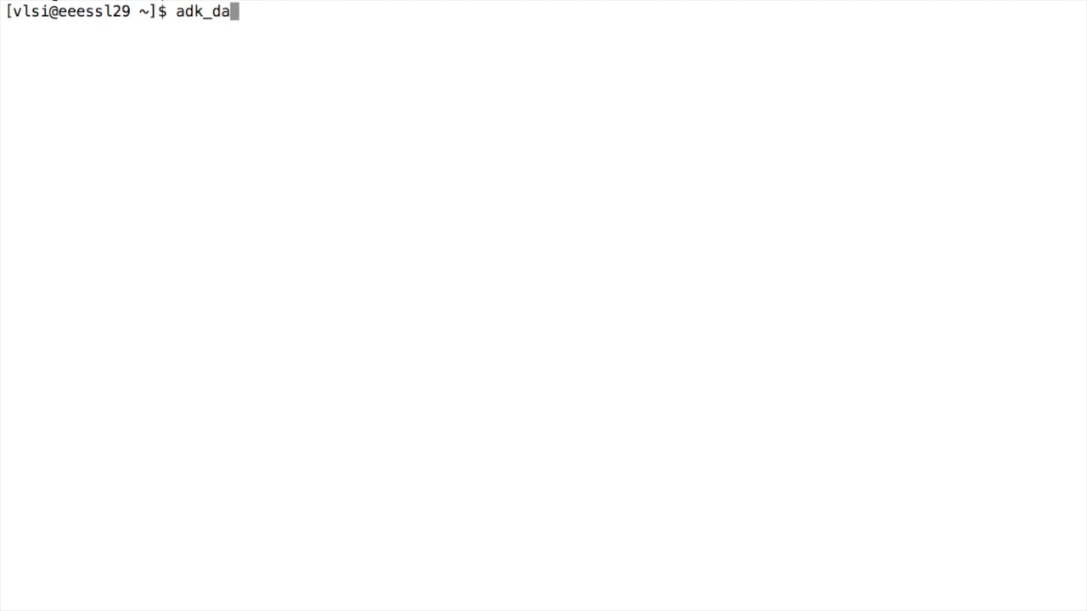
Step: Launch Pyxis Schematic from the terminal as a background process and enlarge its window to full screen
type("&")
key("BackSpace")
type("&")
key("Return")
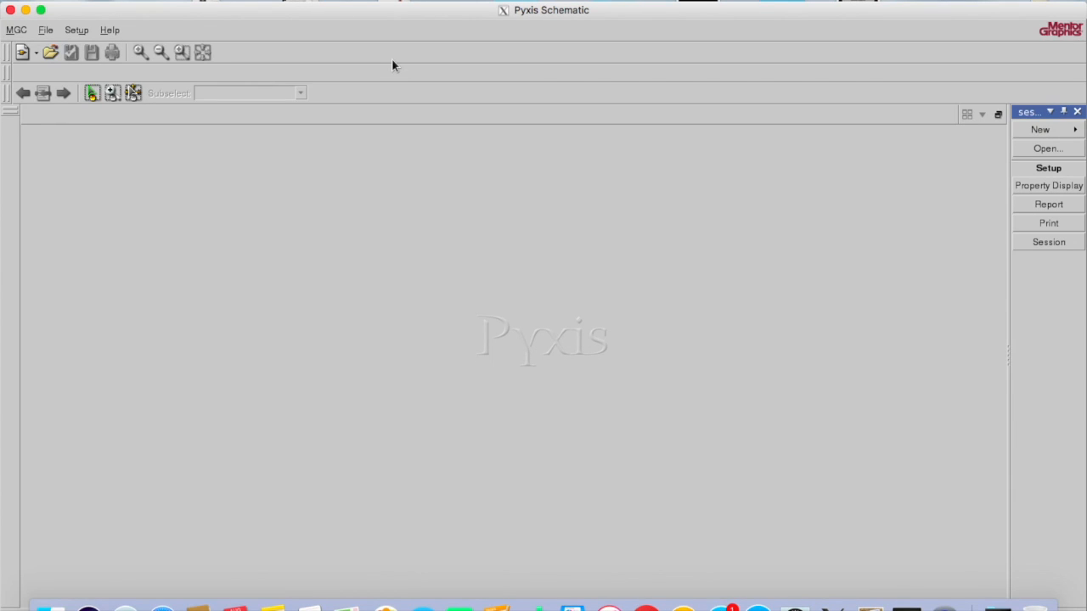
left_click(43, 10)
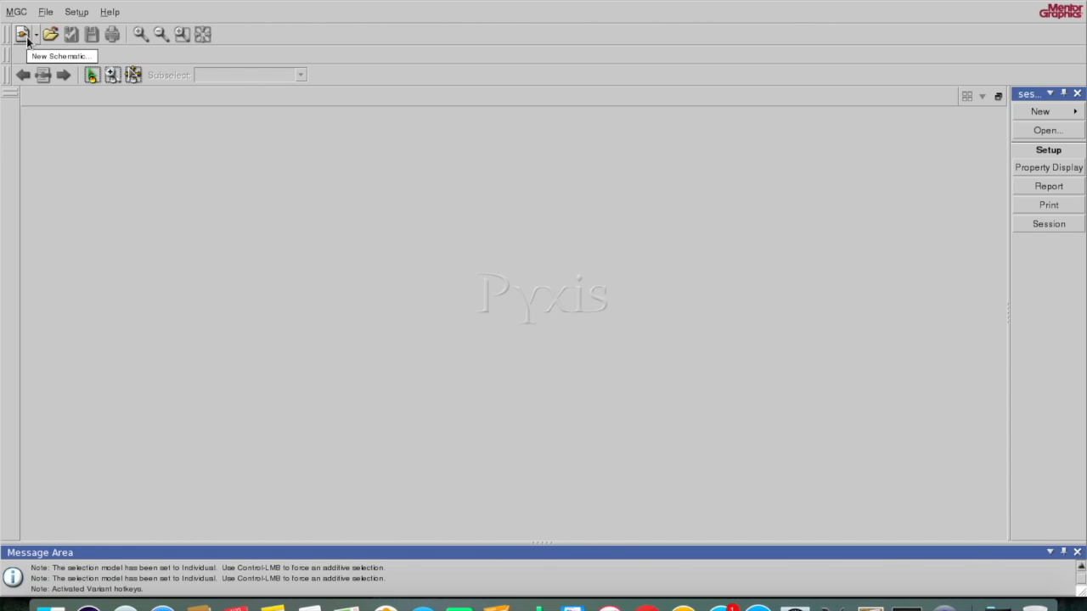
Step: Start a new schematic and create a directory named demo in /home/vlsi for it
left_click(24, 35)
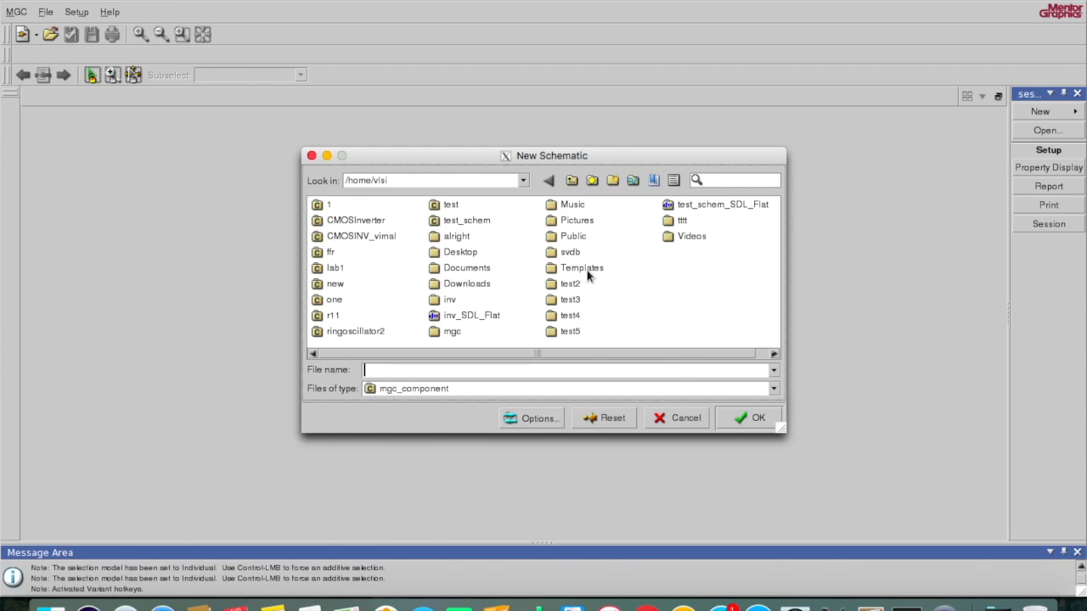
left_click(524, 180)
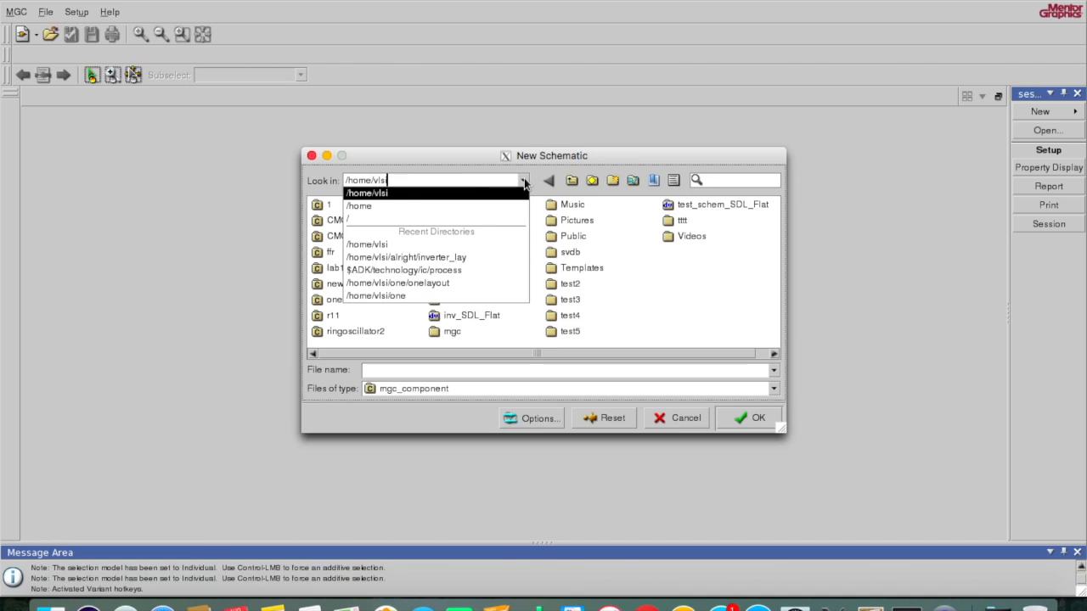
left_click(469, 182)
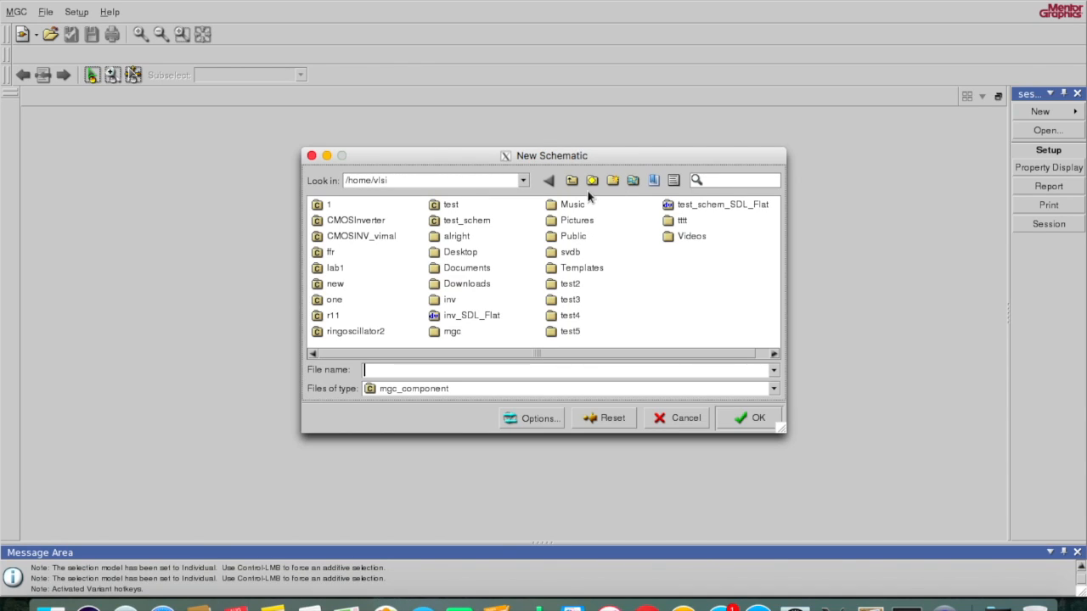
left_click(612, 181)
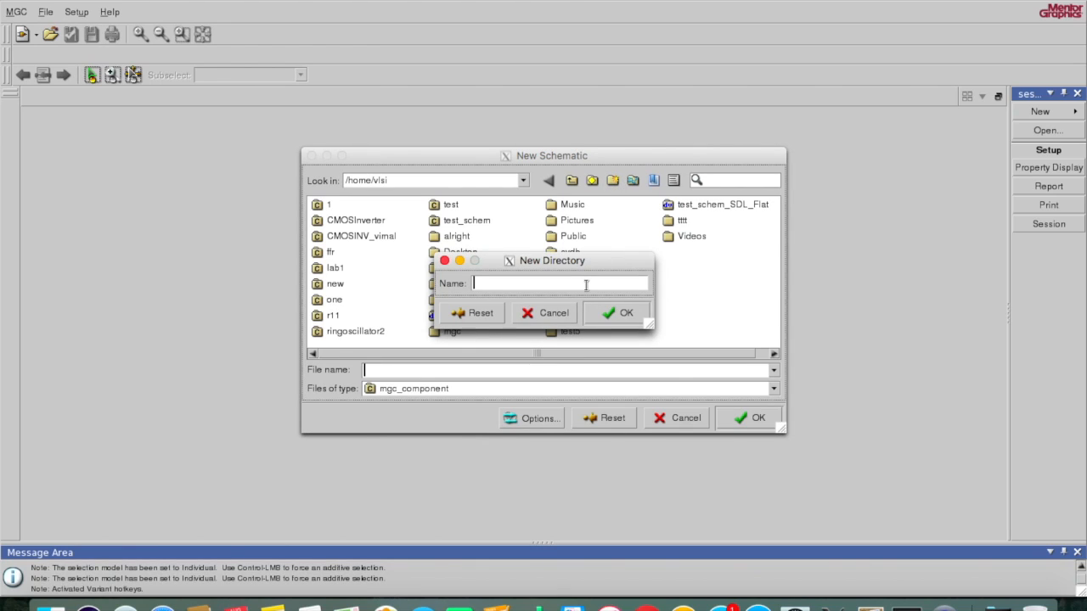
type("demo")
left_click(608, 315)
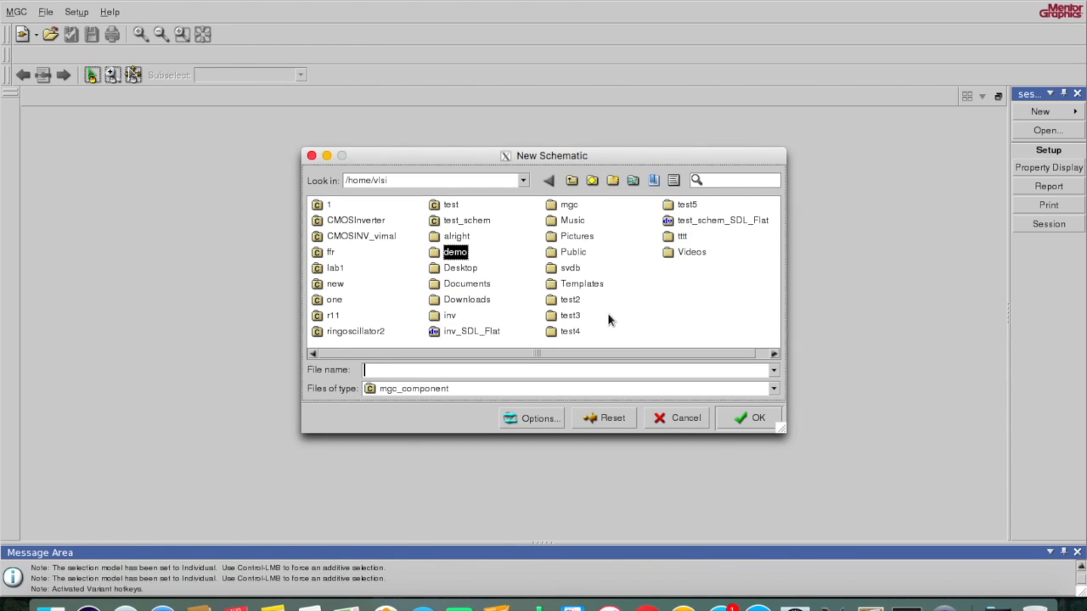
Step: Open the demo directory and create the new schematic there with the name inverter
double_click(454, 254)
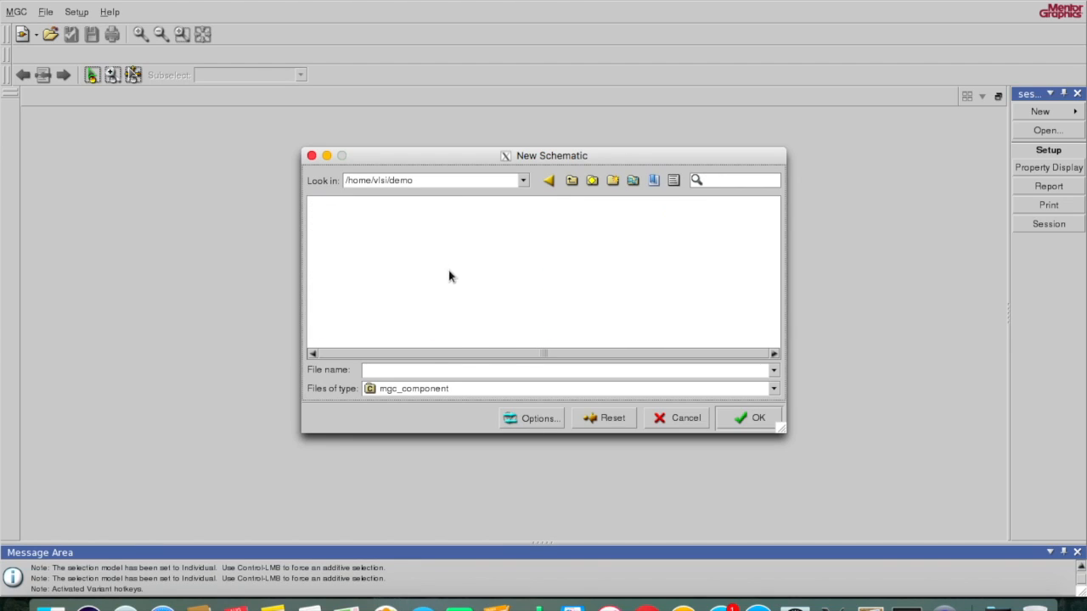
left_click(400, 369)
left_click(745, 418)
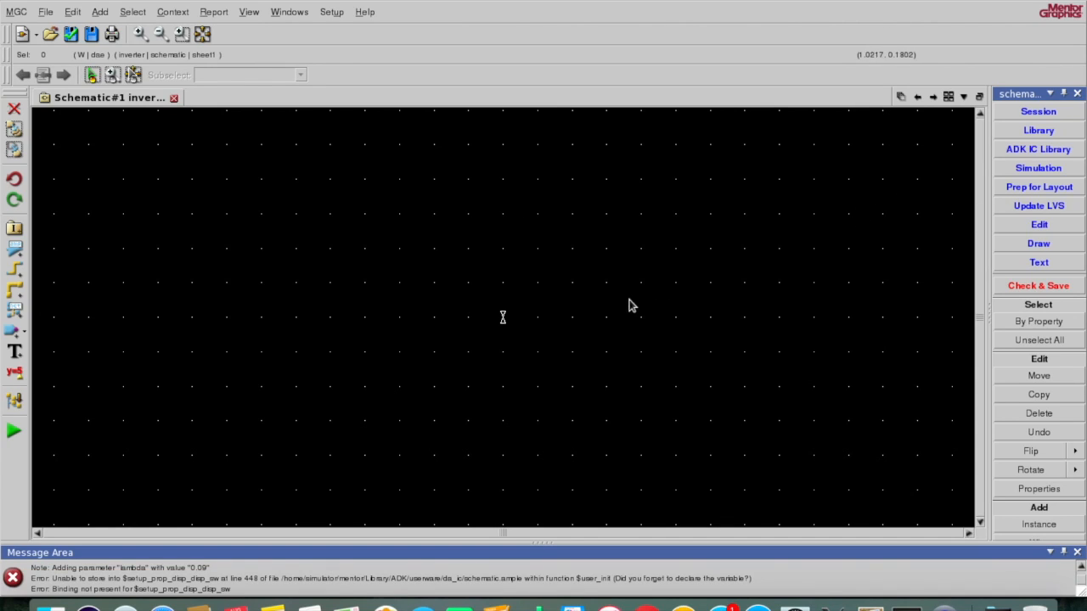
Step: Place an nmos transistor from the ADK IC Library and a pmos transistor directly above it, then clear the selection
left_click(1024, 151)
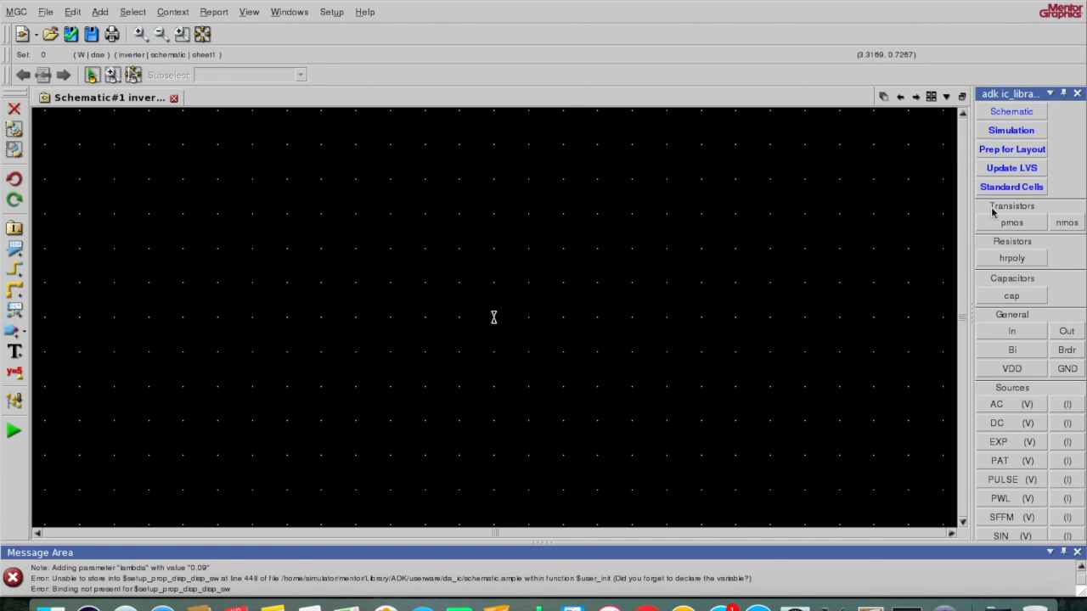
left_click(1068, 227)
left_click(424, 386)
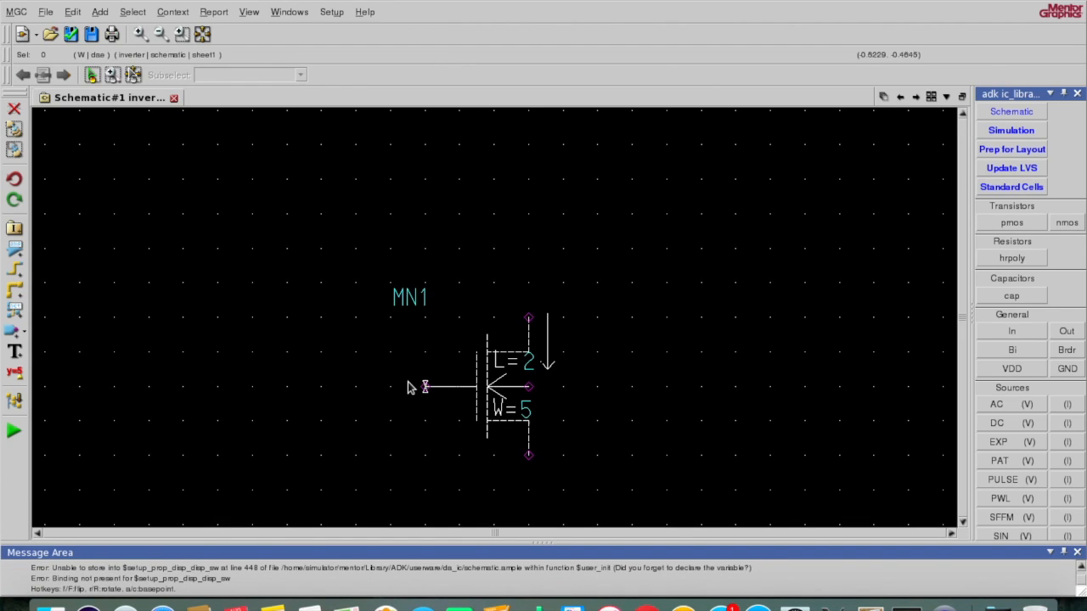
left_click(1000, 224)
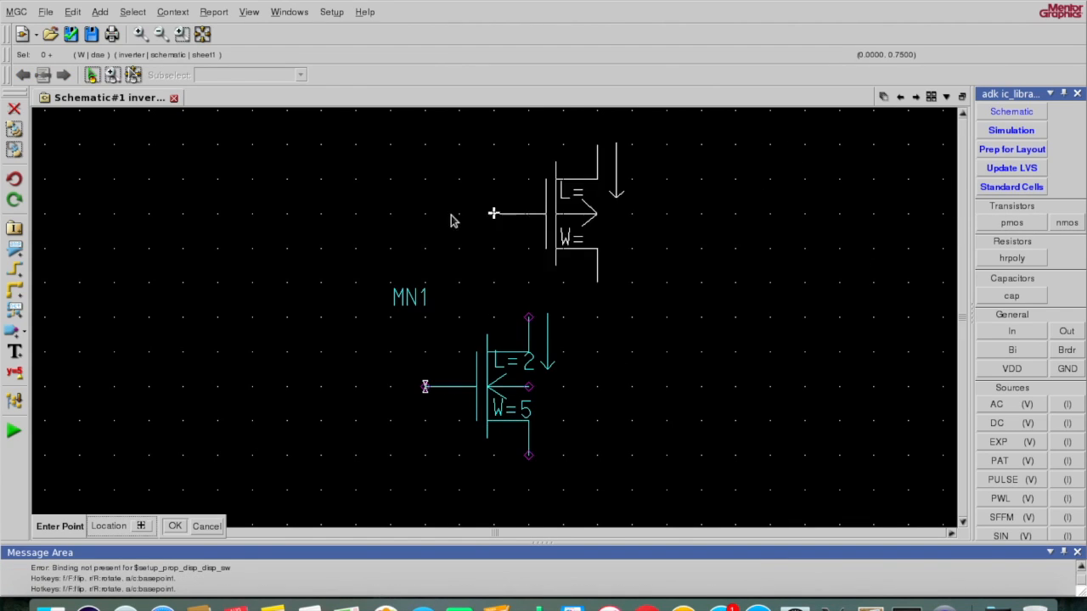
left_click(425, 215)
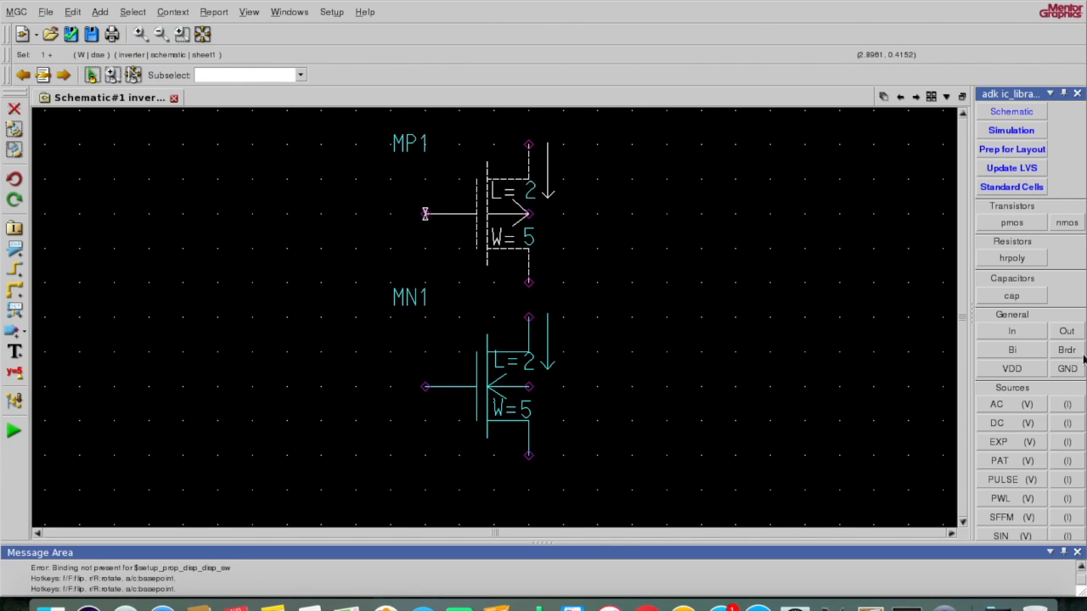
left_click(785, 339)
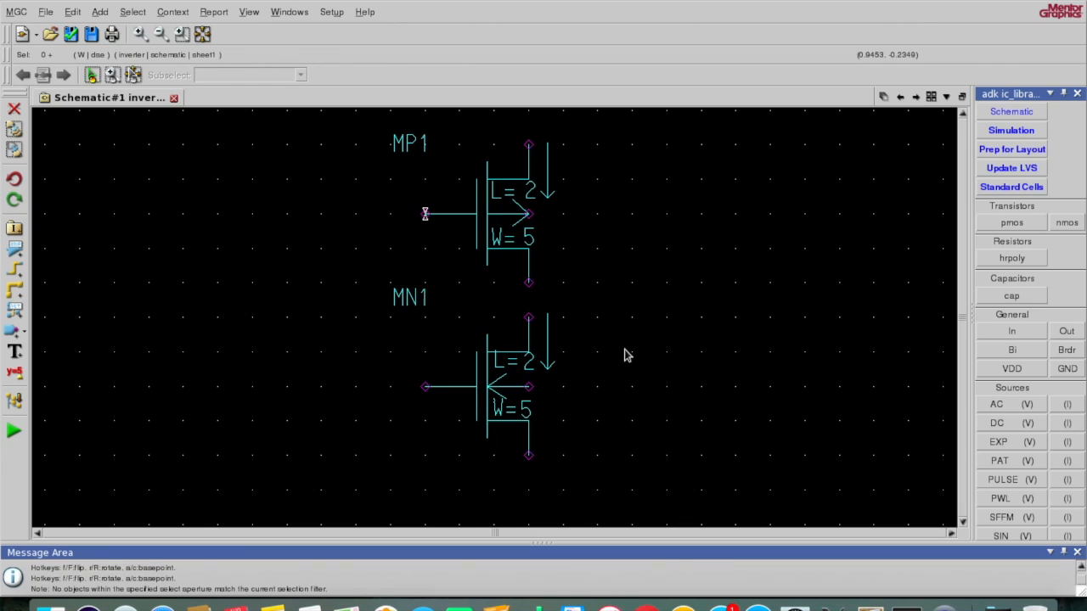
Step: Wire the gates of the pmos and nmos together, and connect the pmos's lower terminal to the nmos's upper terminal
key("w")
left_click(425, 214)
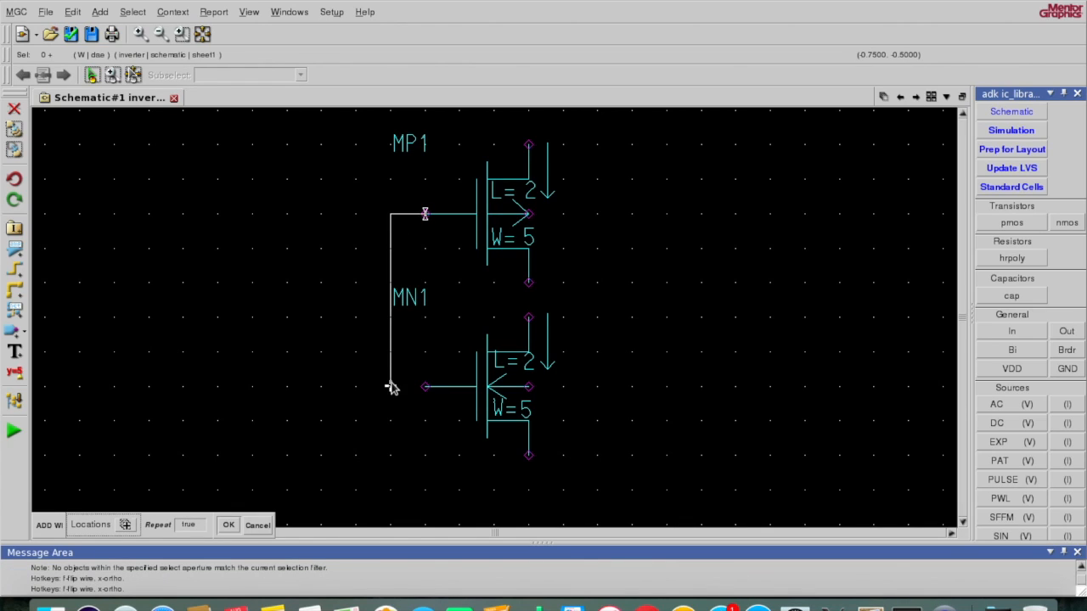
left_click(425, 386)
left_click(528, 282)
left_click(528, 317)
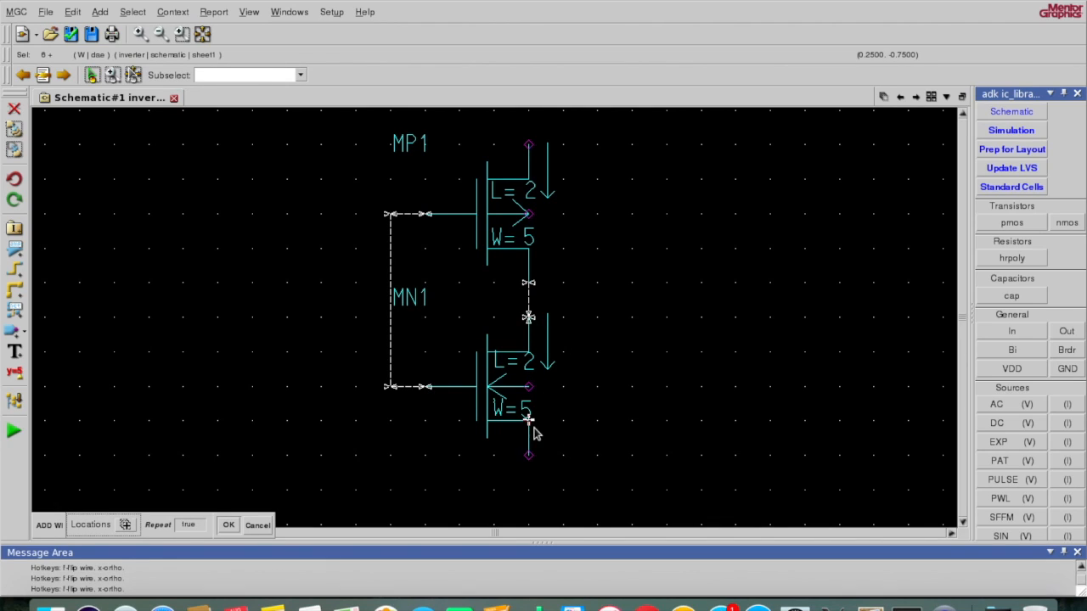
Step: Wire the nmos's bulk to its lower terminal and the pmos's bulk to its upper terminal, then finish wiring
left_click(528, 386)
left_click(528, 454)
left_click(529, 213)
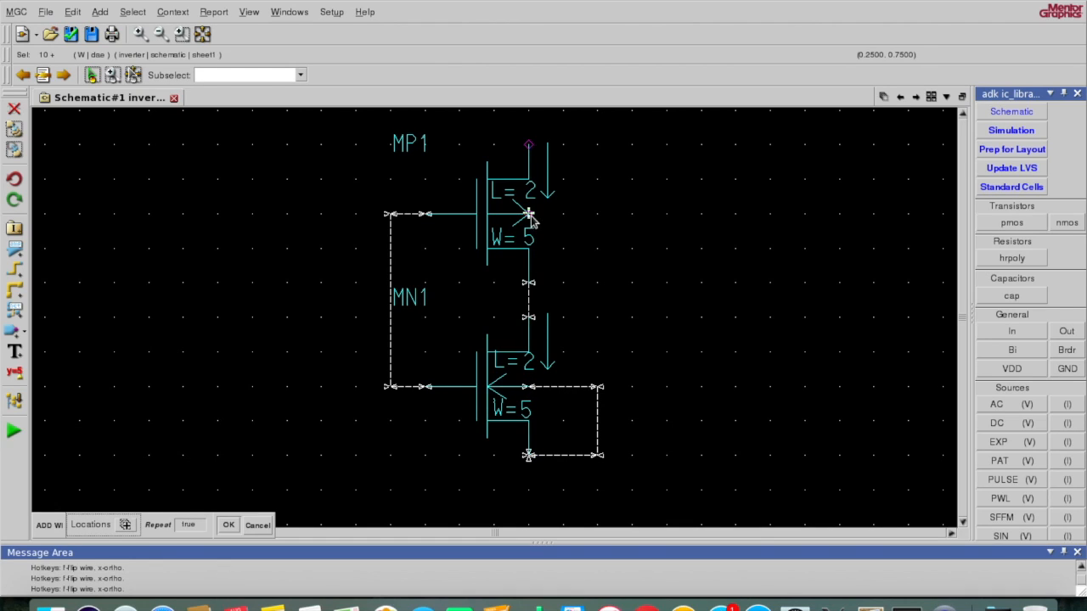
left_click(528, 144)
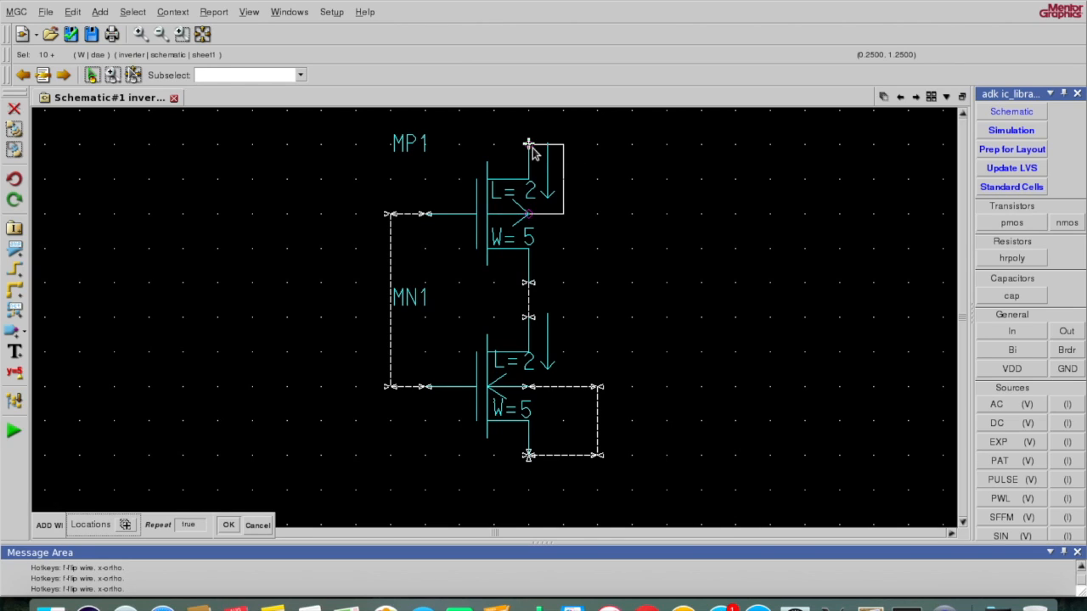
key("Escape")
left_click(762, 209)
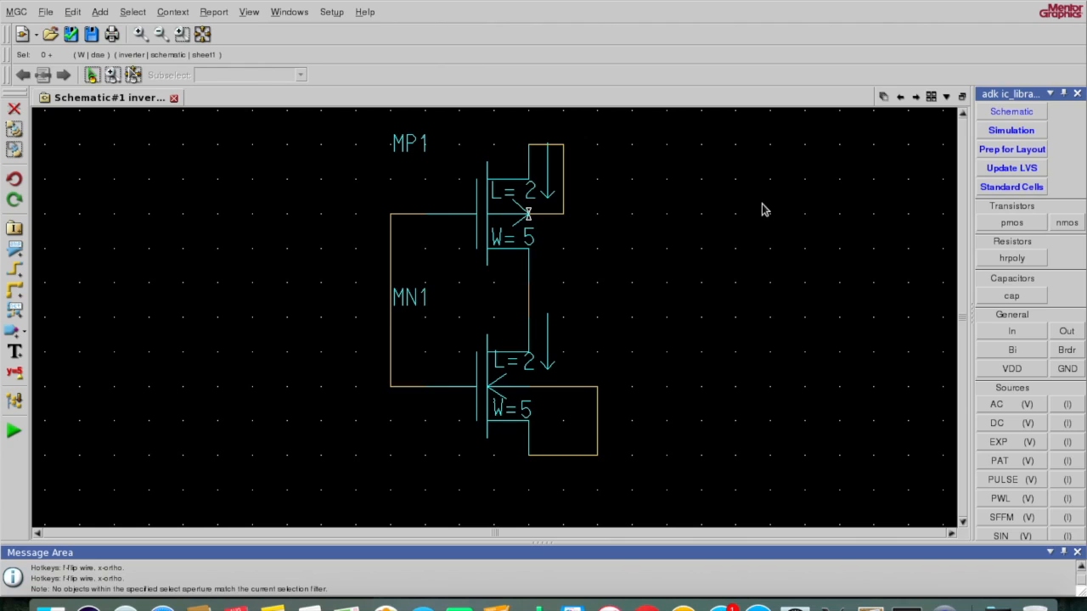
Step: Place an input port to the left of the shared gate wire and an output port to the right of the transistors
left_click(1012, 334)
left_click(349, 315)
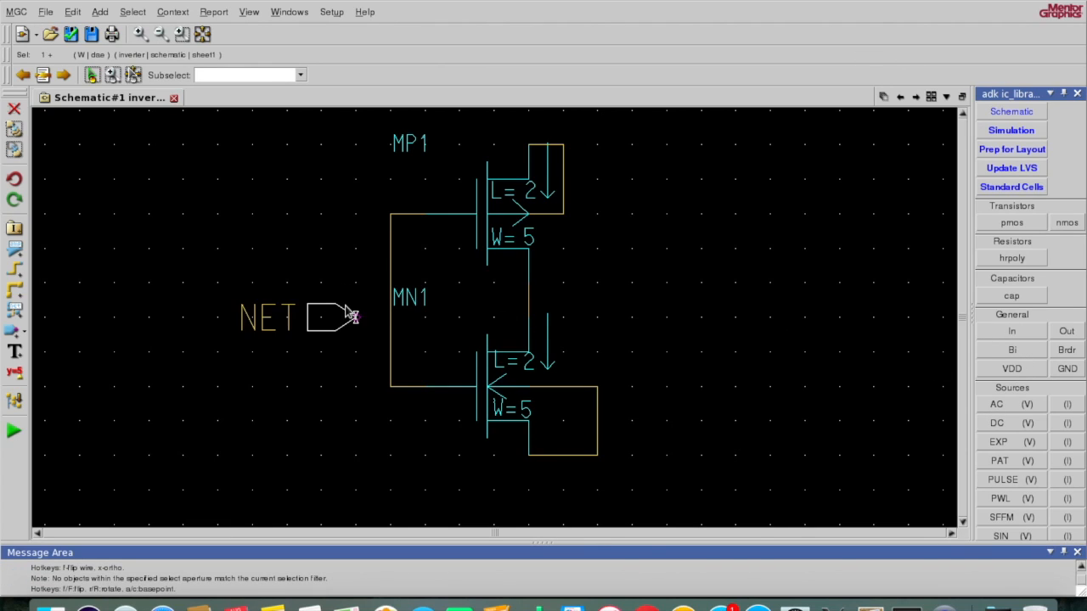
left_click(1067, 332)
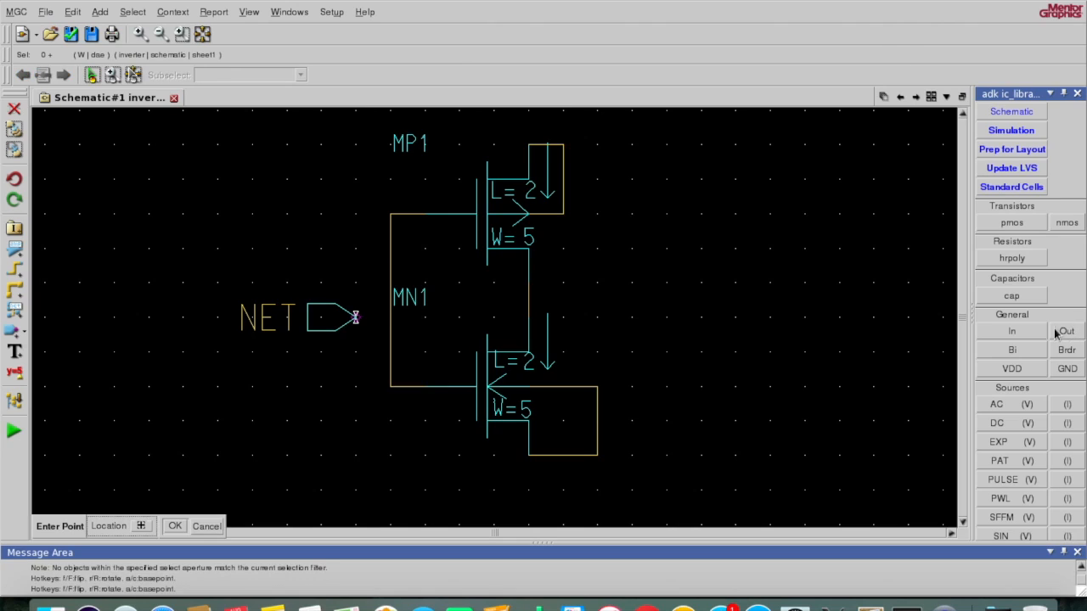
left_click(632, 297)
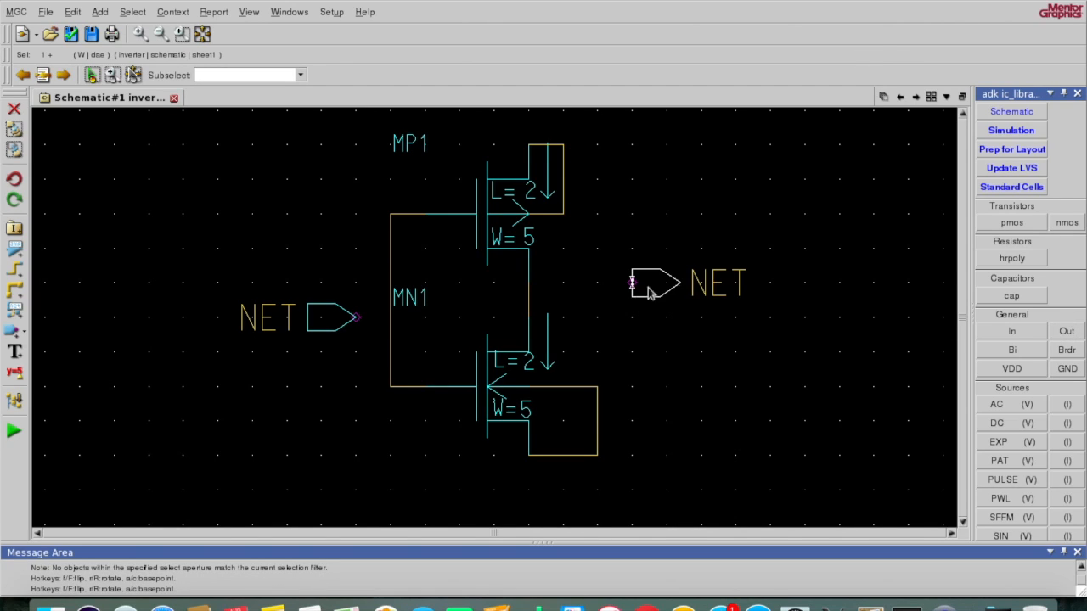
Step: Place a second input port beside the pmos's upper terminal and a second output port below the nmos
left_click(1006, 334)
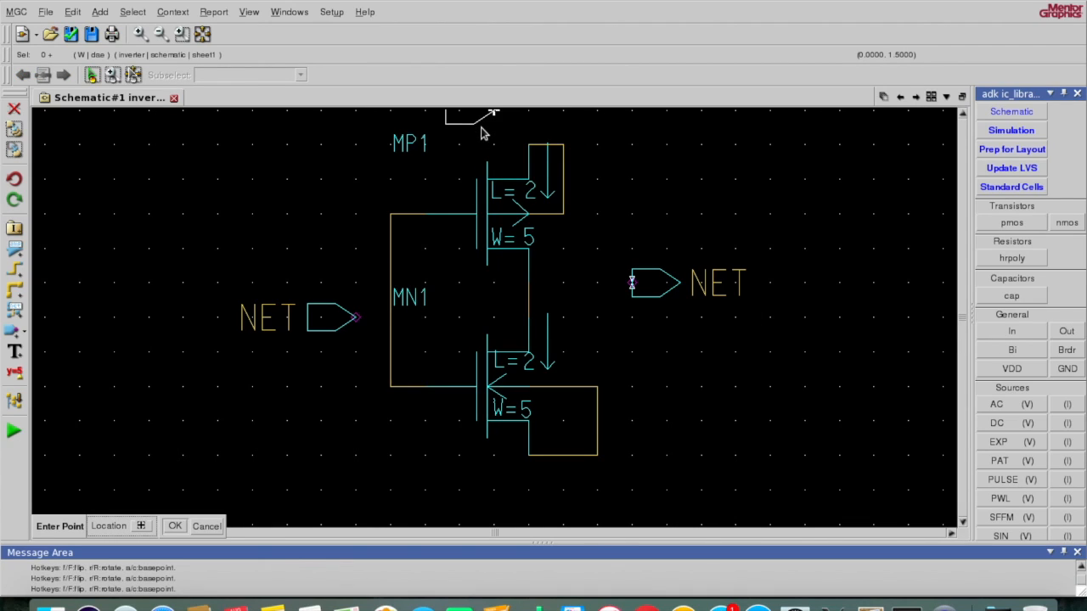
left_click(491, 144)
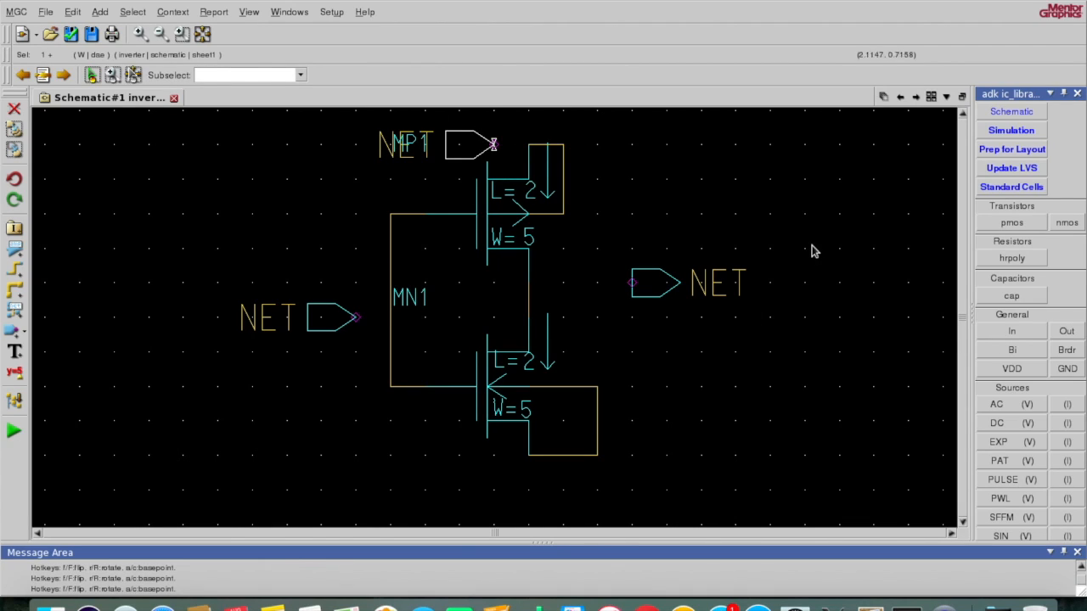
left_click(1067, 368)
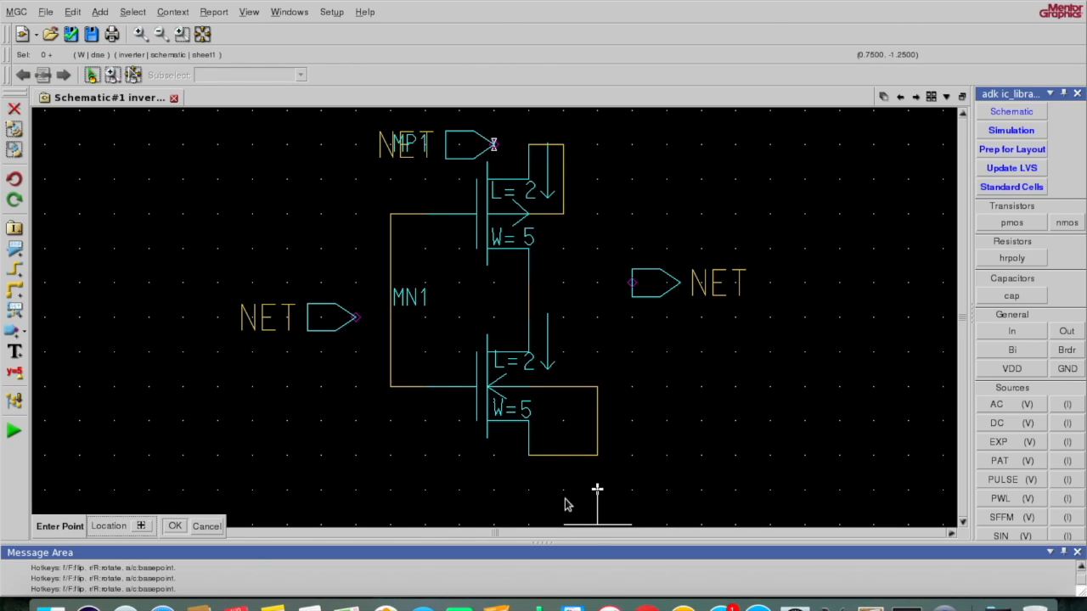
key("Escape")
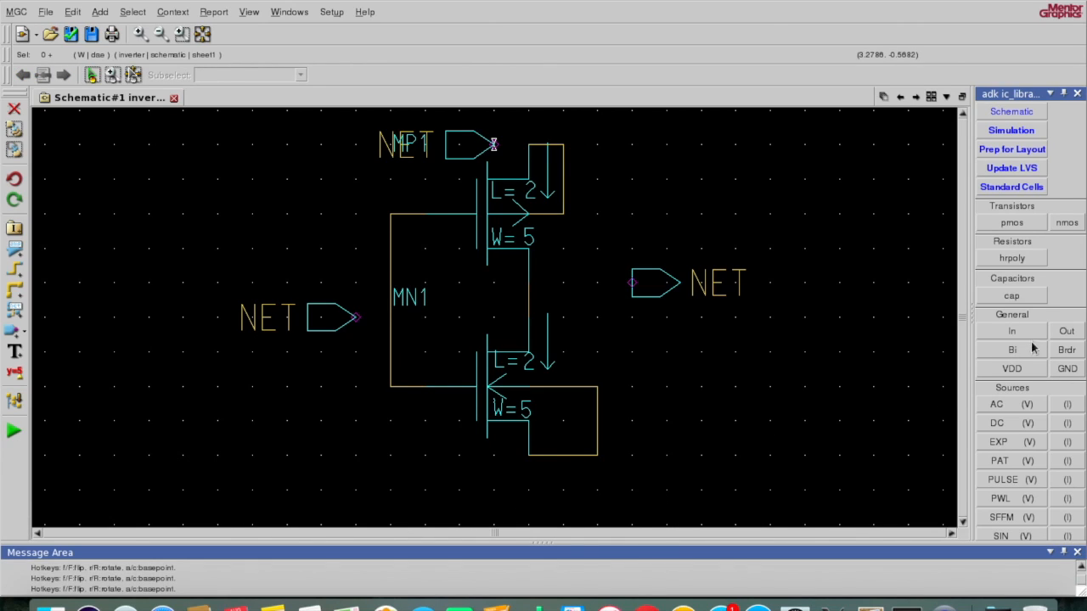
left_click(1066, 332)
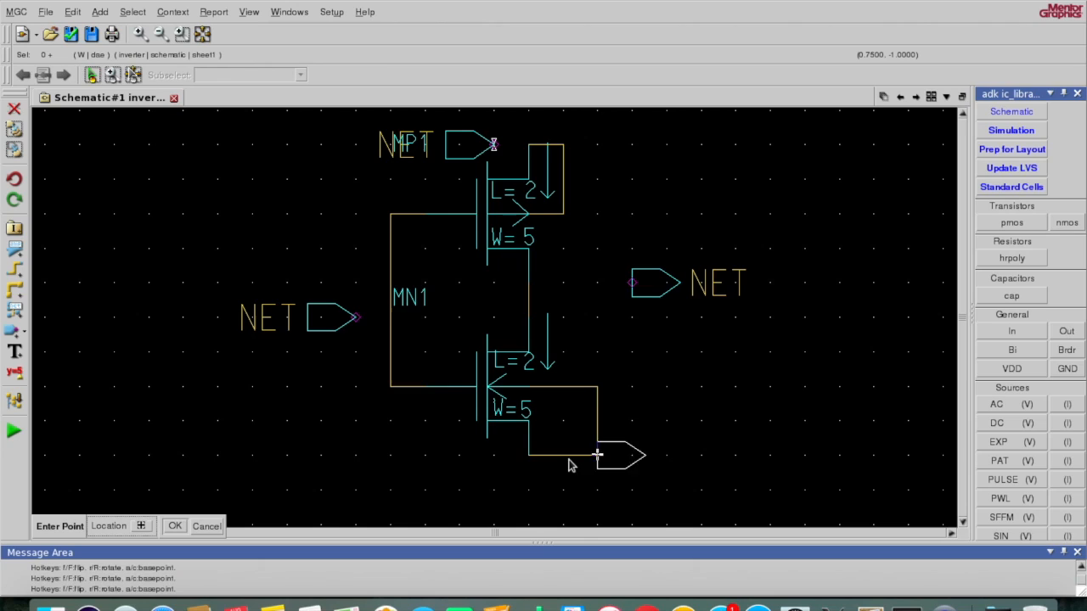
left_click(465, 490)
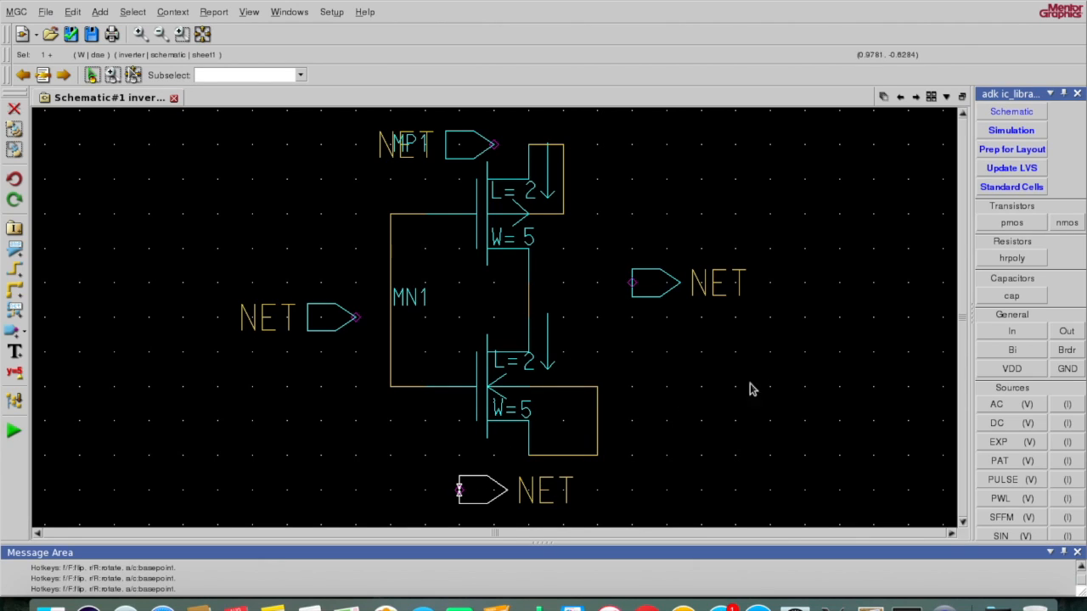
left_click(792, 391)
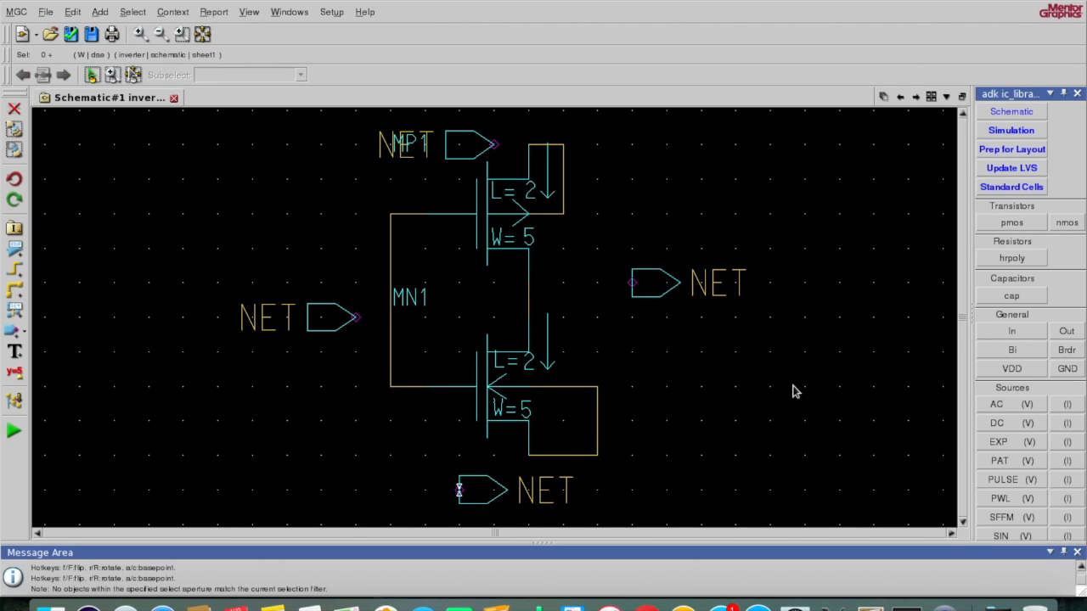
Step: Set the net name of the input port beside the gate wire to in
double_click(321, 323)
left_click(531, 326)
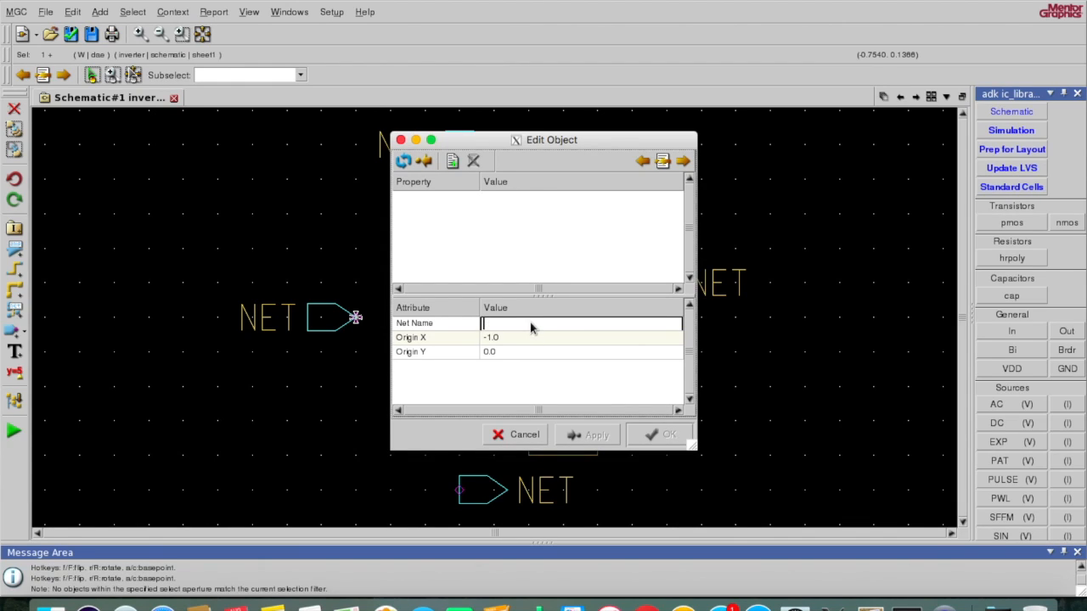
key("Return")
left_click(660, 435)
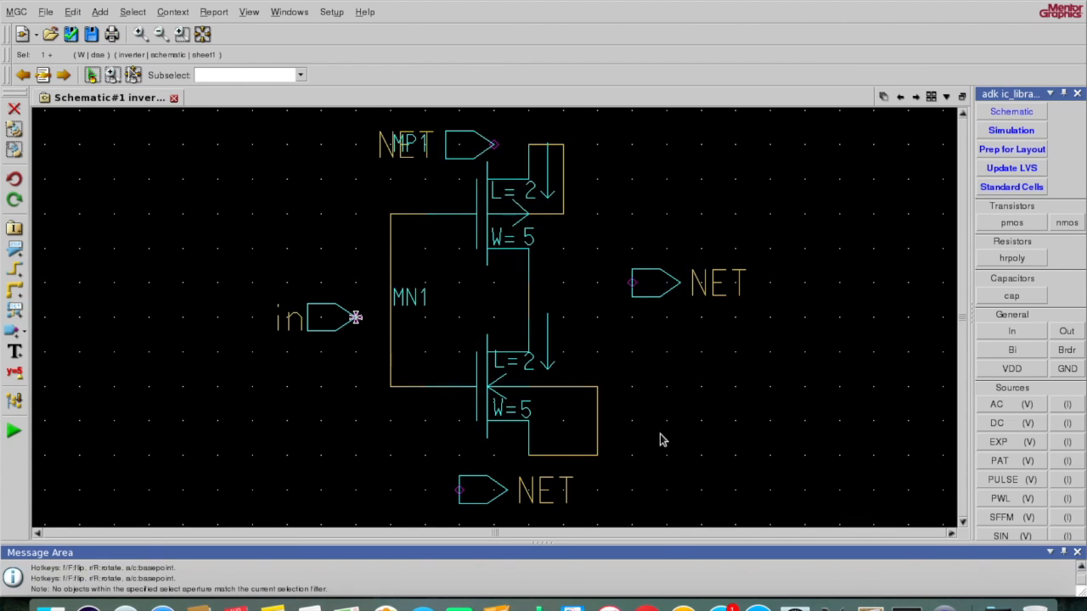
Step: Set the net name of the output port to the right of the transistors to out
double_click(665, 293)
left_click(538, 325)
key("BackSpace")
key("BackSpace")
key("BackSpace")
type("out")
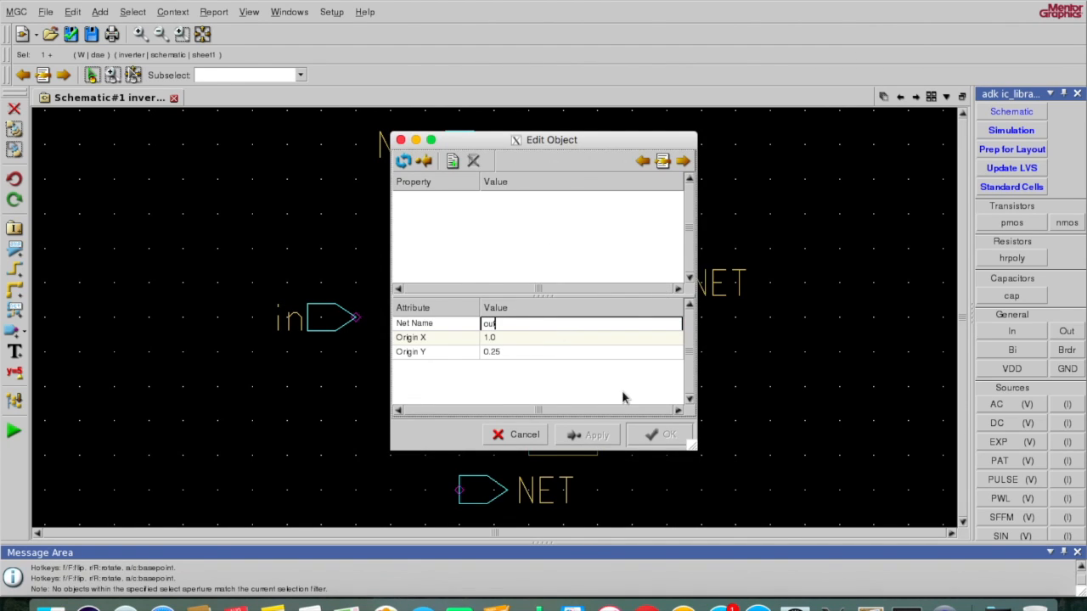
key("Return")
left_click(659, 434)
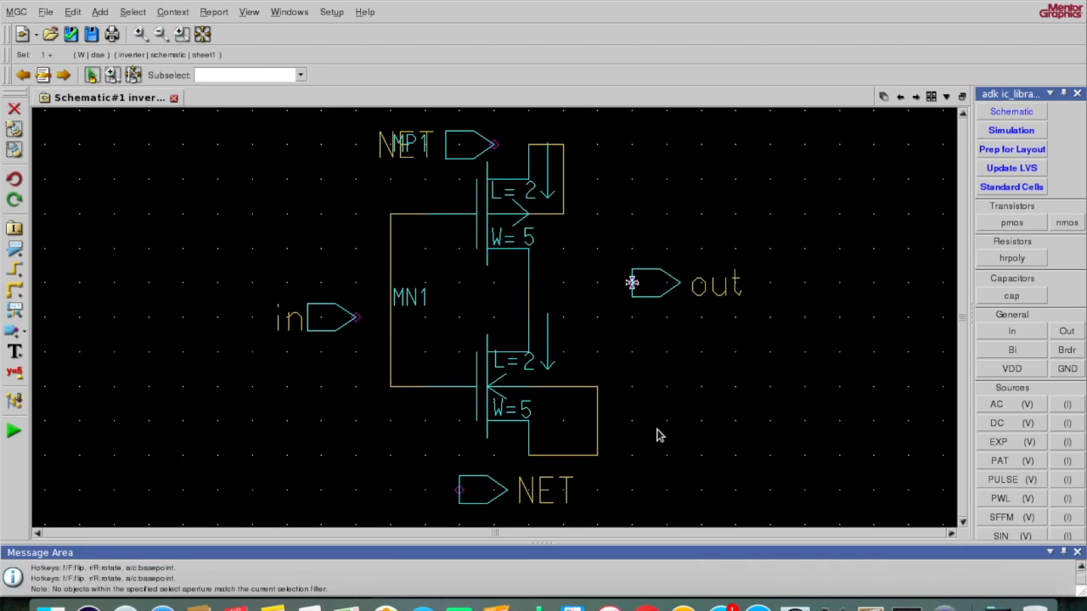
Step: Set the net name of the input port beside the pmos's upper terminal to vdd
left_click(452, 158)
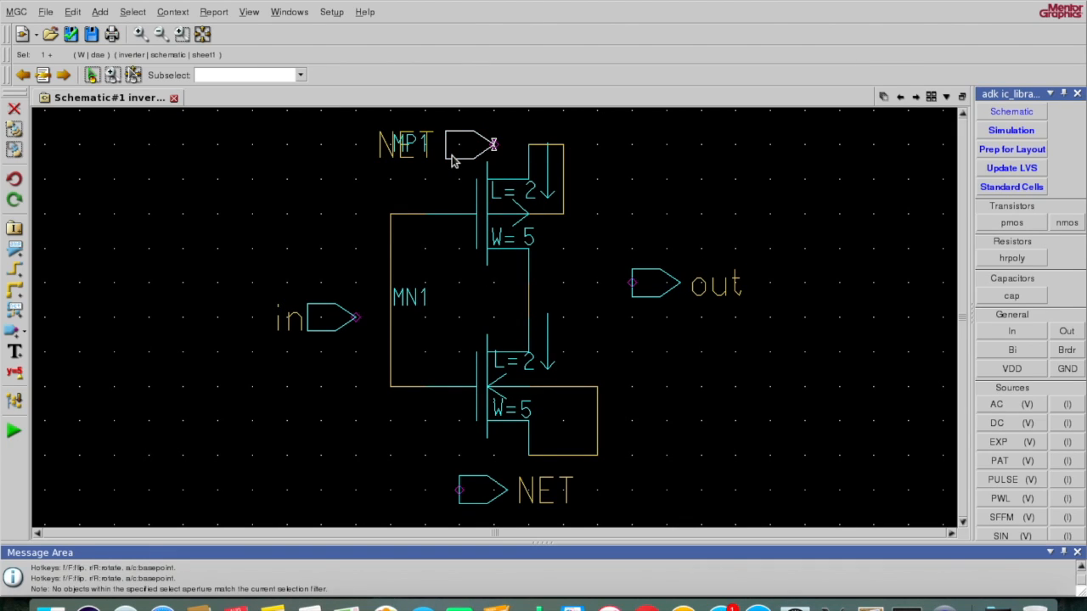
key("q")
left_click(514, 326)
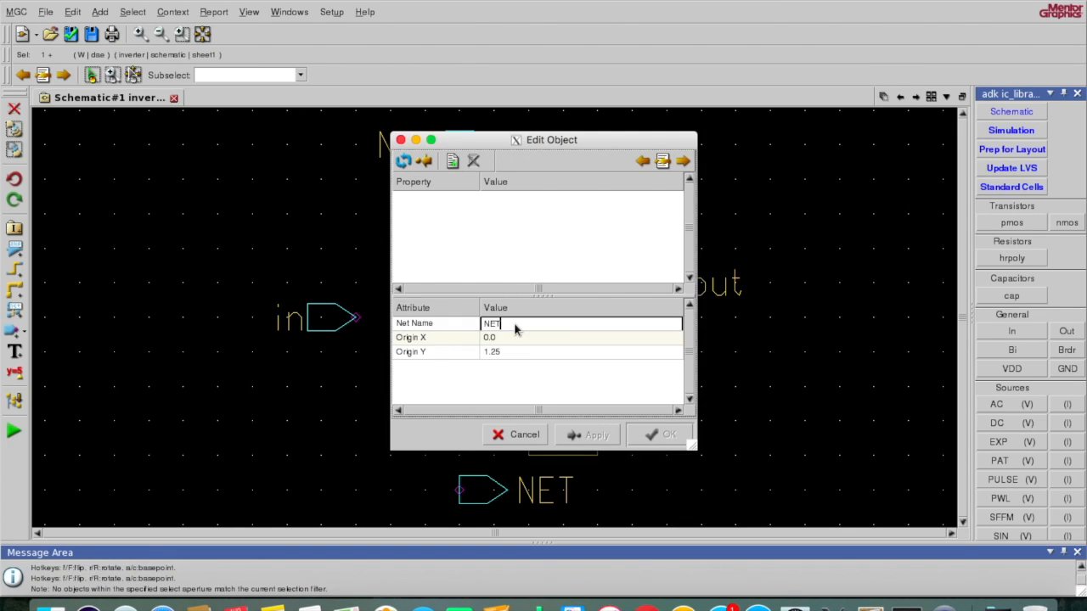
key("BackSpace")
key("BackSpace")
type("vdd")
left_click(595, 380)
left_click(661, 435)
Step: Set the net name of the output port below the nmos to gnd
left_click(499, 491)
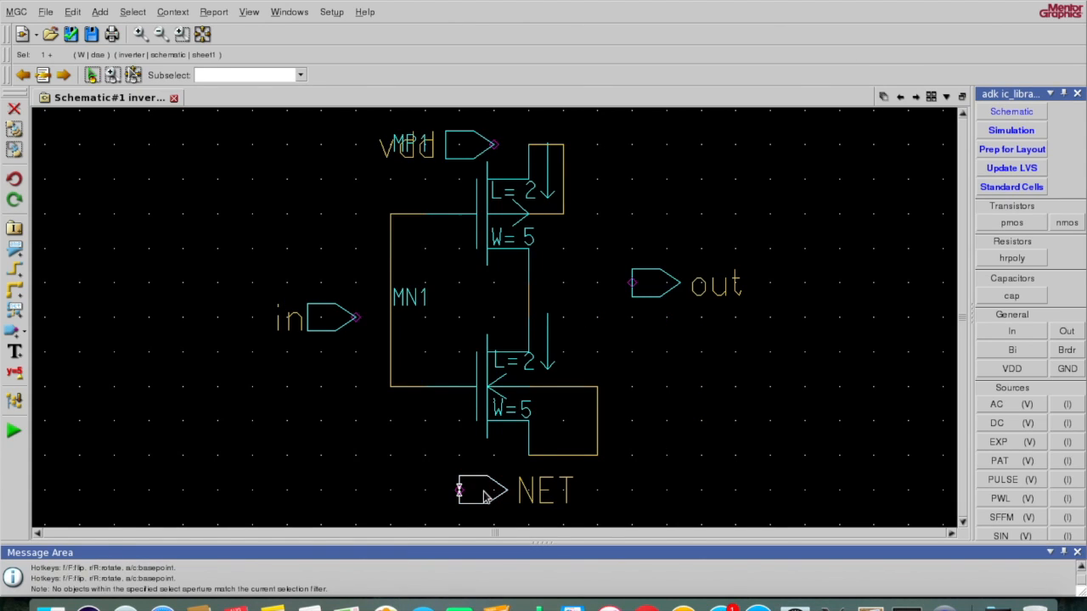
key("q")
left_click(537, 324)
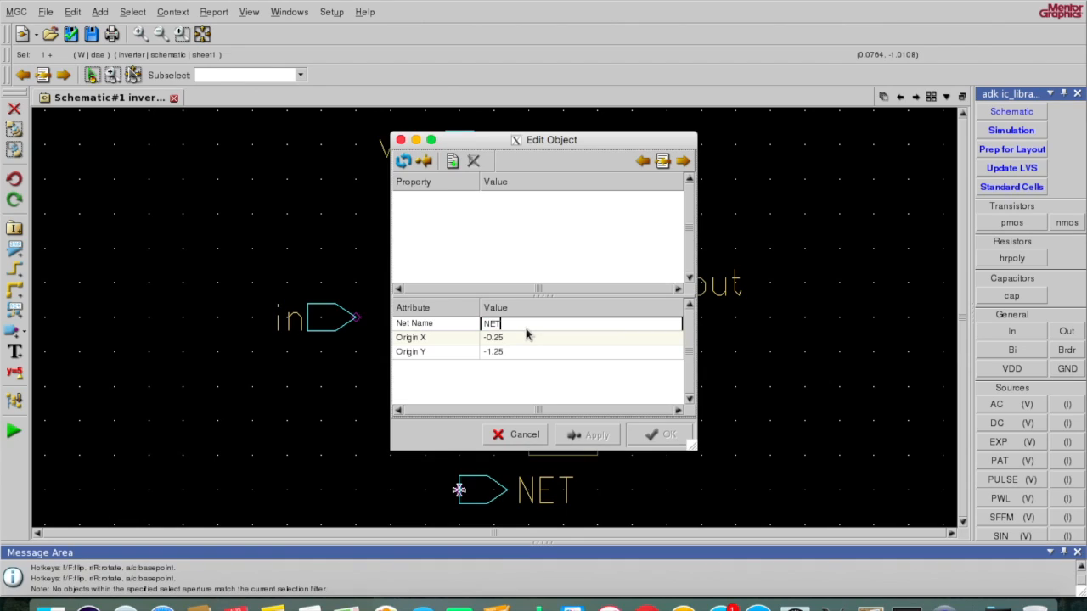
type("gnd")
left_click(631, 388)
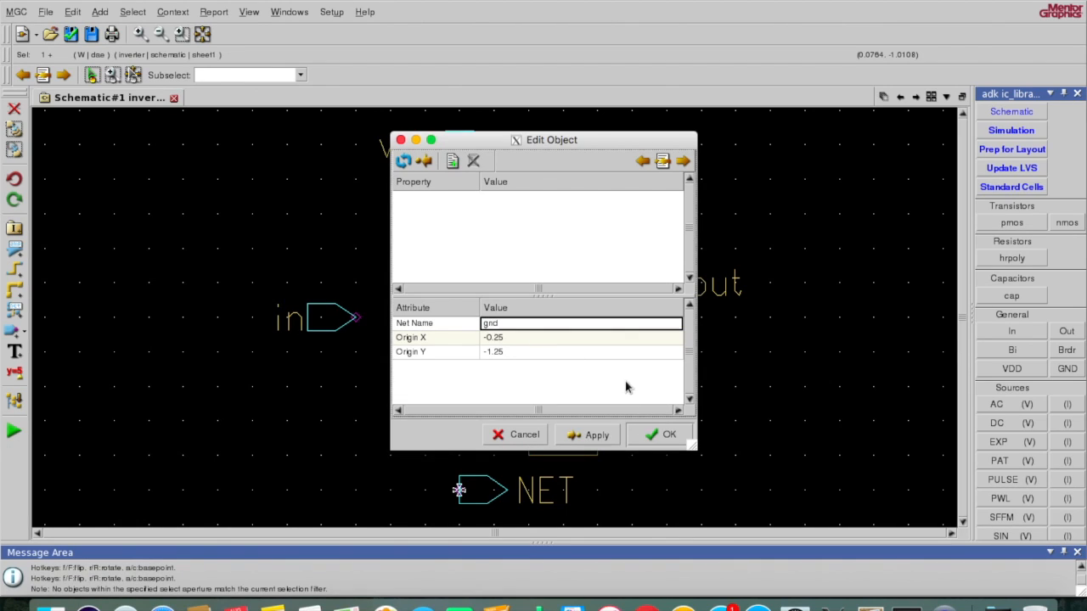
left_click(654, 436)
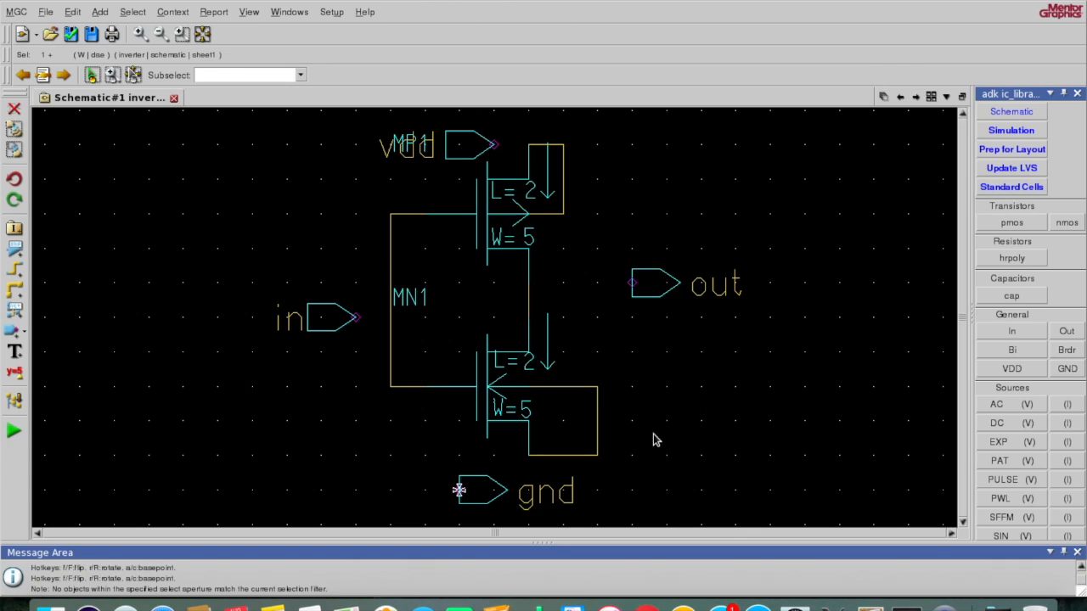
Step: Move the vdd port one grid row up, clear of the MP1 label, and deselect it
left_click(963, 115)
left_click(964, 115)
left_click(963, 115)
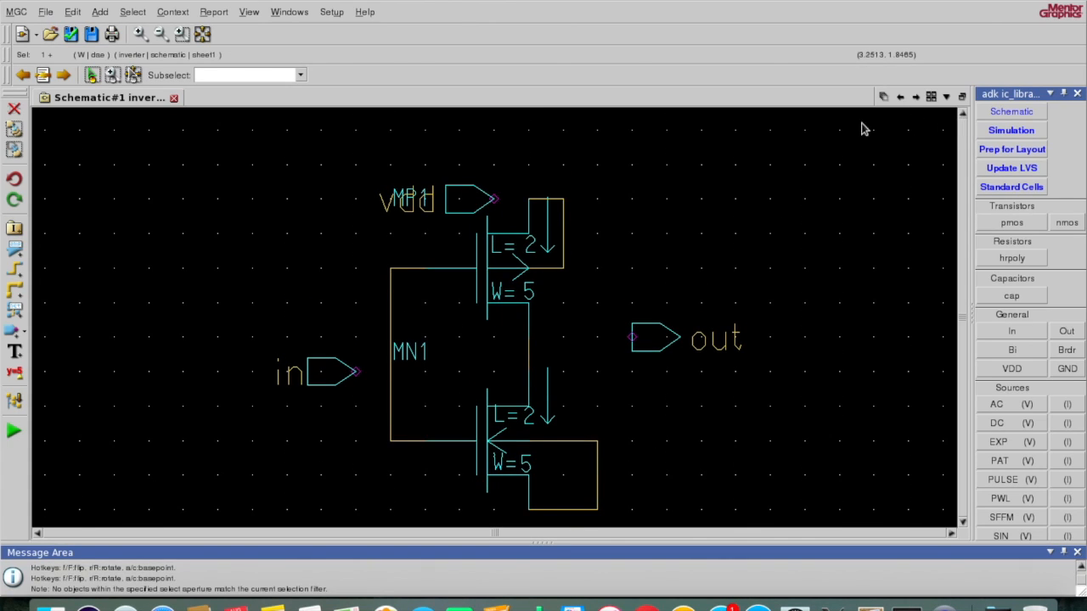
left_click_drag(454, 214, 449, 155)
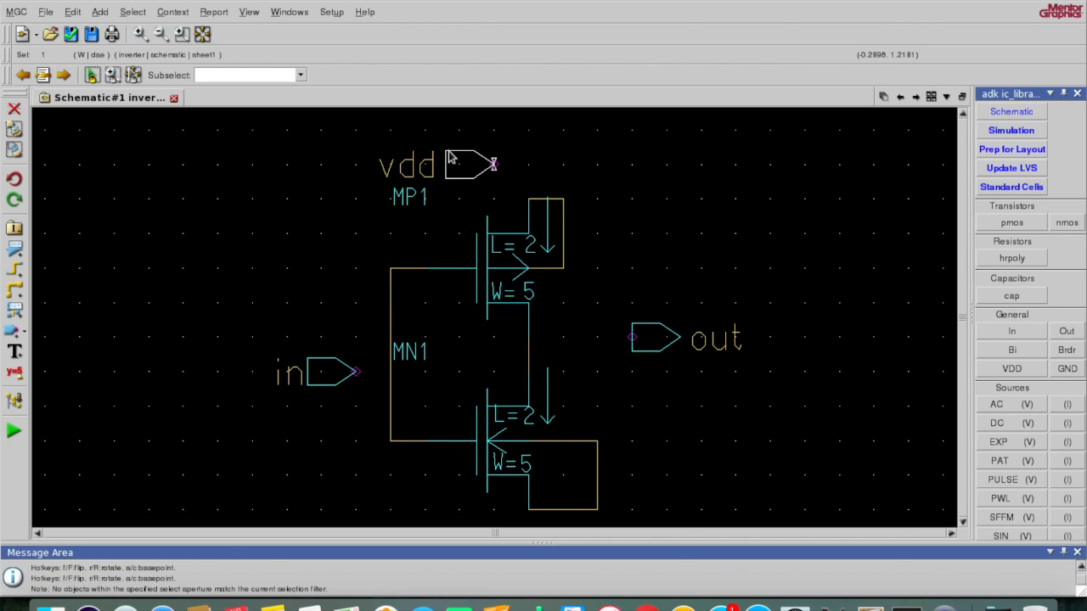
left_click(608, 172)
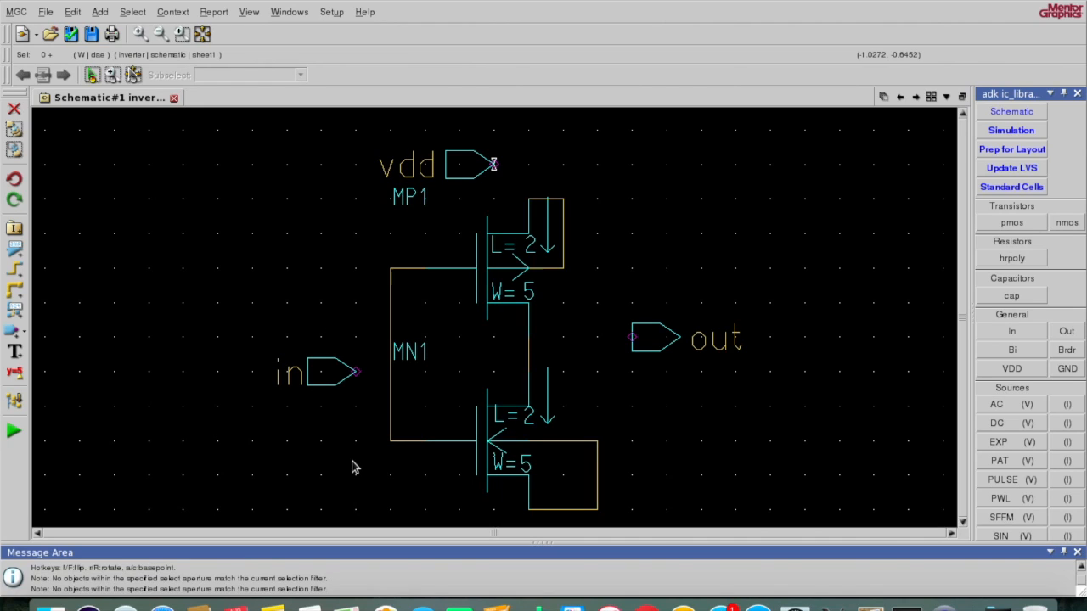
Step: Wire the in port to the shared gate wire and the vdd port to the pmos's upper terminal
key("w")
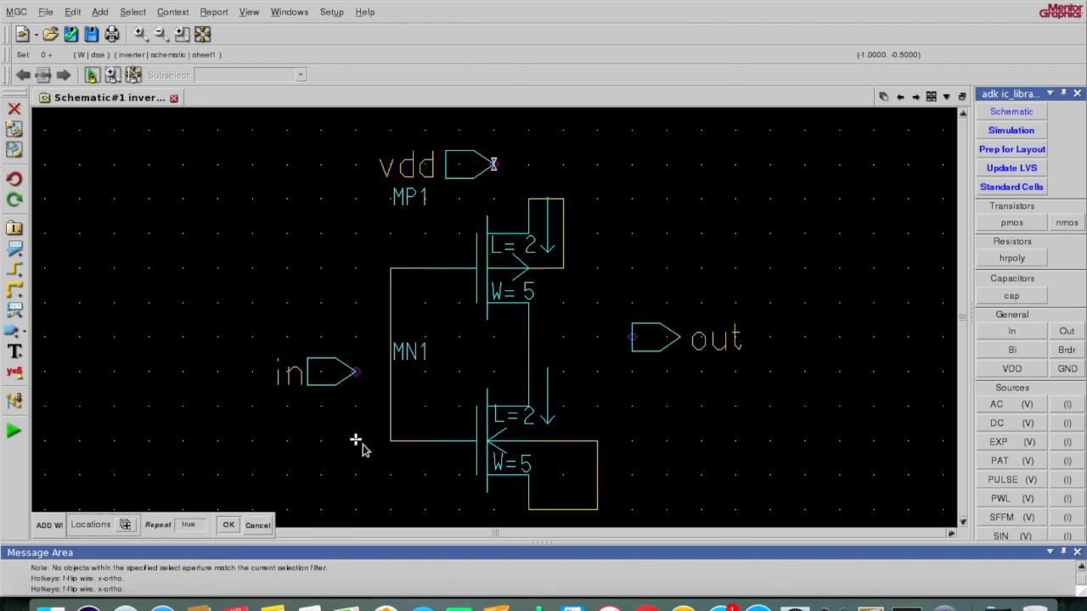
left_click(355, 372)
left_click(389, 372)
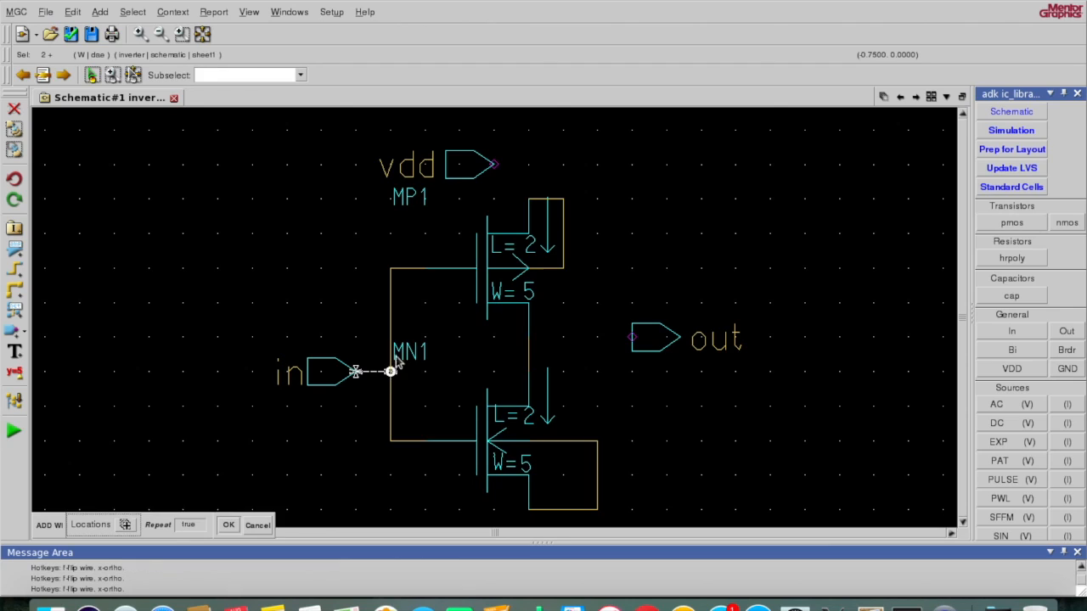
left_click(495, 165)
left_click(529, 198)
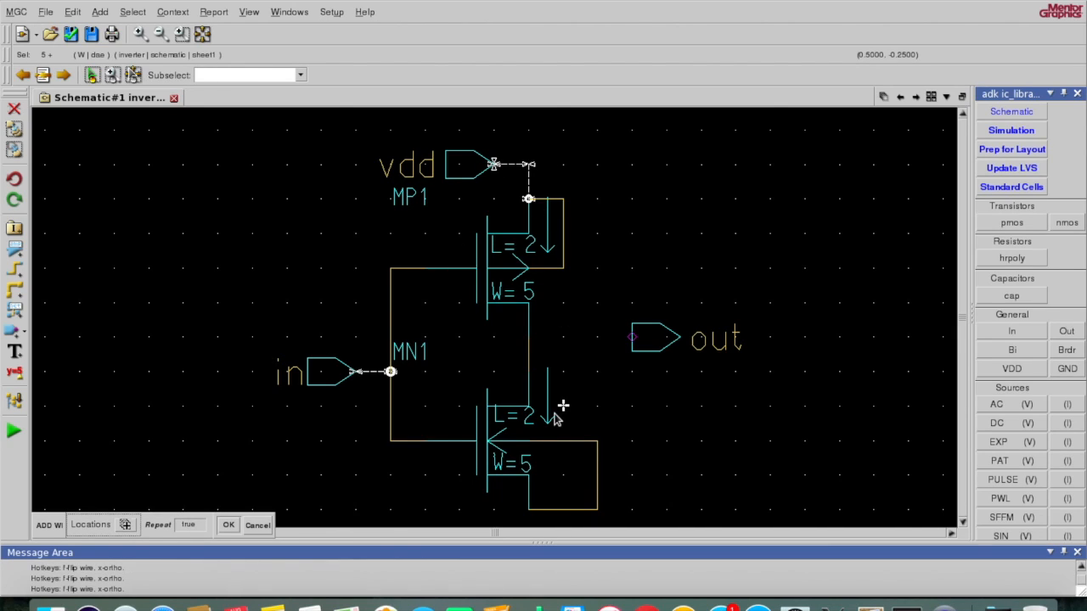
Step: Wire the out port to the line joining both transistors and the nmos's lower terminal to the gnd port
left_click(632, 337)
left_click(528, 337)
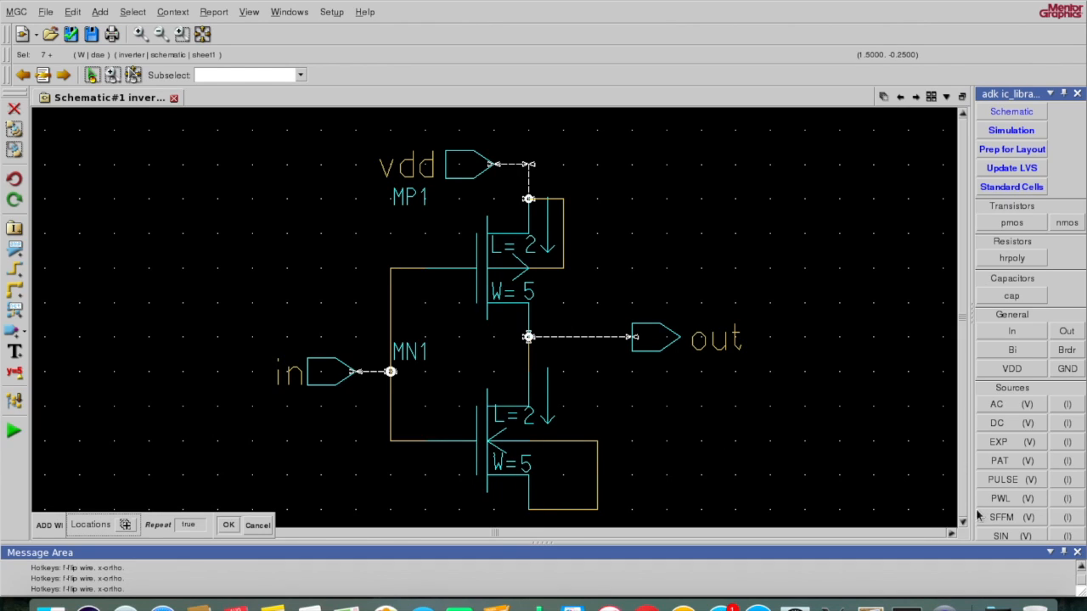
left_click(204, 36)
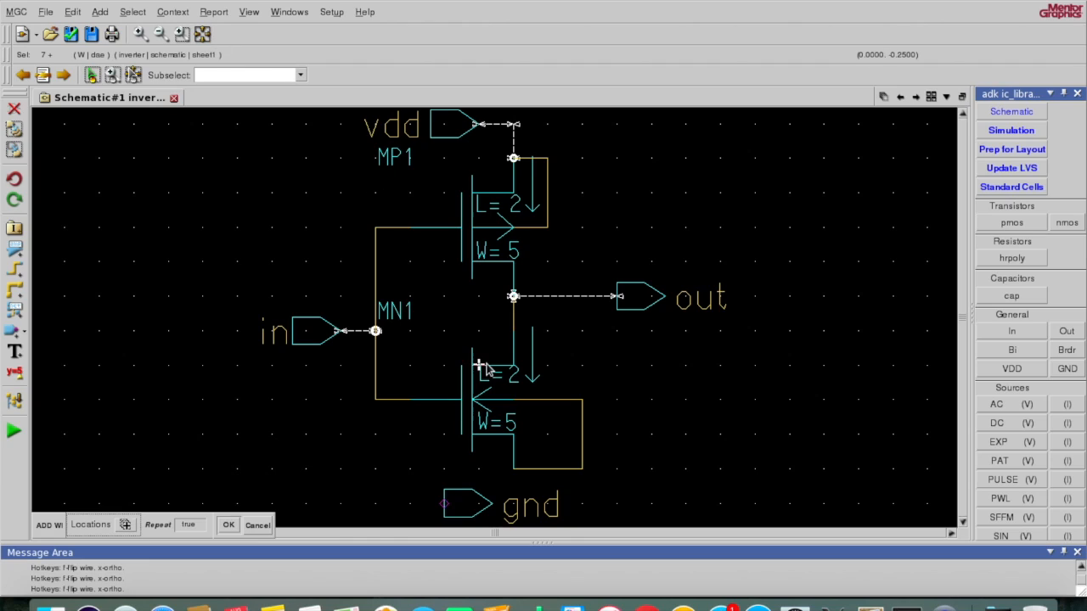
left_click(514, 469)
left_click(445, 504)
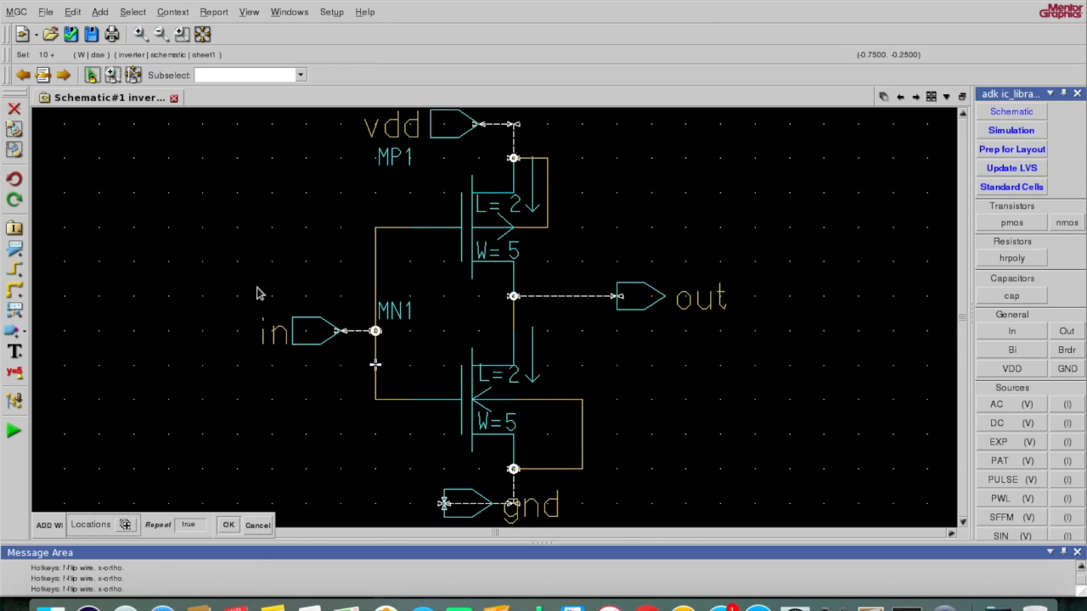
Step: Save the inverter sheet, run the check-and-save on it, and close the check report
left_click(92, 35)
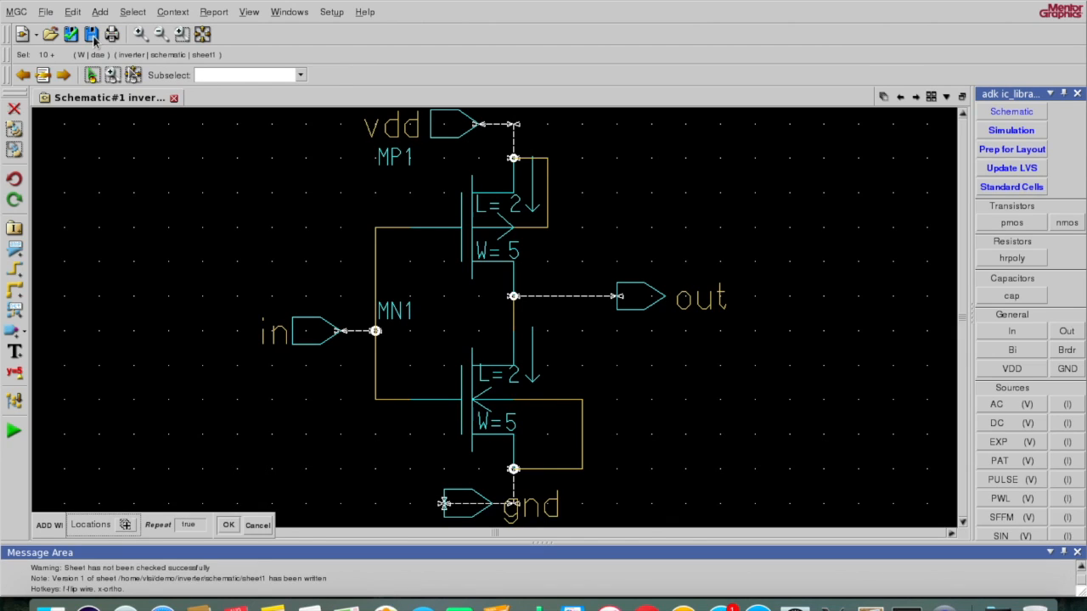
left_click(73, 35)
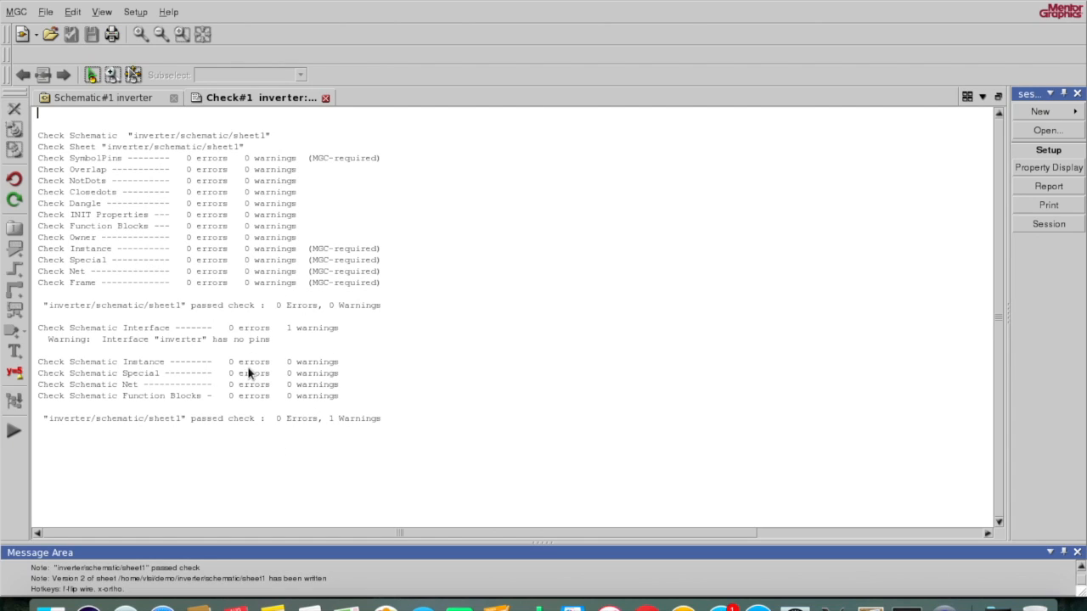
left_click(326, 99)
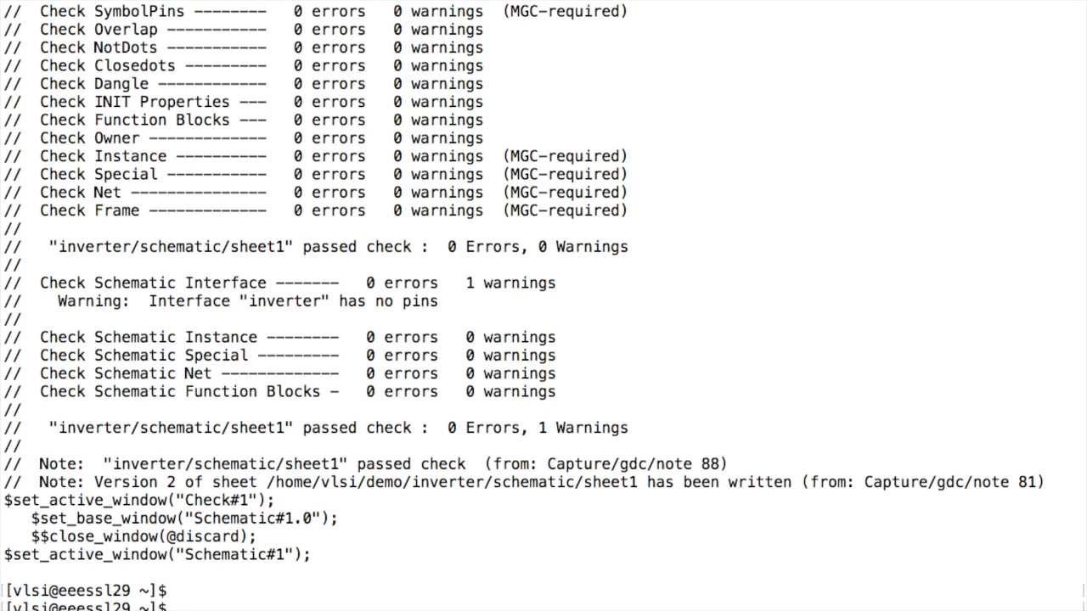
Step: Switch to the terminal, start csh and source mentor.cshrc
key("Return")
type("csh")
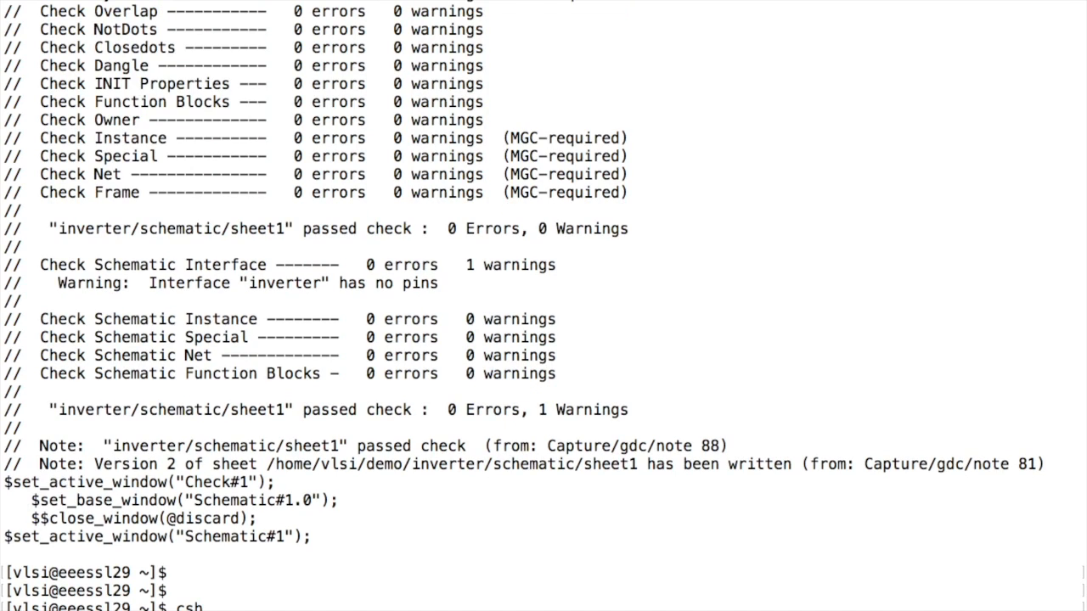
key("Return")
type("sor")
key("Tab")
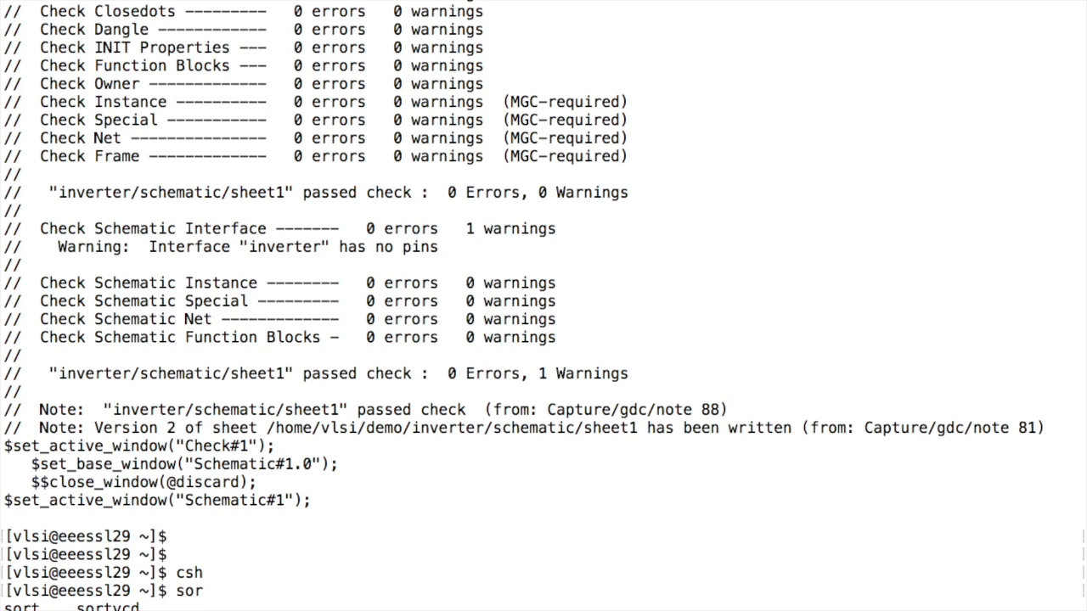
key("Return")
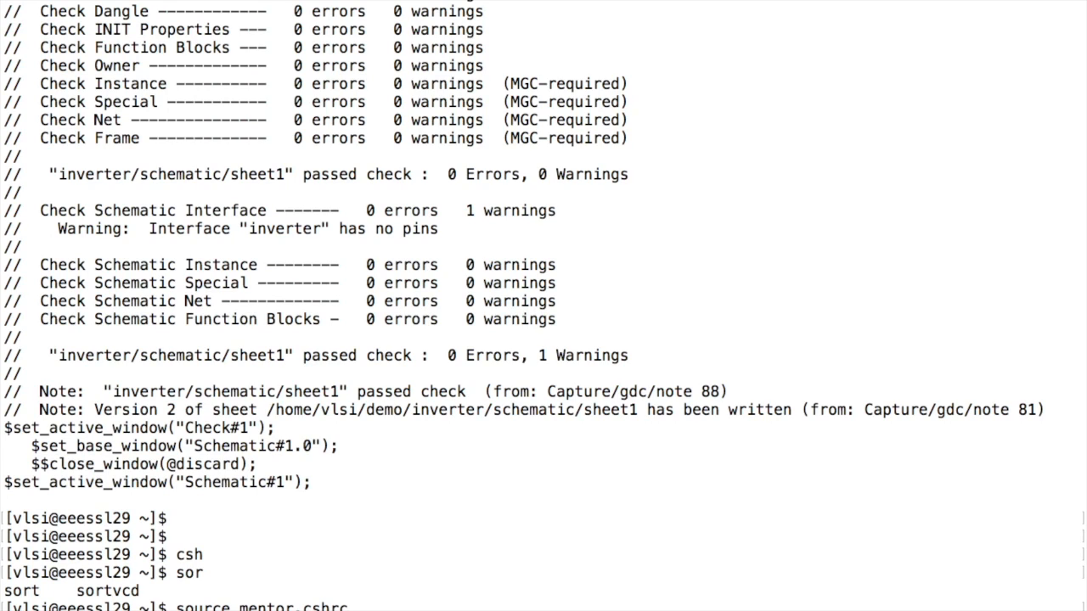
Step: Generate the inverter's design viewpoints by running adk_dve ./demo/inverter -t tsmc018
key("Tab")
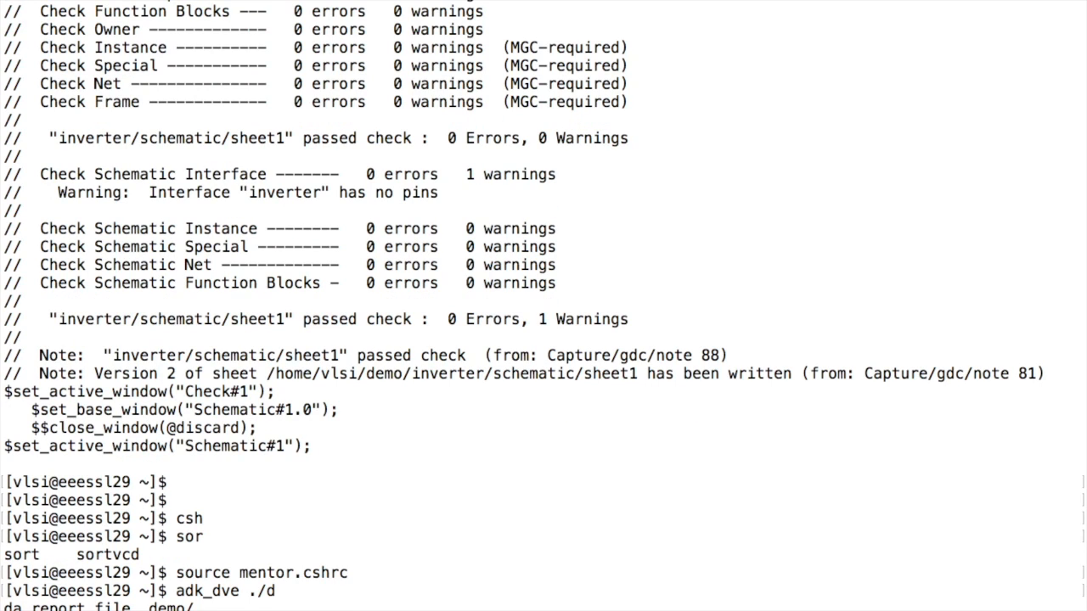
type("emo/in")
key("Tab")
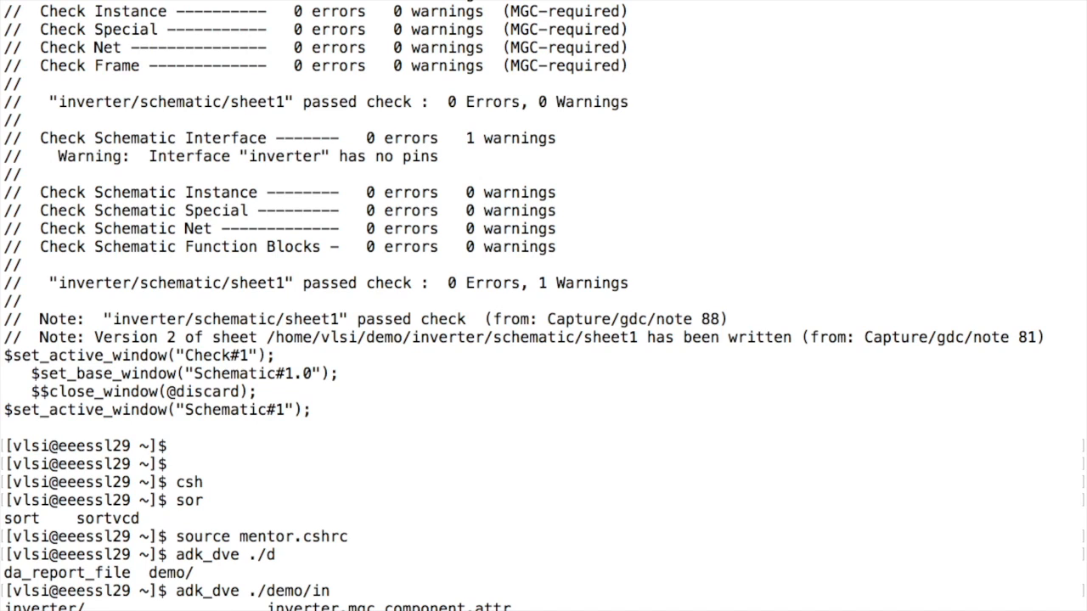
type("verter -t tsmc018")
key("Return")
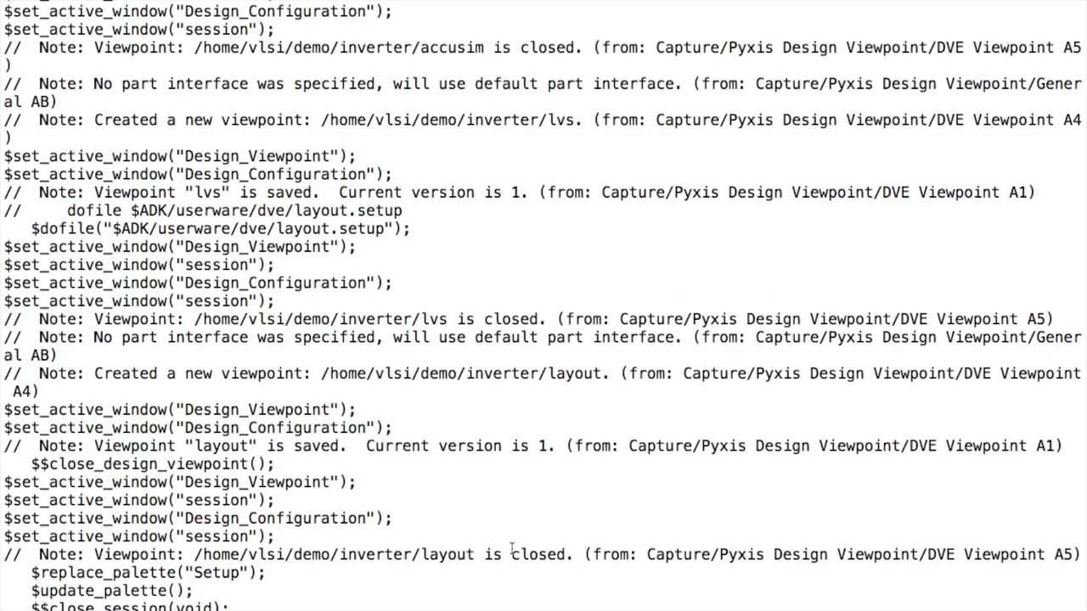
Step: Review the adk_dve output from the issued command through the notes on the created viewpoints
scroll(197, 464, "up", 5)
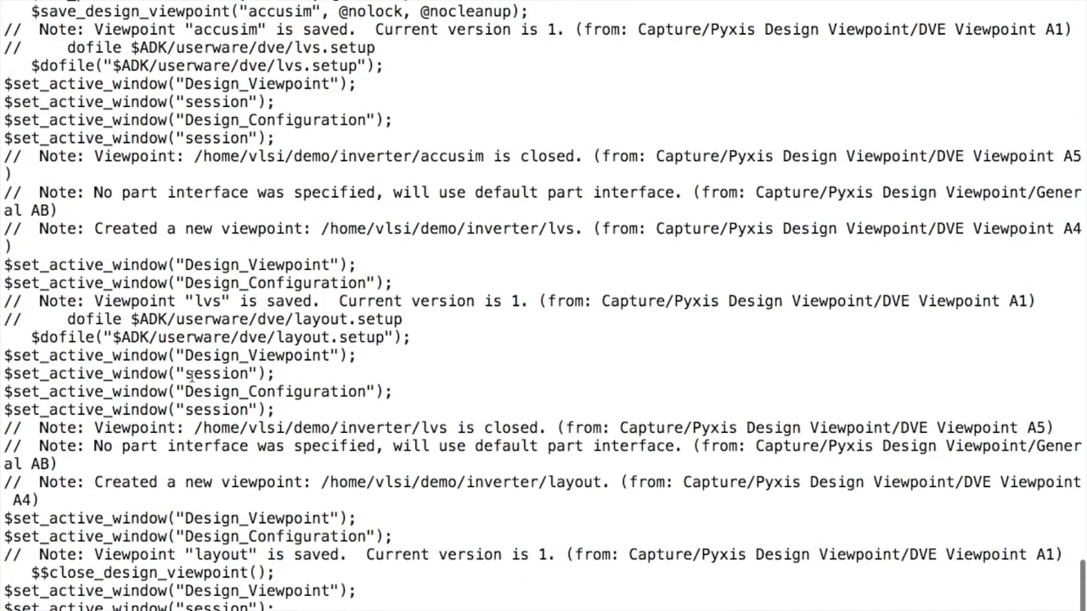
scroll(182, 310, "up", 10)
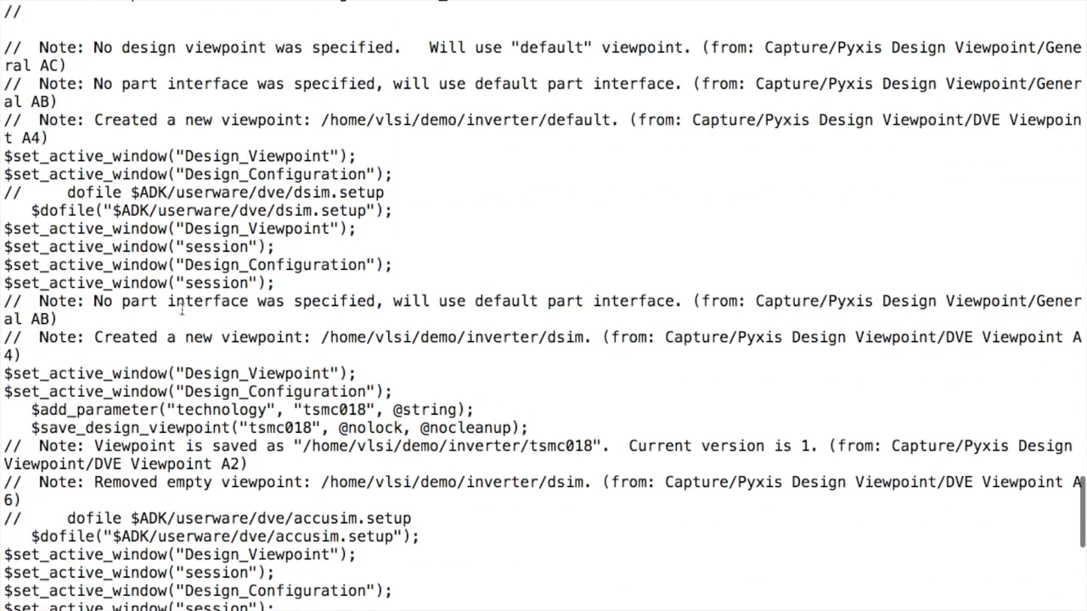
scroll(181, 311, "up", 12)
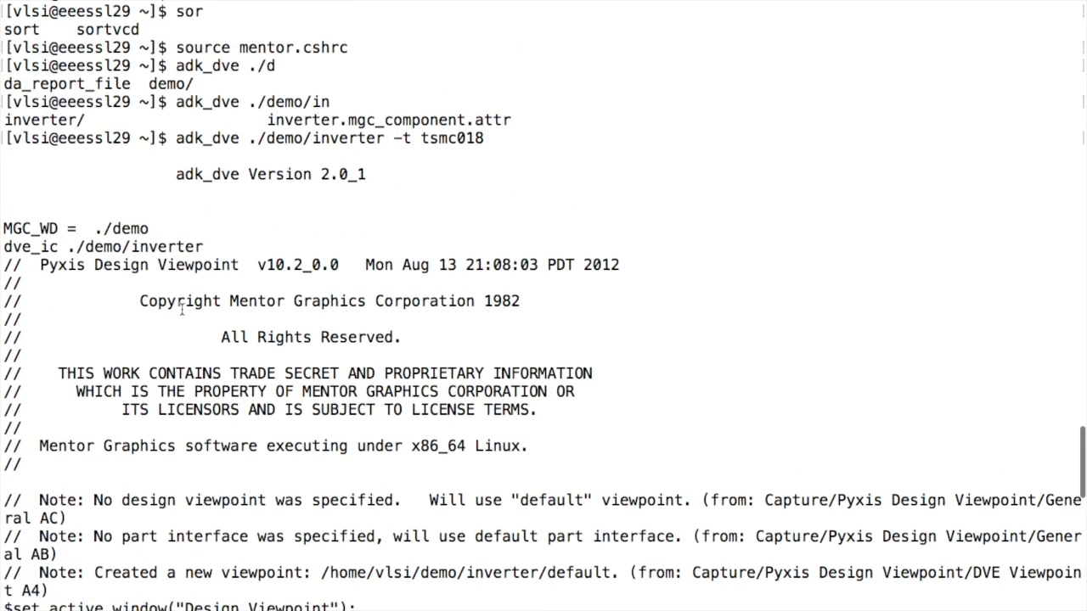
scroll(181, 311, "down", 7)
scroll(181, 311, "down", 11)
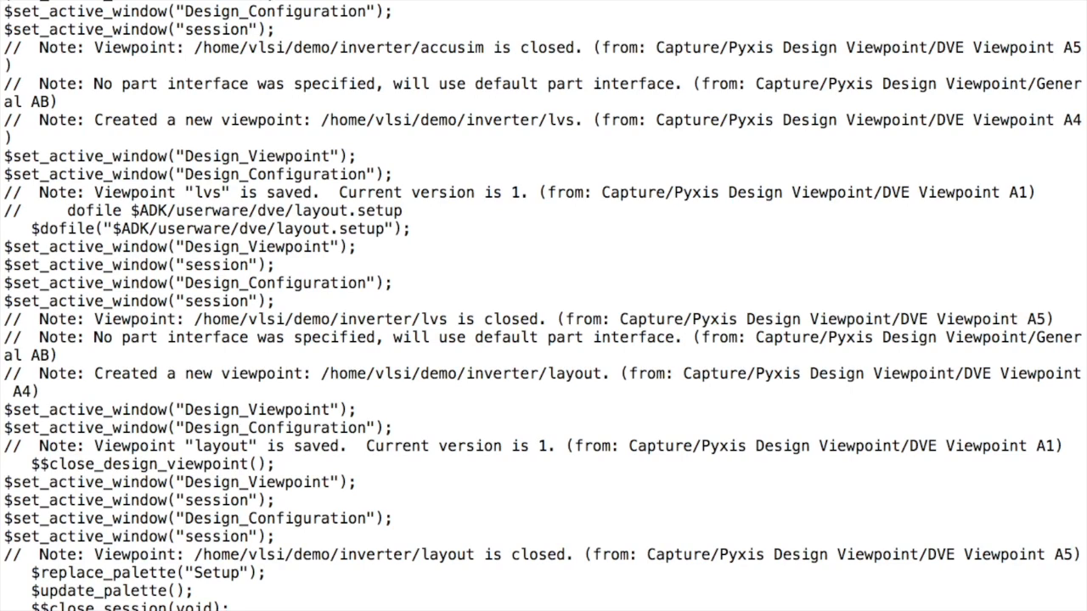
Step: Launch Pyxis Layout with adk_ic and start a new layout of the type Existing Viewpoint
type("adk_ic")
key("Return")
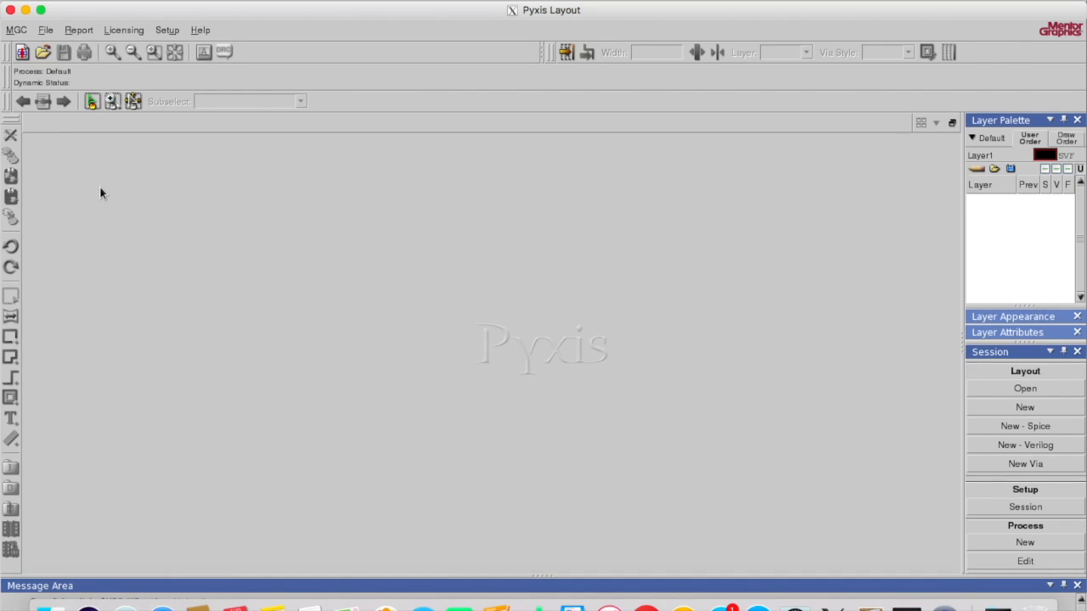
left_click(22, 53)
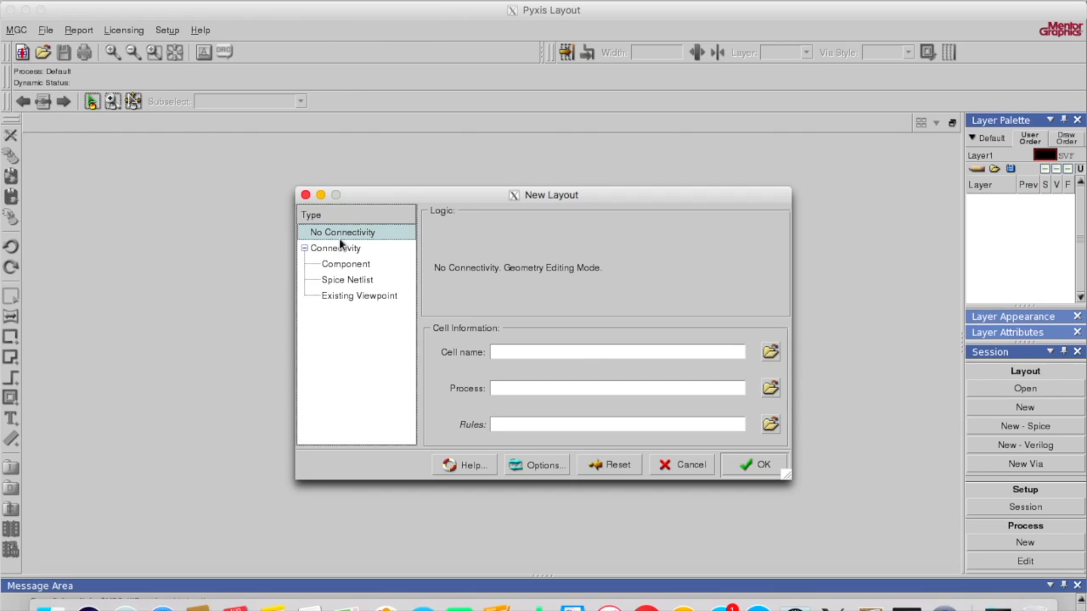
left_click(359, 297)
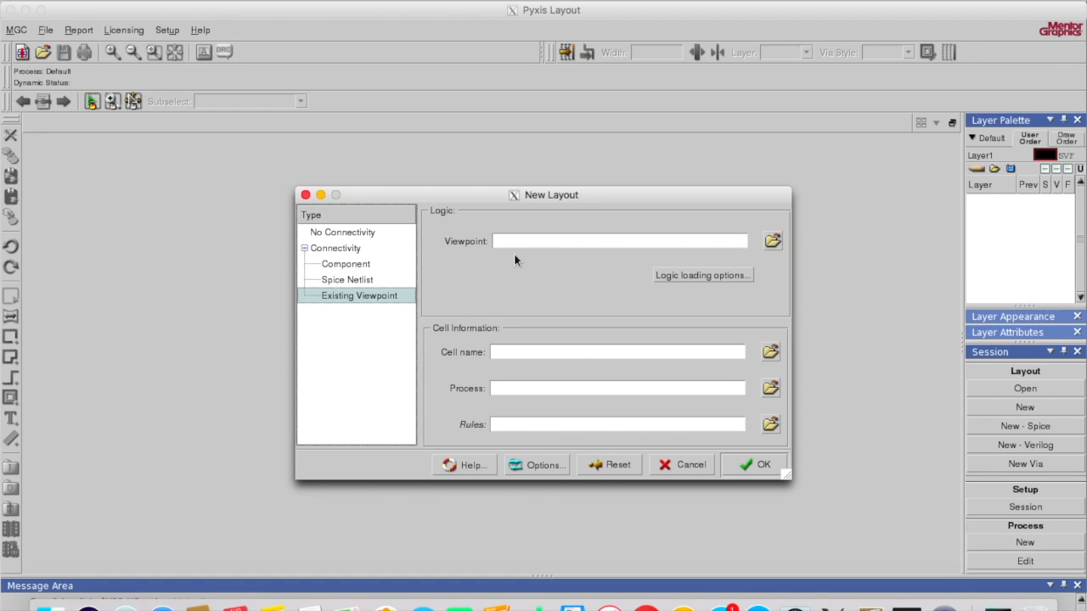
Step: Choose /home/vlsi/demo/inverter/layout as the new layout's viewpoint
left_click(773, 242)
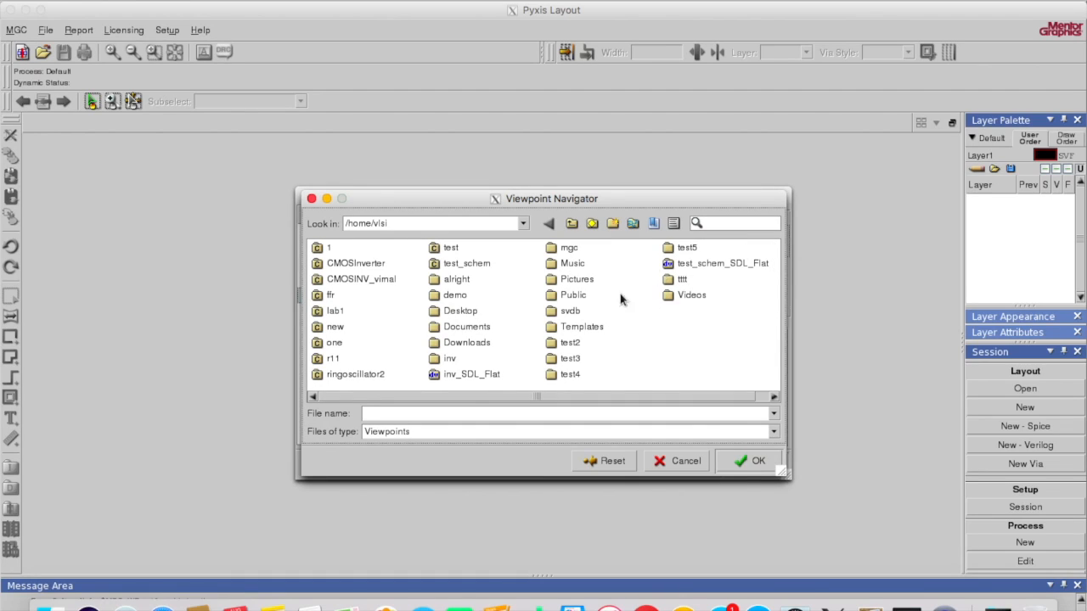
double_click(456, 295)
double_click(332, 248)
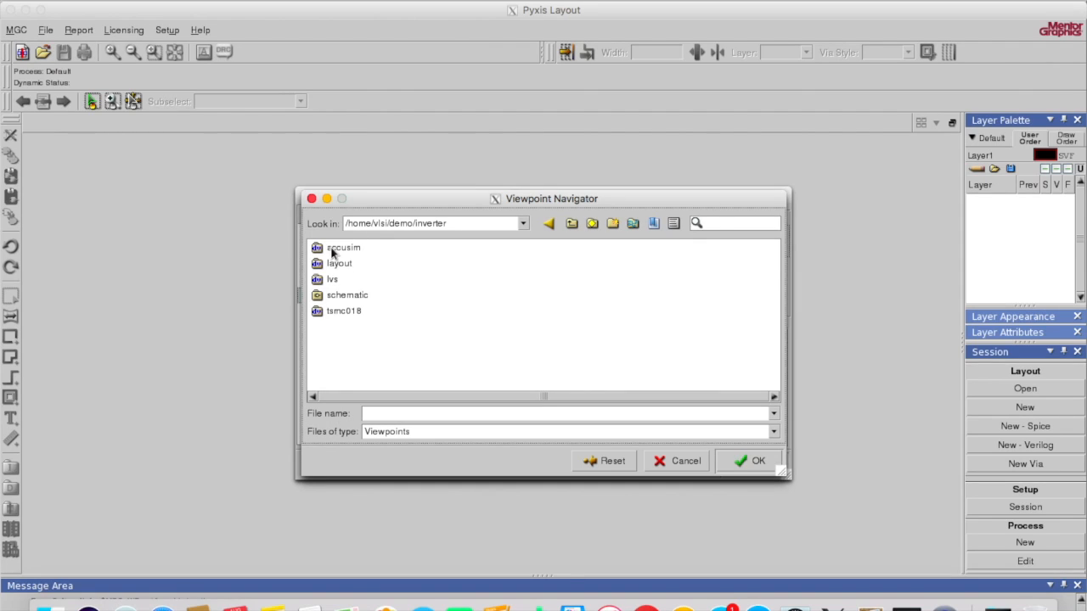
left_click(339, 265)
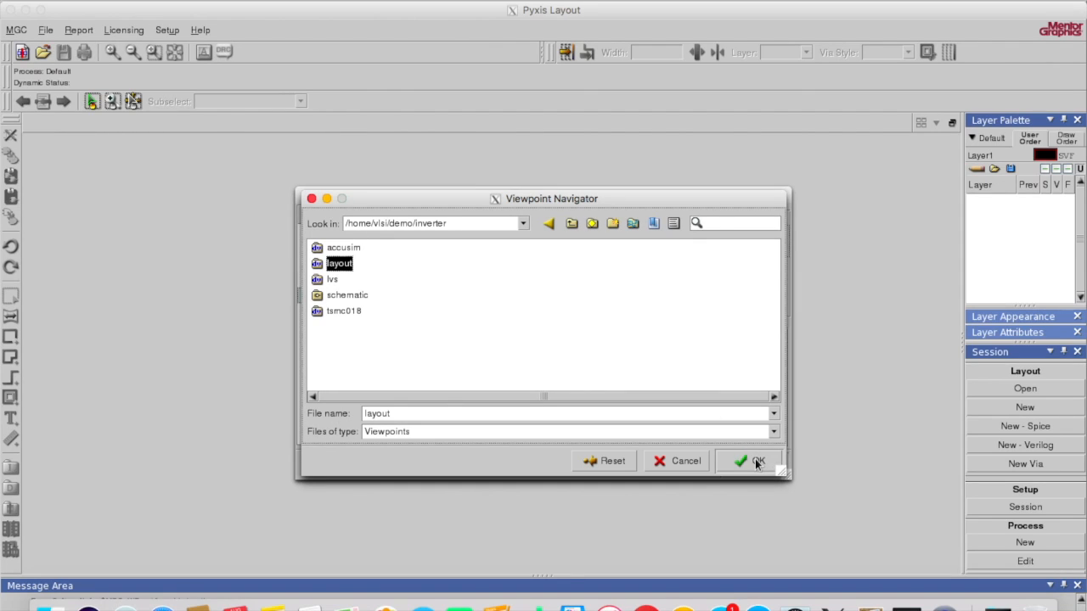
left_click(757, 462)
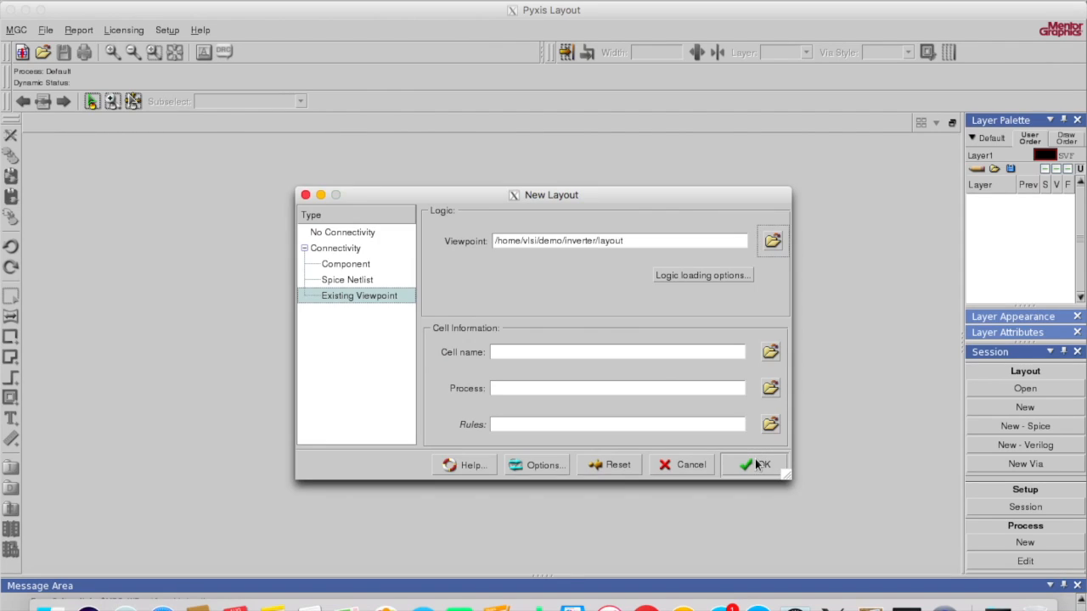
Step: Set the new layout's logic loading to Flat in the logic loading options
left_click(725, 277)
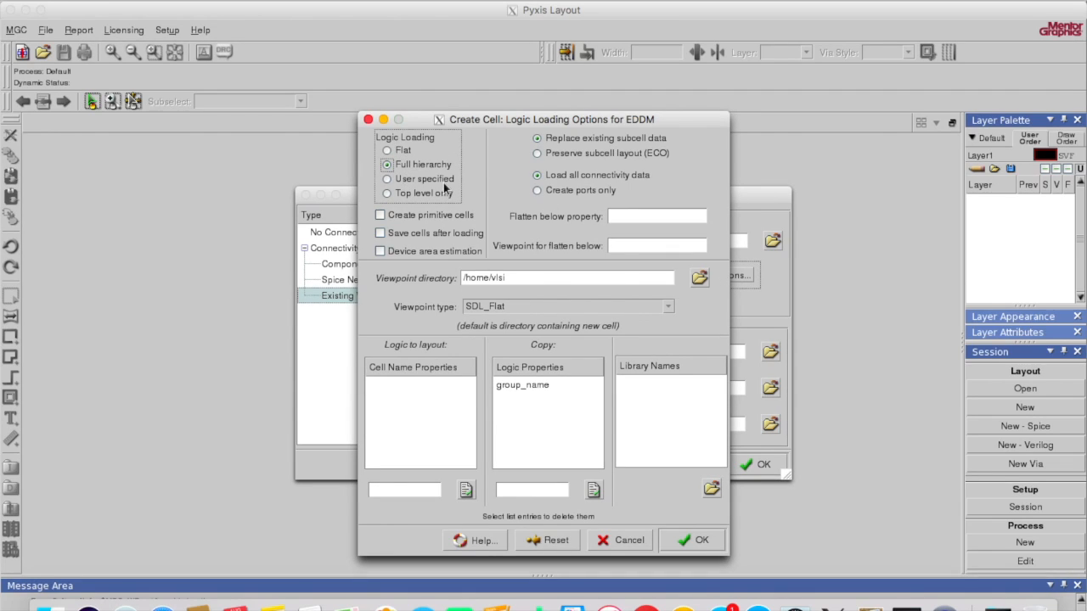
left_click(390, 153)
left_click(692, 541)
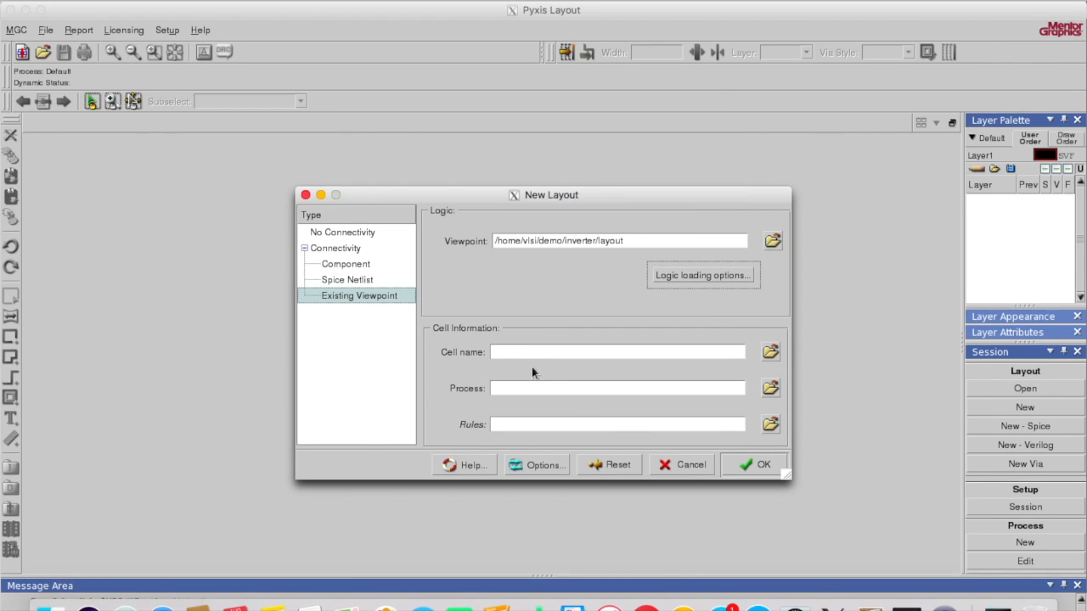
Step: Create a directory named inverter_lay inside /home/vlsi/demo for the new layout cell
left_click(770, 352)
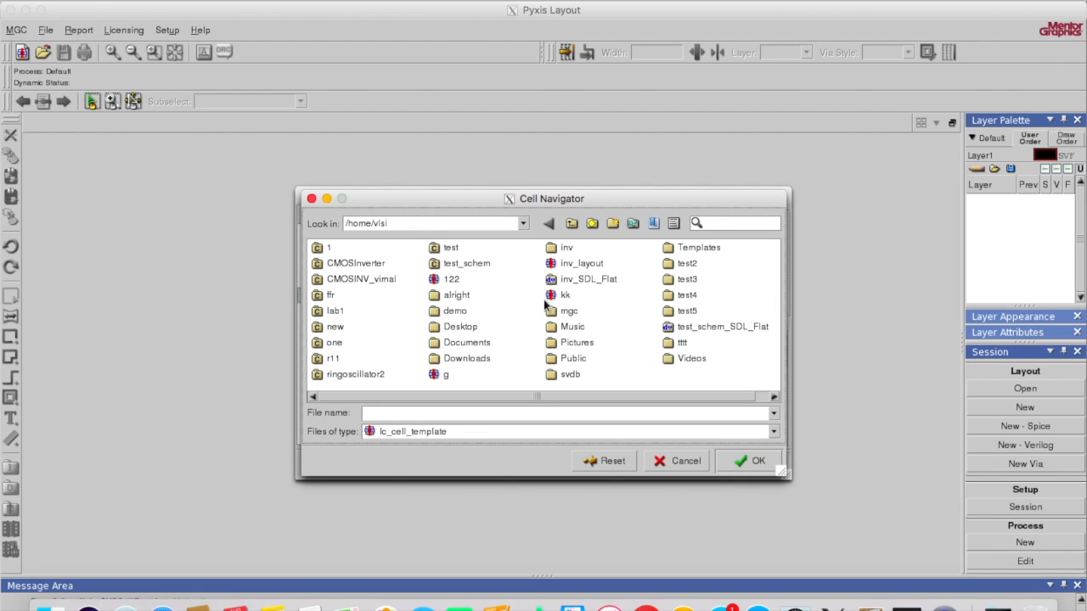
double_click(454, 313)
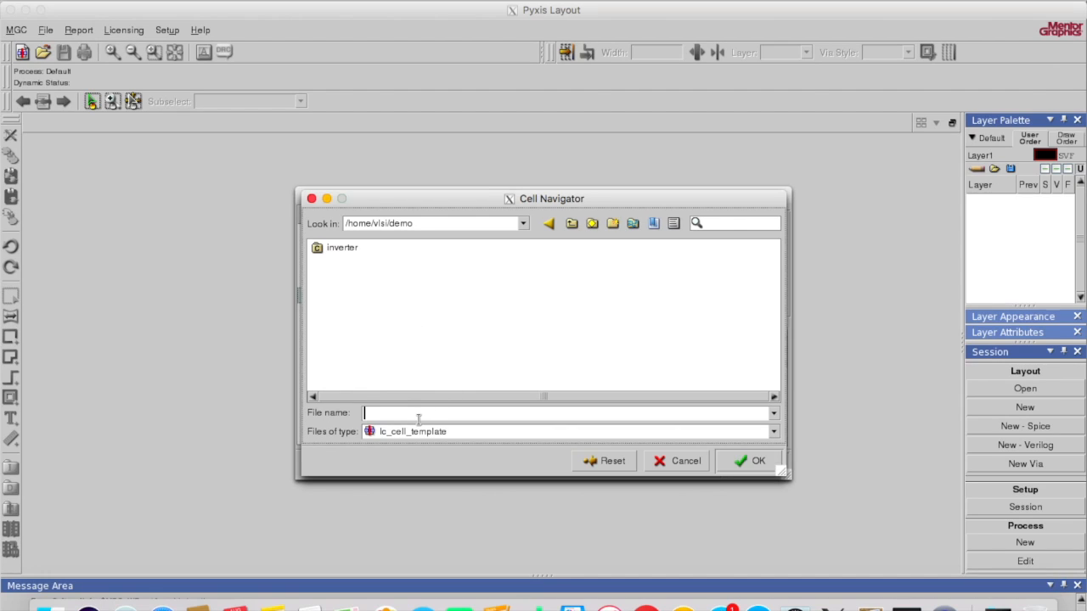
left_click(611, 227)
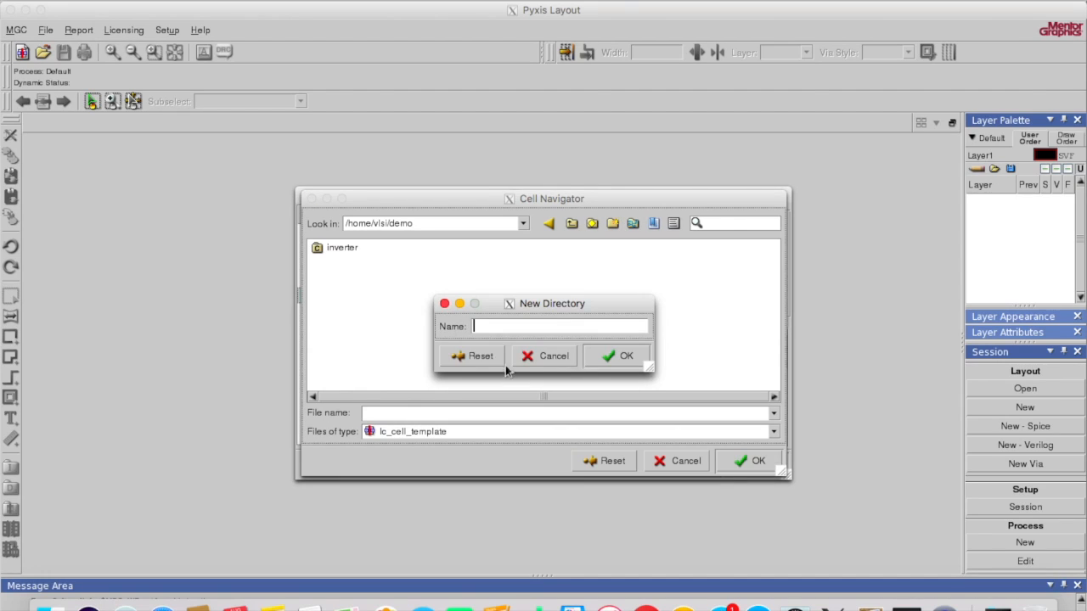
type("inverter_lay")
left_click(615, 356)
Step: Set the cell name to inverter_lay inside the inverter_lay directory
double_click(358, 265)
left_click(403, 414)
type("inver")
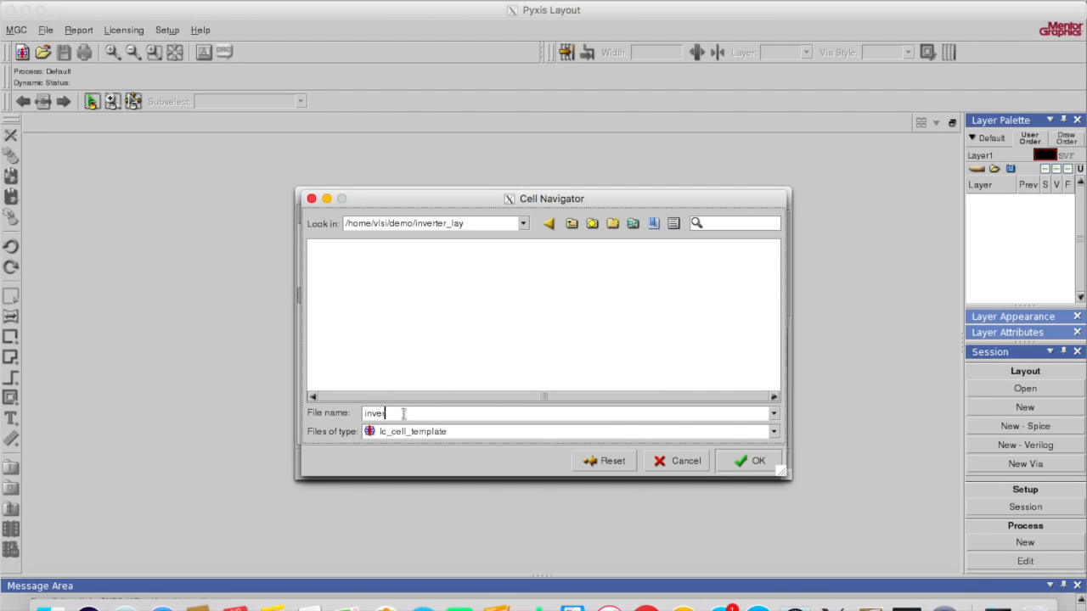
type("ter_lay")
left_click(732, 460)
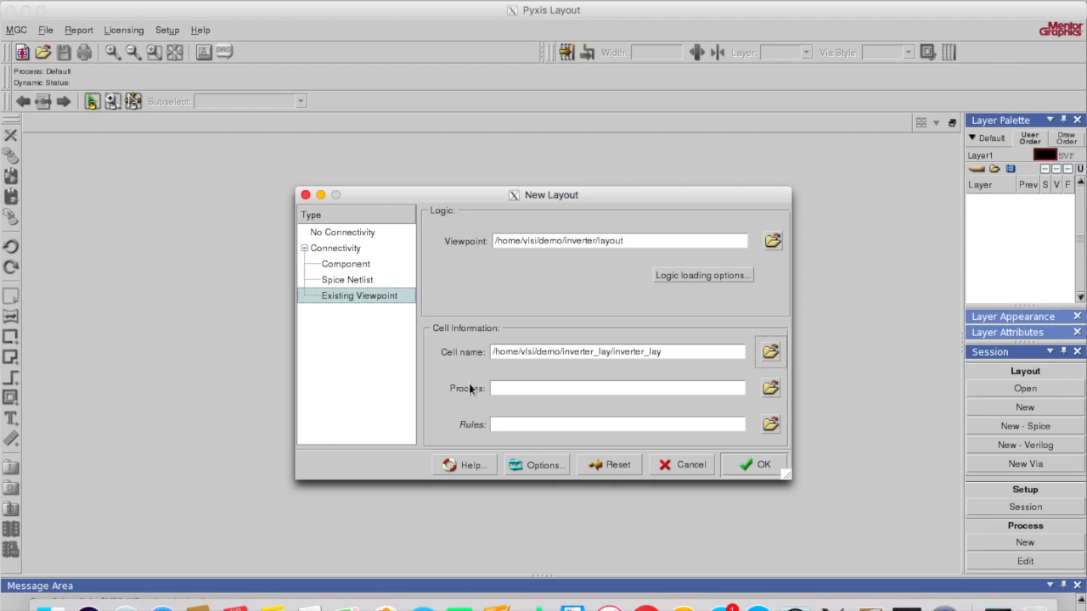
Step: Choose the tsmc018 process from $ADK/technology/ic/process for the new layout
left_click(771, 390)
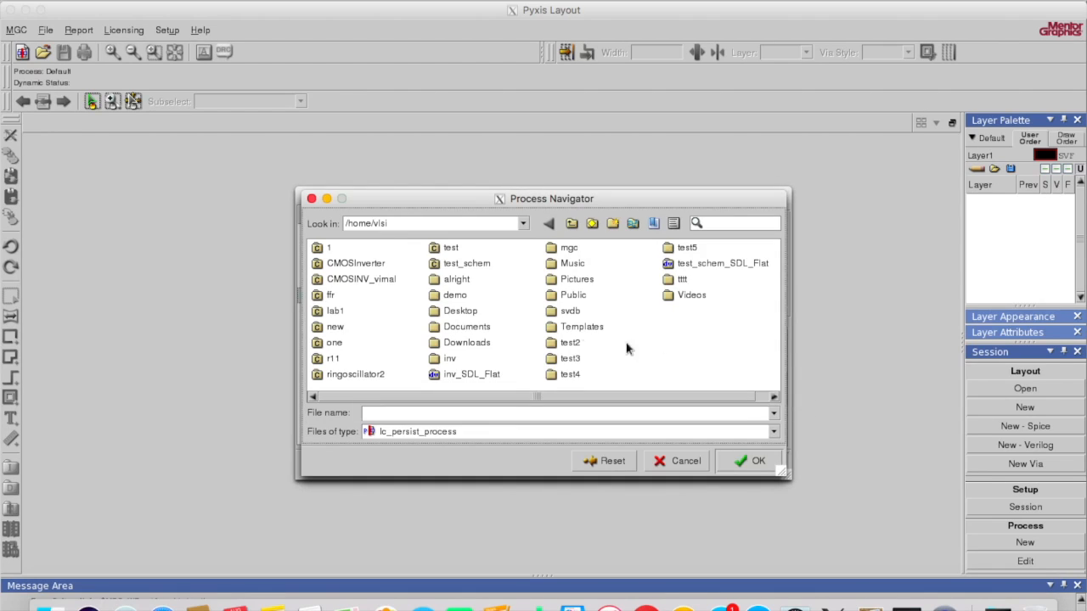
left_click(523, 225)
left_click(455, 222)
left_click_drag(419, 223, 337, 210)
type("$ADK")
key("Return")
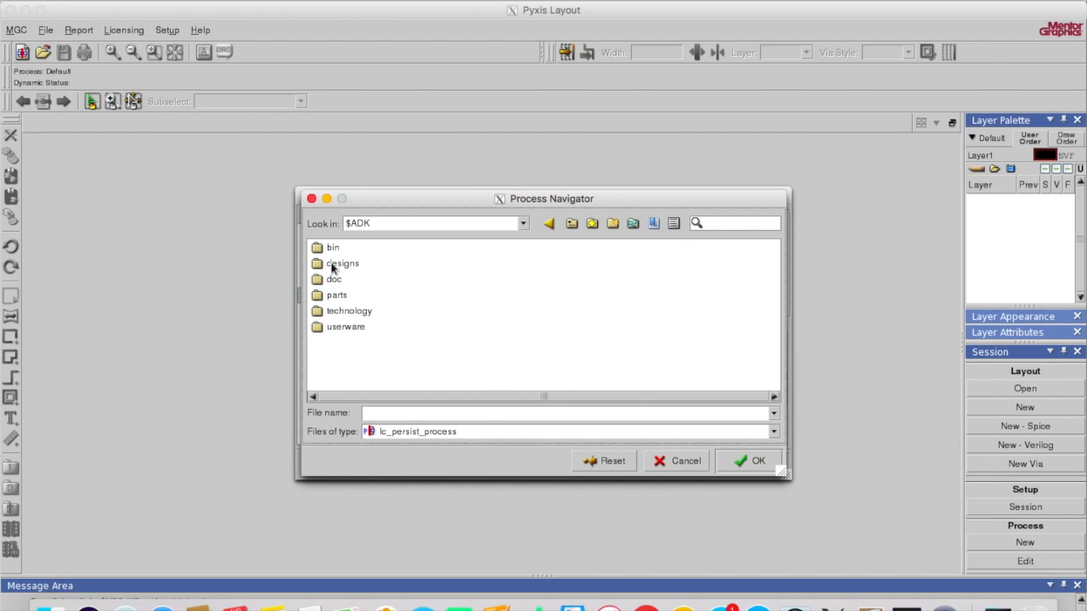
double_click(344, 310)
left_click(329, 280)
double_click(328, 280)
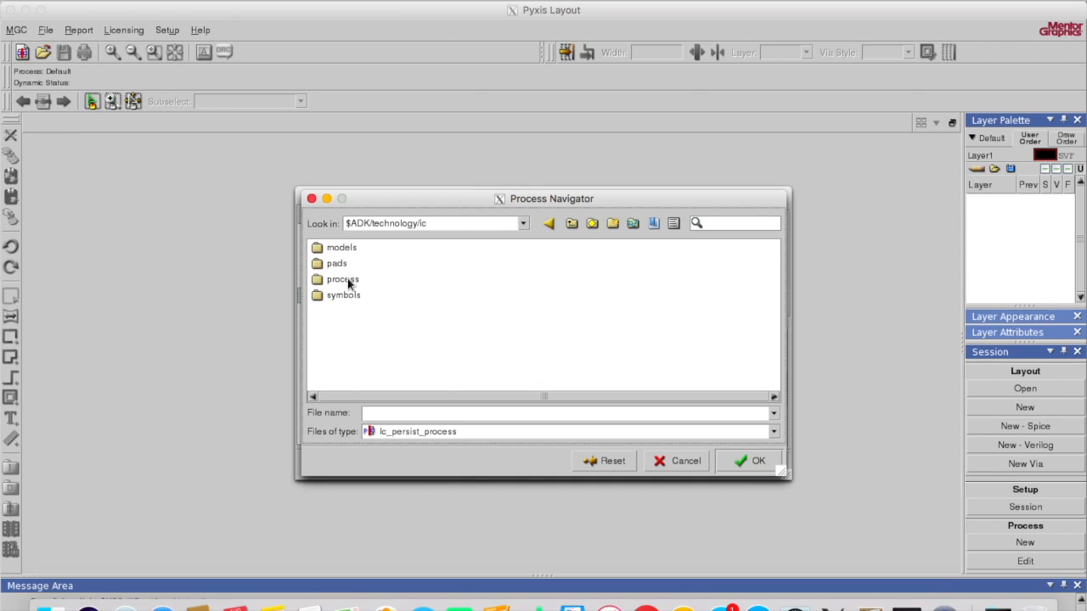
double_click(348, 280)
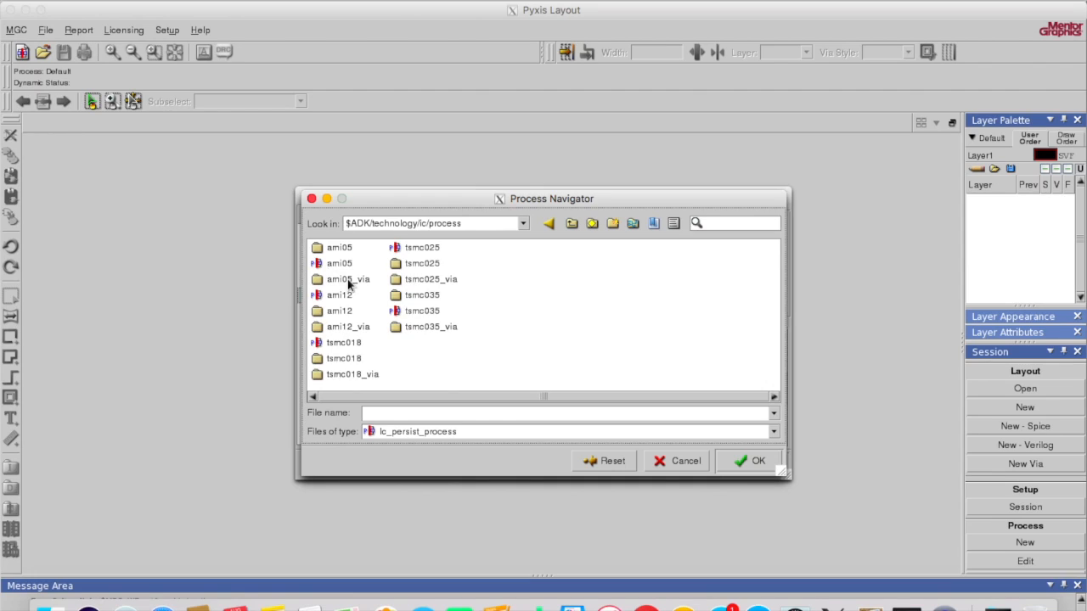
left_click(342, 343)
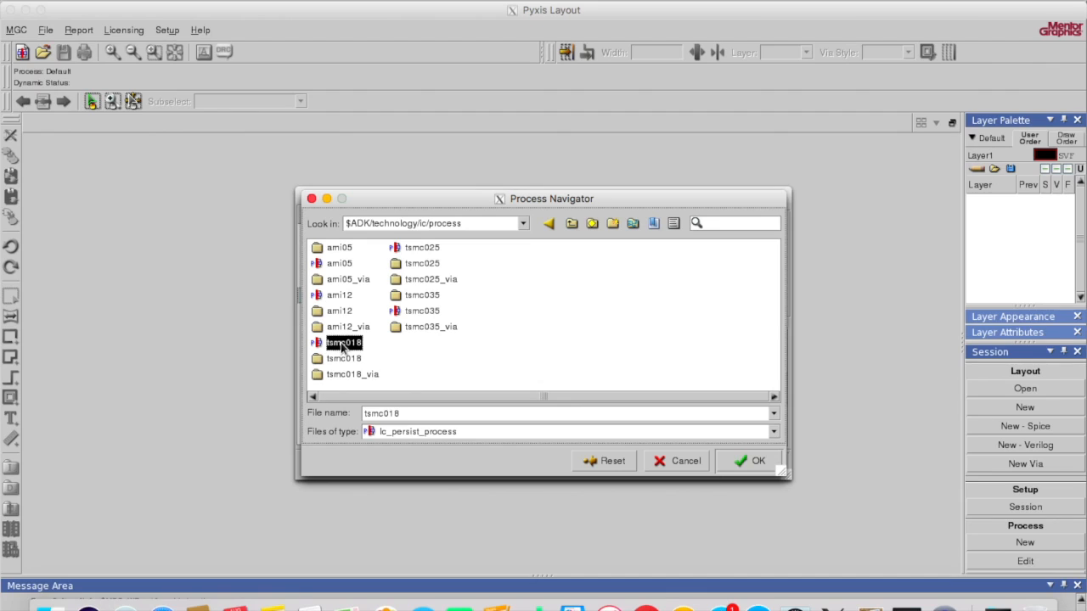
left_click(753, 465)
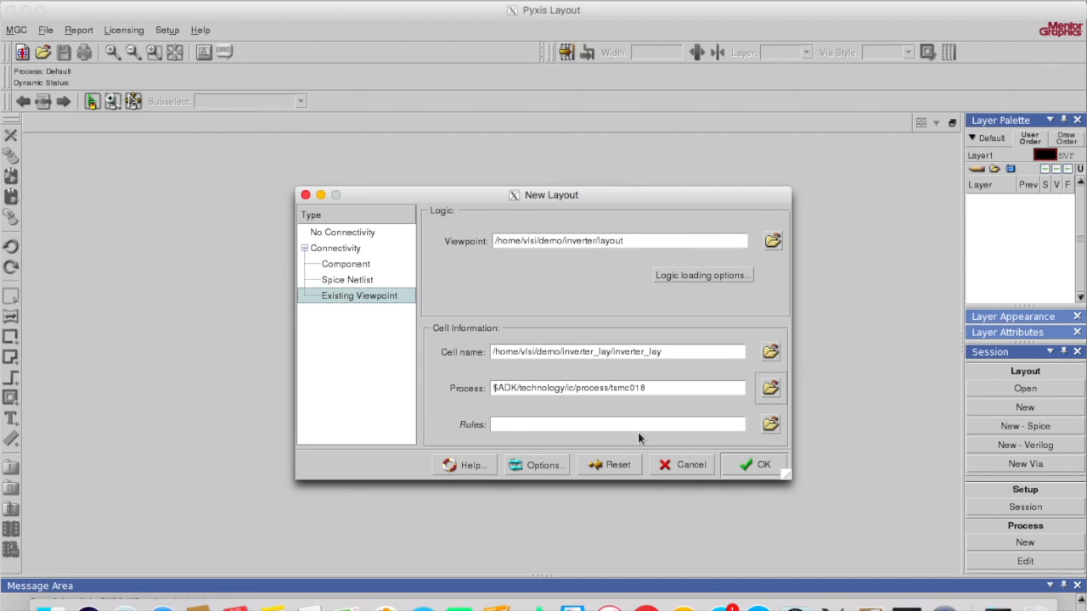
Step: Set the rules file to tsmc018.rules from $ADK/technology/ic/process
left_click(772, 426)
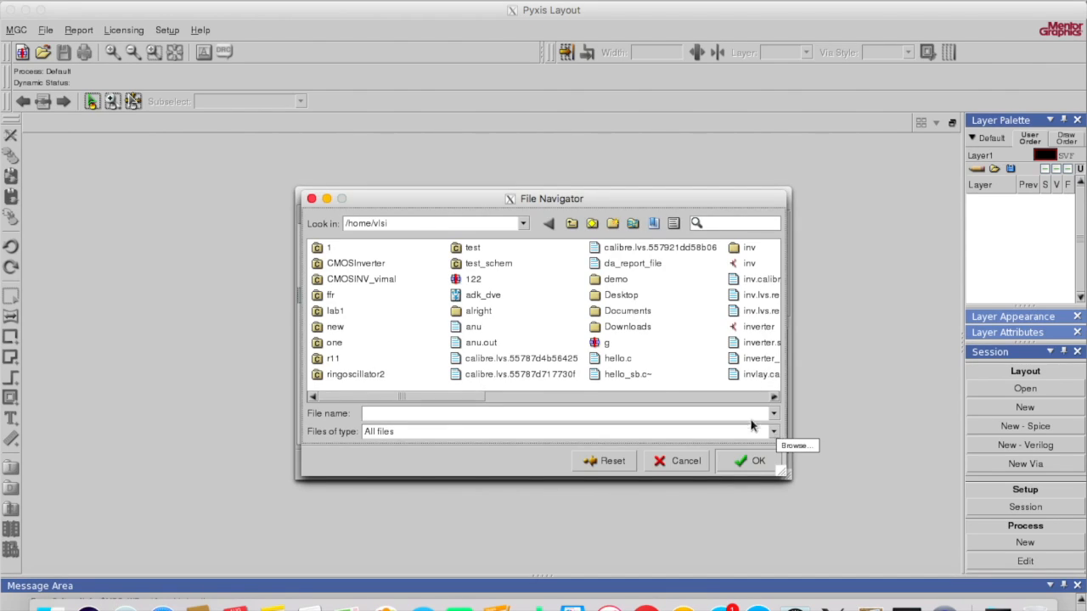
left_click(523, 224)
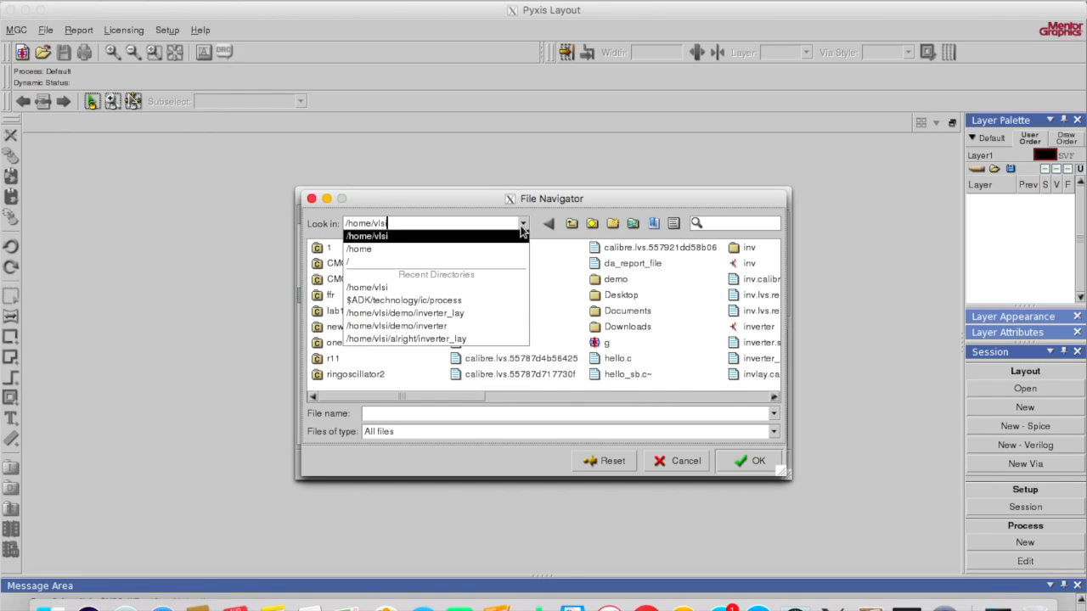
left_click(469, 302)
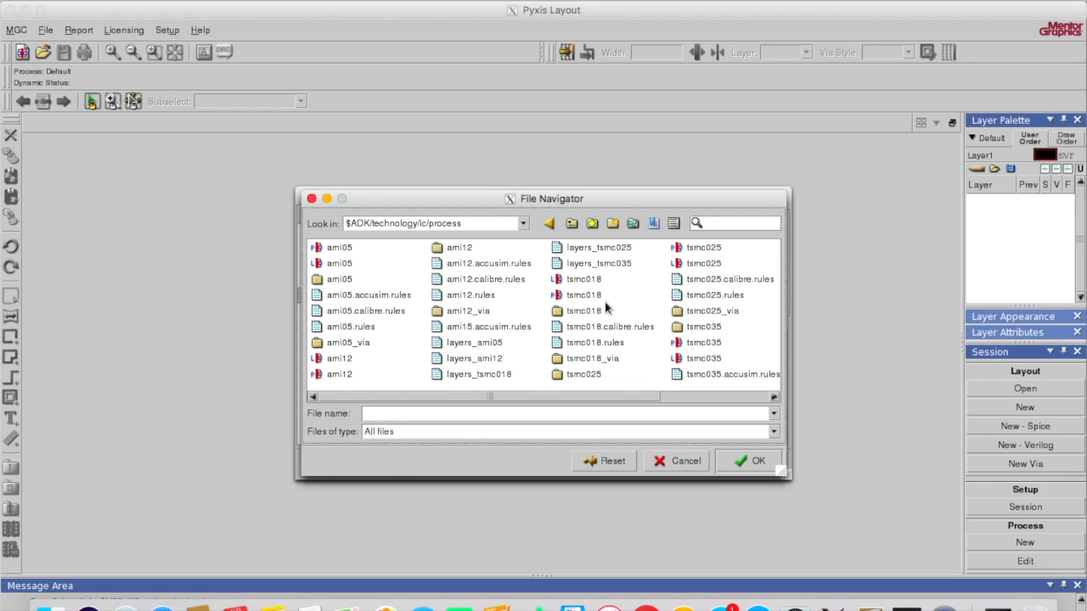
left_click(597, 344)
left_click(747, 462)
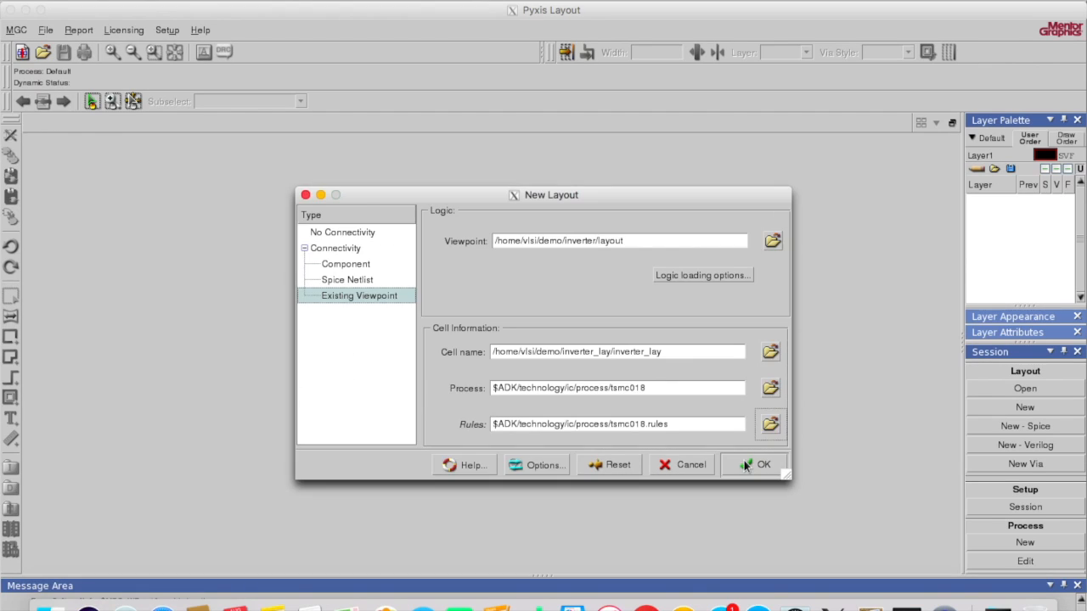
Step: Attach the library $ADK/technology/ic/process/tsmc018 in the layout options and create the new layout
left_click(536, 467)
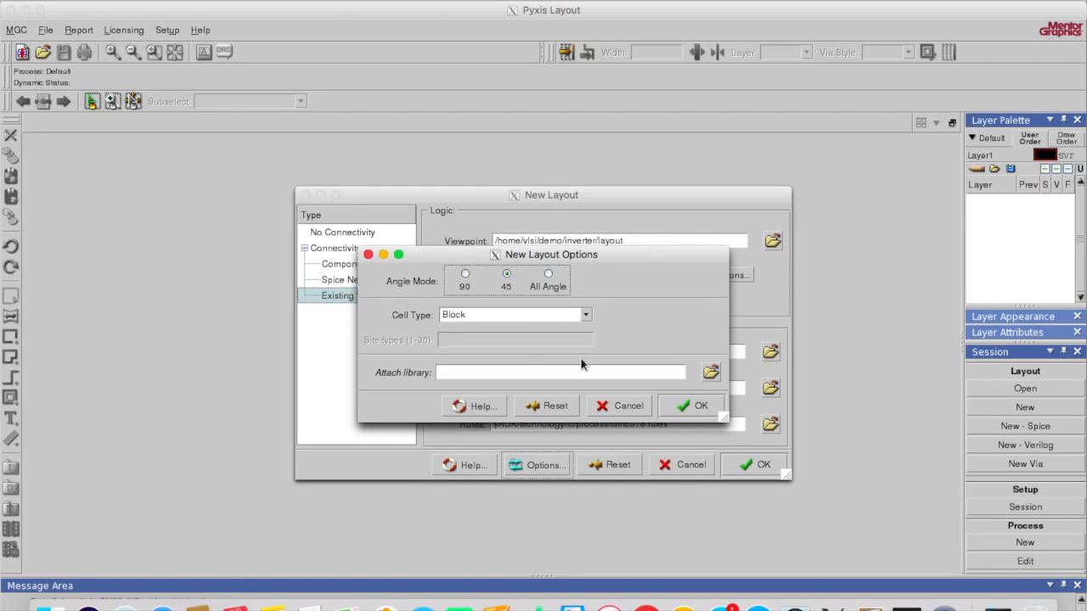
left_click(711, 372)
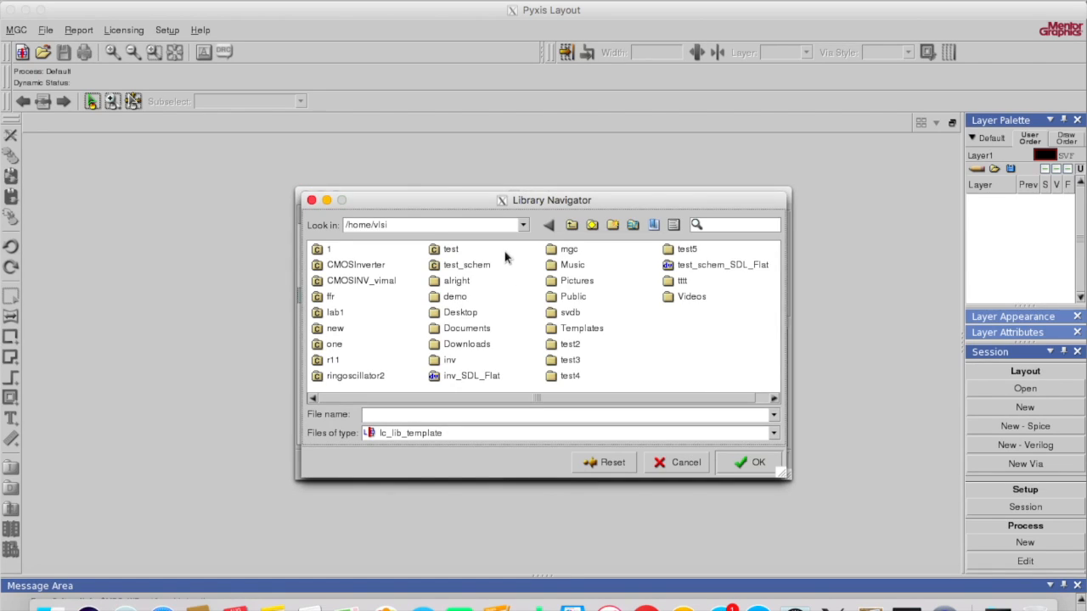
left_click(523, 226)
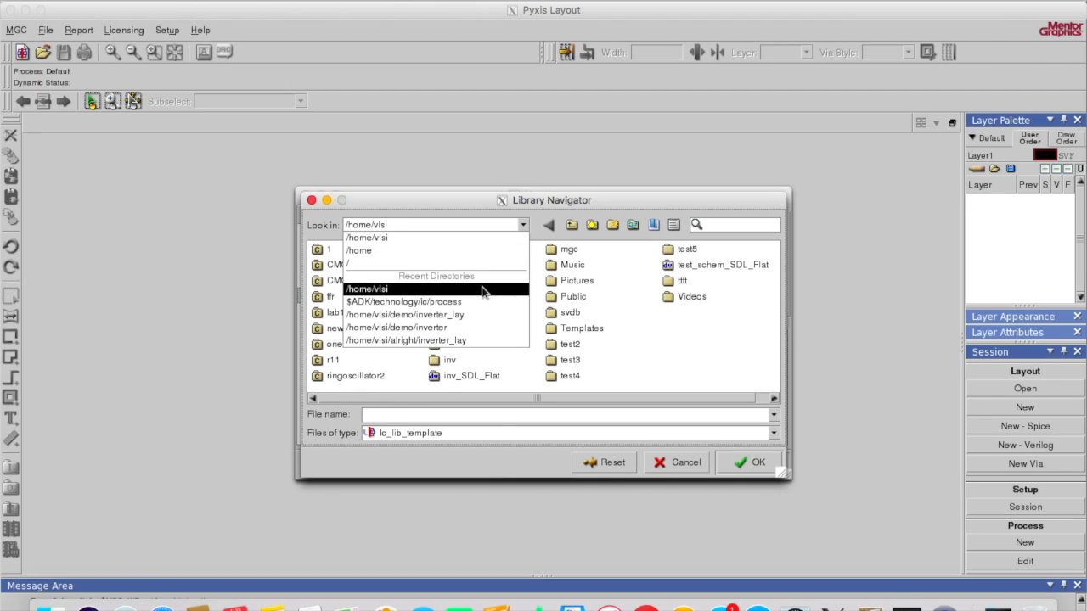
left_click(416, 303)
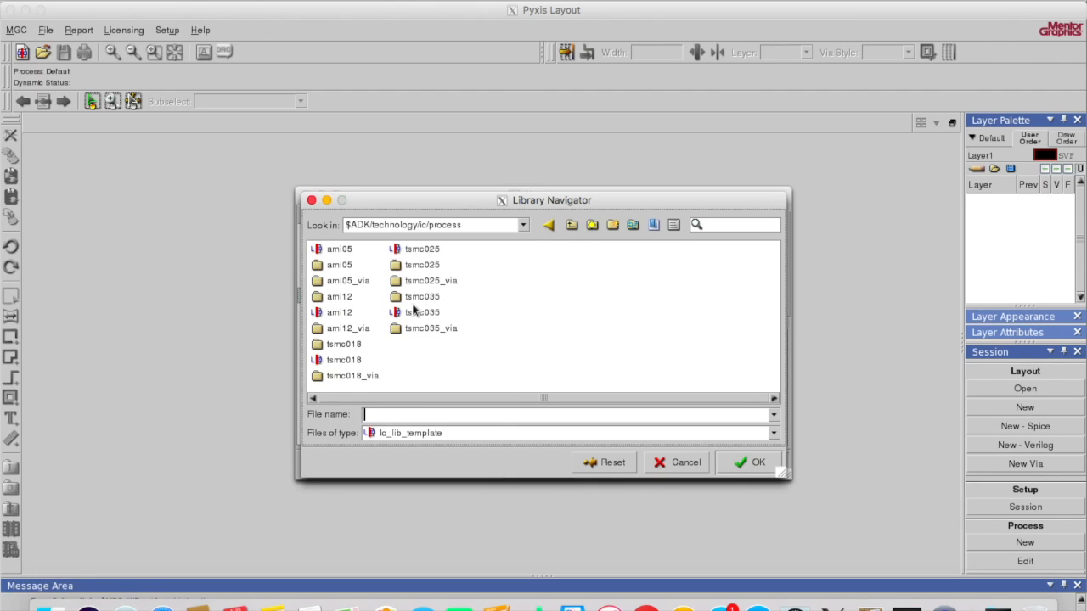
left_click(343, 362)
left_click(751, 465)
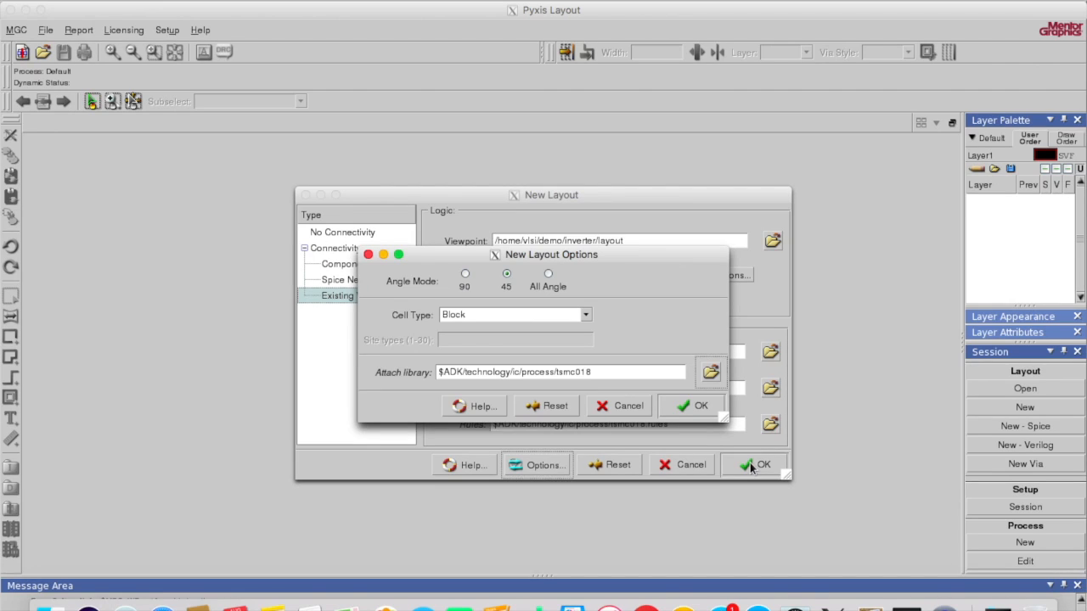
left_click(683, 407)
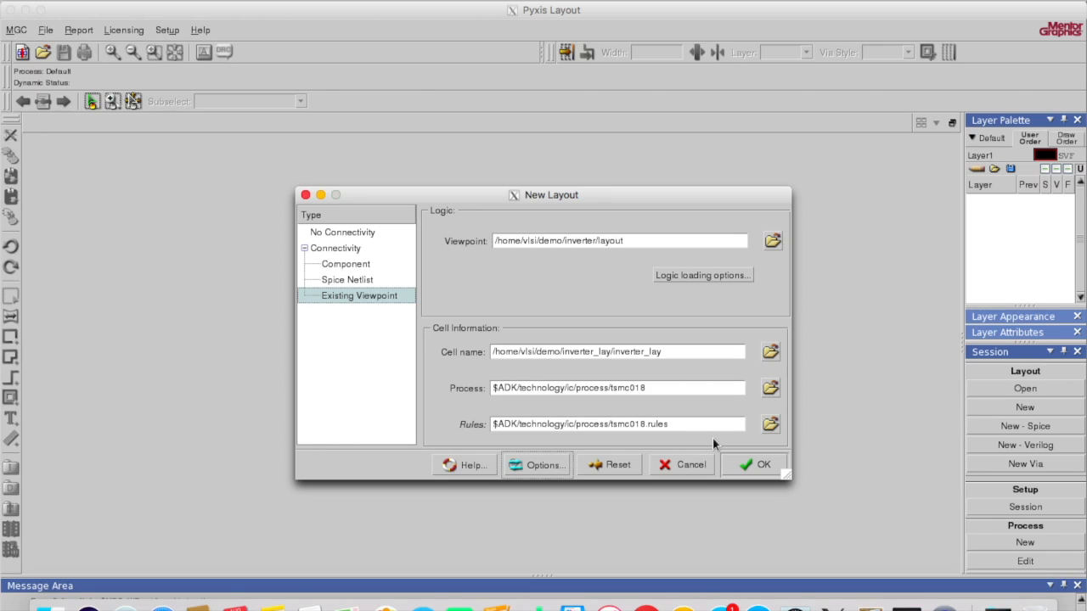
left_click(753, 465)
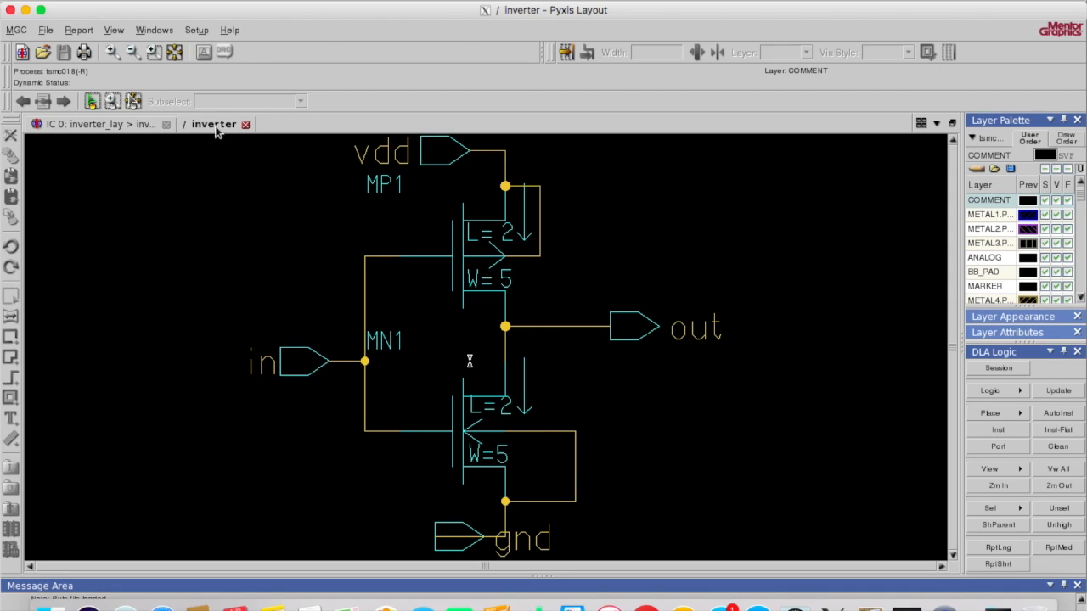
Step: Show the ADK palette for the inverter_lay layout and automatically place the inverter's transistors with AutoInst
left_click(151, 123)
left_click(211, 127)
left_click(102, 124)
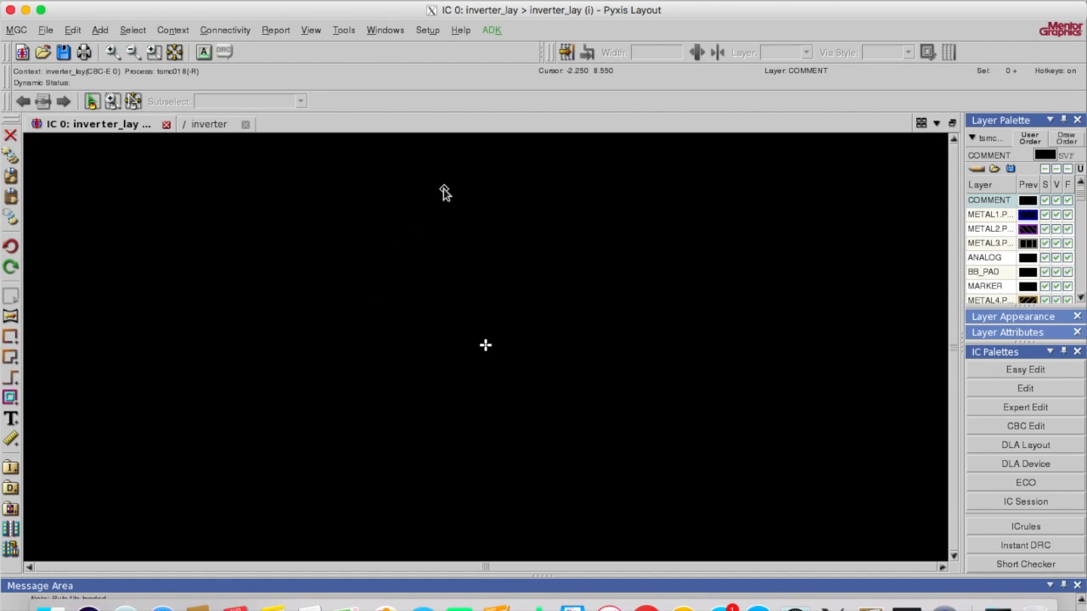
left_click(491, 31)
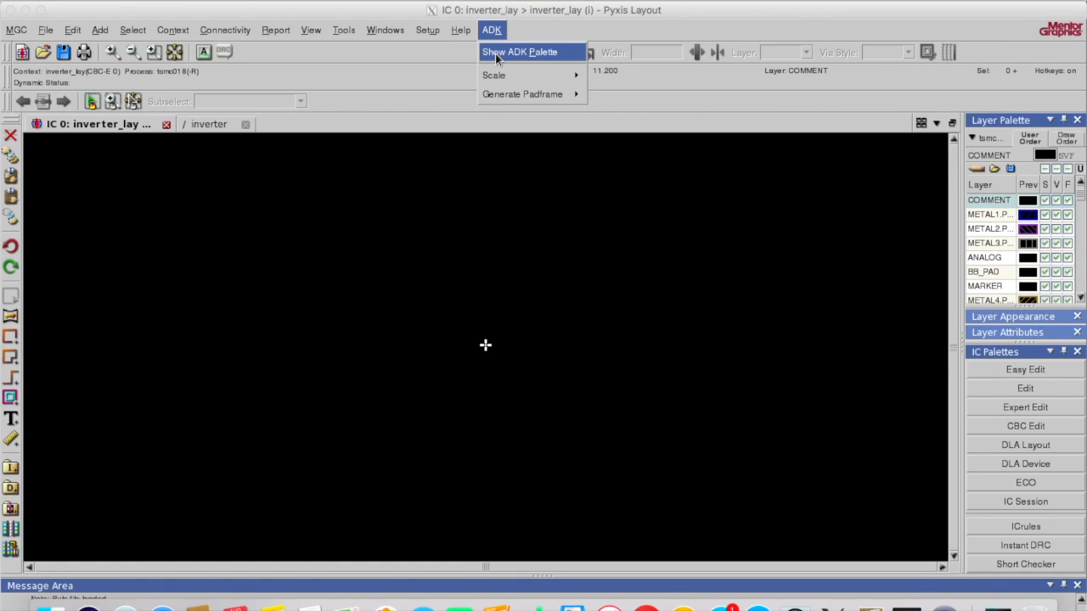
left_click(496, 54)
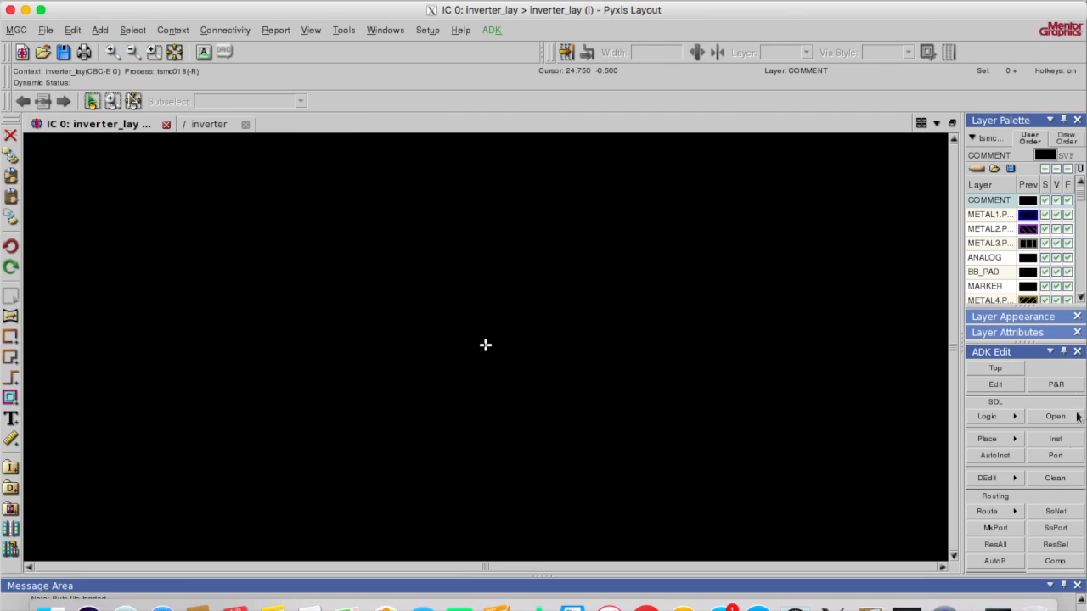
left_click(997, 456)
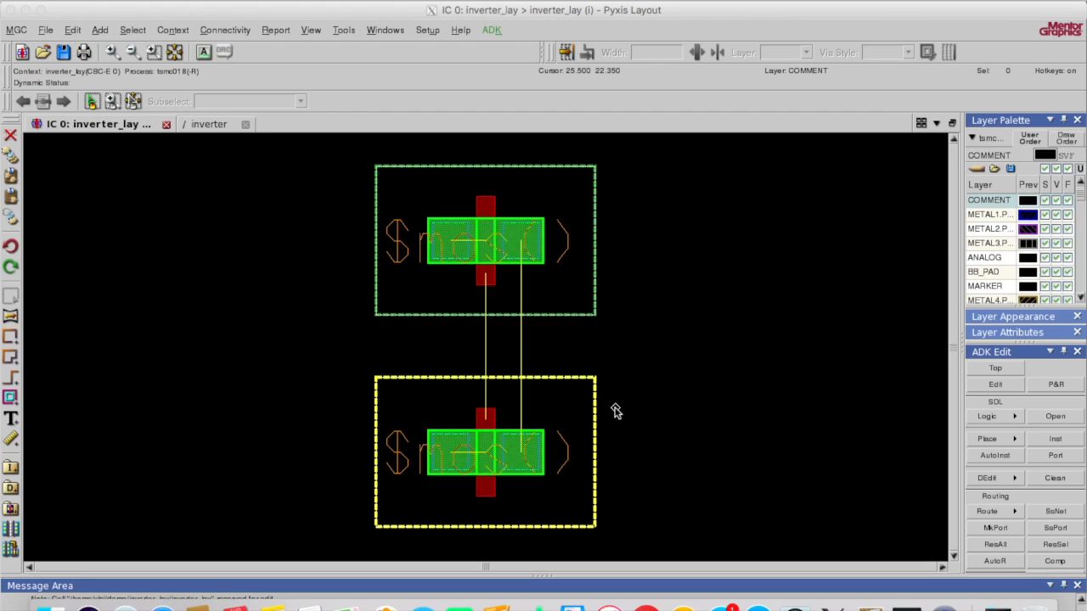
Step: Review the Integrated Circuit Layers lecture slide and compare the inverter schematic with the placed transistors and their connection lines
key("ctrl+Right")
key("ctrl+Right")
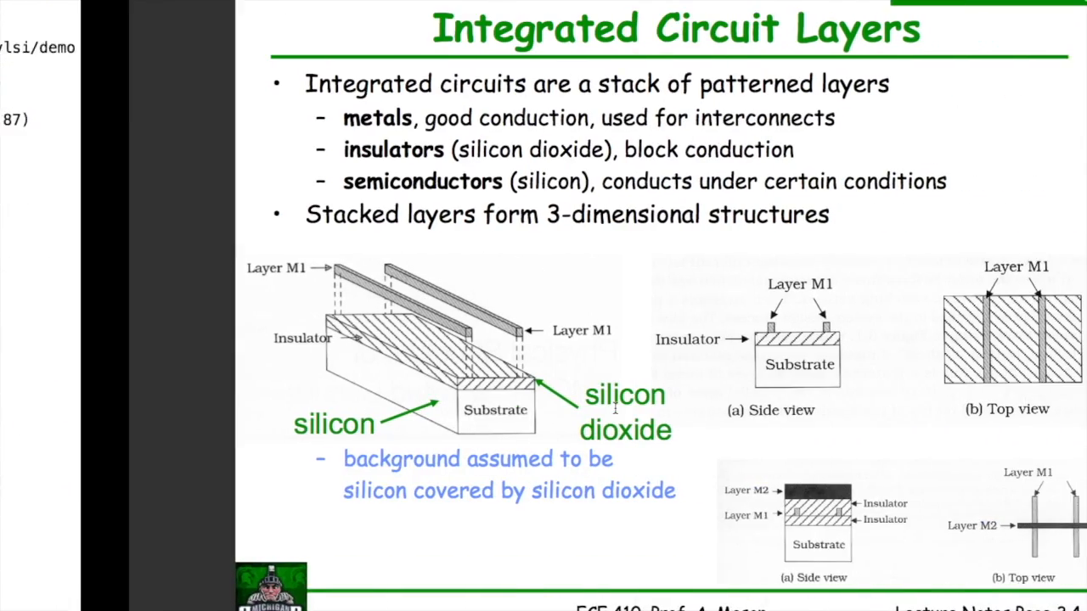
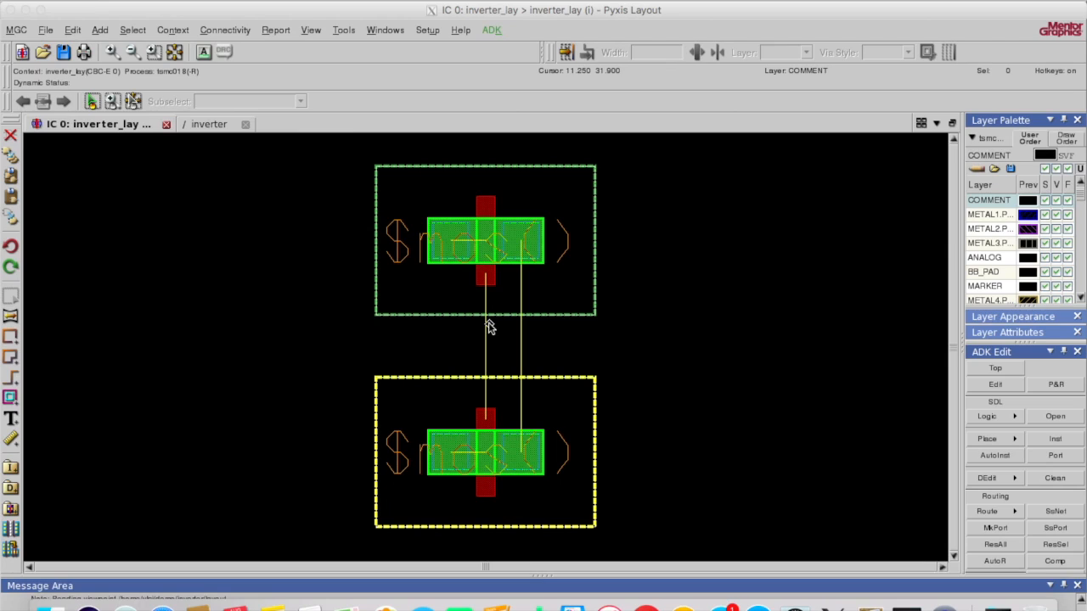
left_click(210, 127)
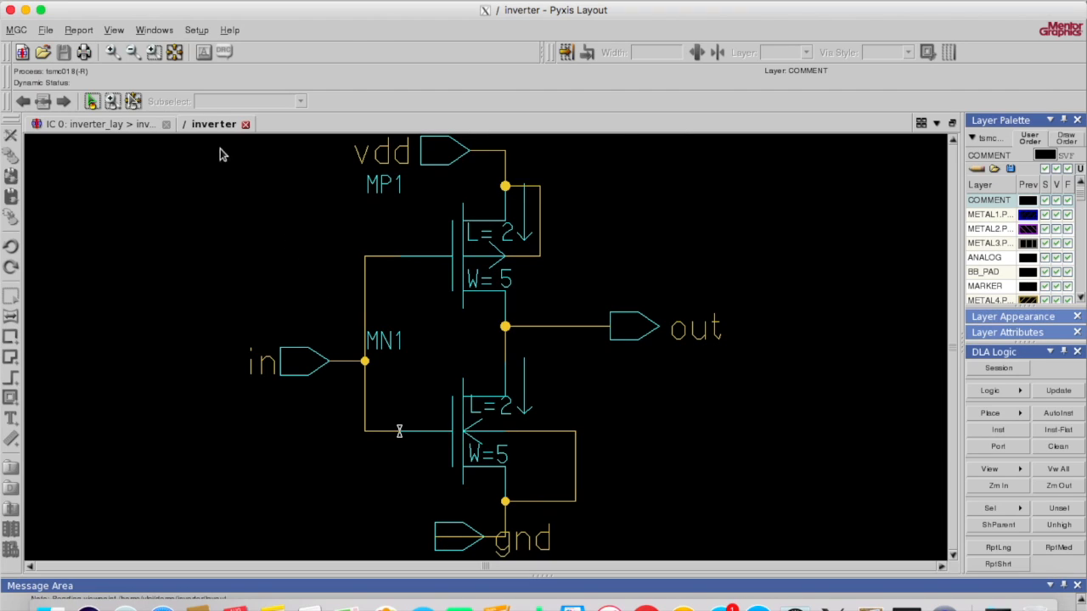
left_click(110, 124)
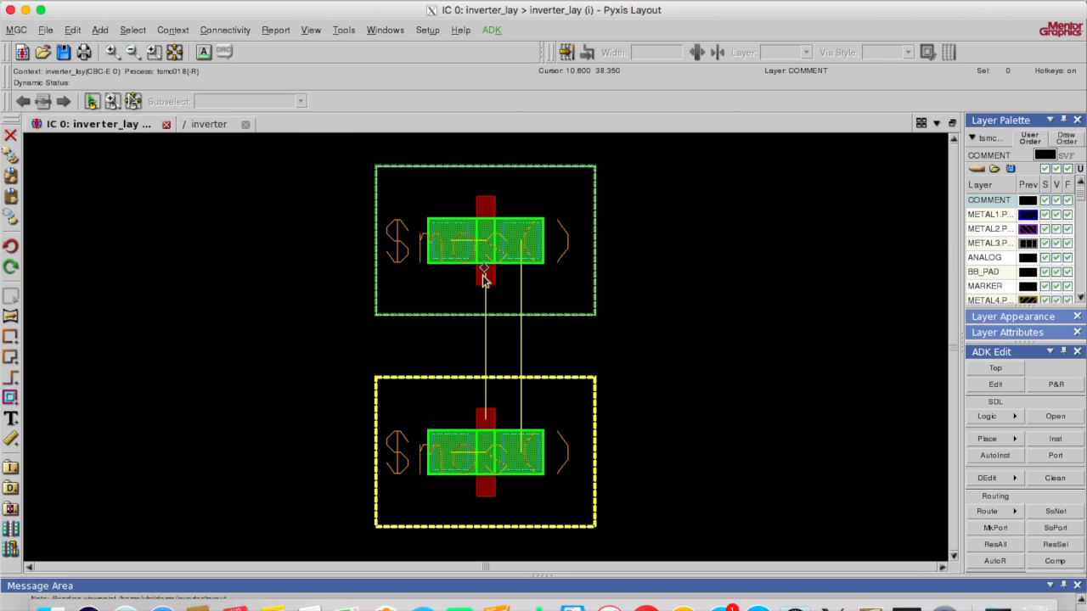
left_click(486, 414)
Step: Run the pr command to add the metal rail blocks above and below the placed transistors
key("space")
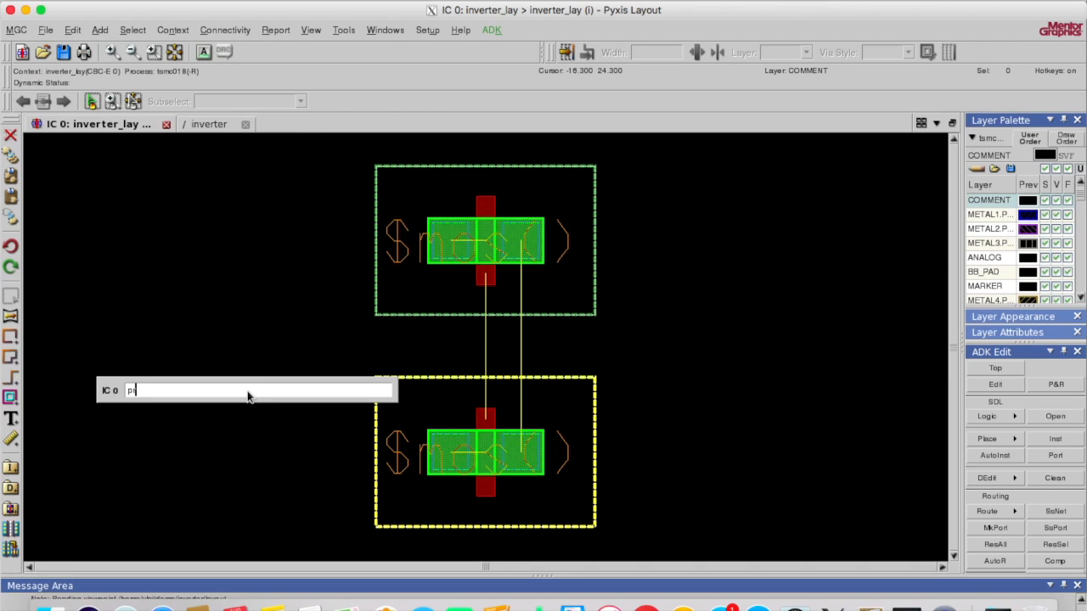
type("pr")
key("Return")
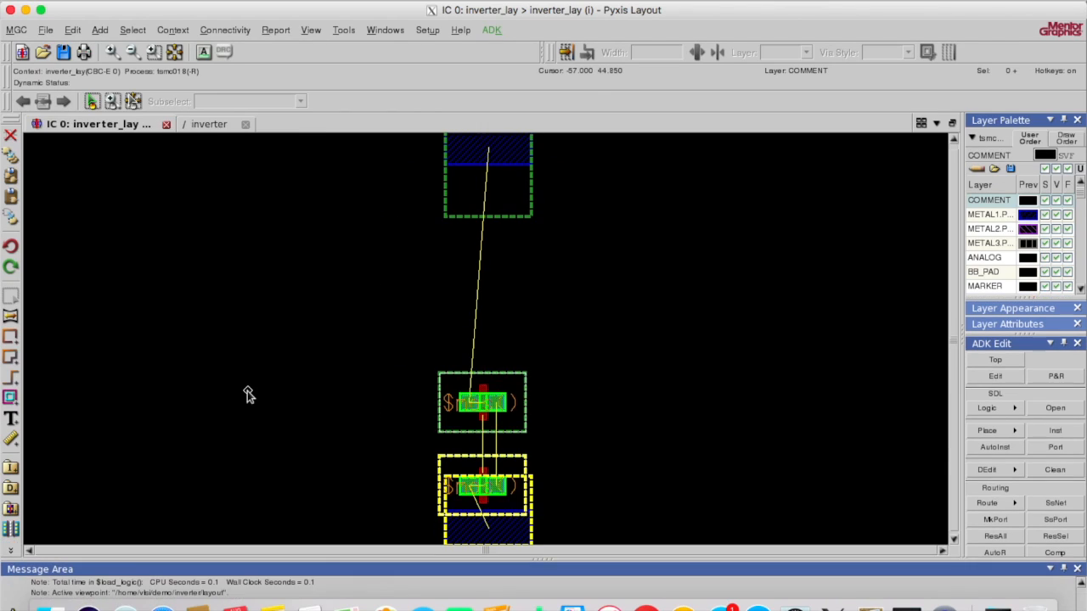
Step: Move the upper rail block with its well down about 46 units, aligned with the upper transistor and meeting its well's top edge
left_click(519, 220)
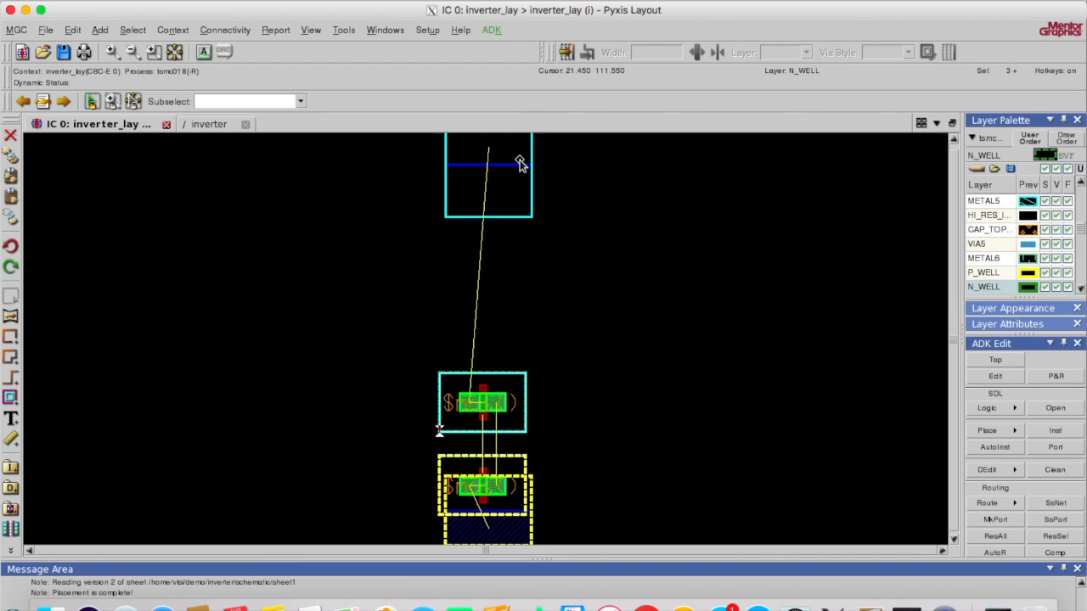
key("F2")
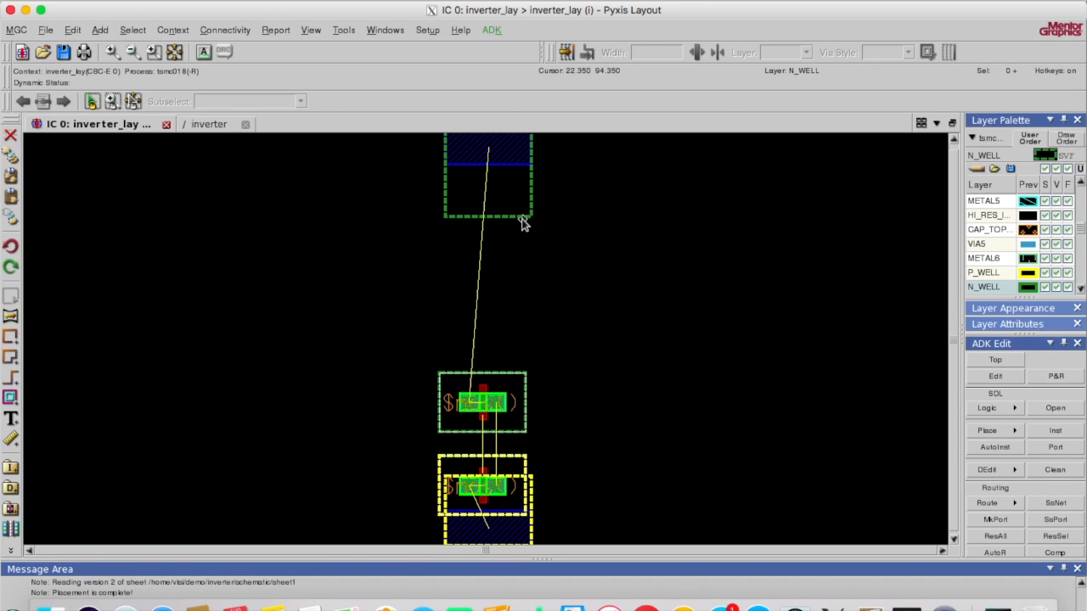
left_click(524, 219)
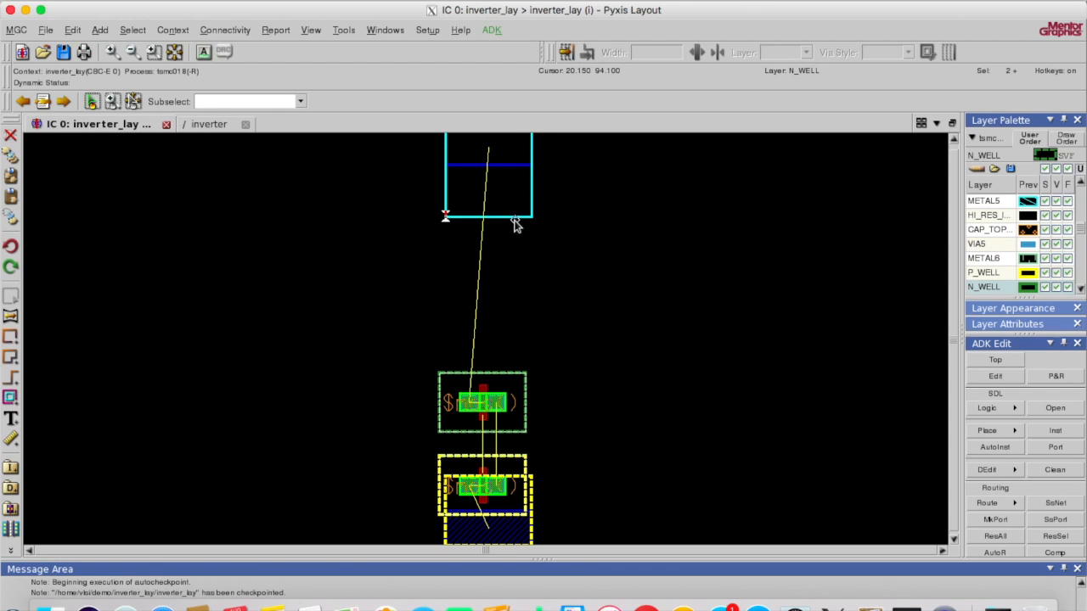
key("m")
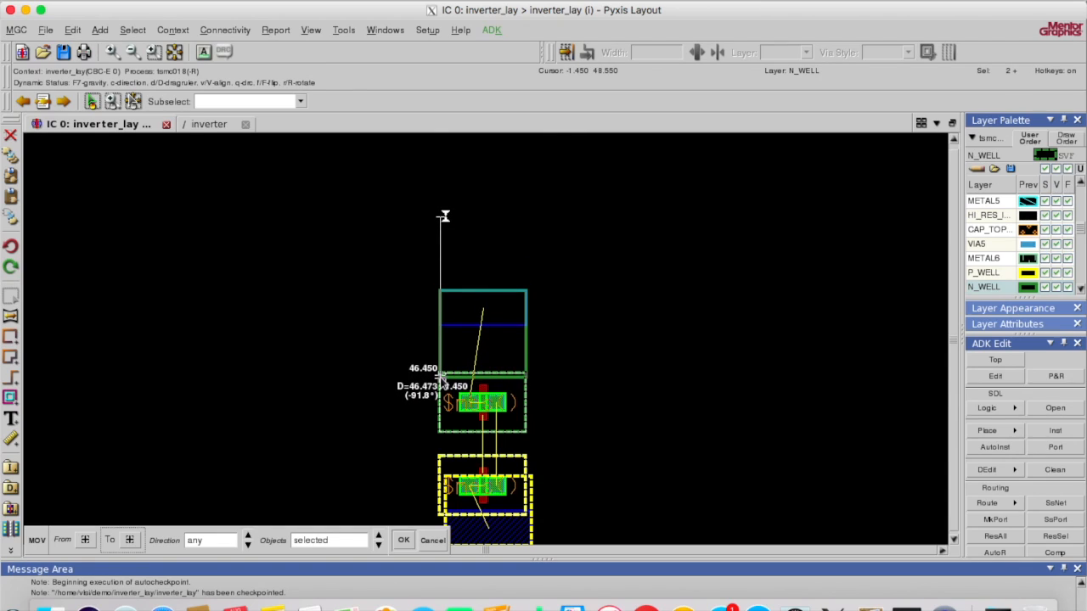
left_click(440, 377)
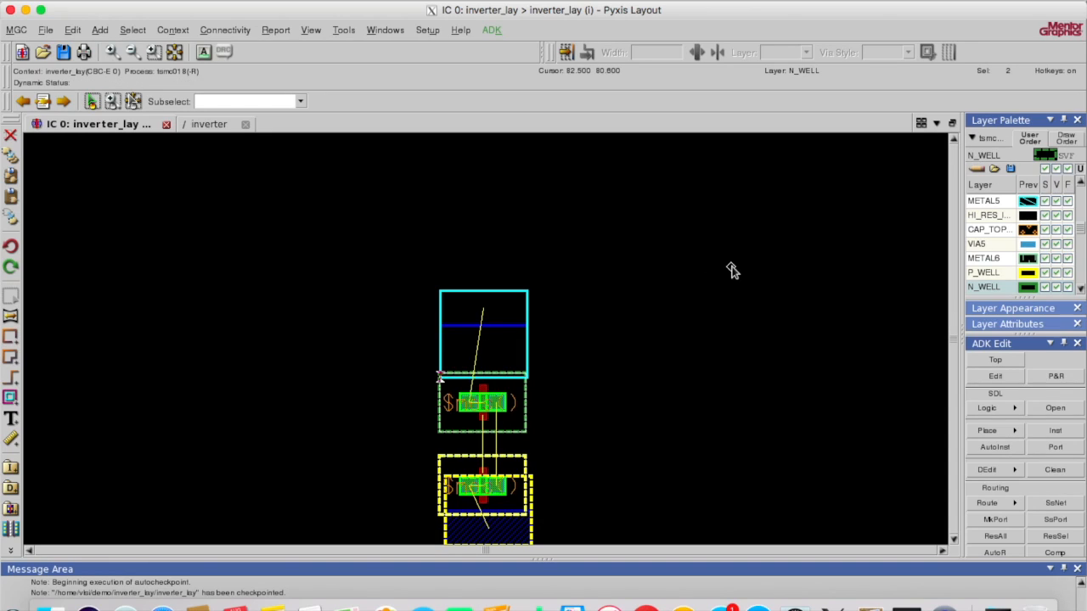
Step: Move the lower rail block with its well down about 9.6 units and slightly left, aligned beneath the lower transistor
left_click(954, 540)
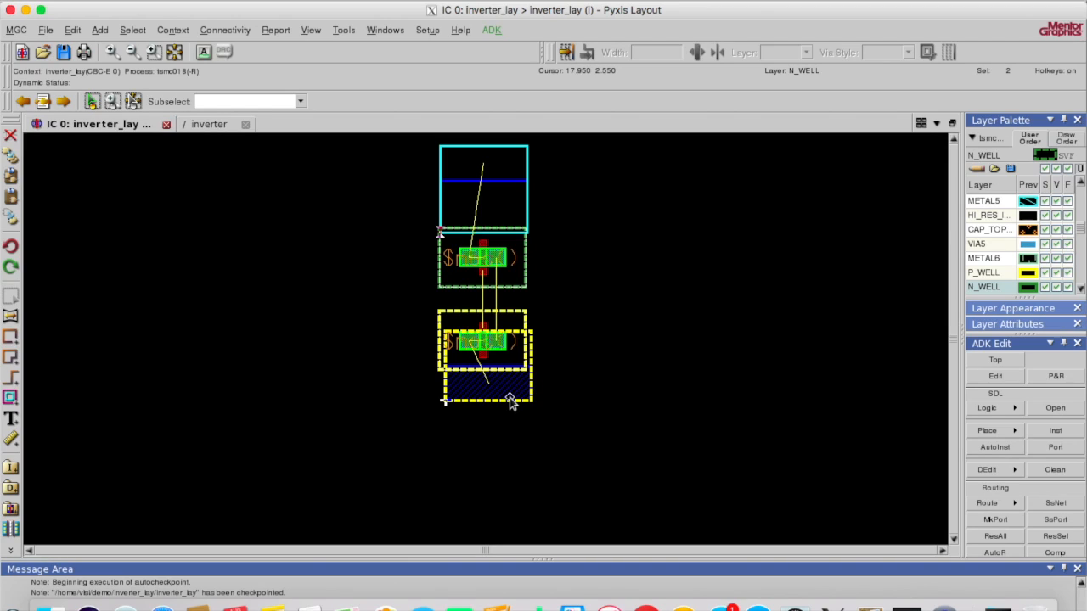
key("F2")
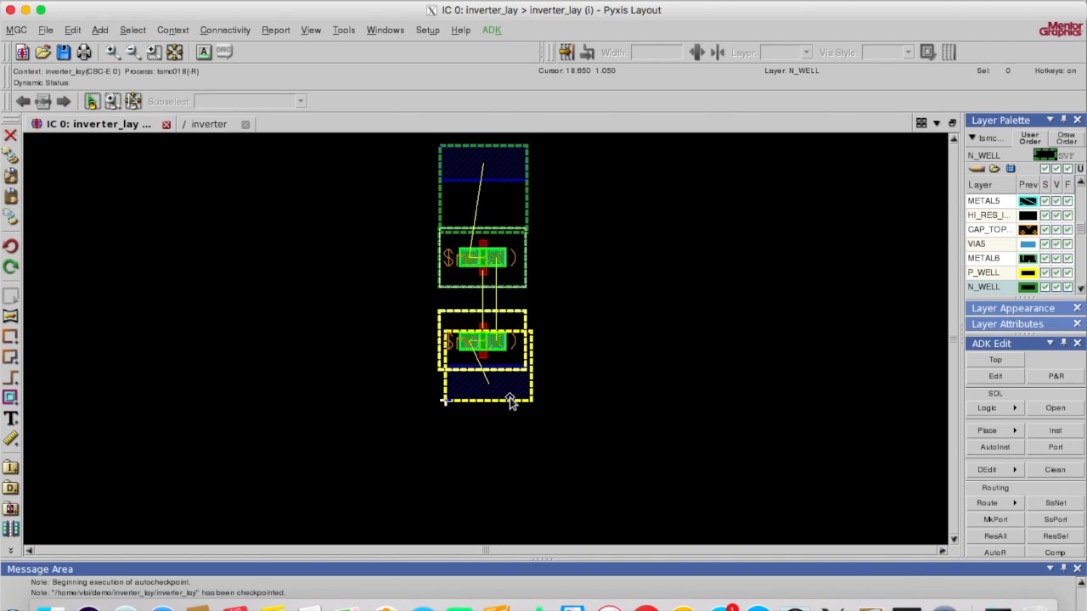
left_click(511, 400)
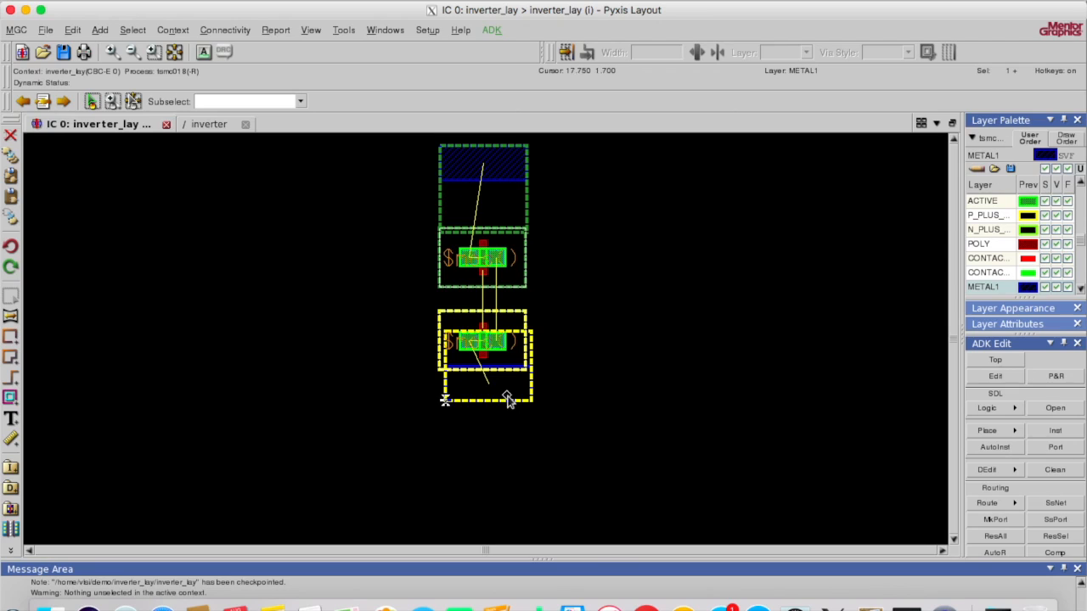
left_click(515, 402)
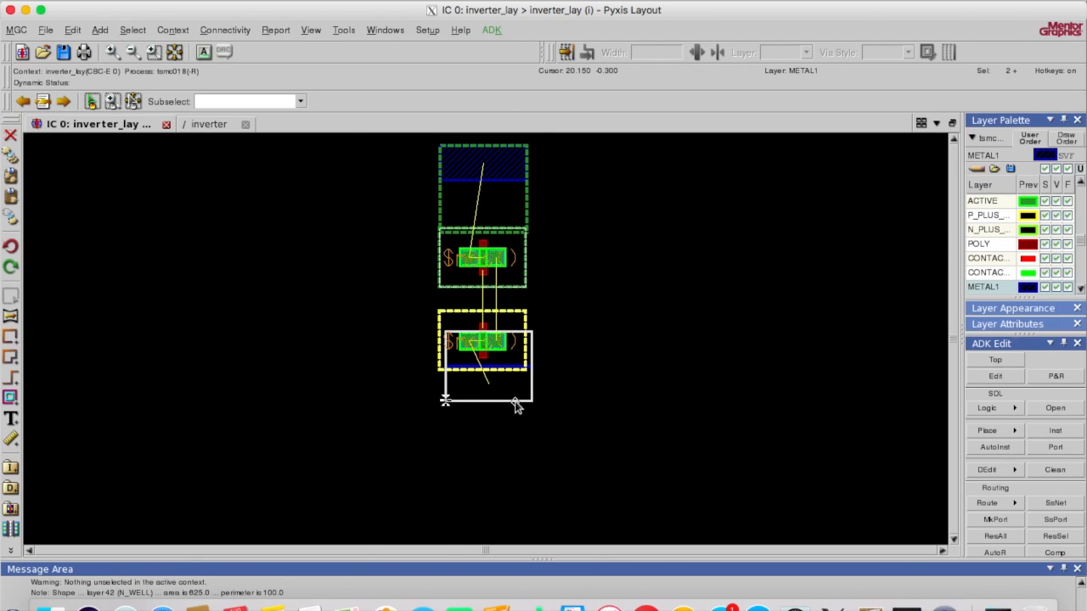
key("m")
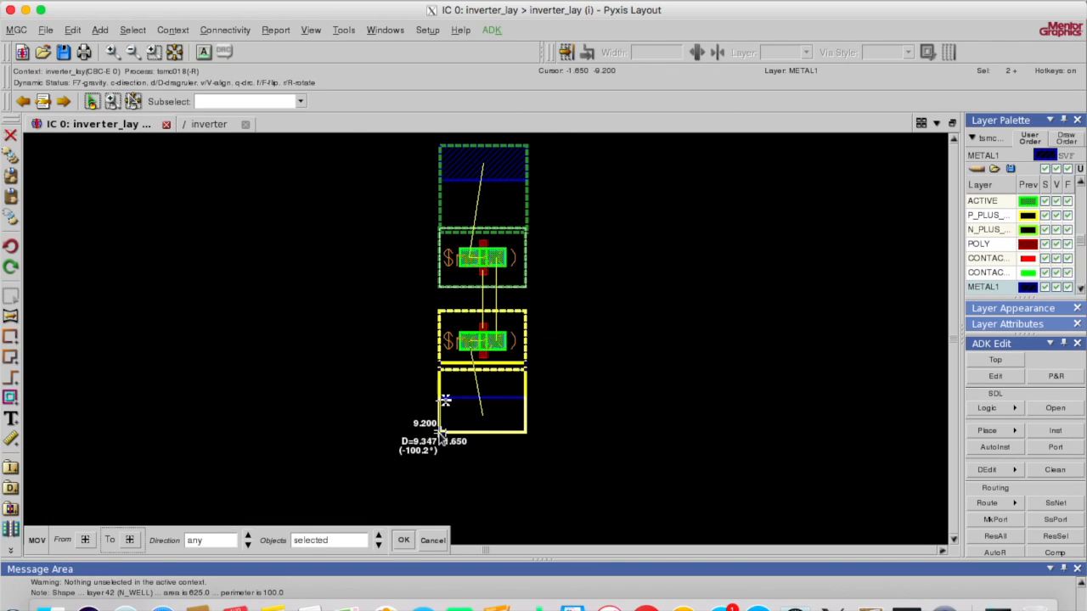
left_click(440, 436)
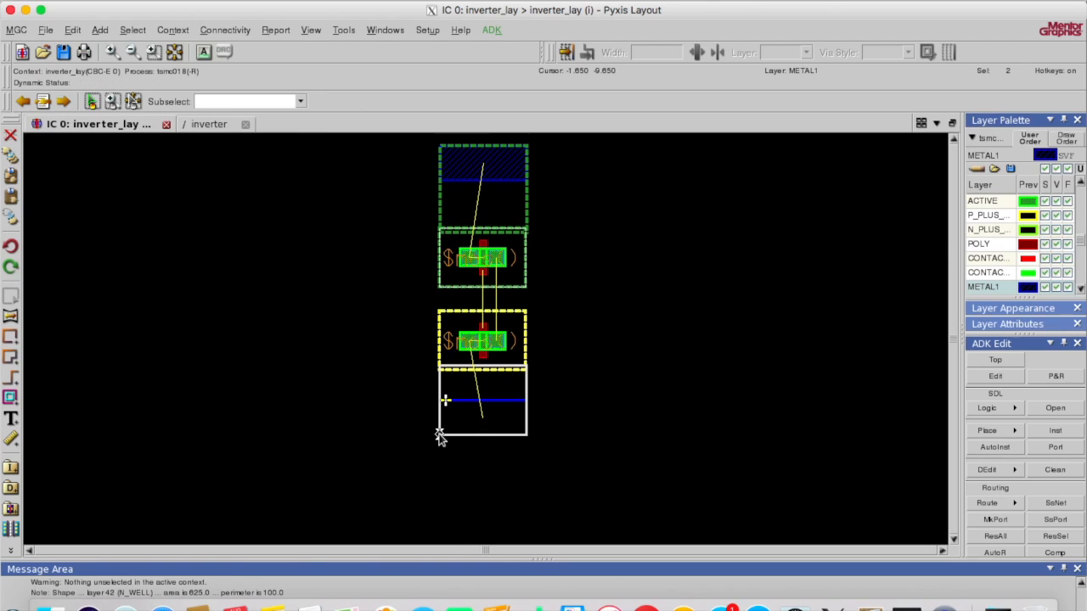
key("F2")
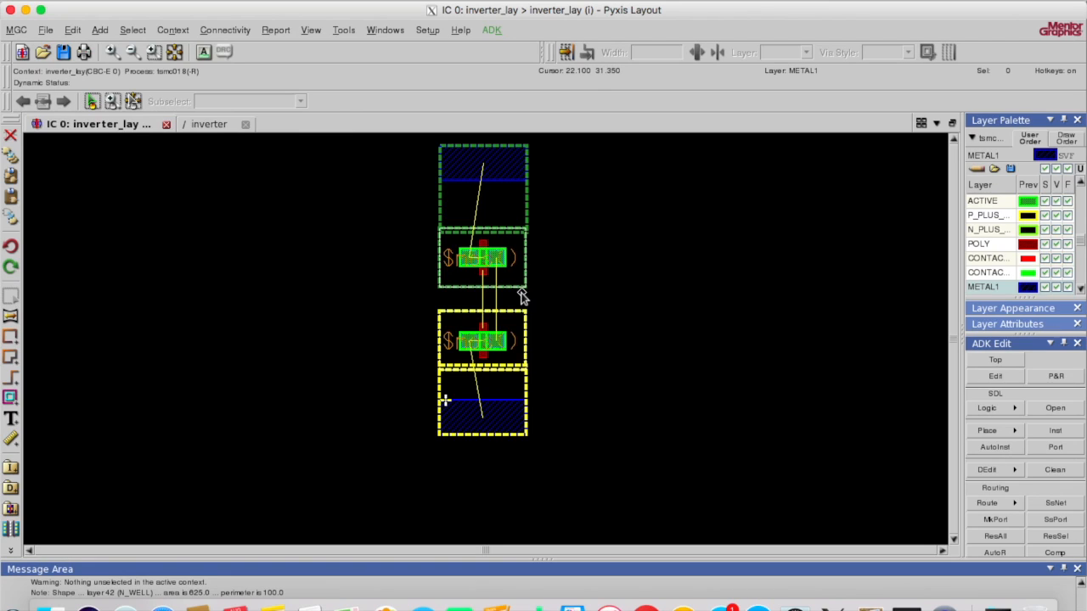
Step: Draw a metal1 path of width 3 joining the right-hand terminals of the upper and lower transistors
left_click(176, 52)
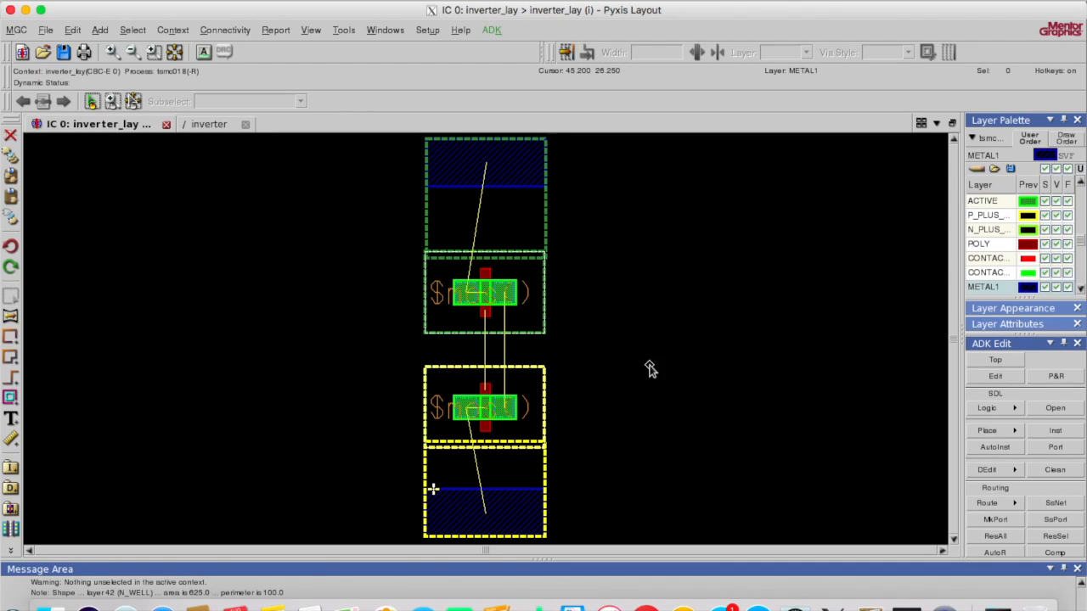
key("space")
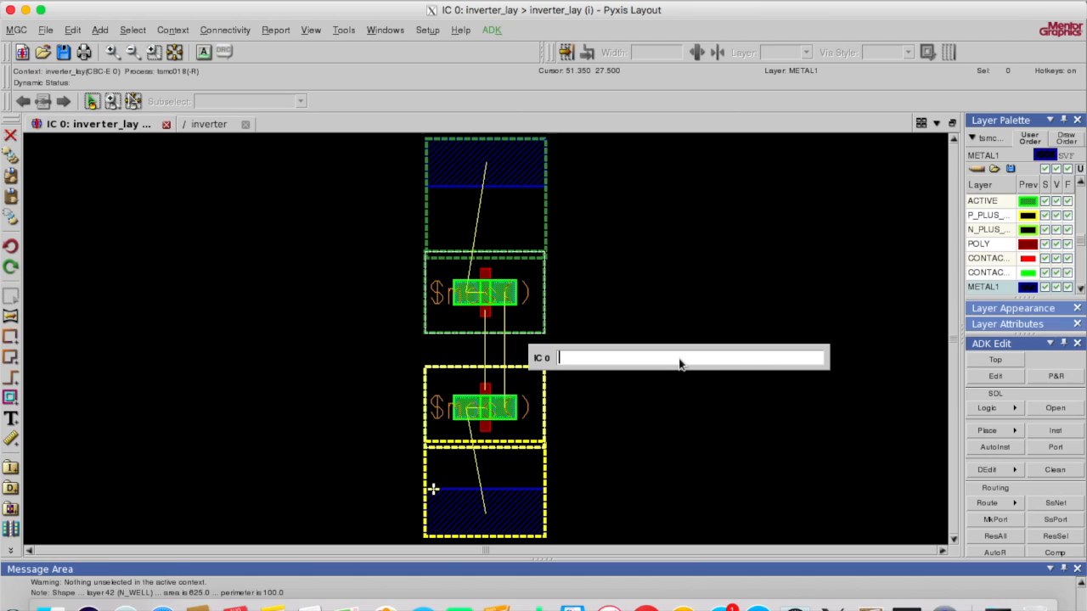
type("m")
key("Return")
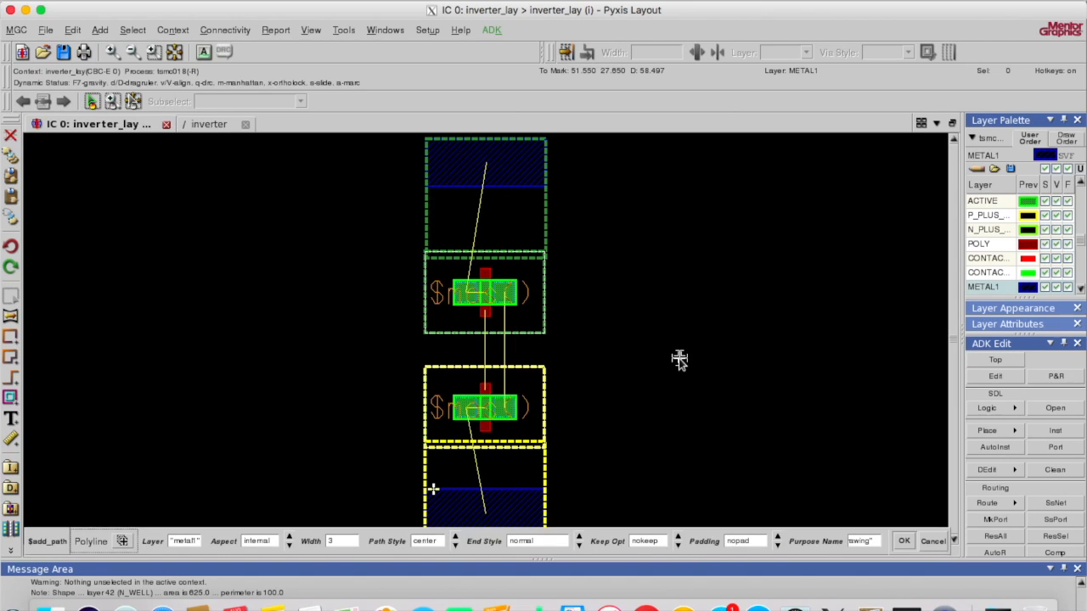
left_click(507, 295)
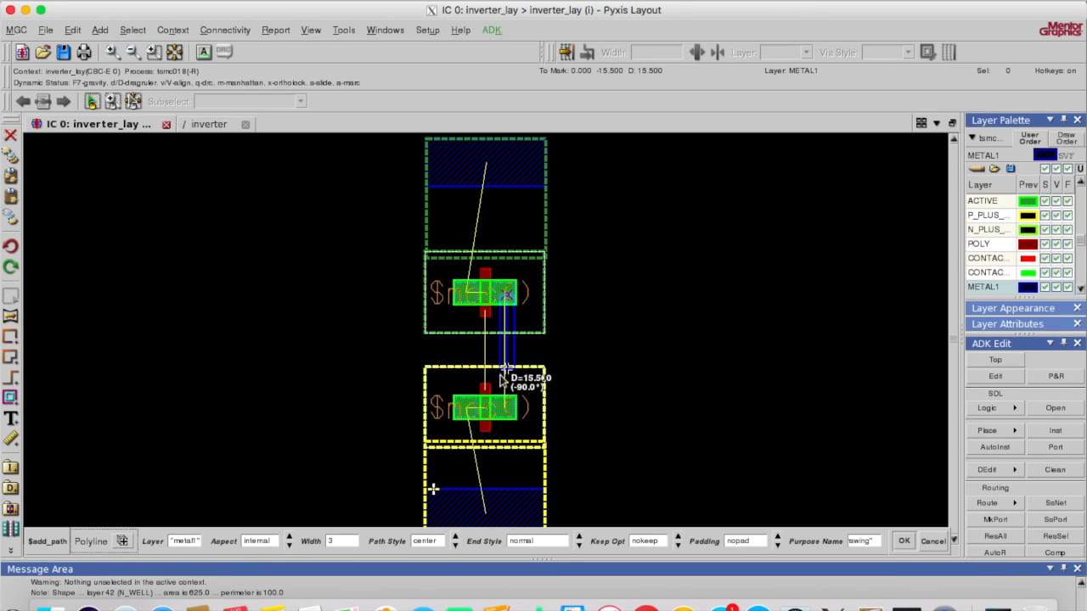
double_click(505, 409)
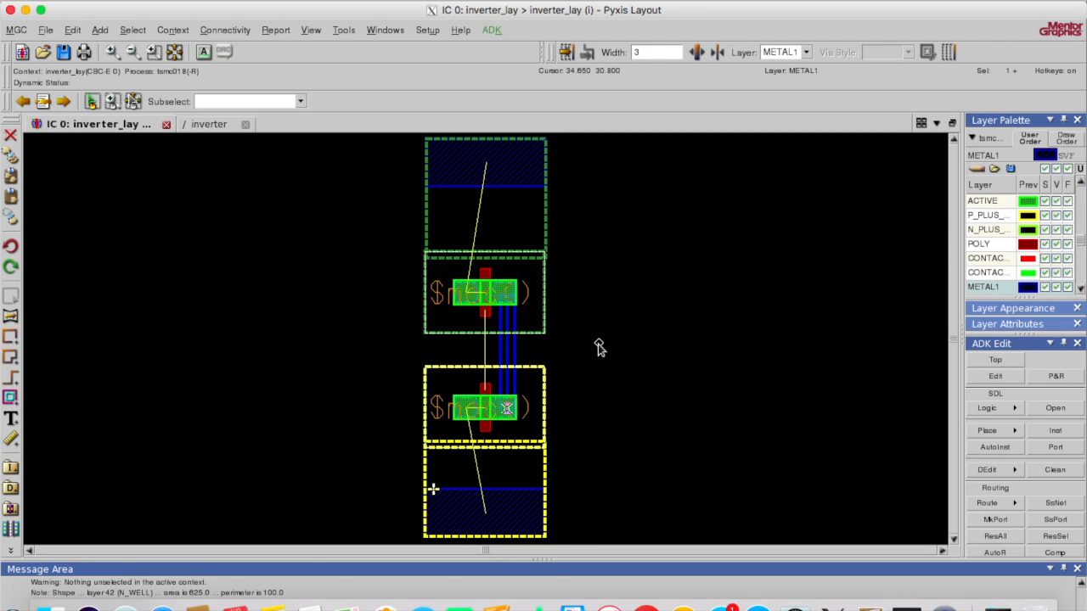
key("F2")
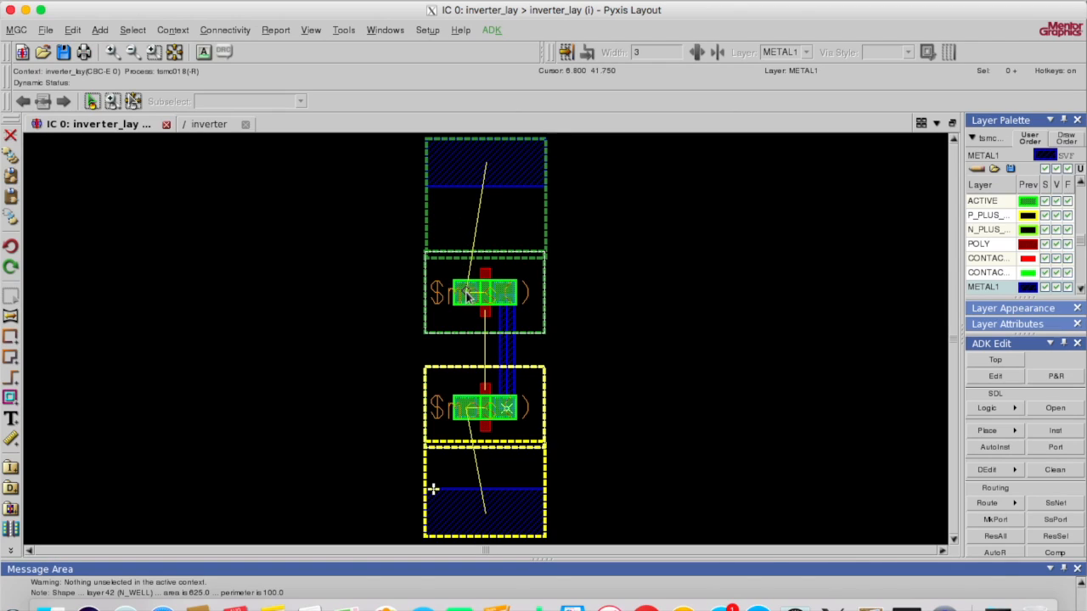
Step: Draw a metal1 path of width 3 from the upper transistor's left terminal up into the upper supply rail
key("space")
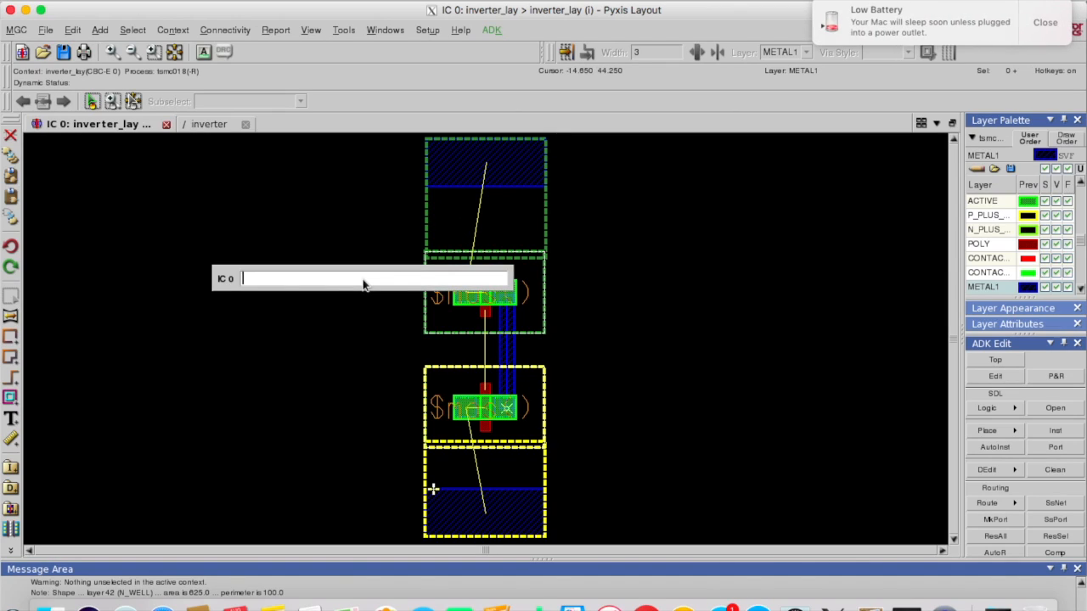
key("Return")
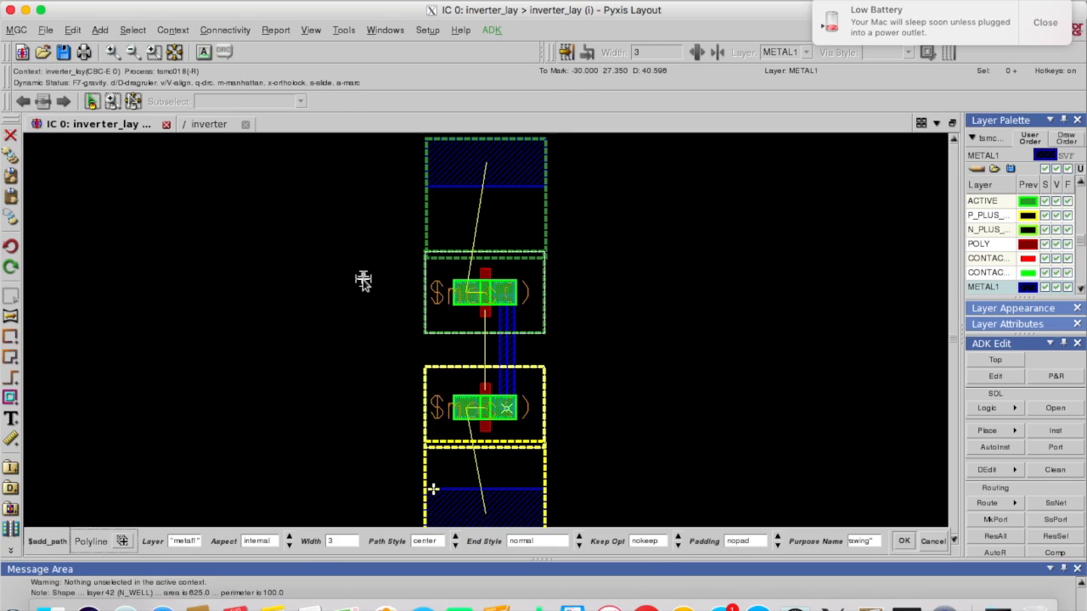
left_click(1048, 25)
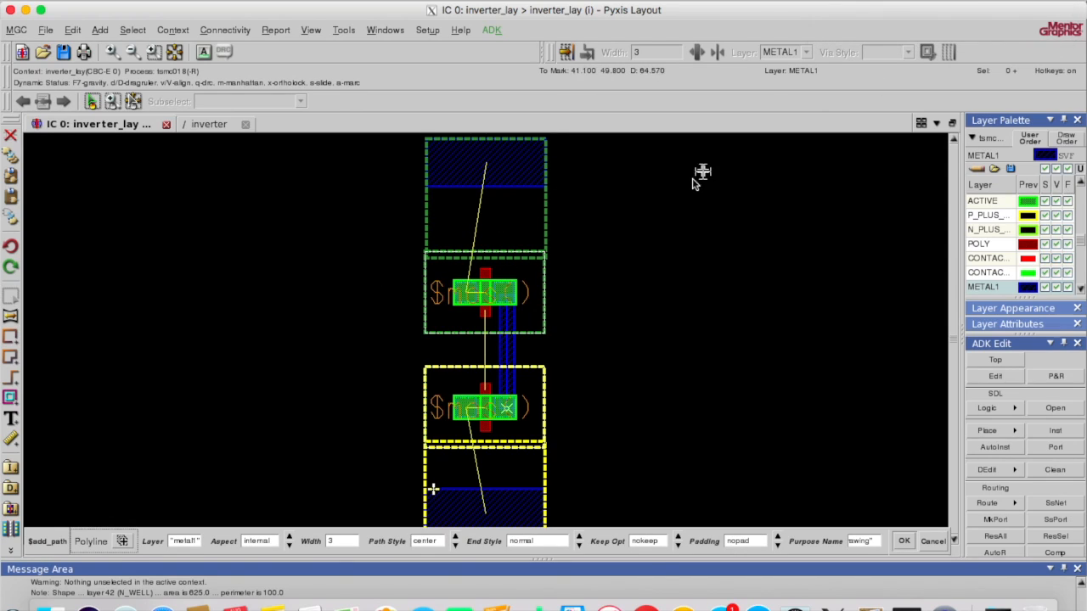
left_click(466, 293)
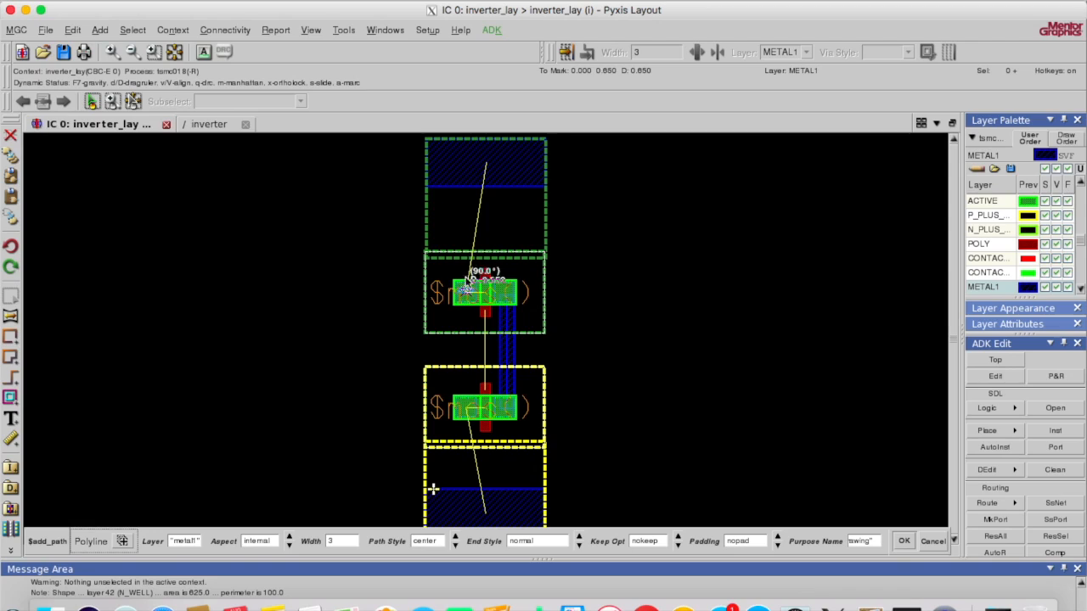
double_click(465, 161)
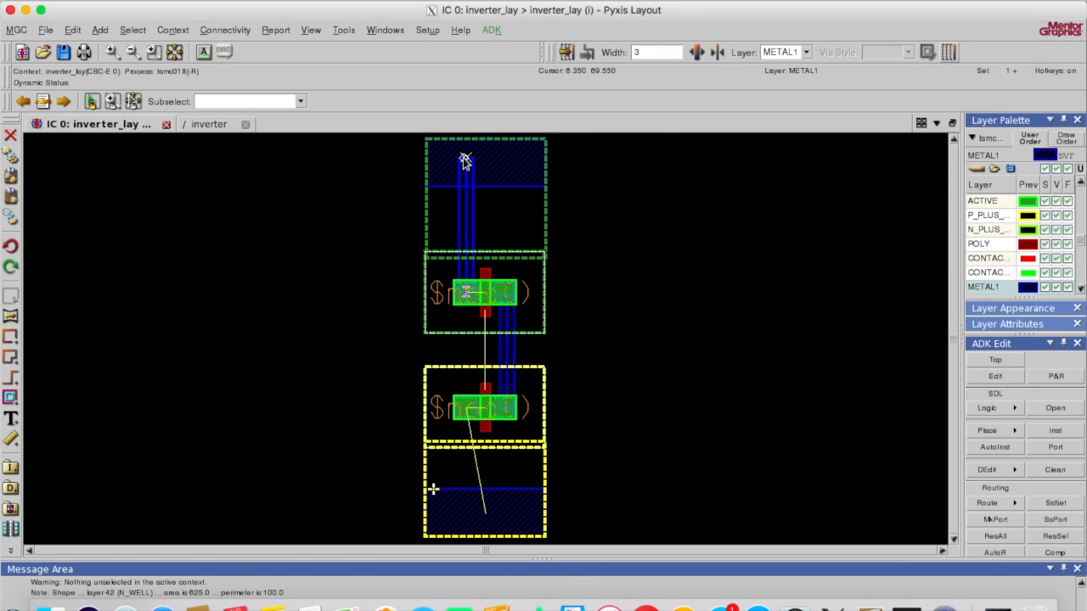
key("F2")
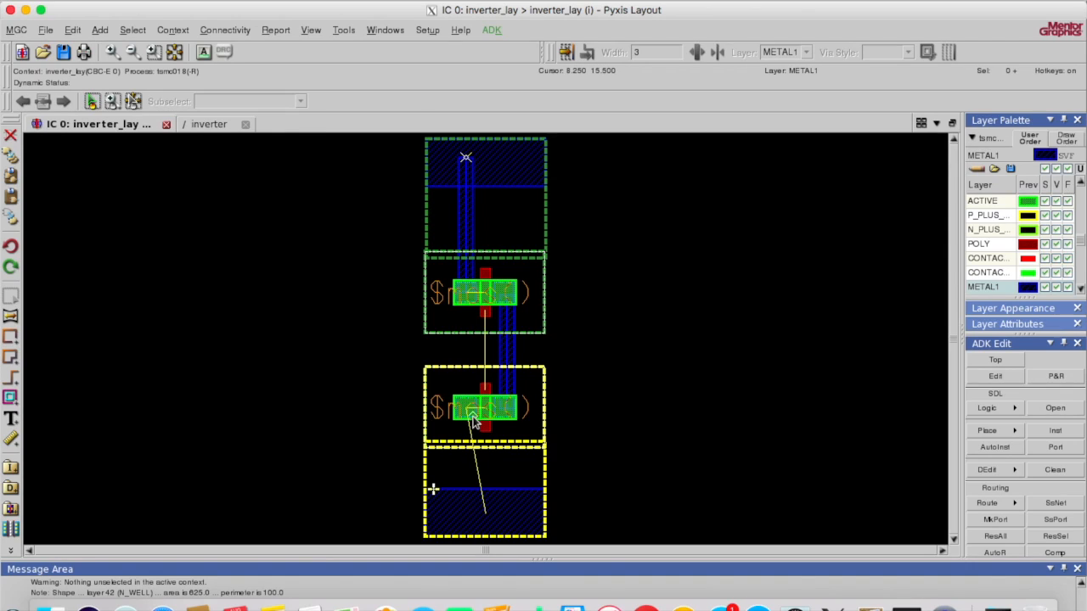
Step: Draw a metal1 path of width 3 from the lower transistor's left terminal down into the lower supply rail
key("p")
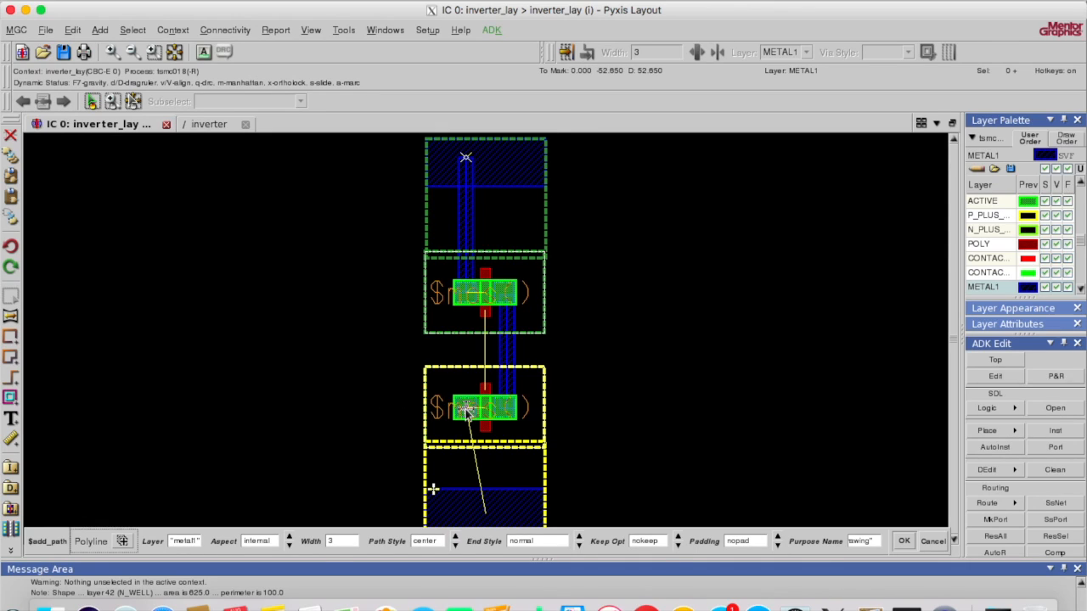
left_click(466, 410)
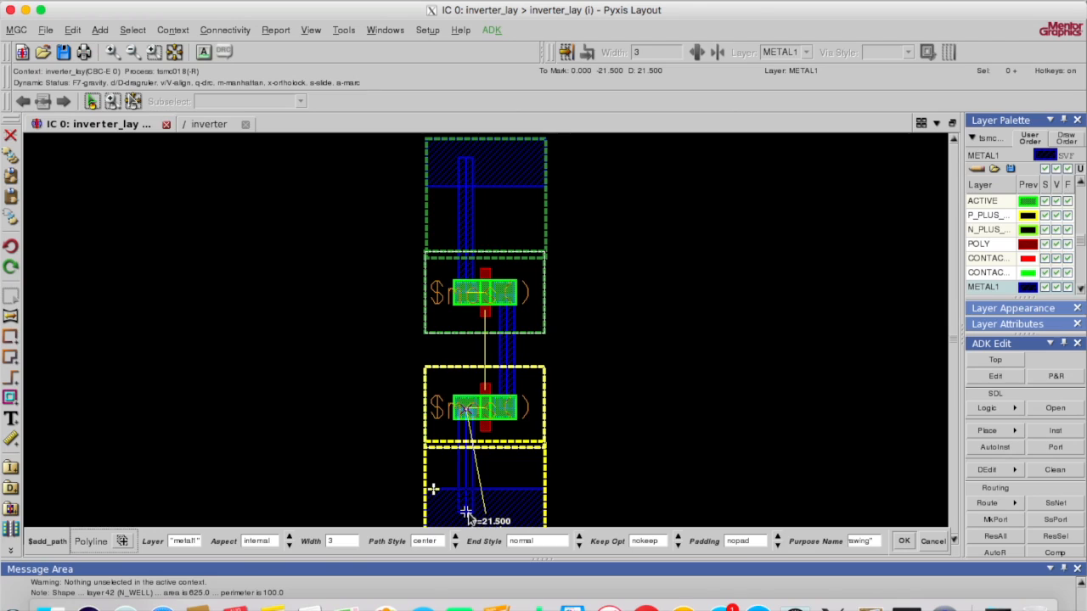
double_click(468, 513)
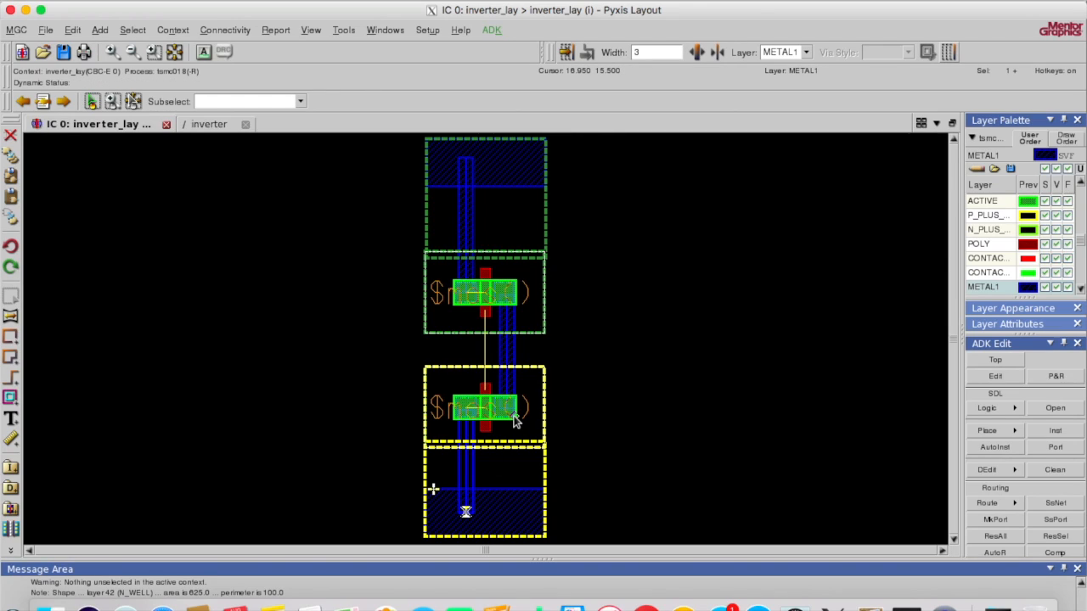
key("F2")
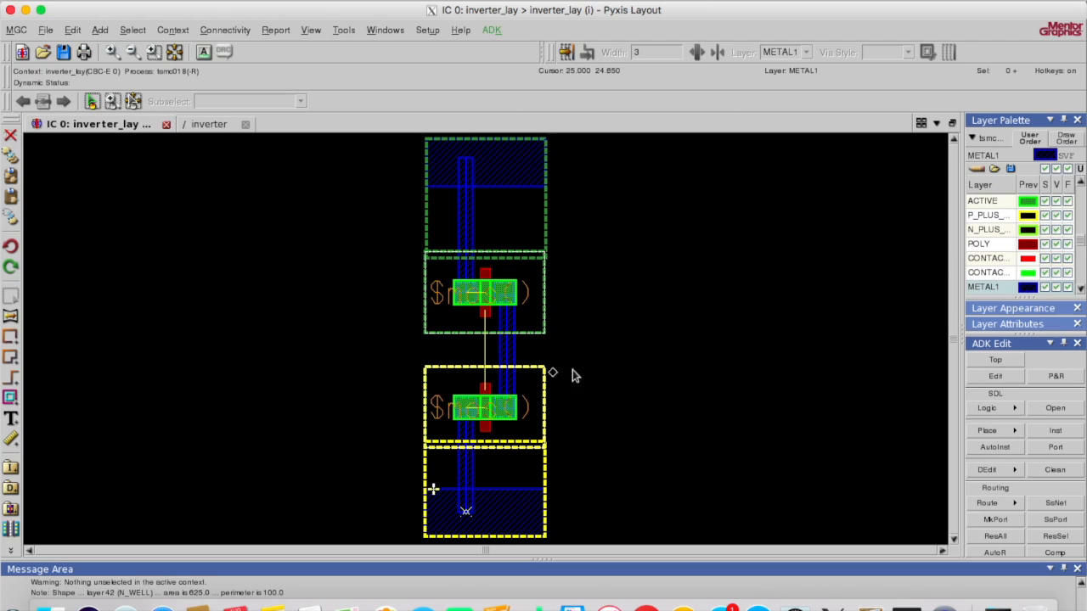
Step: Draw a poly path of width 2 joining the gates of the upper and lower transistors, and check its overlap with the lower gate
left_click(154, 53)
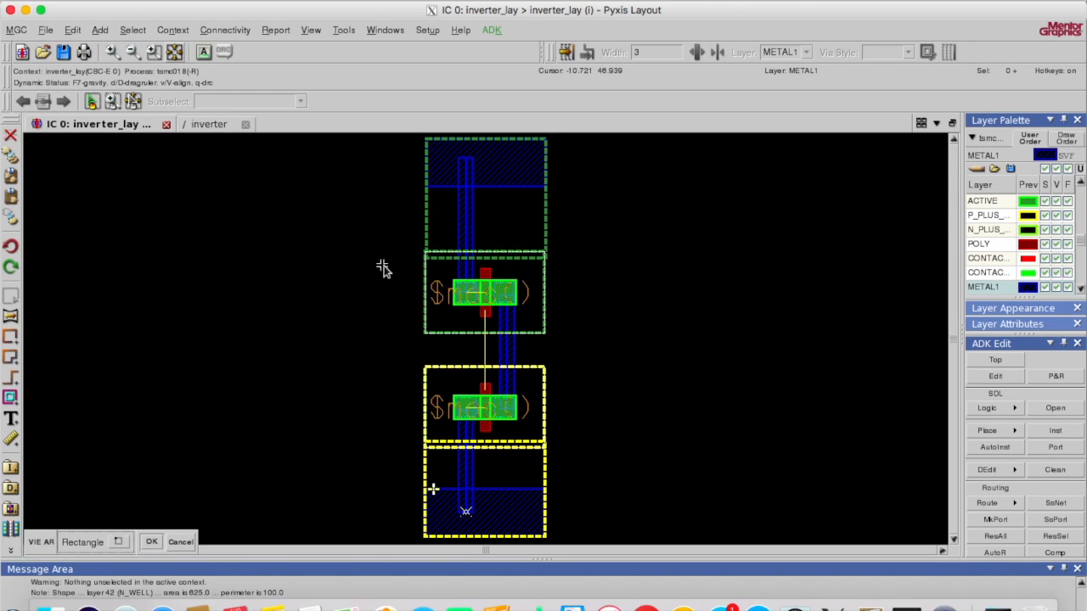
left_click_drag(388, 269, 648, 416)
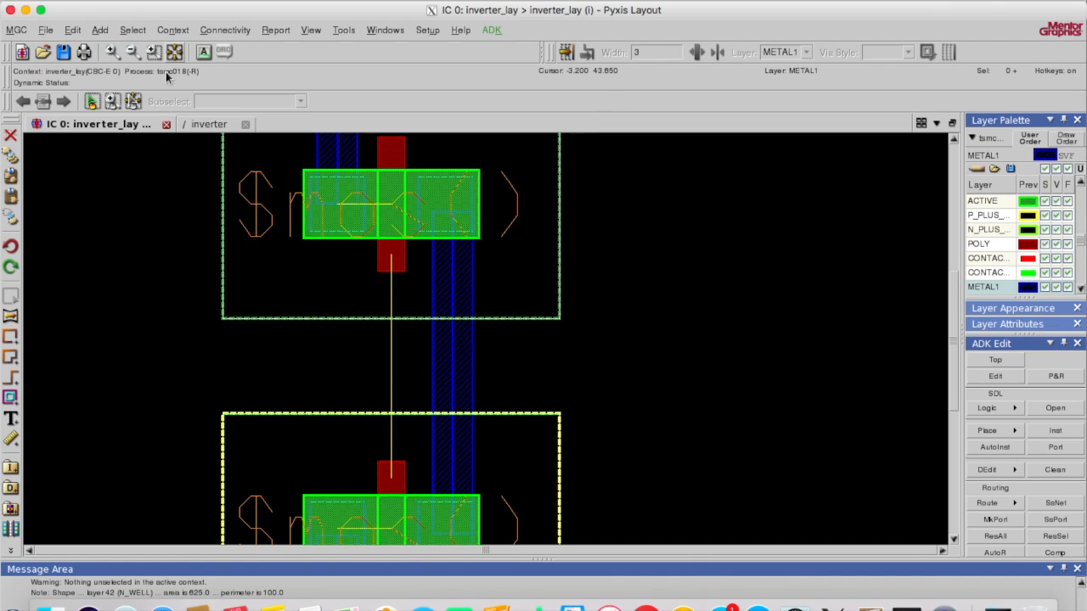
left_click(111, 53)
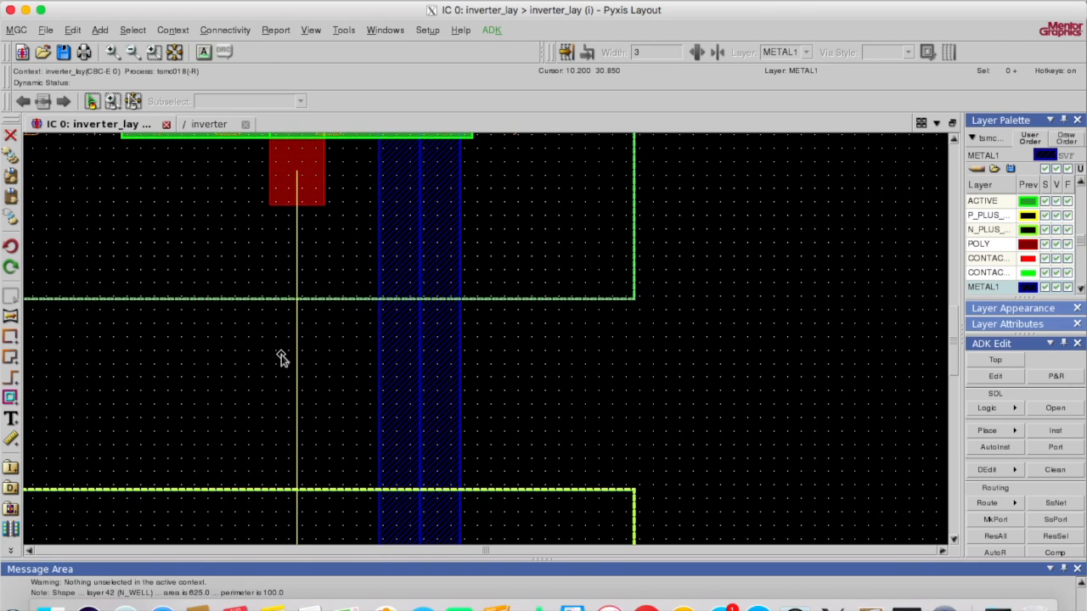
key("space")
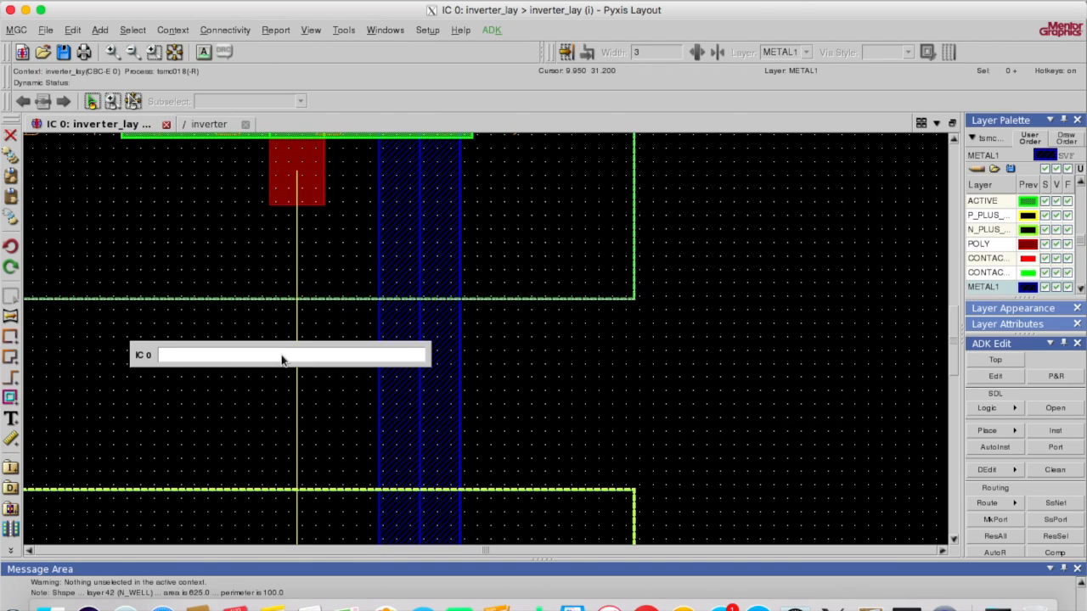
type("p")
key("Return")
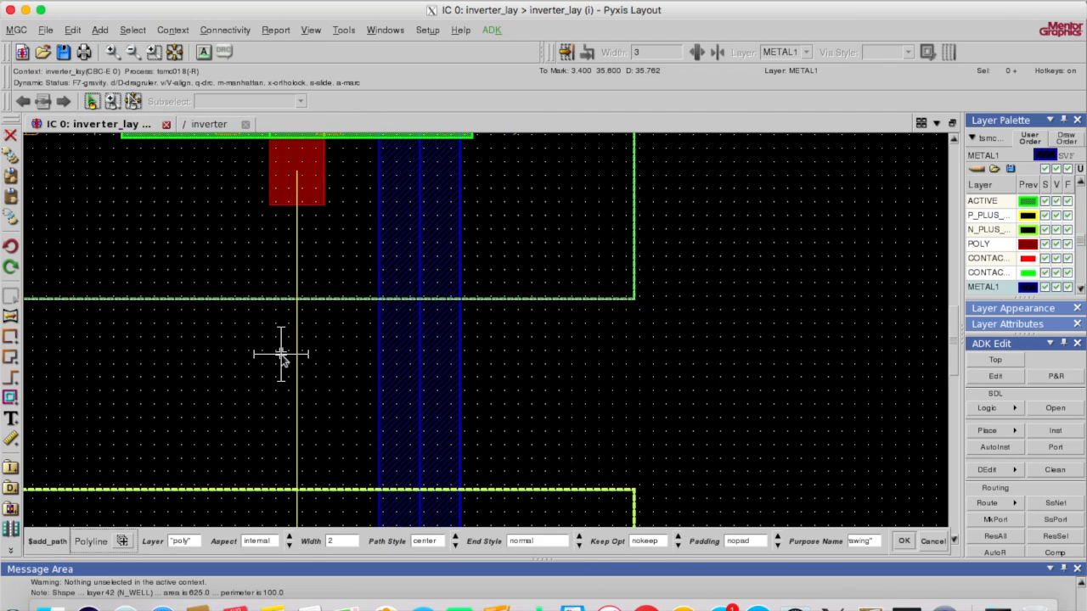
left_click(297, 181)
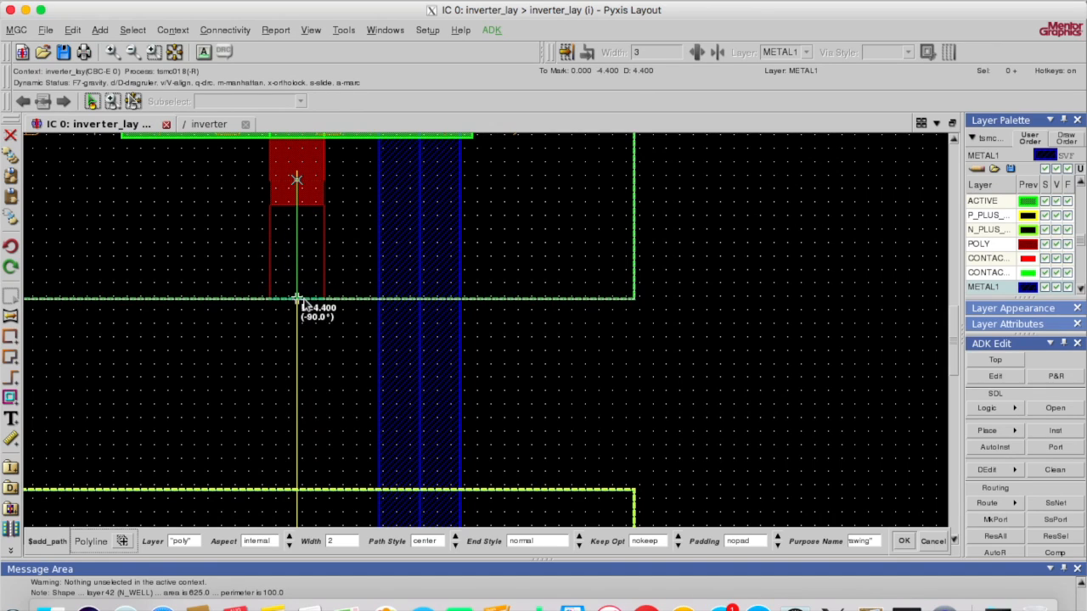
left_click(953, 542)
left_click(954, 542)
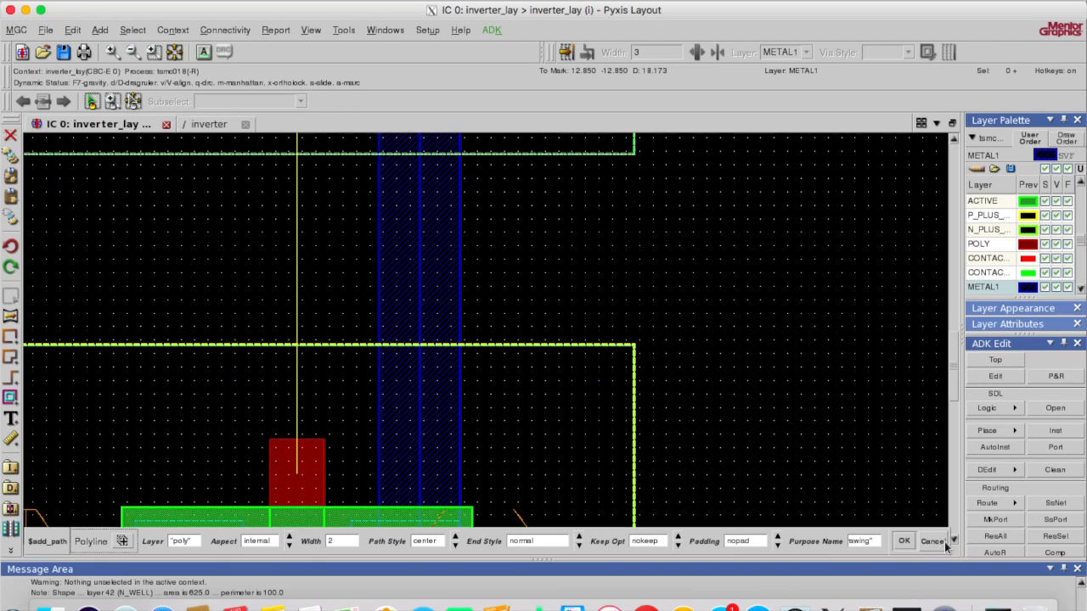
double_click(297, 461)
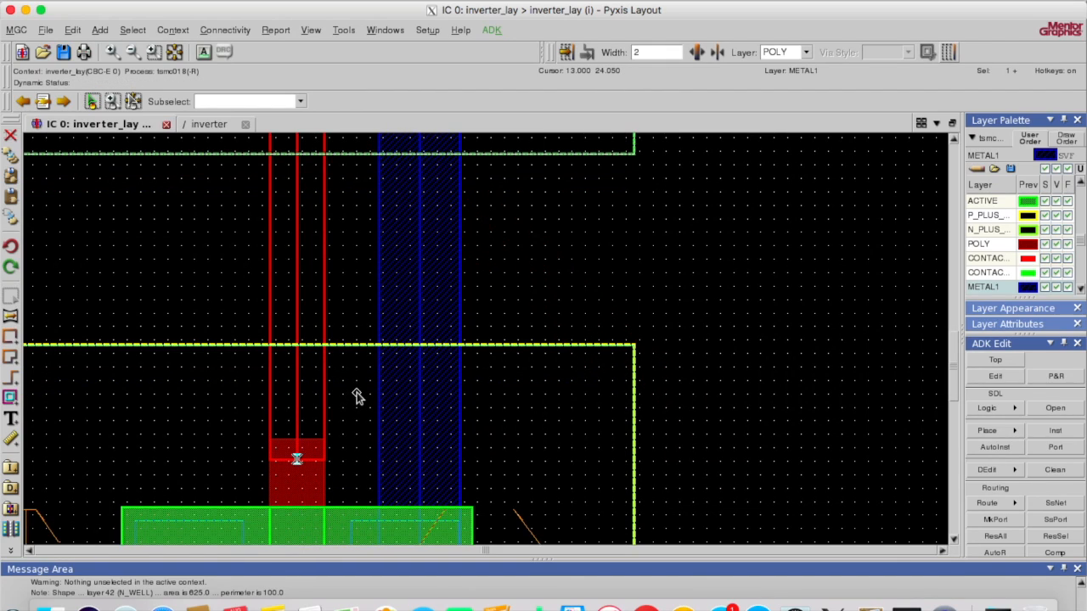
key("F2")
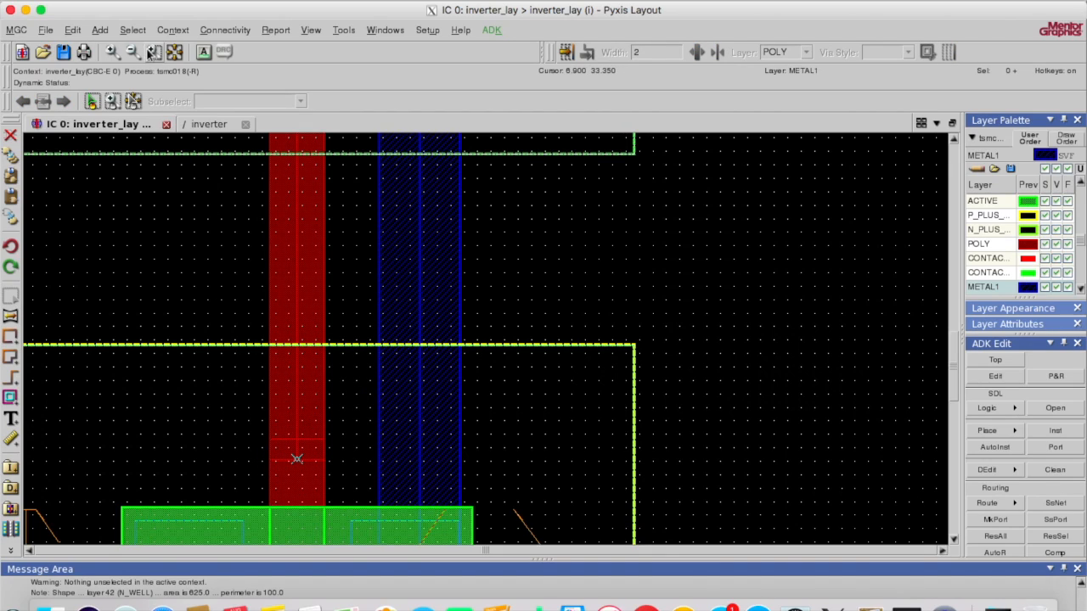
key("r")
left_click_drag(235, 425, 352, 481)
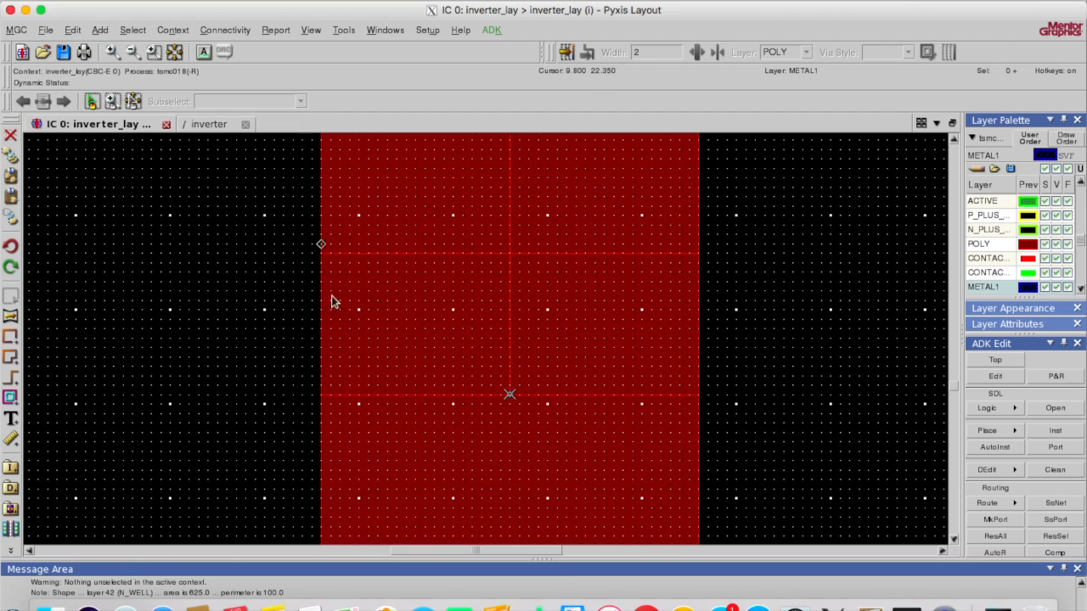
left_click(177, 54)
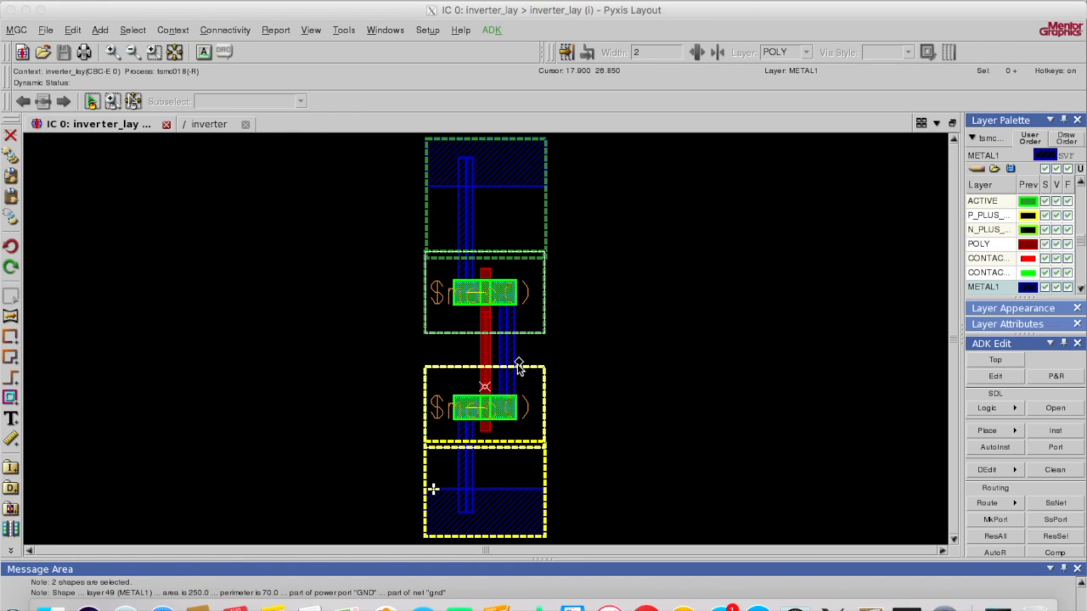
Step: Place the out port on the metal1 path joining the transistors and the in port to the left of the poly path
left_click(205, 125)
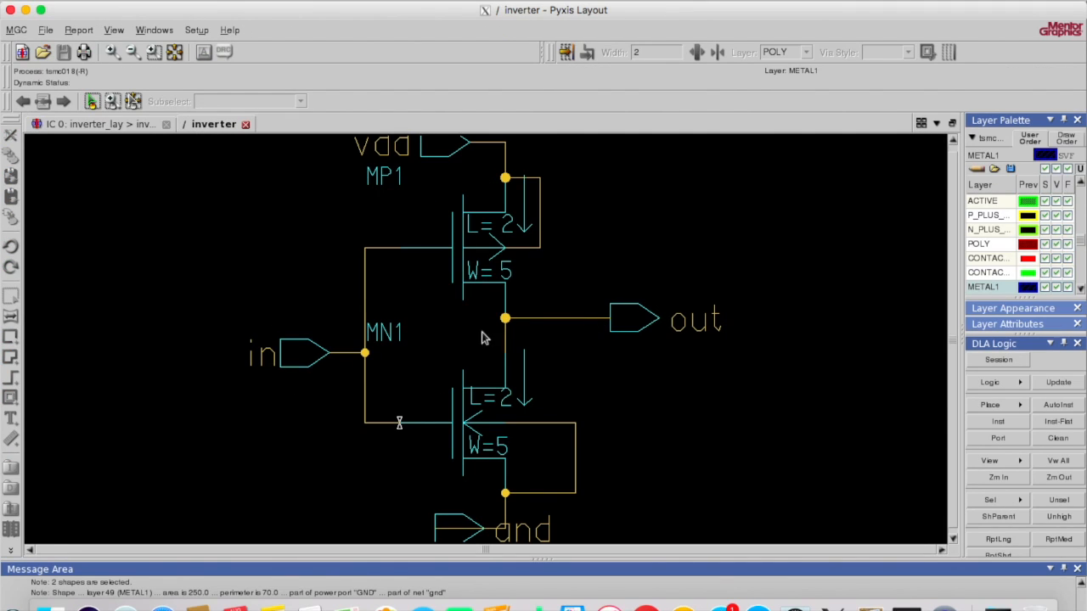
left_click(98, 125)
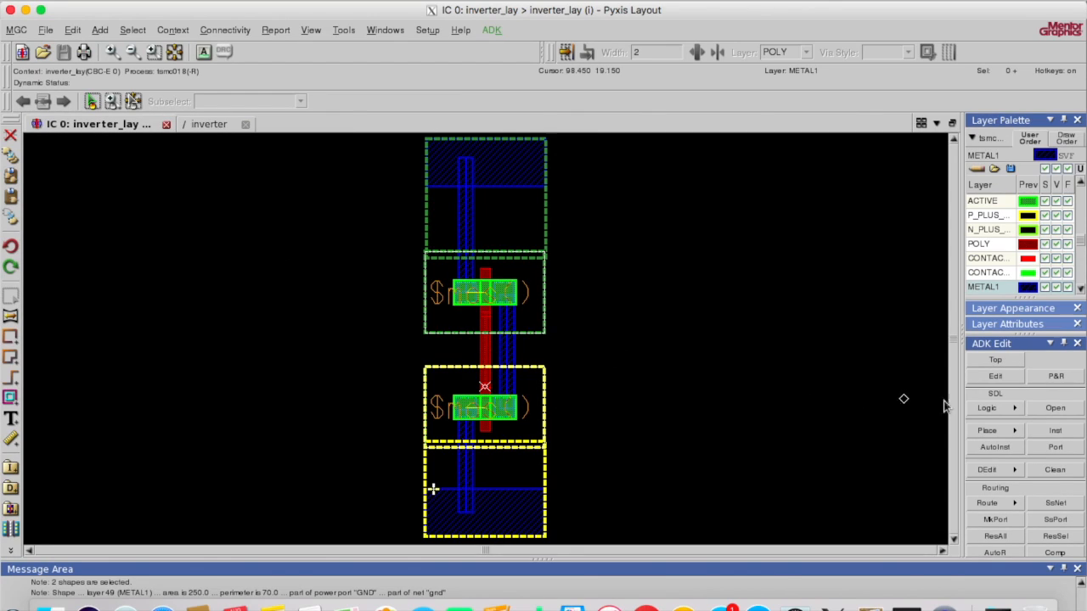
left_click(1056, 448)
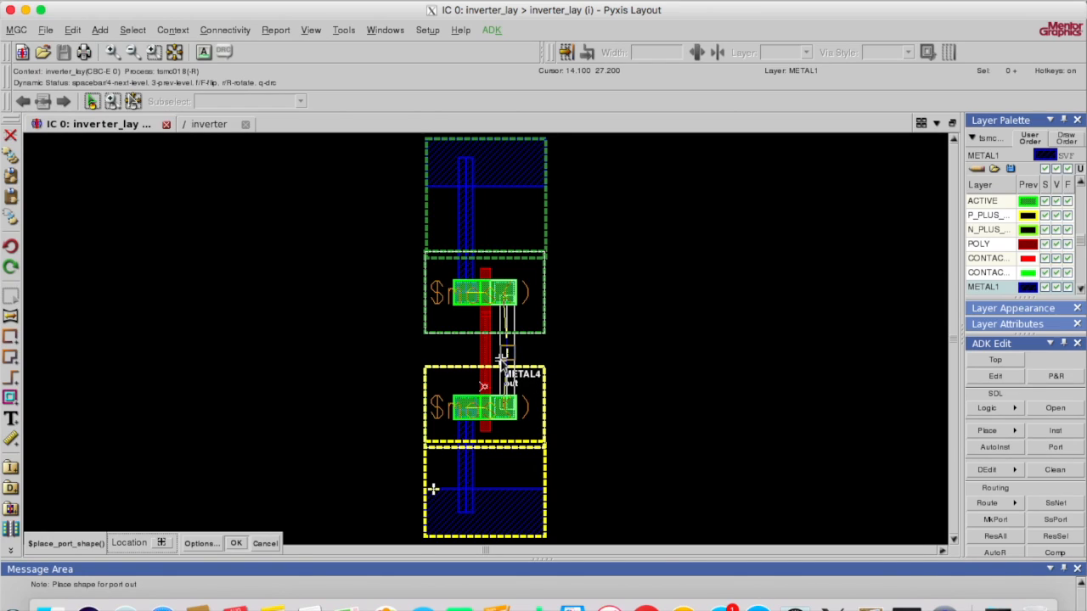
left_click(502, 361)
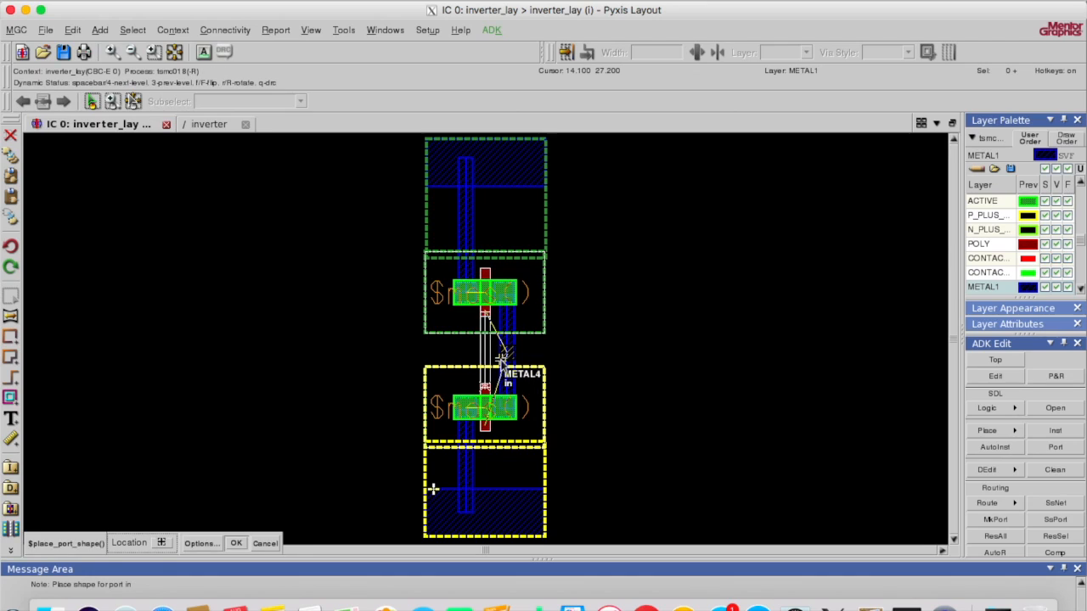
left_click(424, 355)
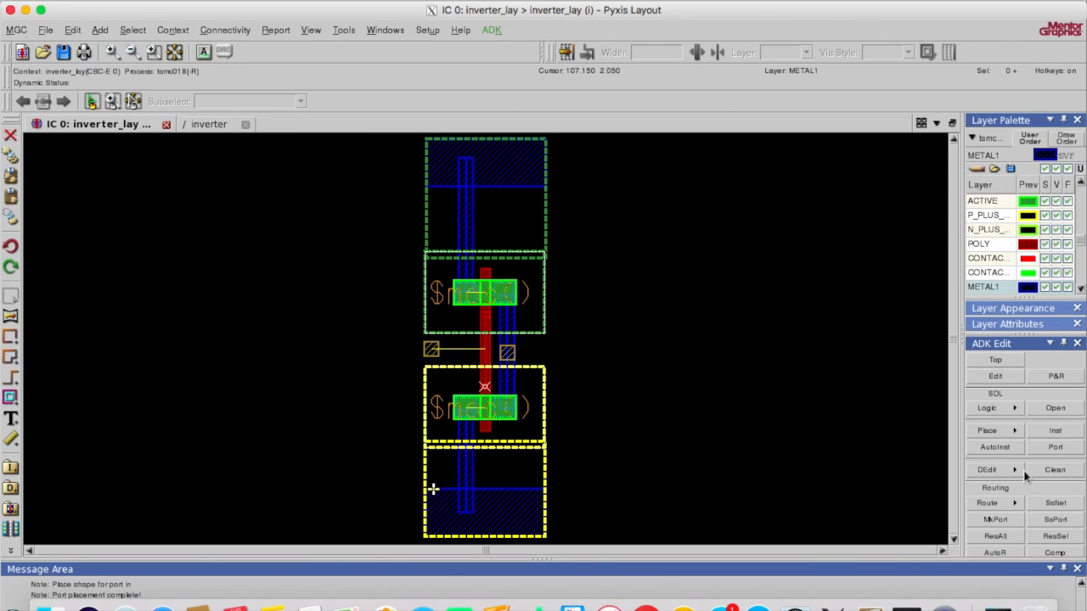
Step: Add port text to the layout's ports and check the labels at the in and out ports
scroll(1024, 470, "down", 2)
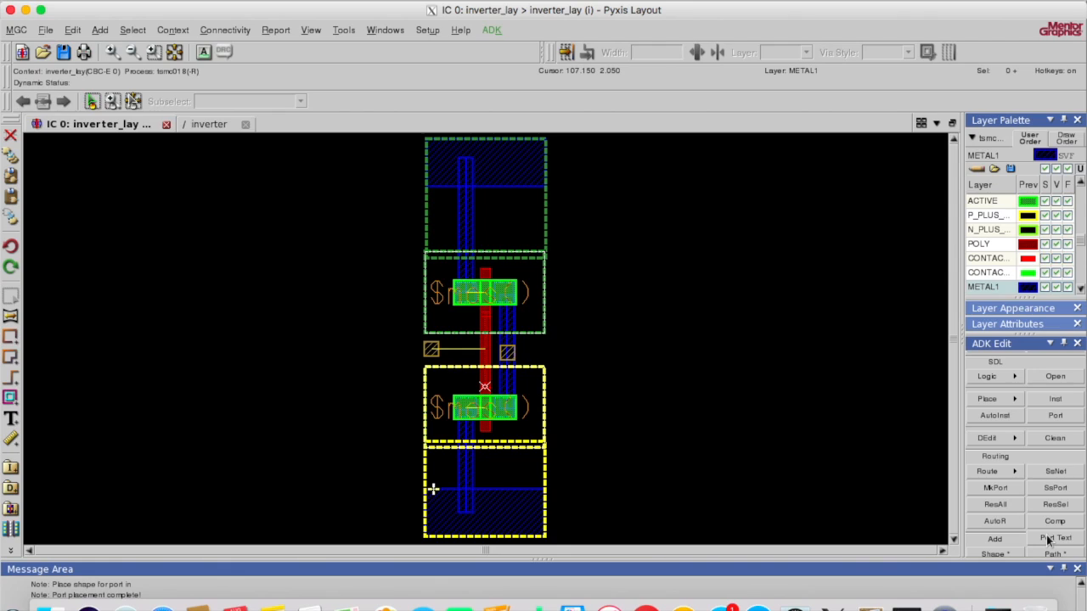
left_click(1051, 540)
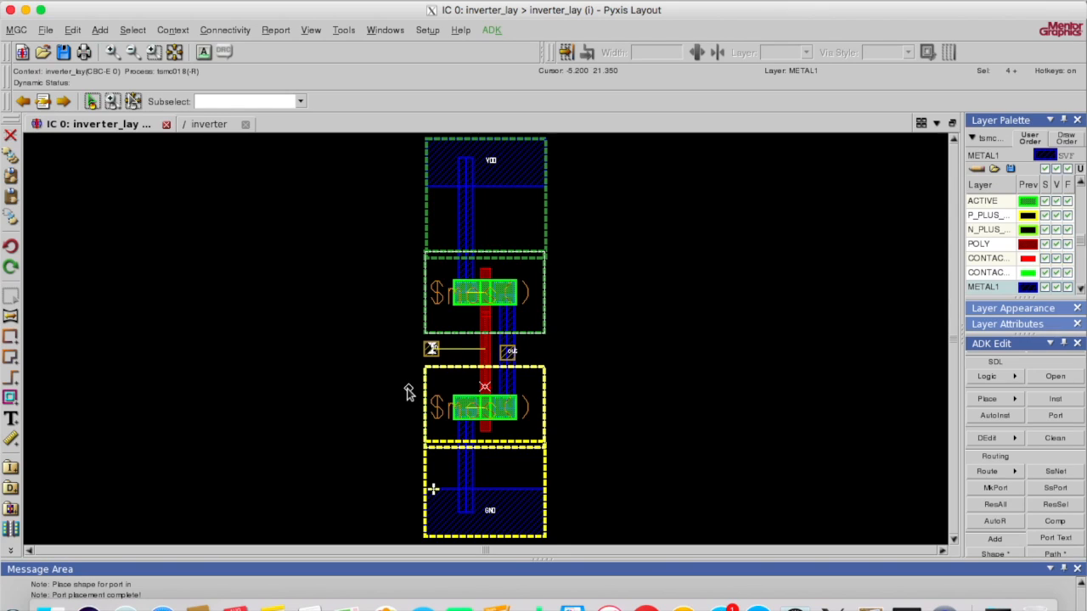
left_click(154, 53)
left_click_drag(356, 319, 616, 393)
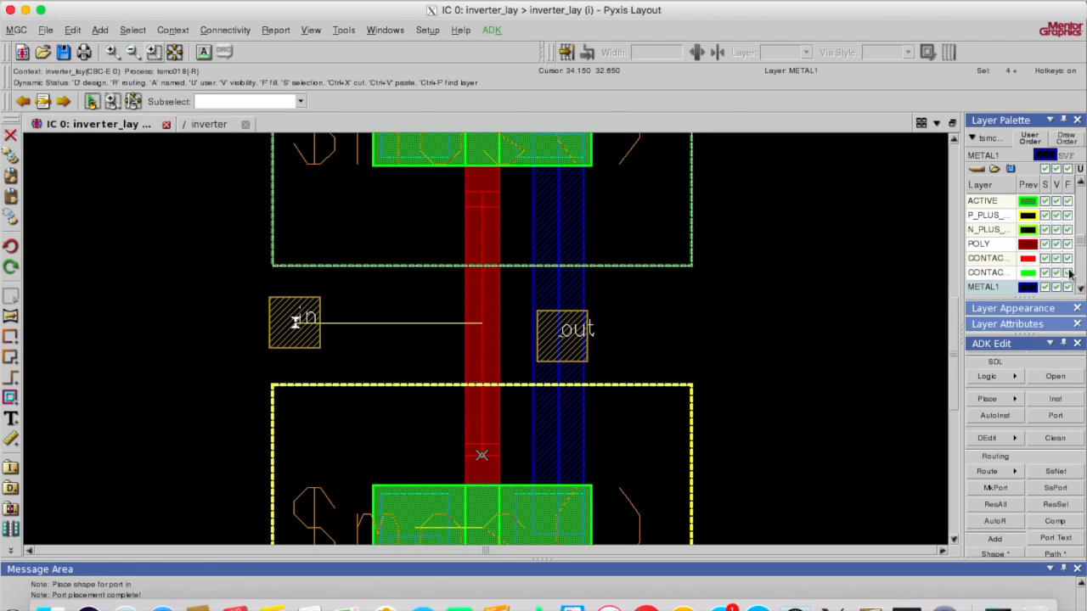
Step: Place an instance of the tsmc025_via/via cell in the empty area to the right of the out port
left_click(1082, 186)
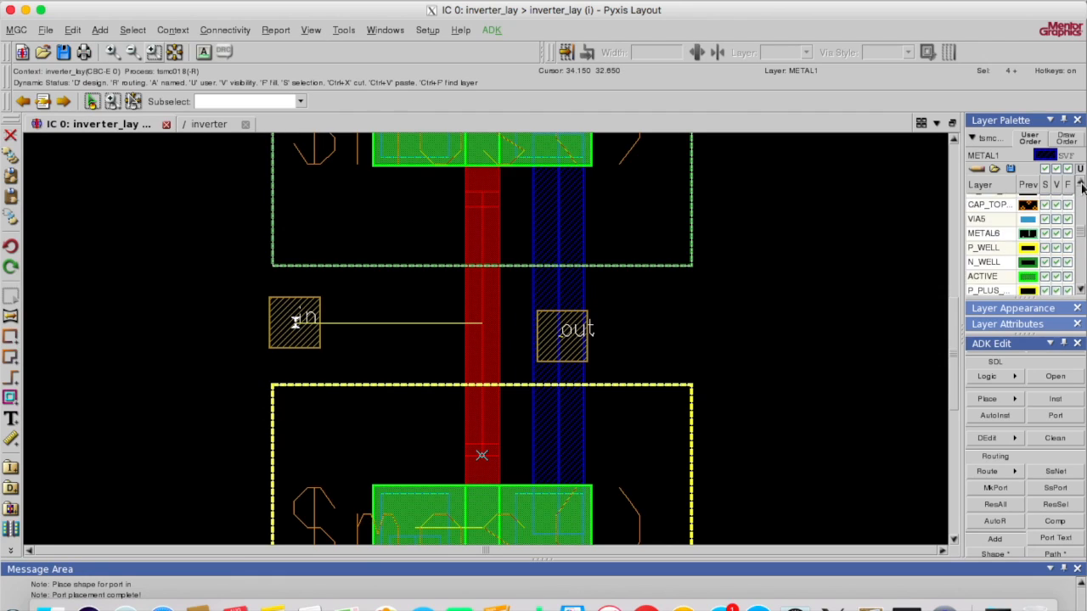
left_click(1082, 187)
left_click(1082, 187)
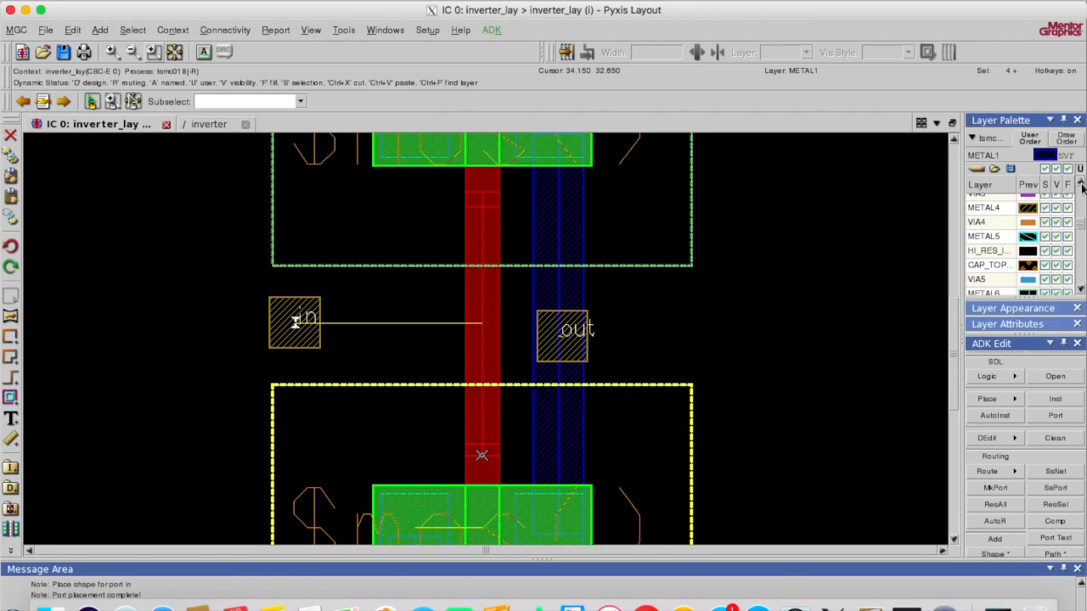
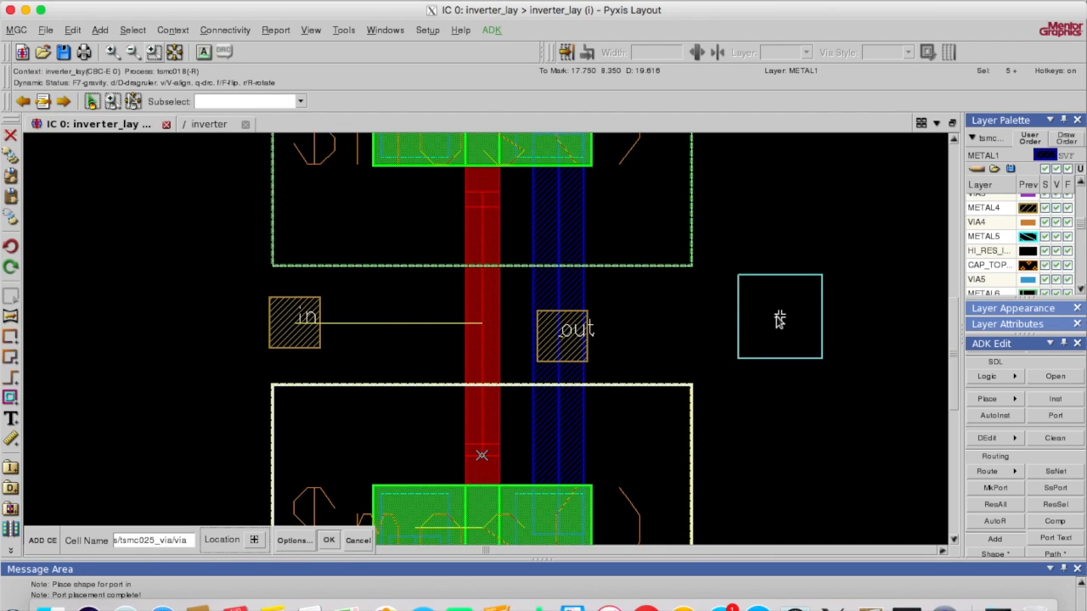
left_click(780, 336)
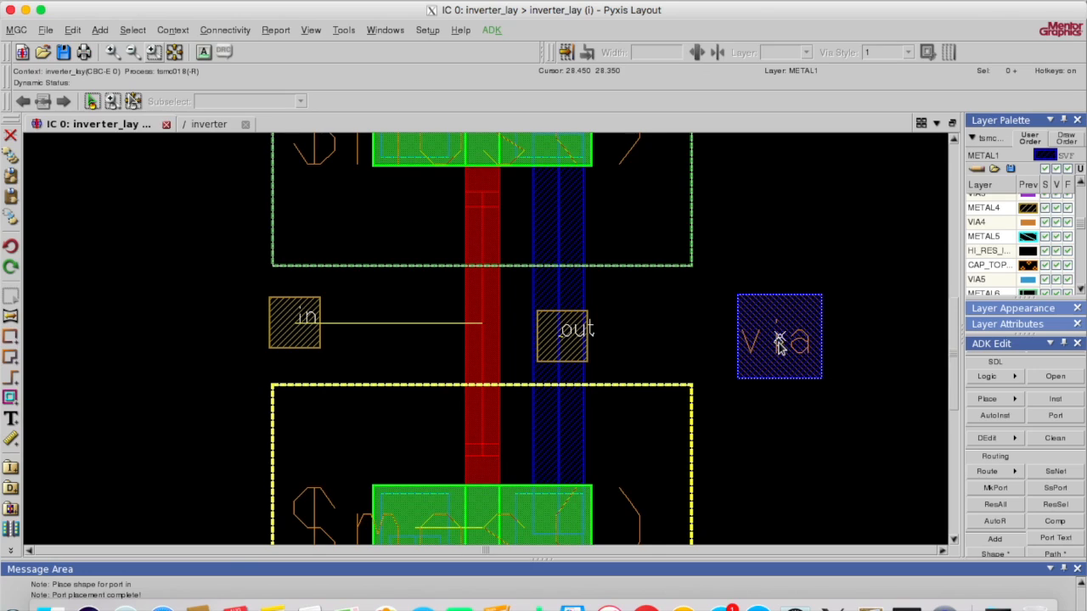
Step: Look through the layer list up to its beginning to examine the available metal, via and port layers
left_click(1080, 187)
left_click(1081, 187)
left_click(1081, 187)
left_click(1080, 187)
left_click(1081, 187)
left_click(1080, 187)
left_click(1080, 187)
left_click(1081, 187)
left_click(1080, 187)
left_click(1080, 187)
left_click(1080, 187)
left_click(1080, 187)
left_click(1080, 187)
left_click(1080, 186)
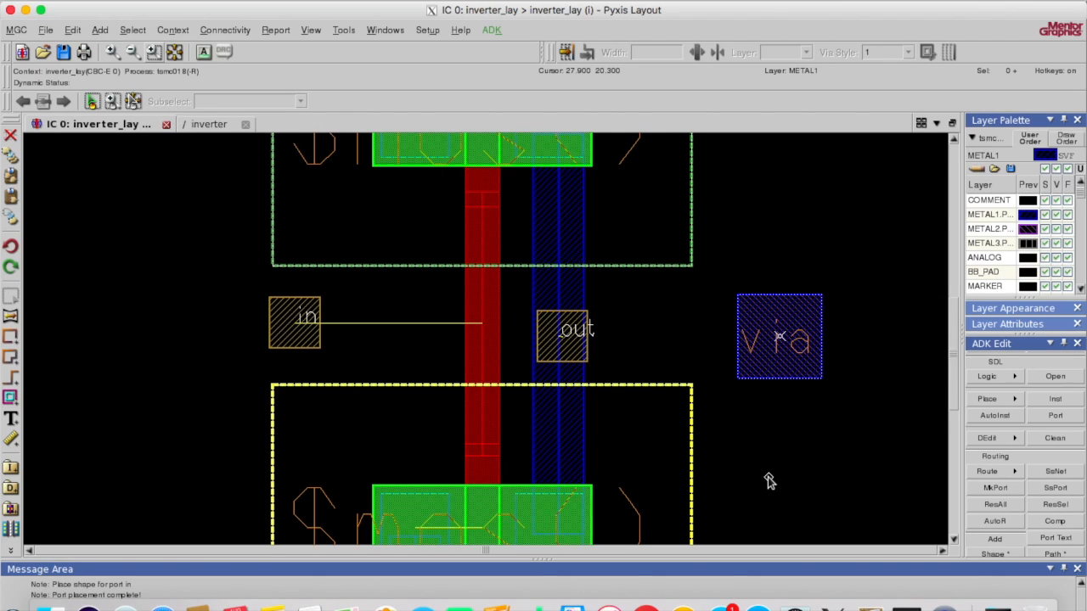
Step: Place an instance of the tsmc025_via/via2 cell just above the via cell
key("colon")
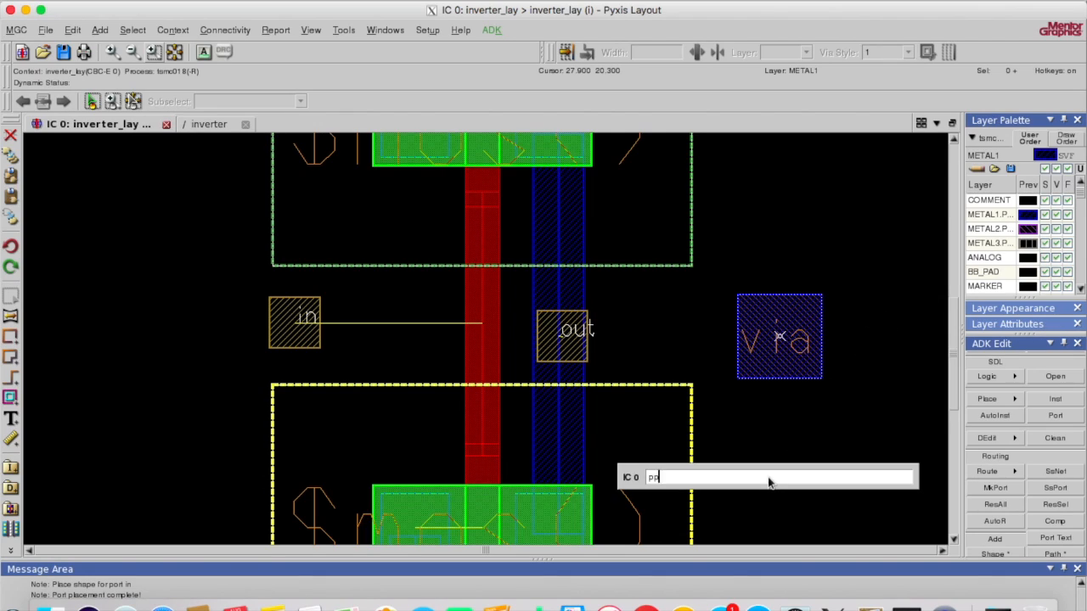
type("pp")
key("Return")
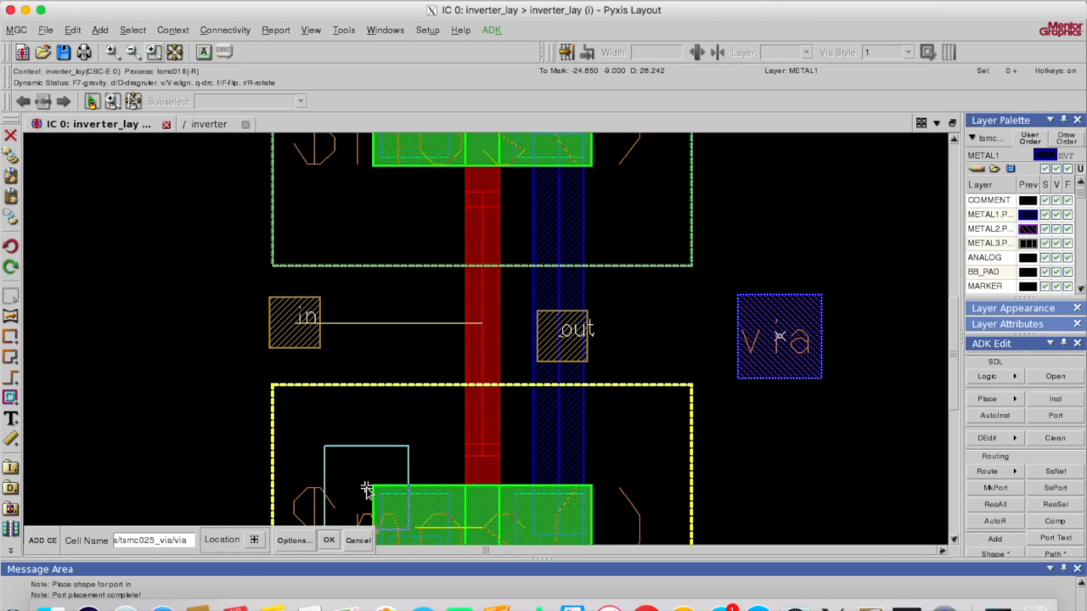
triple_click(161, 541)
left_click(161, 541)
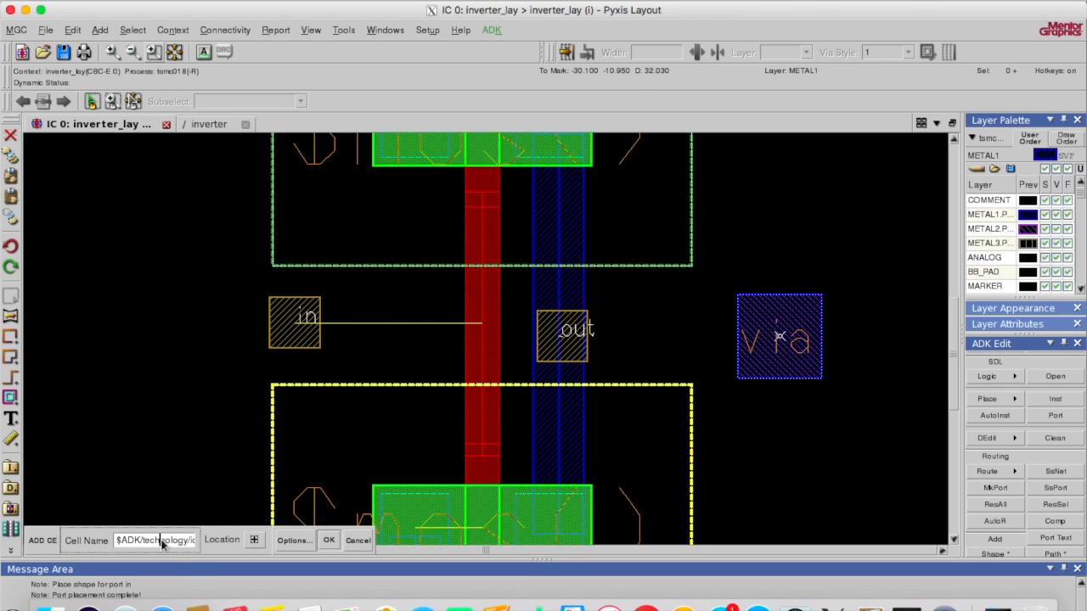
key("Right")
key("Right")
key("Right")
key("Right")
key("Right")
key("Right")
key("Right")
key("Right")
key("Right")
key("Right")
key("Right")
key("Right")
key("Right")
key("Right")
key("Right")
key("Right")
key("Right")
key("Right")
key("Right")
key("Right")
key("Right")
key("Right")
key("Right")
key("Right")
key("Right")
key("Right")
key("Right")
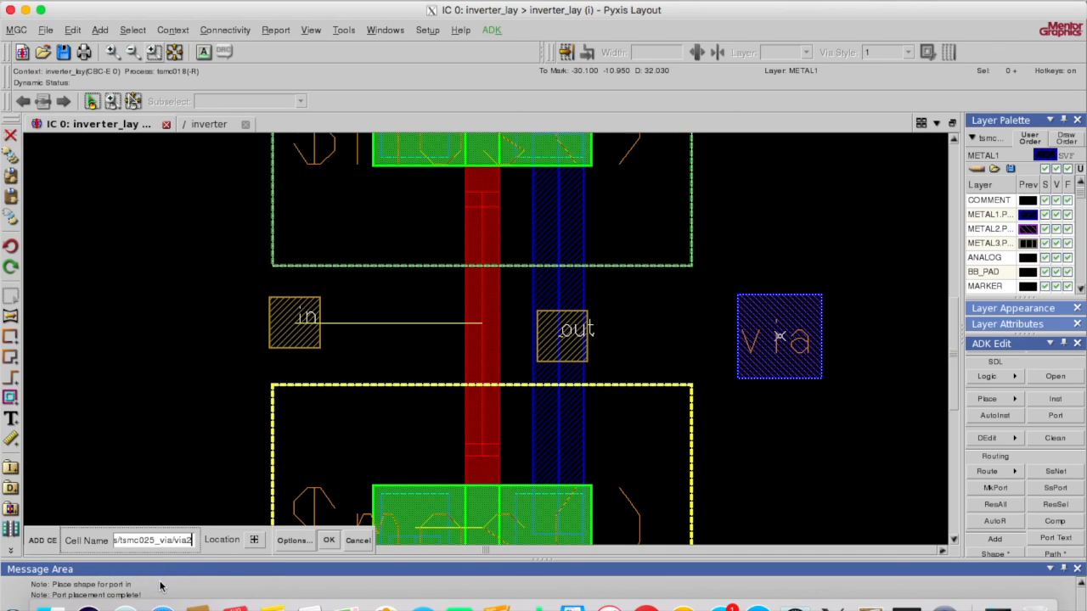
left_click(329, 541)
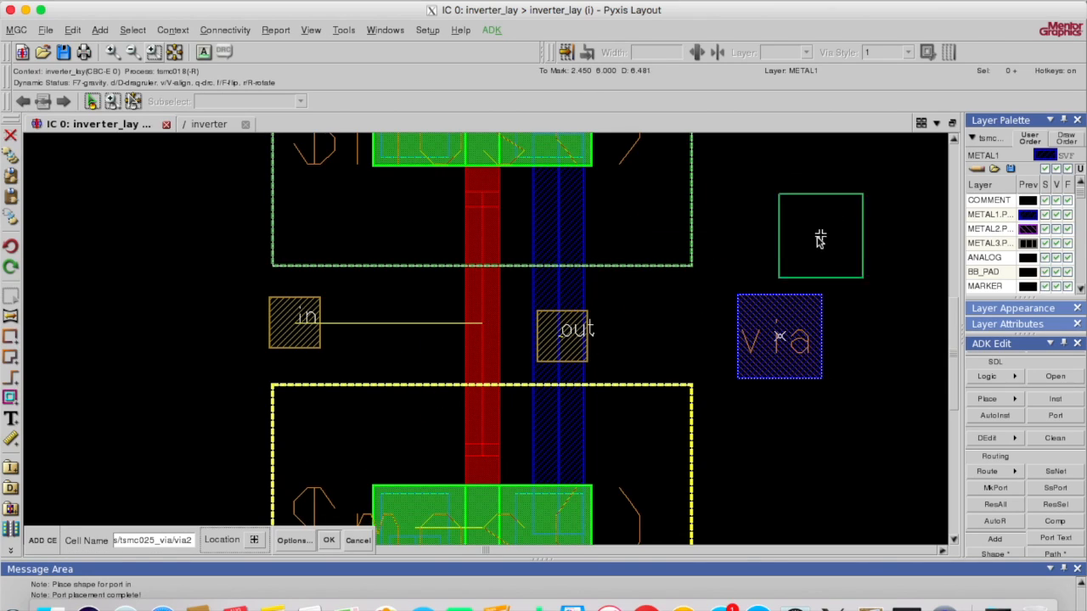
left_click(801, 239)
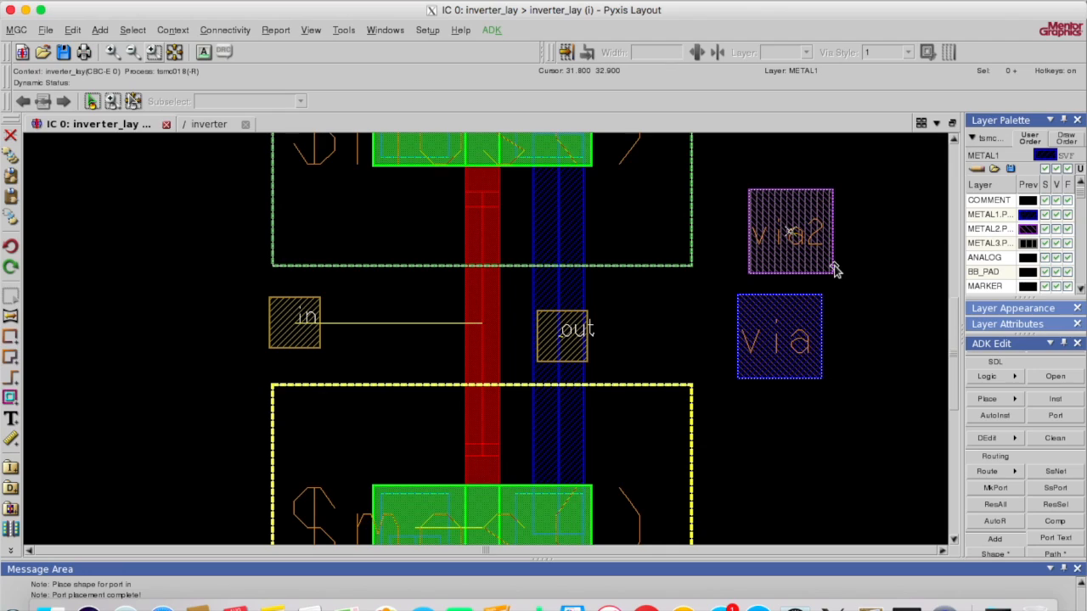
Step: Place an instance of the tsmc025_via/via3 cell just below the via cell
key("space")
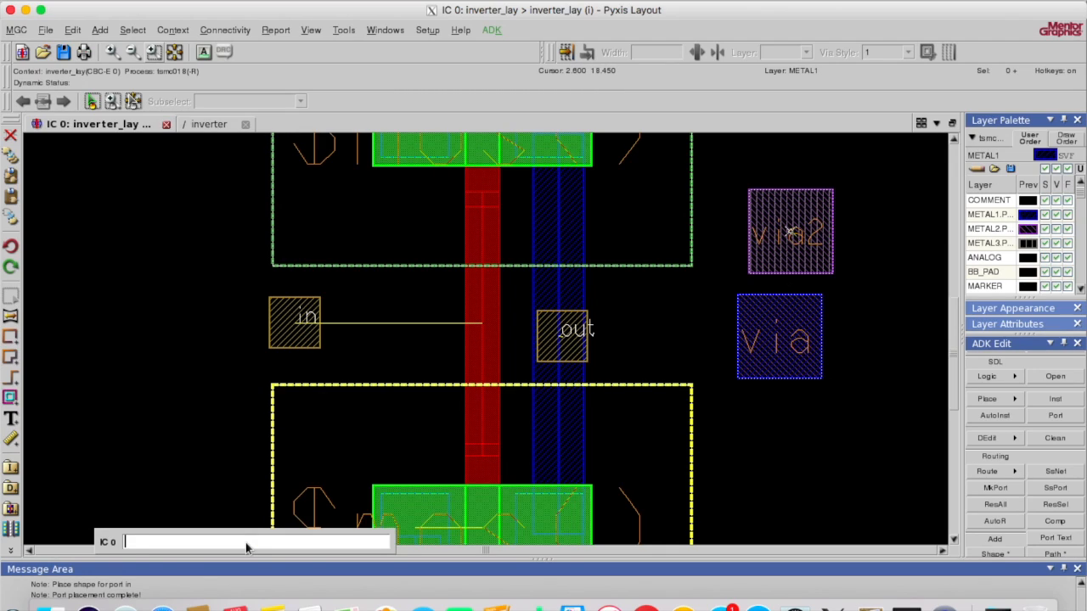
type("pp")
key("Return")
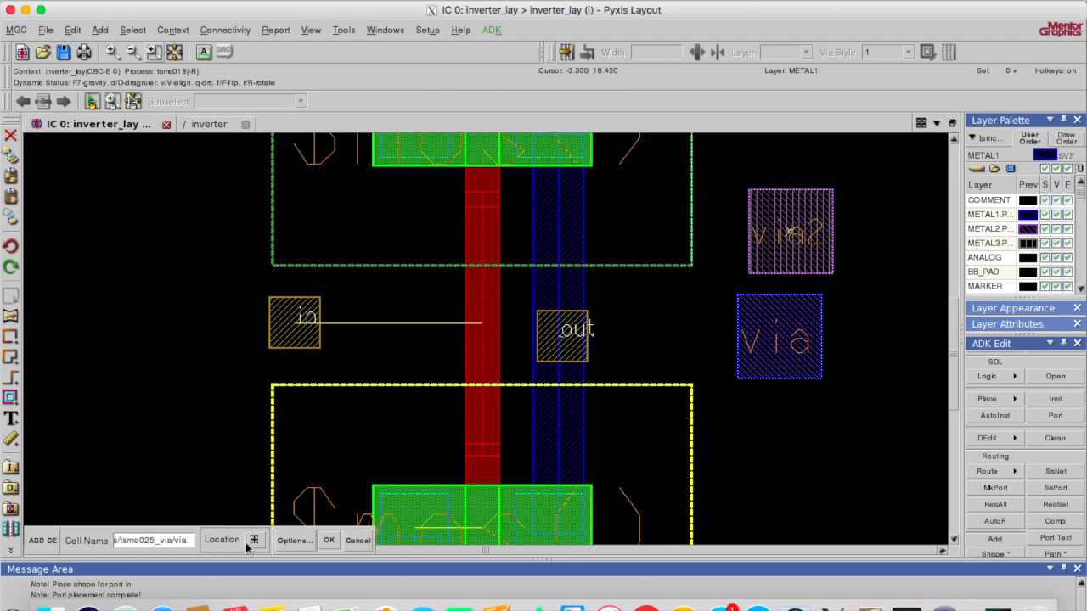
left_click(164, 541)
key("Right")
key("Right")
key("Right")
key("Right")
key("Right")
key("Right")
key("Right")
key("Right")
key("Right")
key("Right")
key("Right")
key("Right")
key("Right")
key("Right")
key("Right")
key("Right")
key("Right")
key("Right")
key("Right")
key("Right")
key("Right")
key("Right")
key("Right")
key("Right")
key("Right")
key("Right")
key("Right")
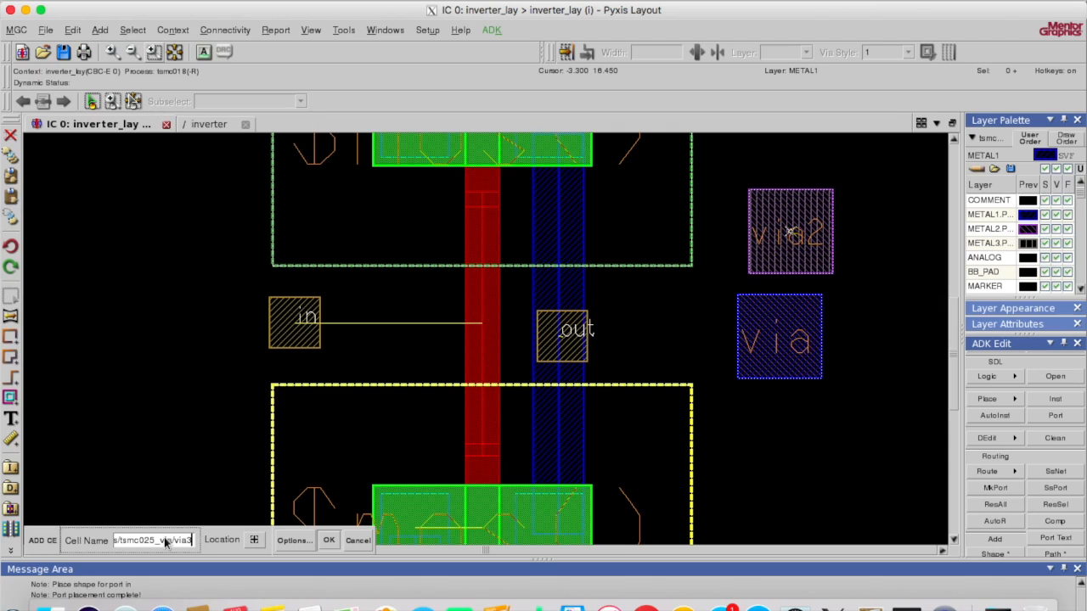
key("Return")
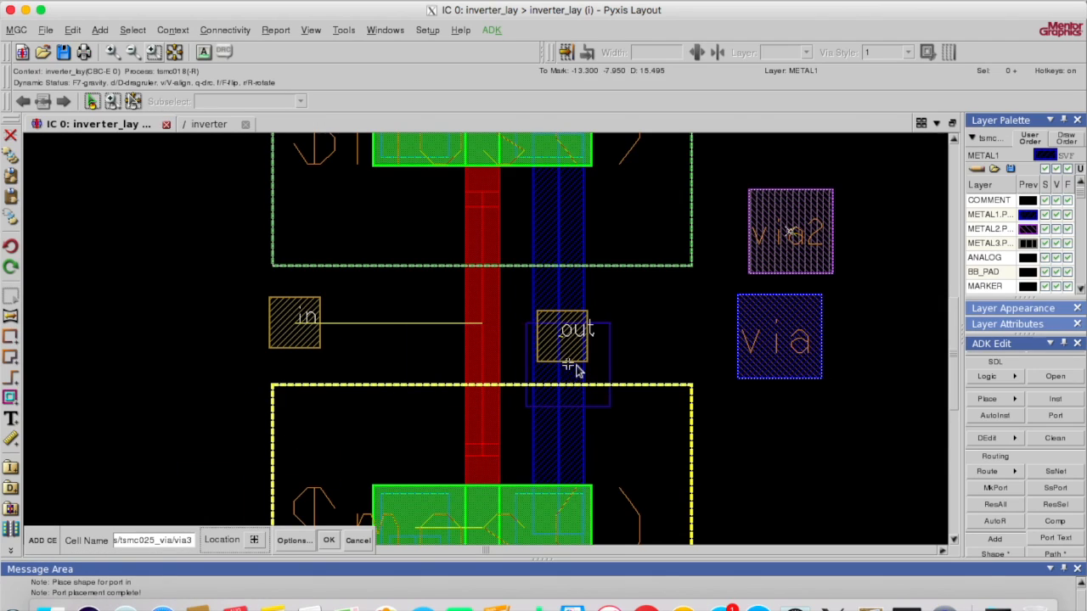
left_click(803, 450)
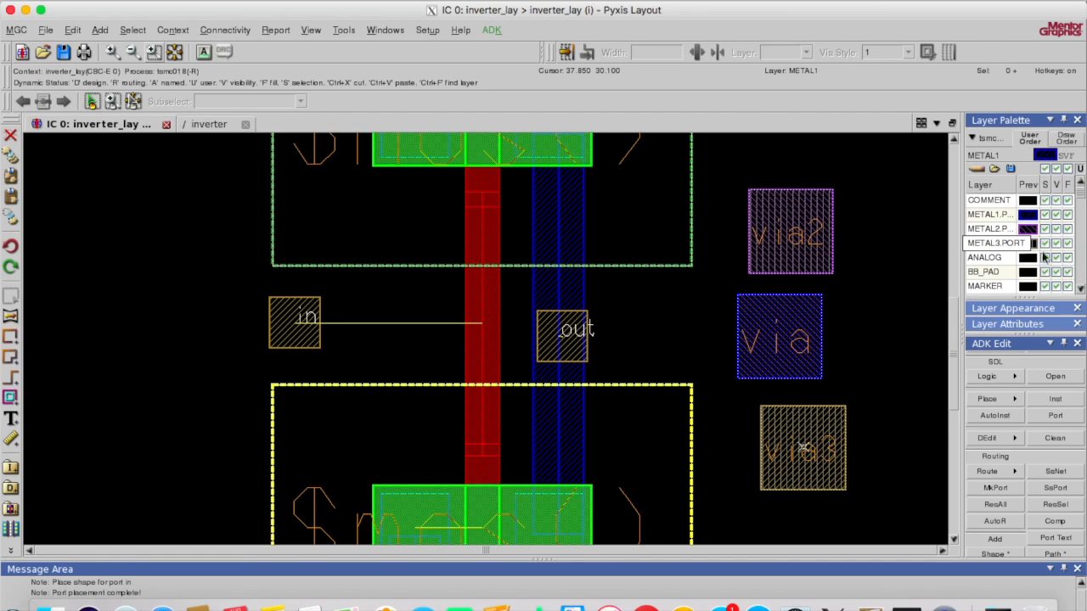
left_click(1078, 290)
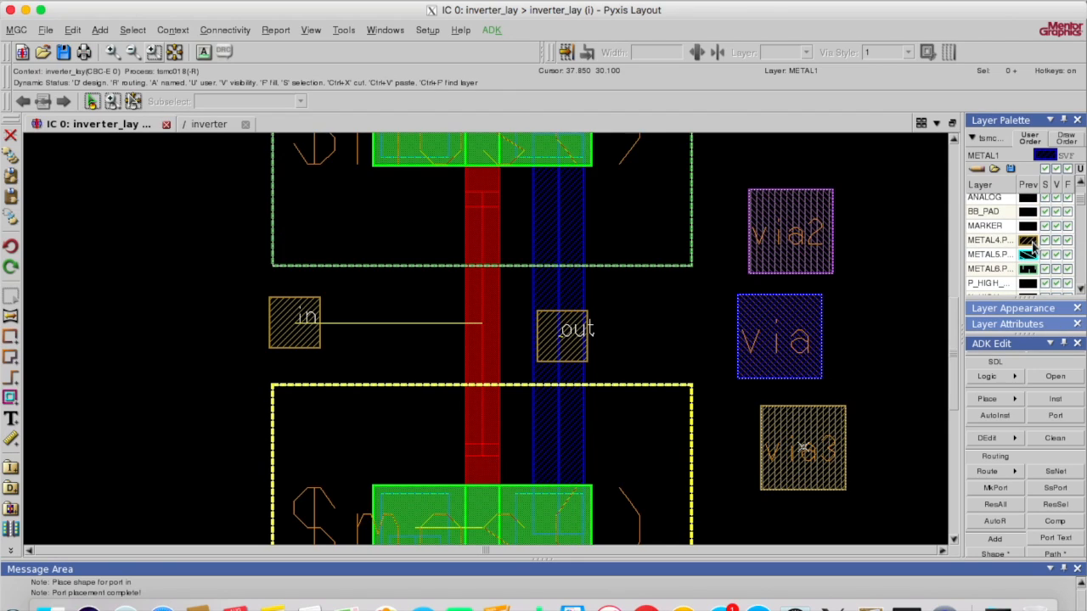
left_click(863, 346)
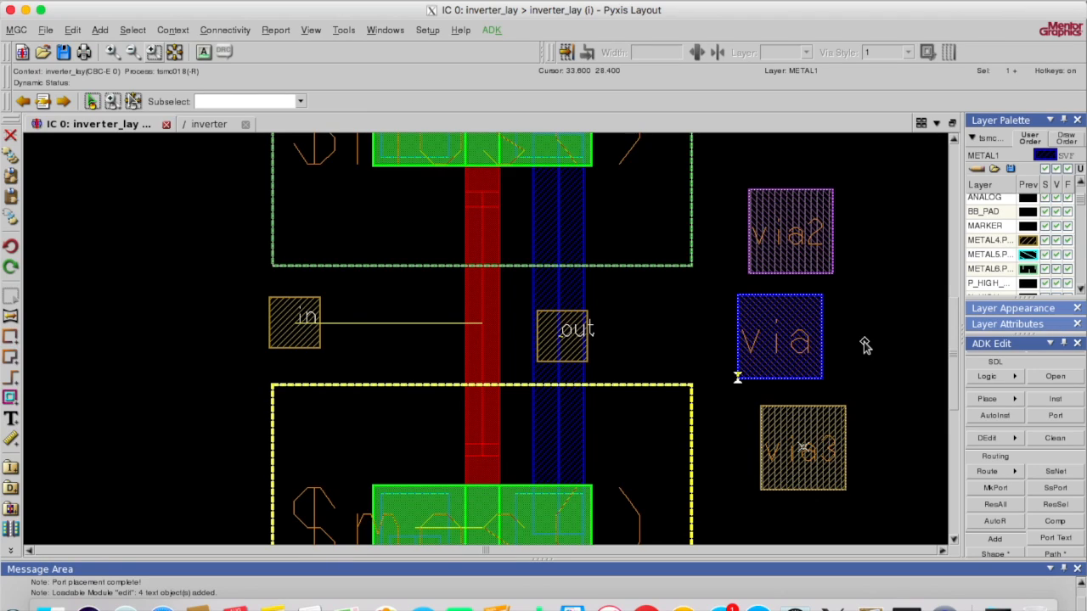
left_click(875, 287)
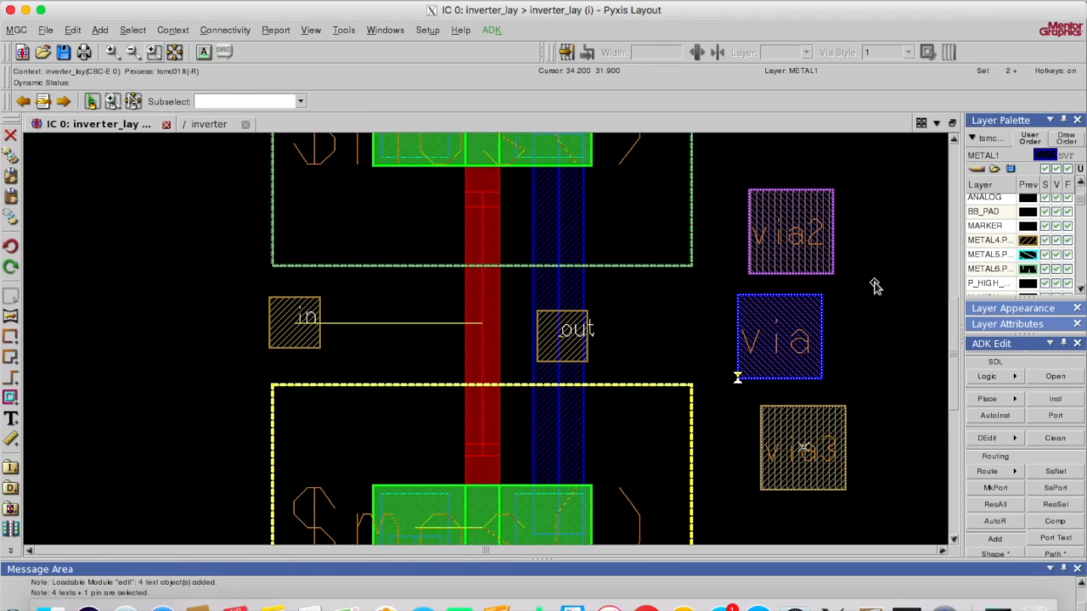
left_click(874, 322)
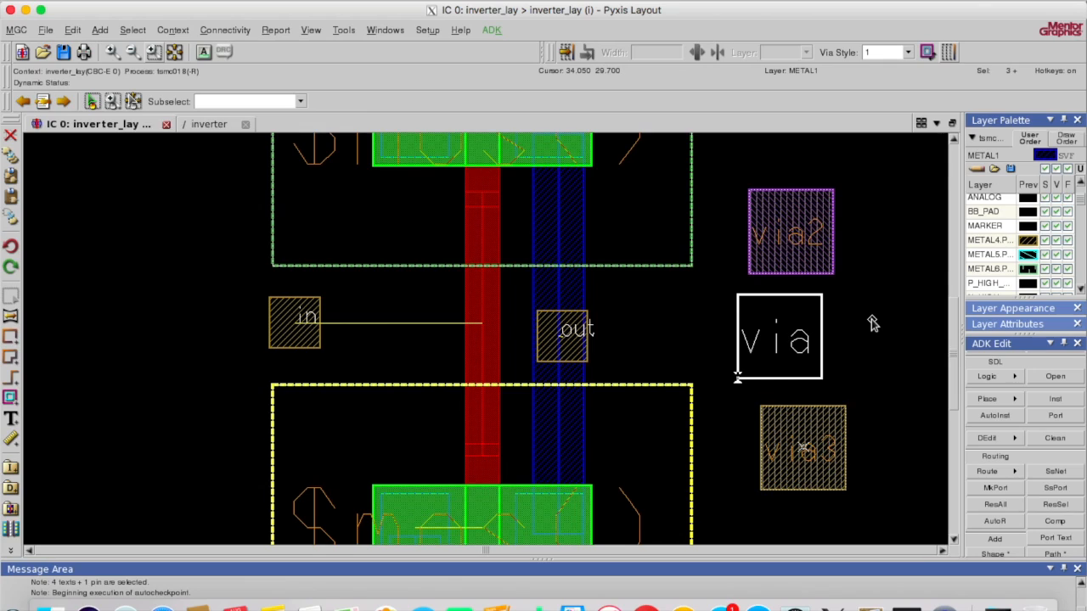
key("F2")
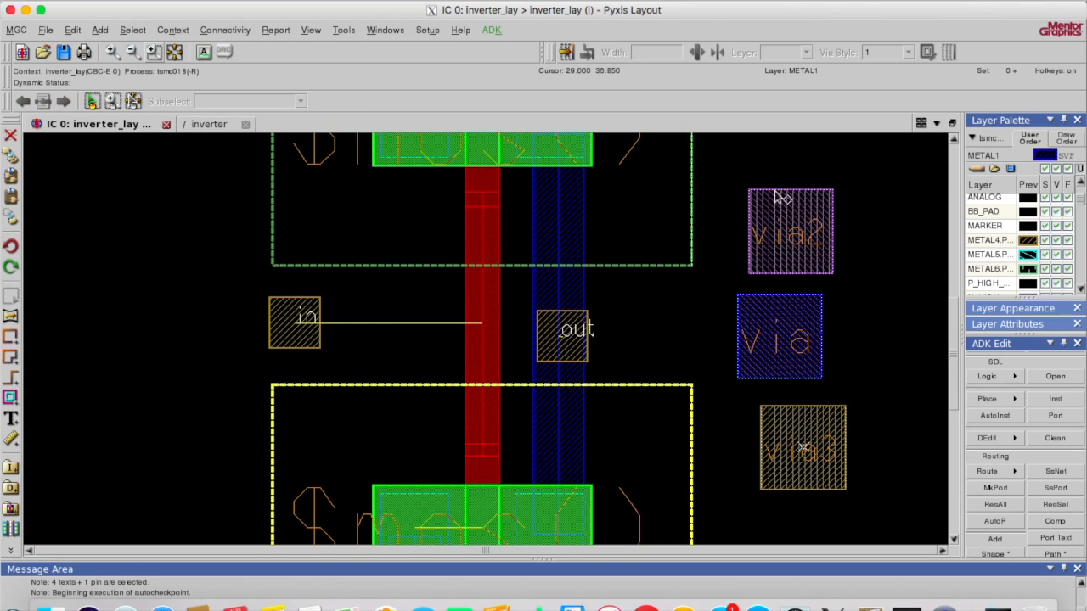
Step: Move the via2 instance so that it lies exactly on top of the via instance, and clear the selection
left_click_drag(738, 174, 854, 291)
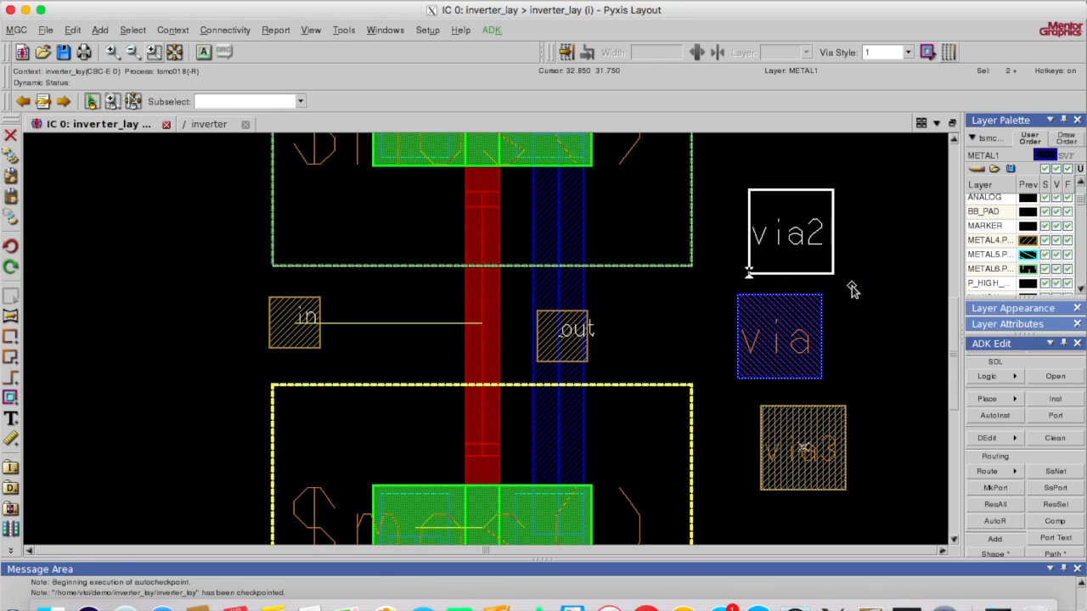
left_click(808, 259)
key("m")
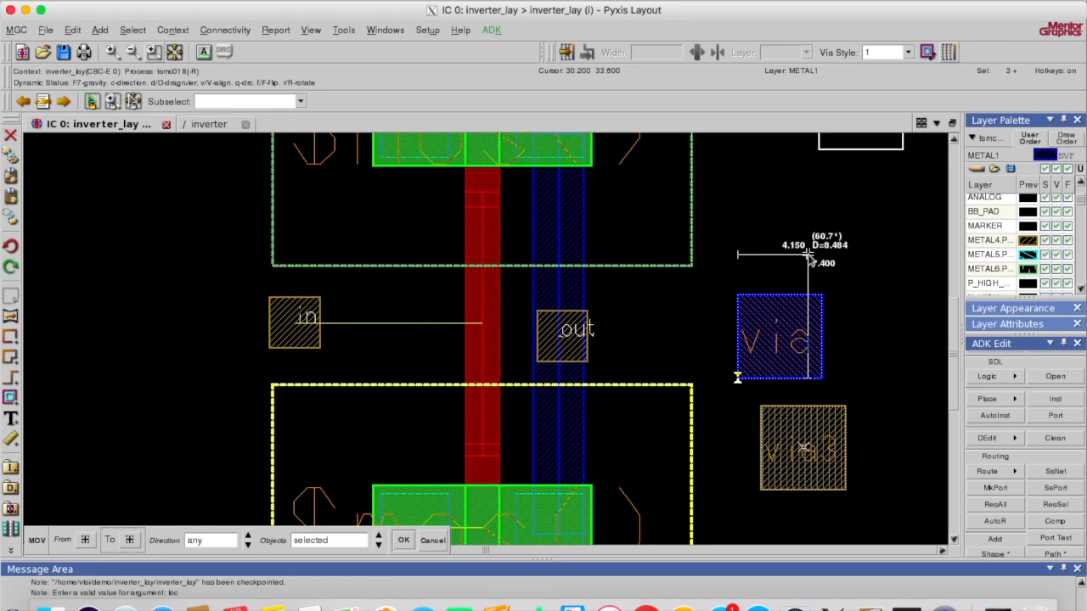
left_click(727, 484)
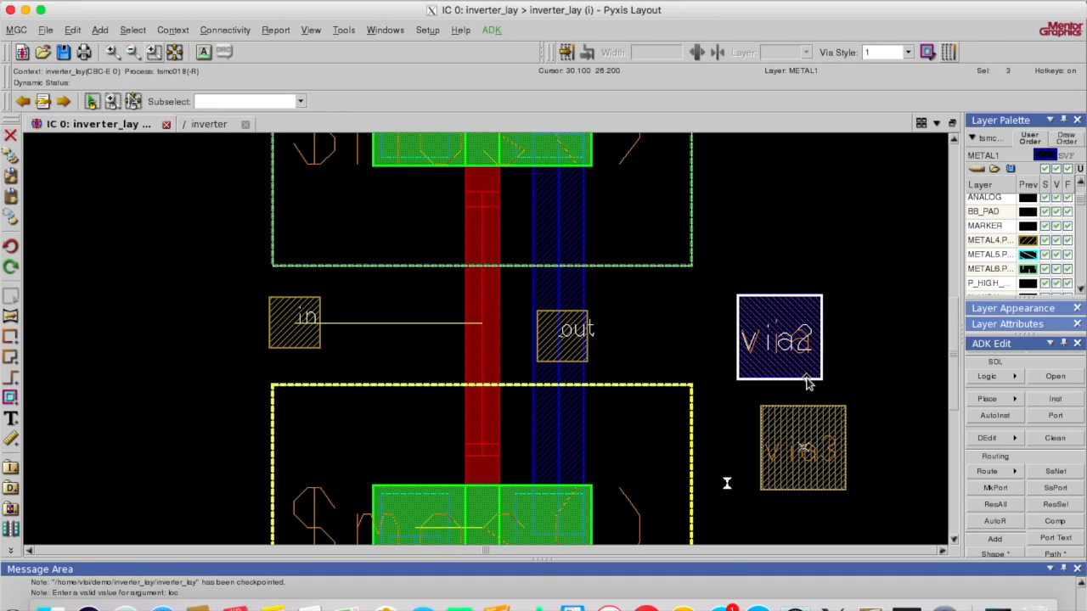
key("F2")
Step: Move the via3 instance exactly onto the overlapping via and via2 instances, and clear the selection
left_click(747, 397)
left_click_drag(748, 398, 862, 502)
key("m")
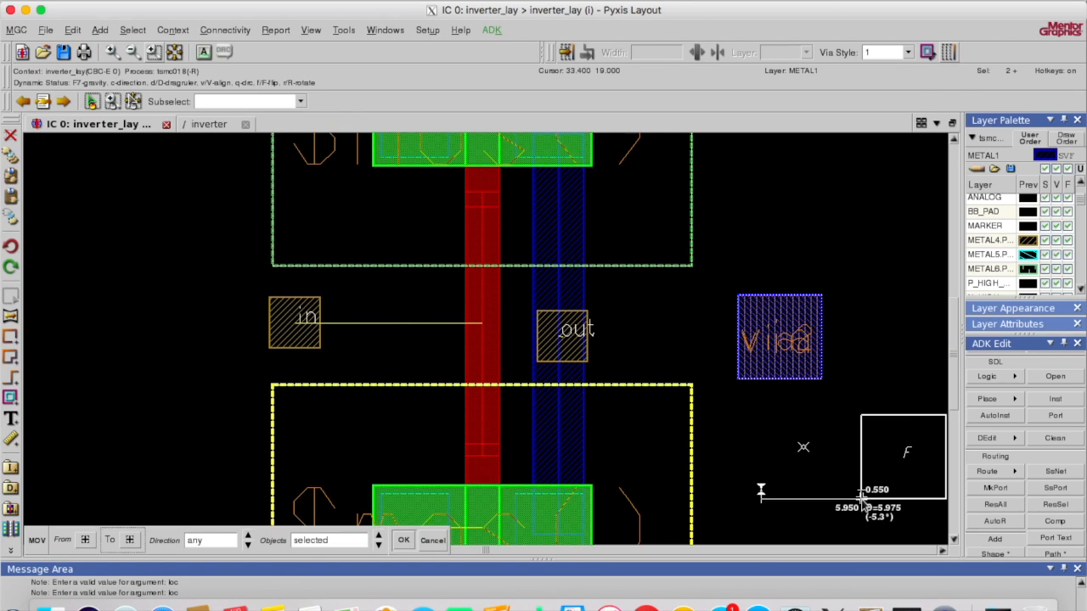
left_click(738, 380)
key("F2")
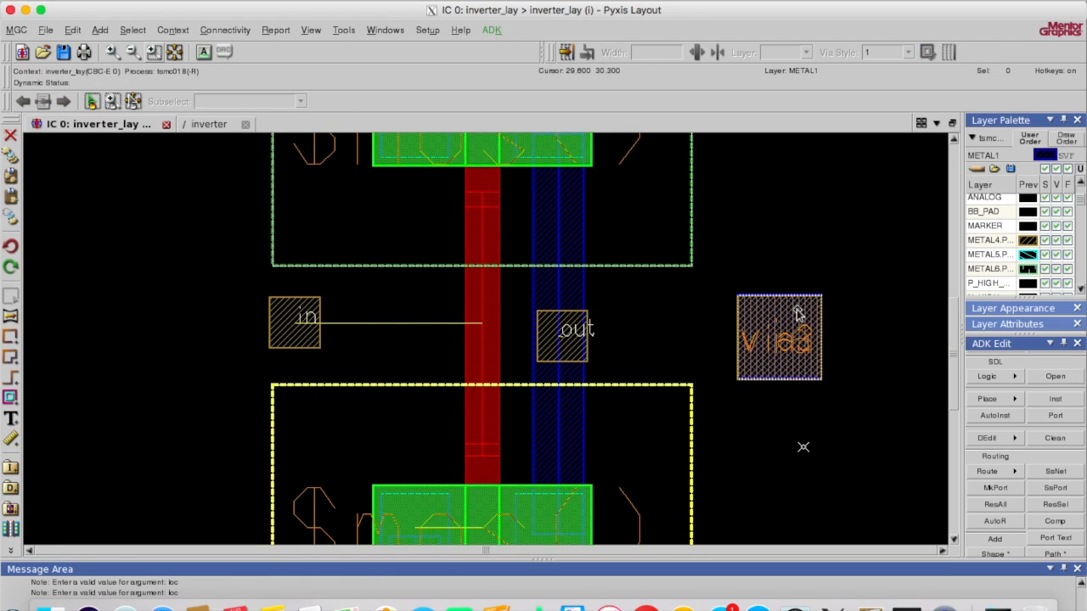
Step: Select the whole via, via2 and via3 stack and move it over the out port on the metal output strip
key("F1")
left_click(736, 283)
left_click_drag(736, 283, 839, 410)
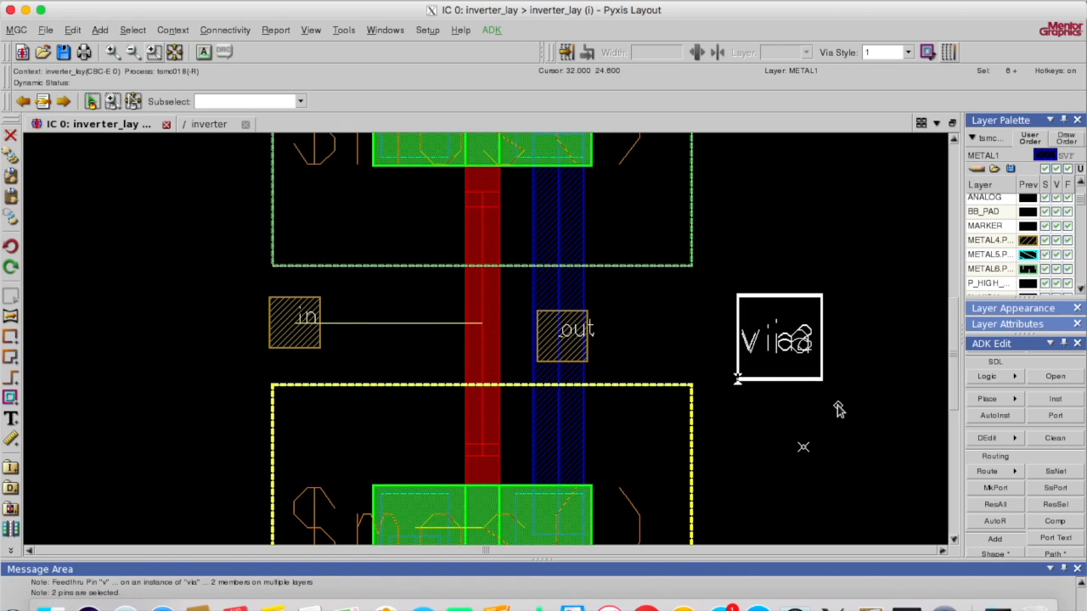
key("m")
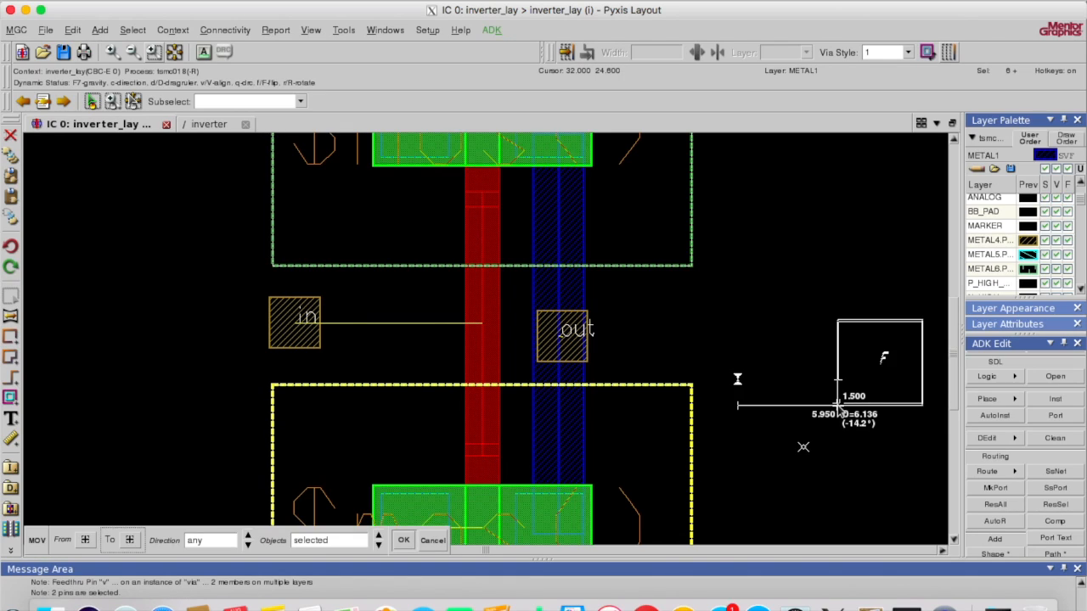
left_click(531, 376)
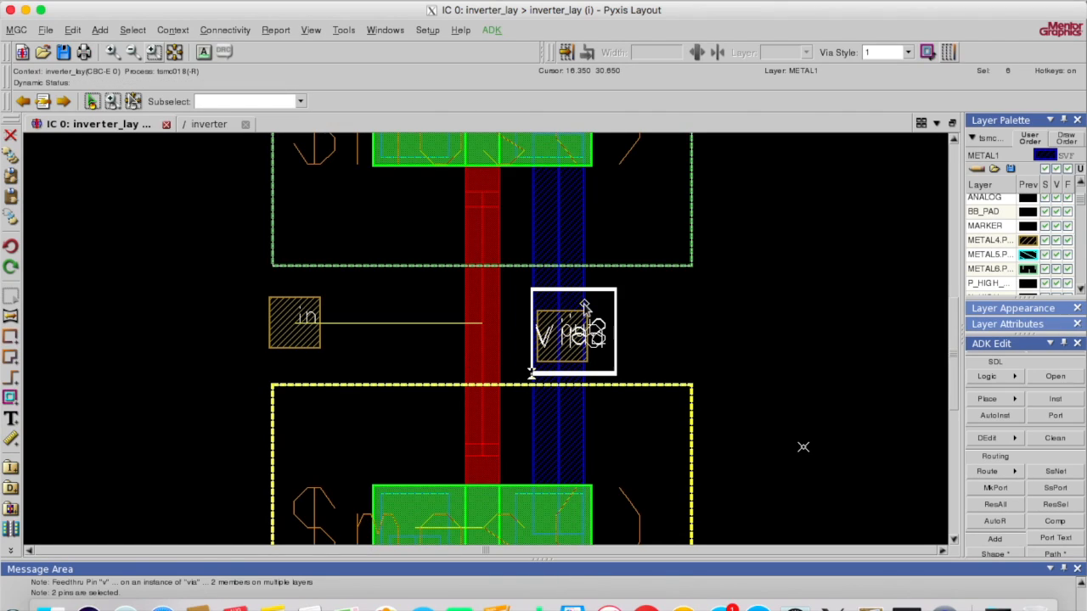
Step: Copy the via stack from the out port onto the in port, and clear the selection
key("c")
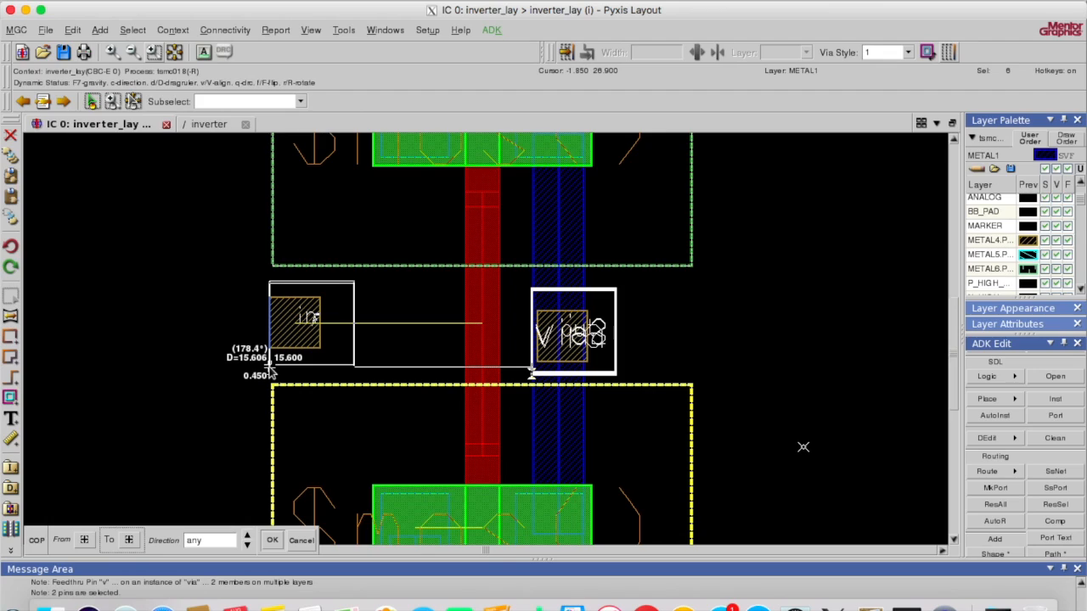
left_click(271, 370)
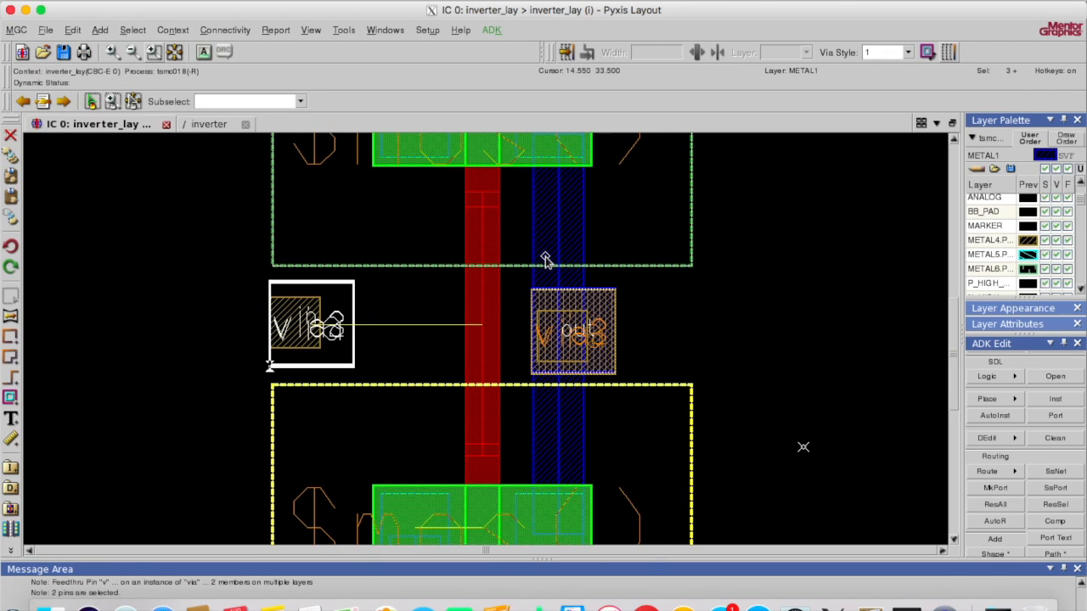
key("F2")
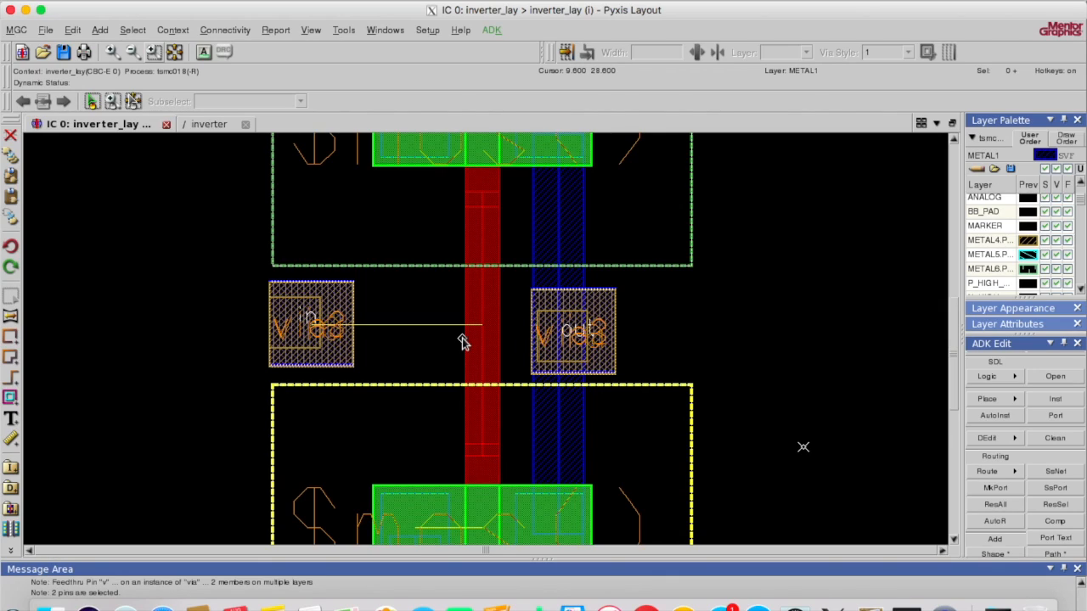
Step: Draw a horizontal METAL1 path of width 3, about 9.5 long, from the in port's via stack to the poly gate line
key("colon")
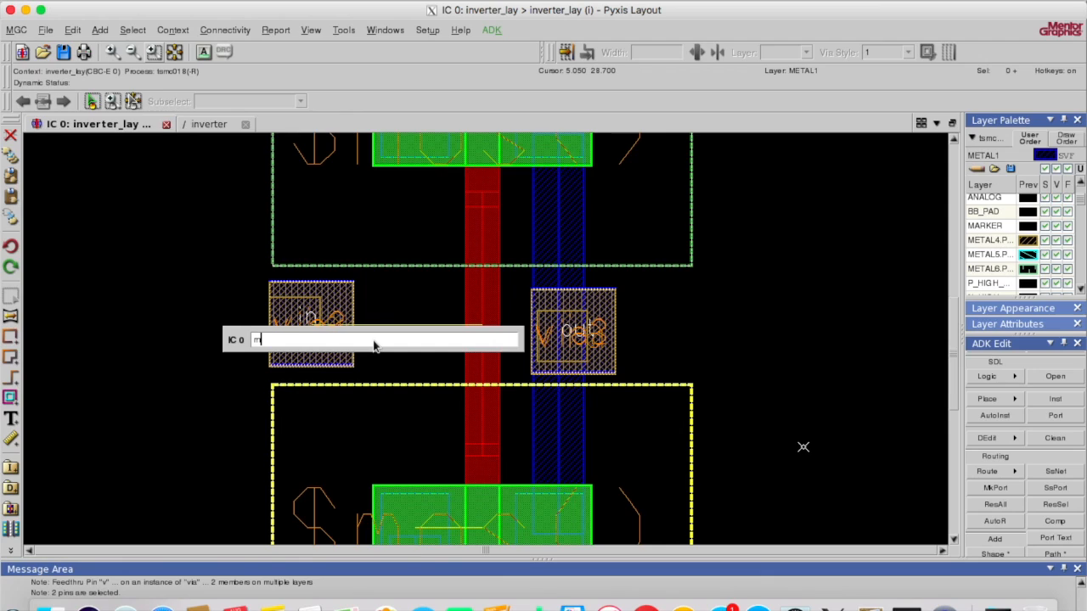
key("Return")
left_click(311, 320)
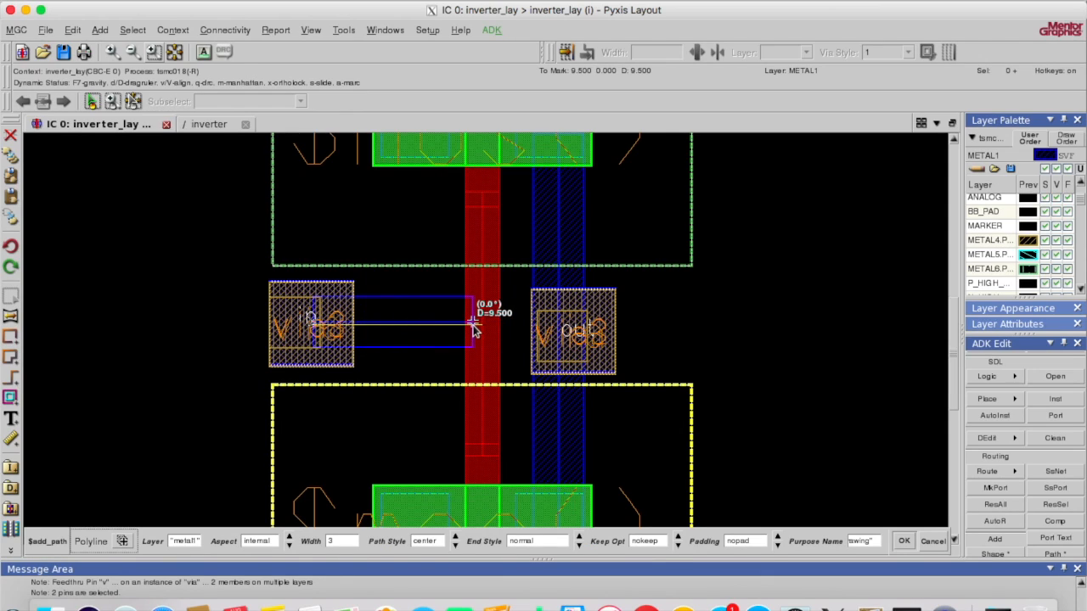
double_click(474, 330)
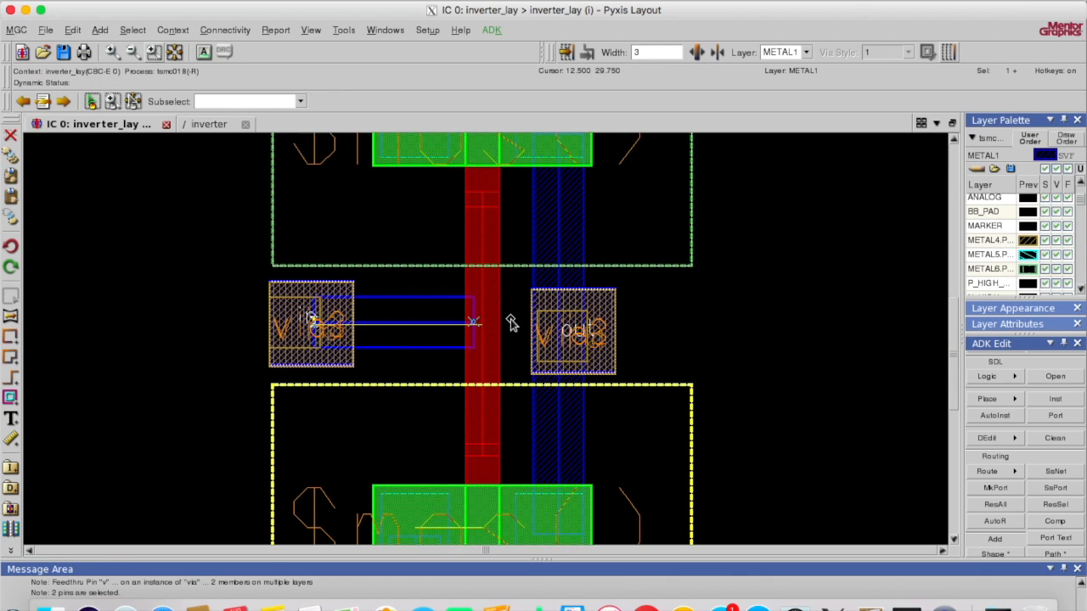
left_click(510, 323)
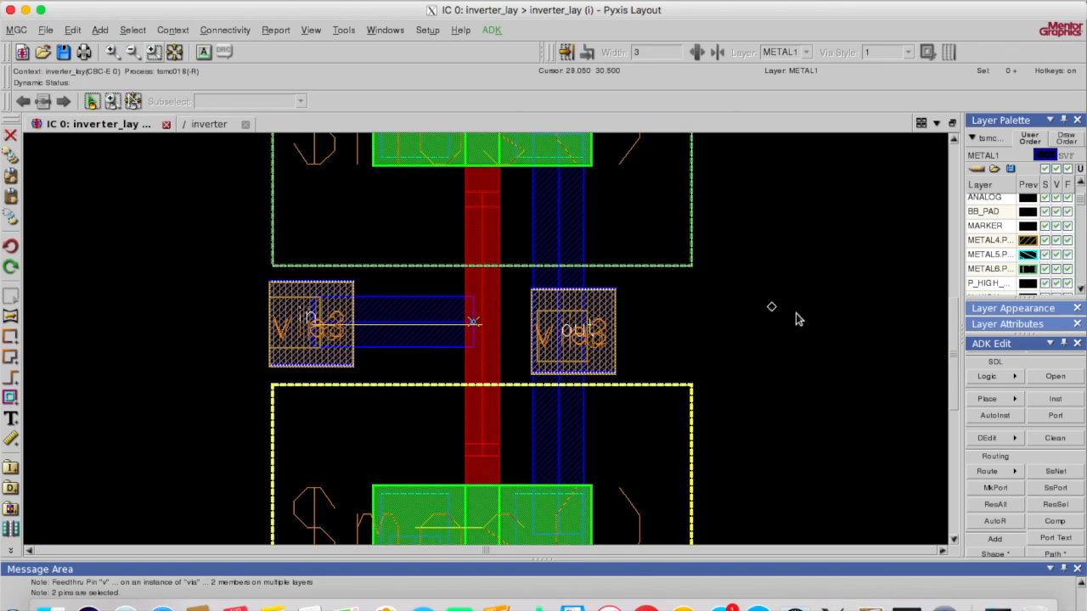
Step: Add a poly contact with the pc command and move it to where the input METAL1 path meets the poly gate line
type("pc")
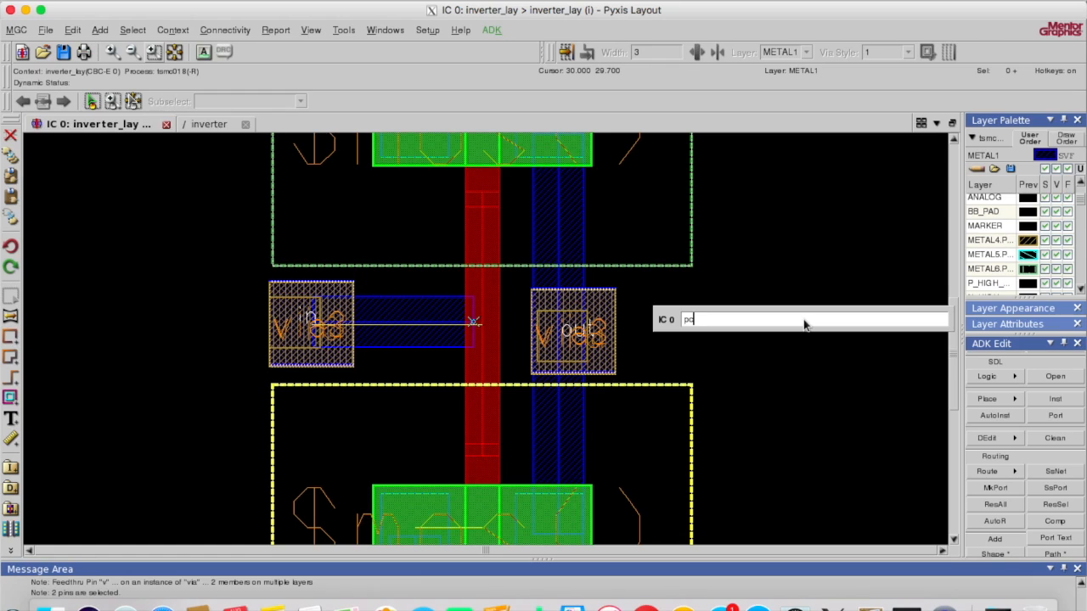
key("Return")
left_click_drag(749, 269, 862, 370)
key("m")
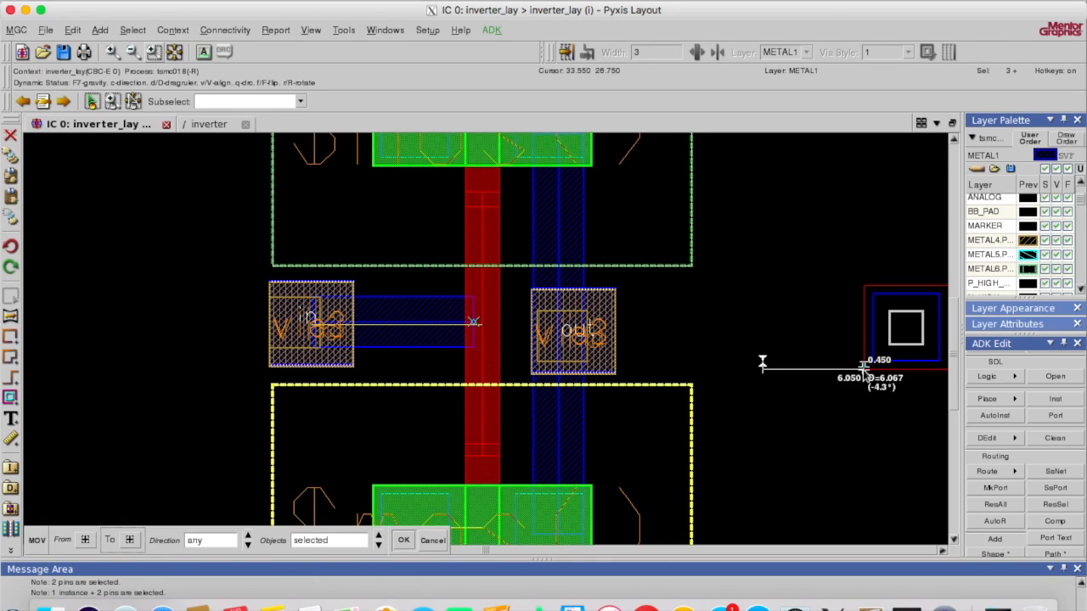
left_click(409, 371)
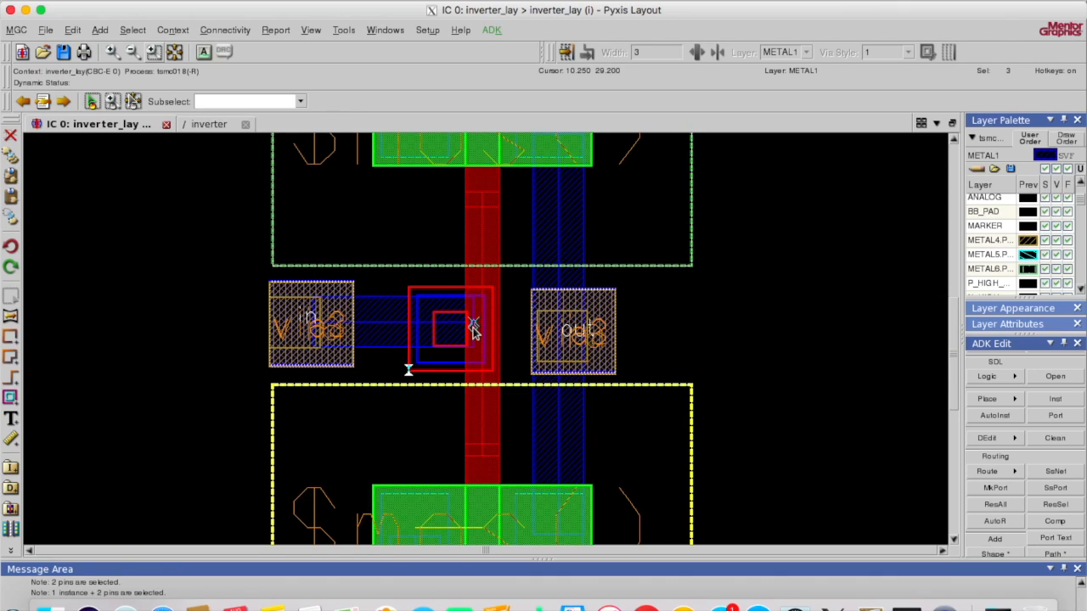
key("F2")
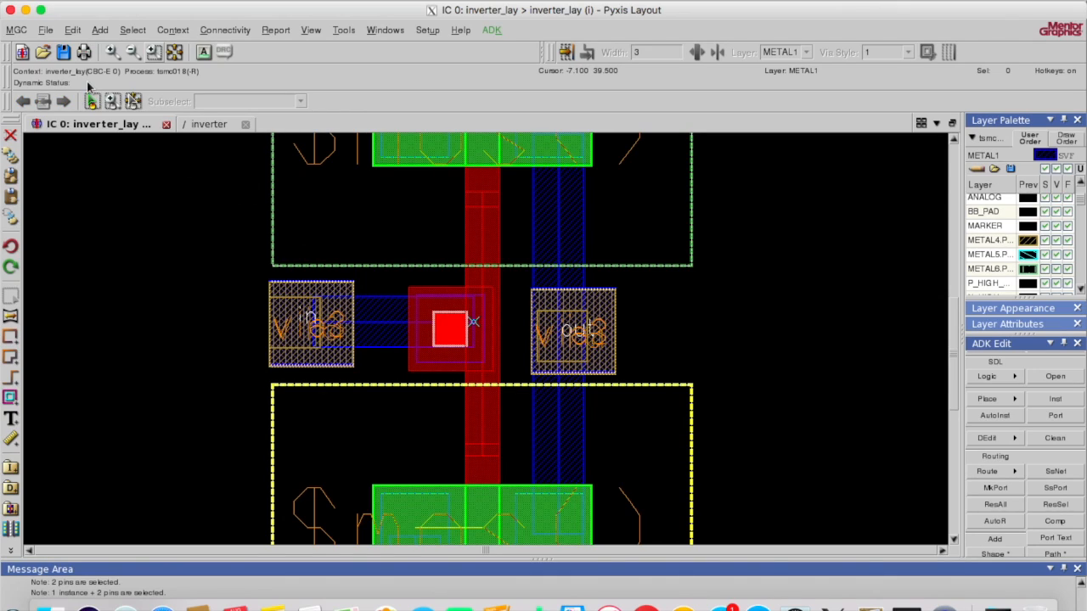
Step: Fit the whole inverter layout in view and run a DRC check on it with the default area
left_click(174, 52)
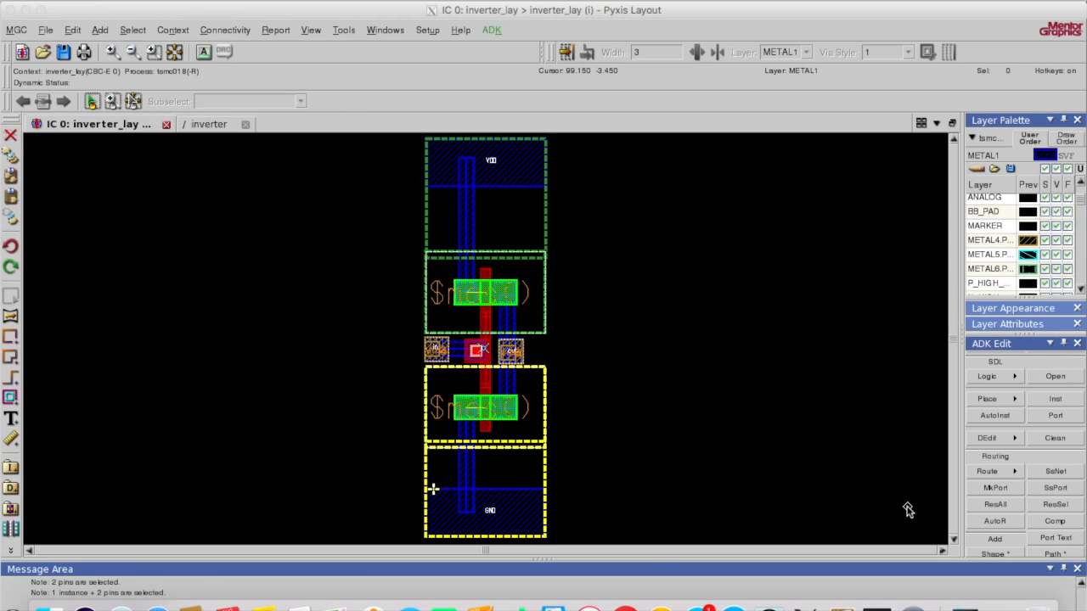
scroll(1010, 496, "down", 5)
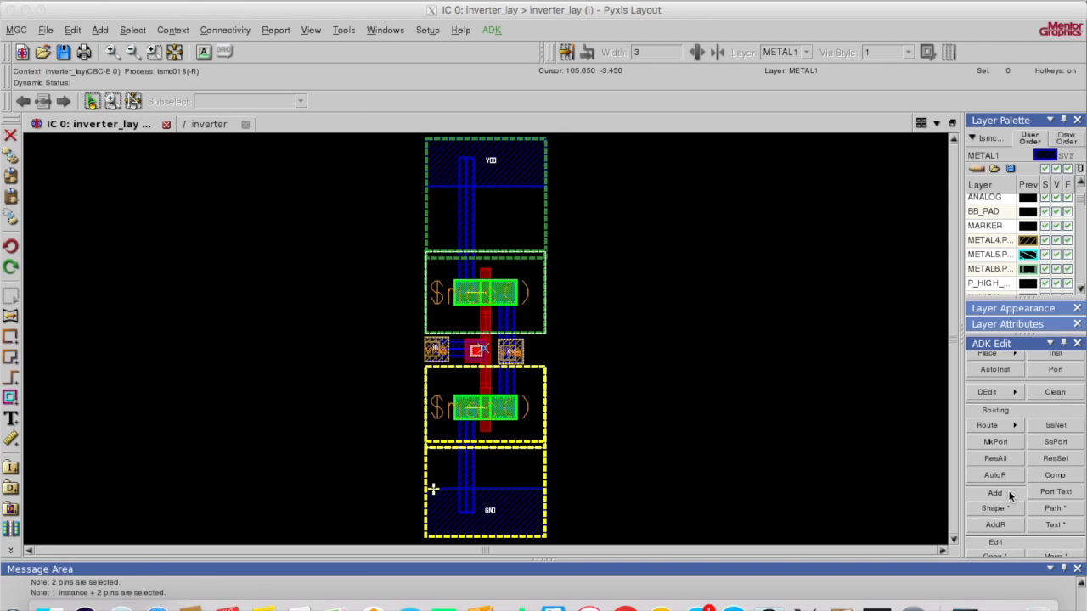
scroll(1010, 496, "down", 1)
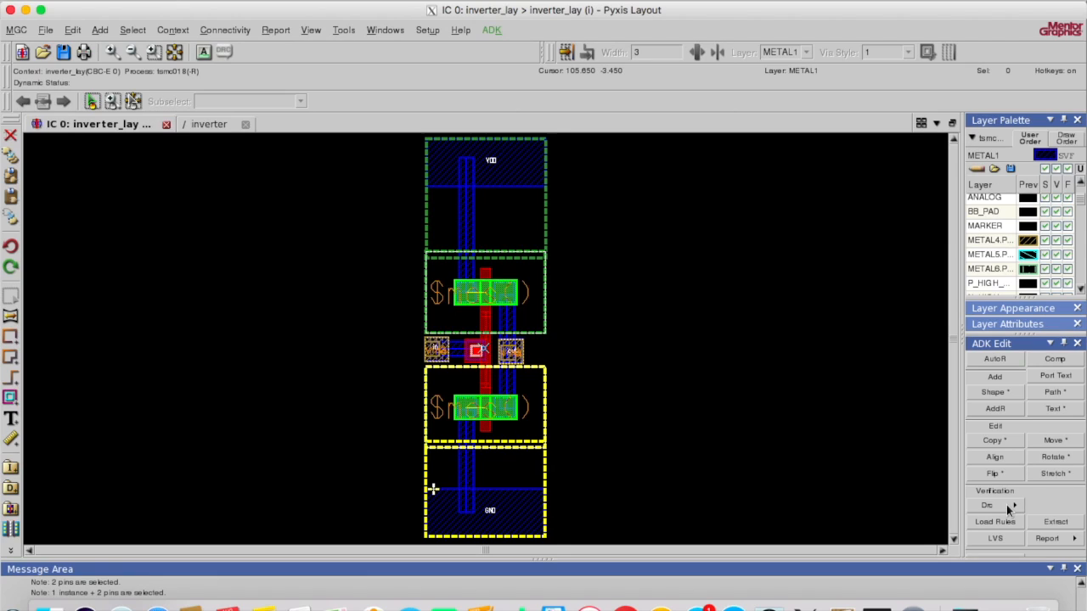
left_click(1009, 505)
left_click(1041, 508)
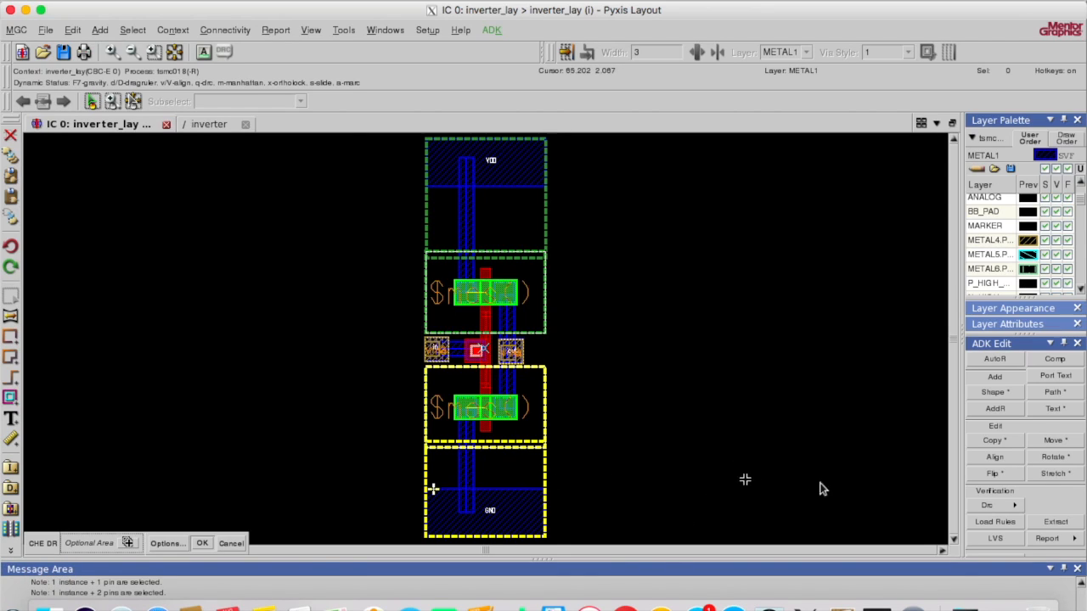
left_click(202, 543)
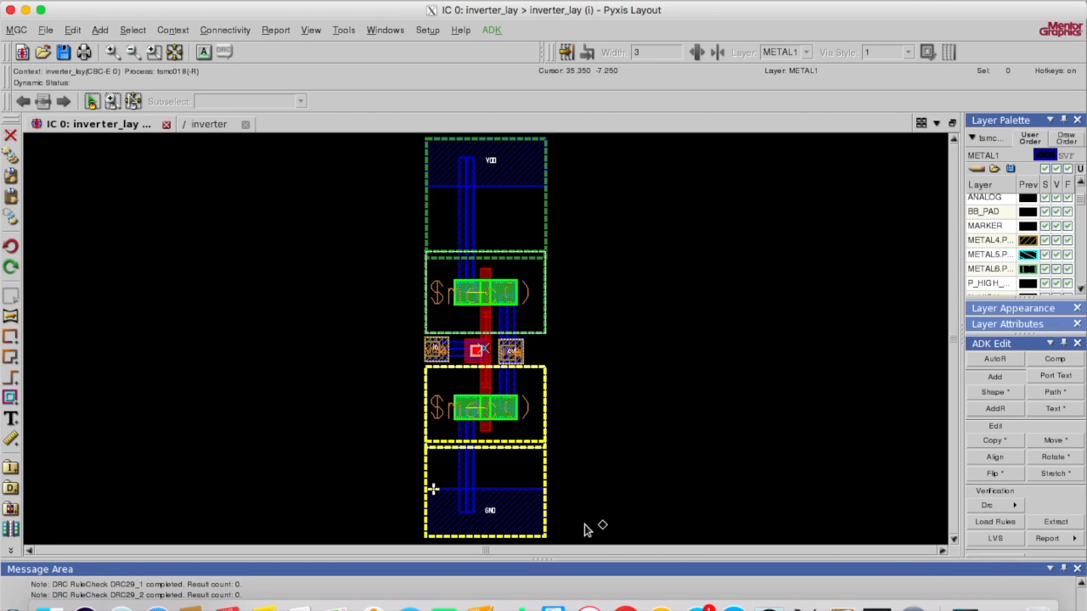
Step: Enlarge the message area and go through the first three DRC results, examining each reported rule and its highlighted location
left_click_drag(547, 559, 549, 467)
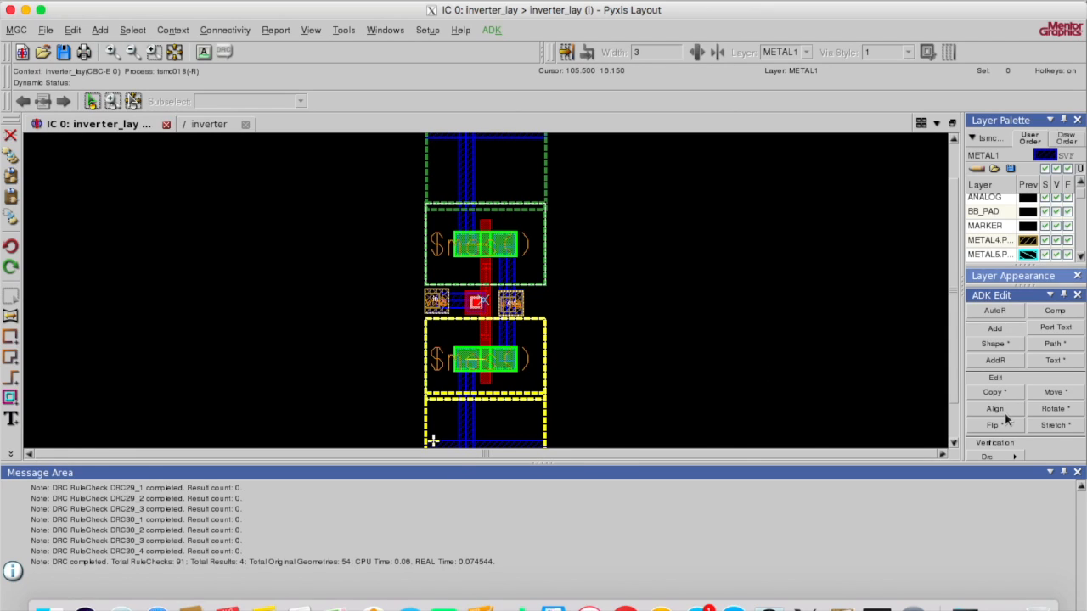
left_click(1011, 457)
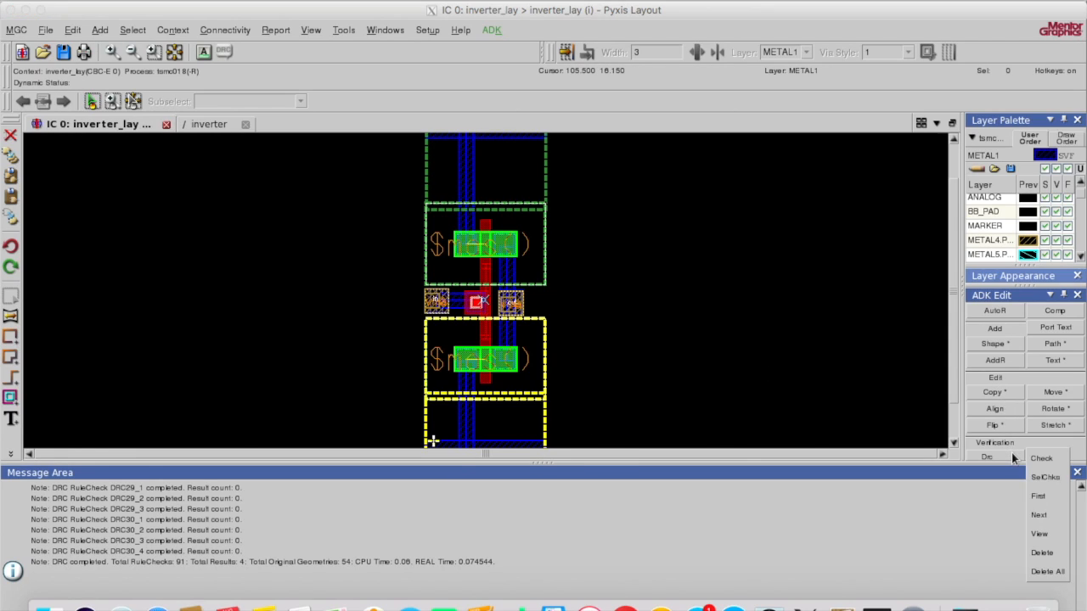
left_click(1039, 495)
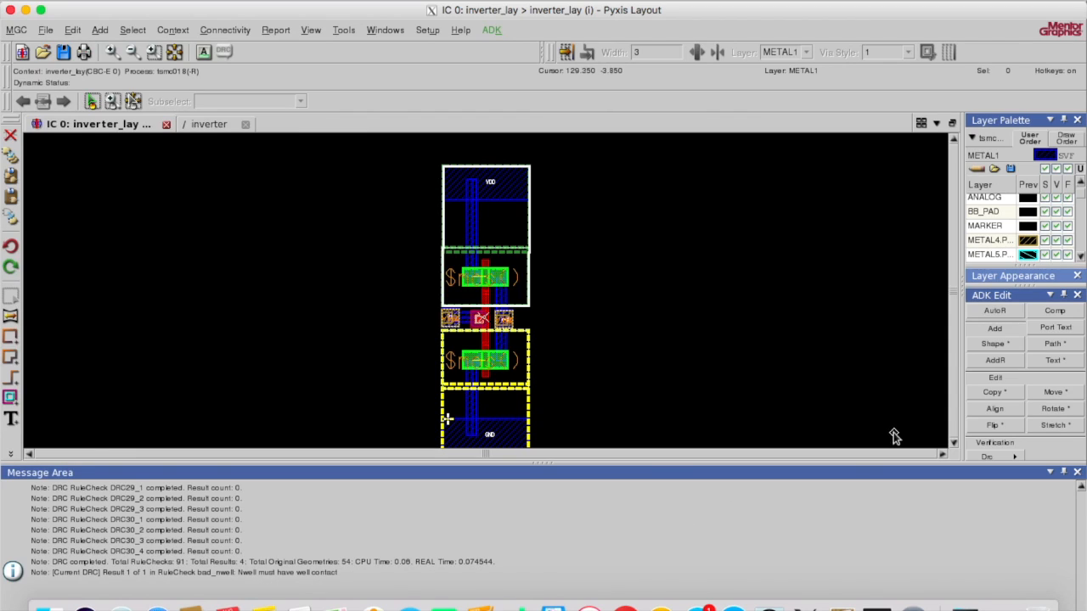
left_click(1008, 456)
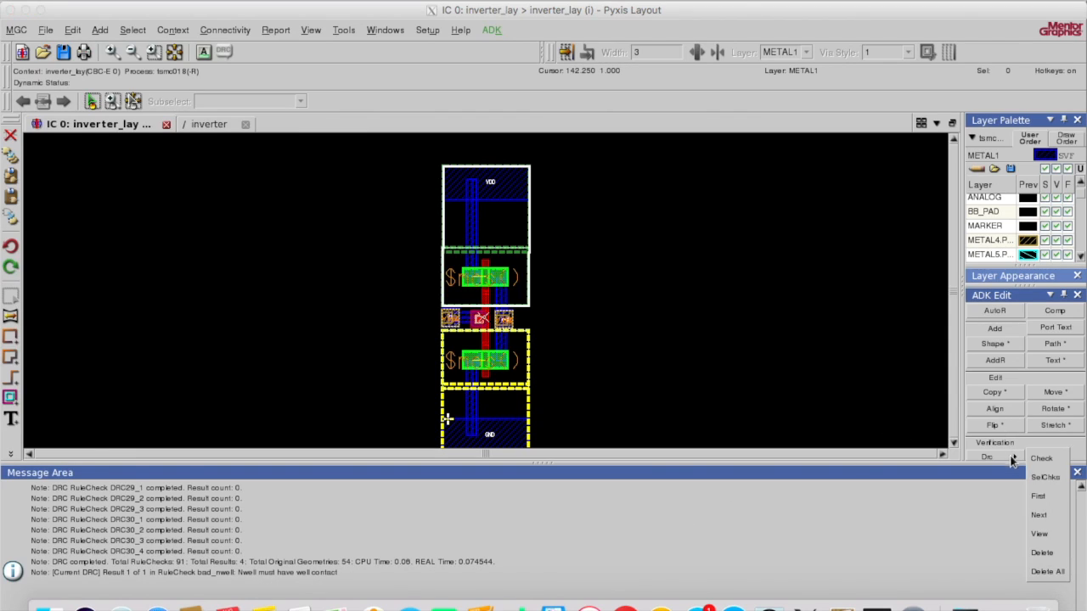
left_click(1039, 515)
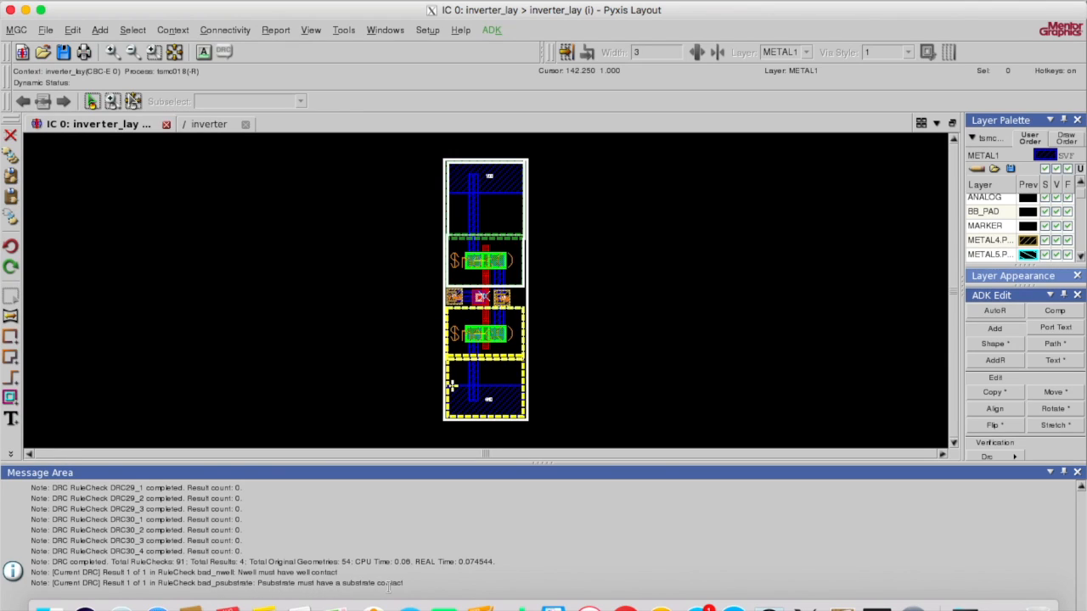
left_click(1011, 456)
left_click(1038, 513)
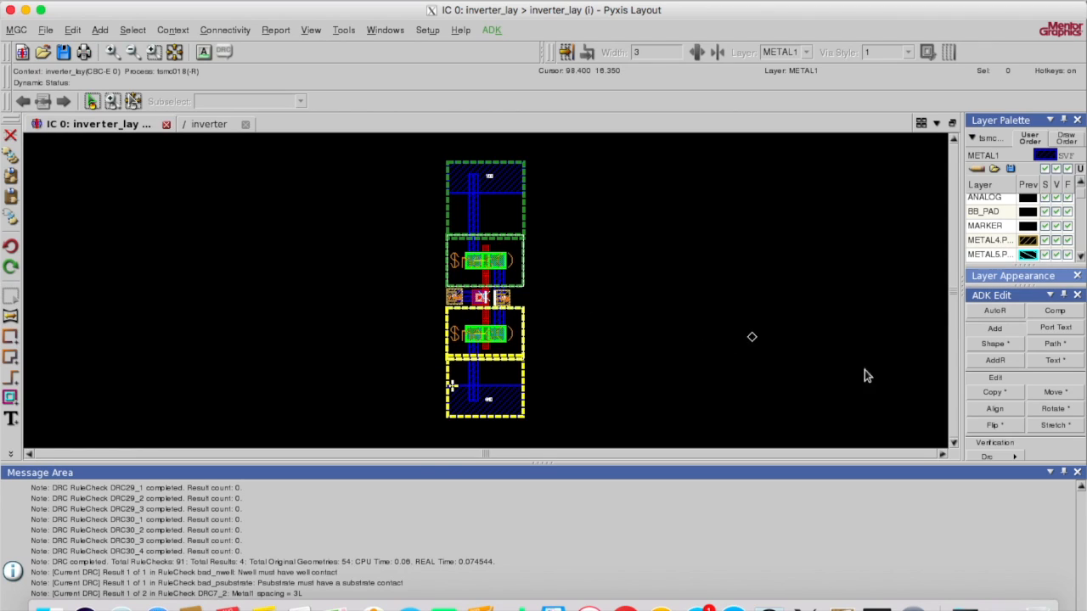
Step: Advance to the next DRC result, and delete all DRC checks from the results database
left_click(1020, 455)
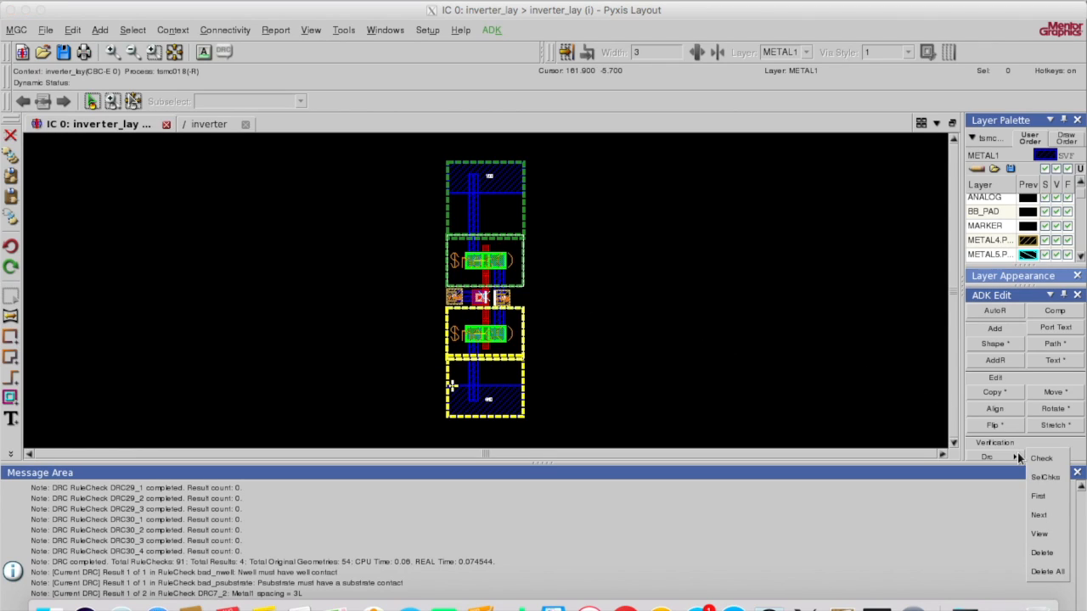
left_click(1041, 513)
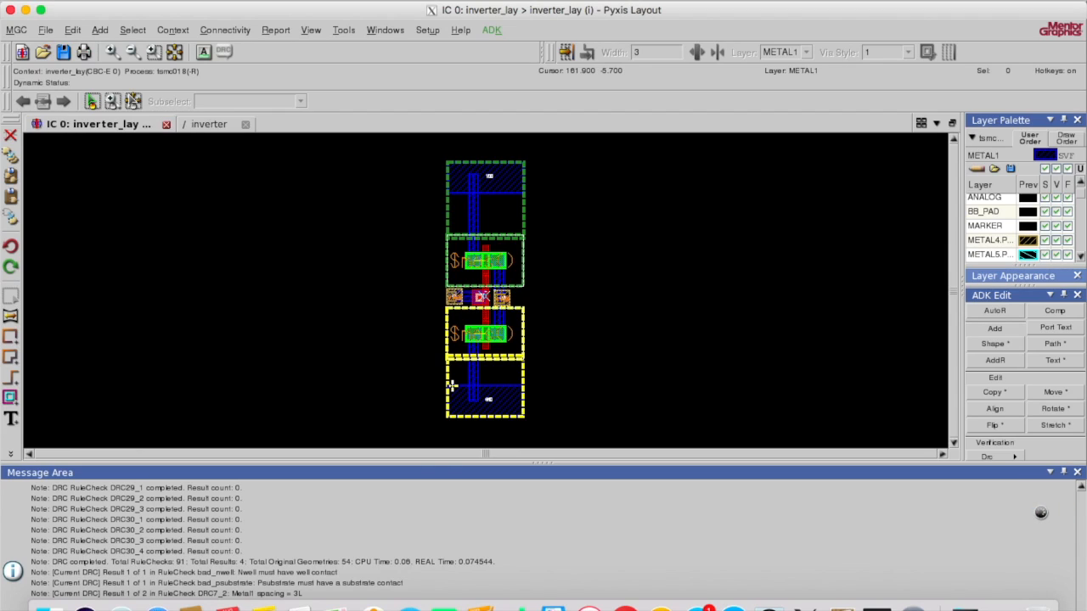
left_click(1006, 456)
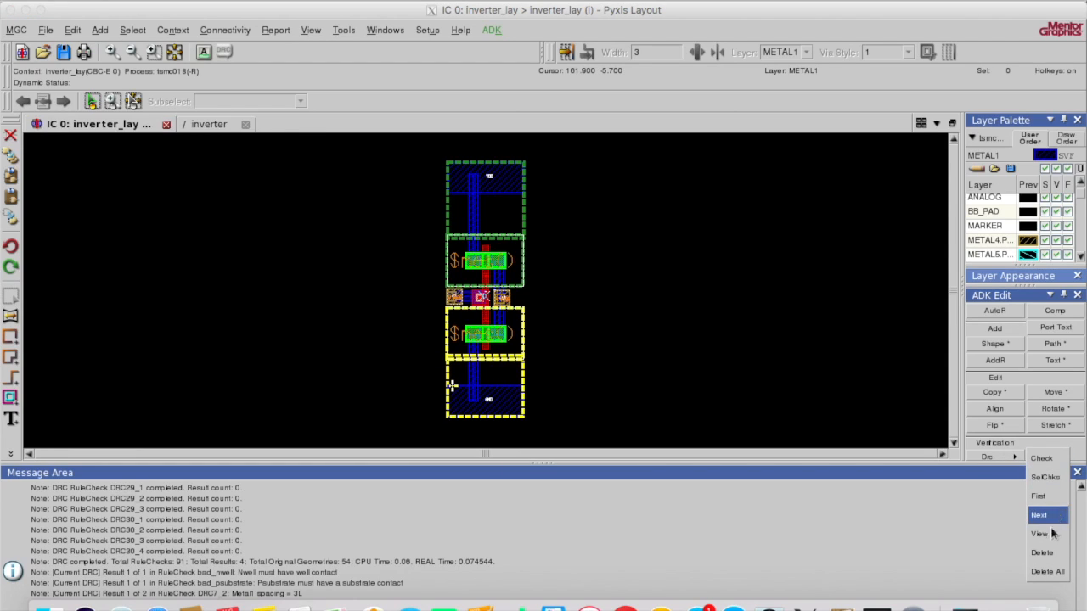
left_click(1045, 571)
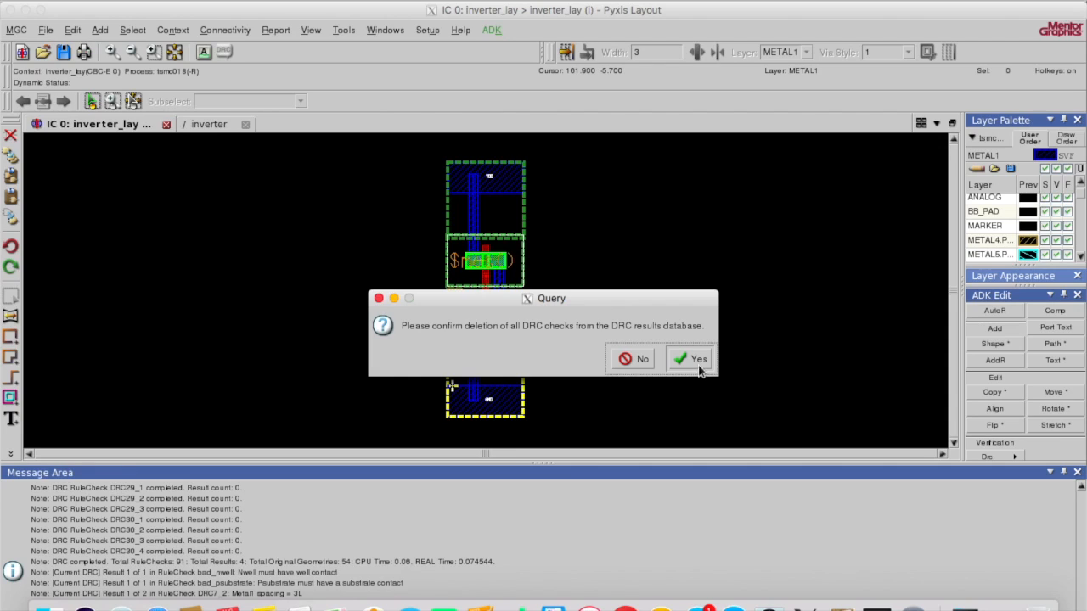
left_click(694, 360)
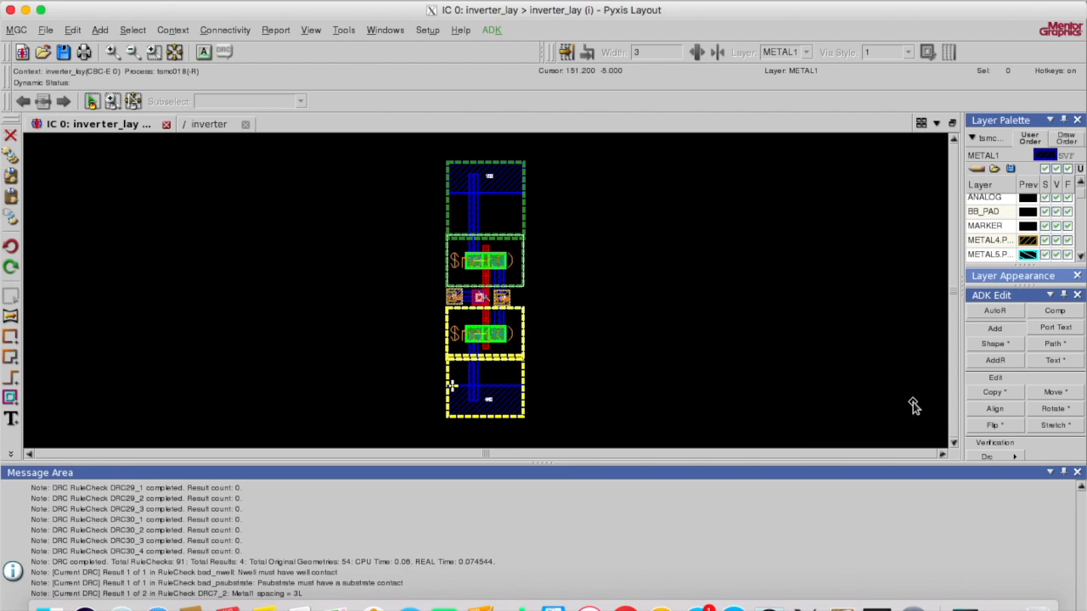
Step: Collapse the message area and zoom in on the poly contact between the in and out via stacks
left_click(567, 464)
left_click_drag(567, 464, 561, 595)
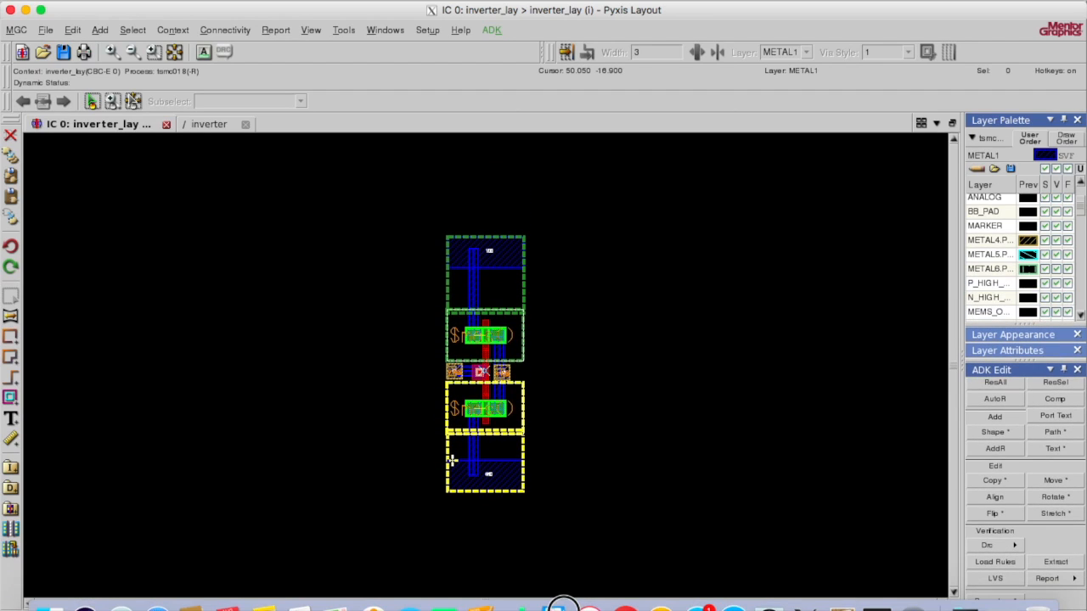
left_click(174, 52)
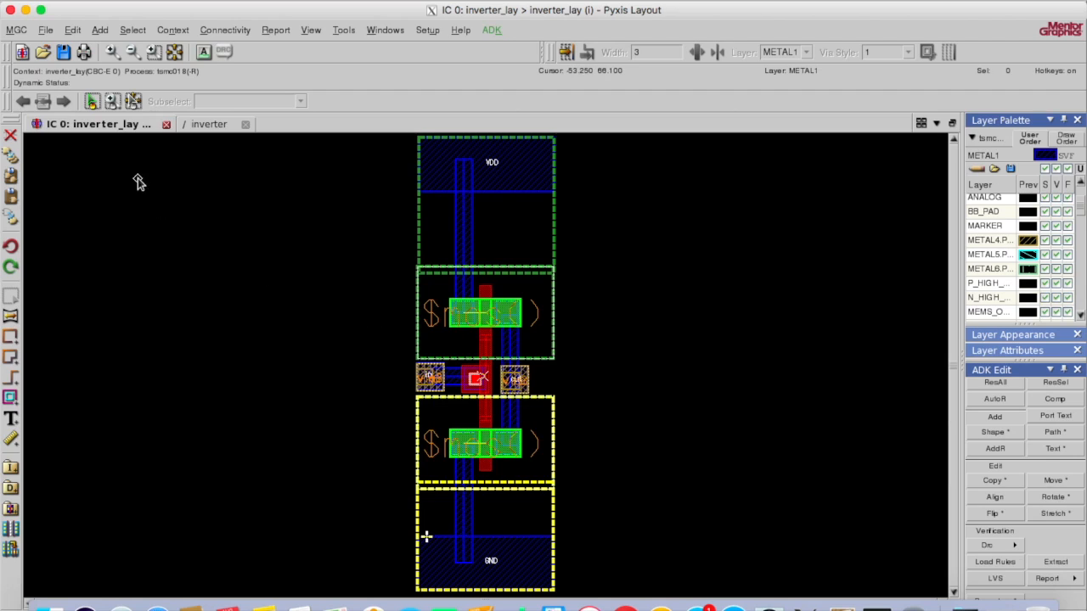
left_click(155, 51)
left_click_drag(378, 350, 624, 427)
left_click_drag(638, 426, 637, 429)
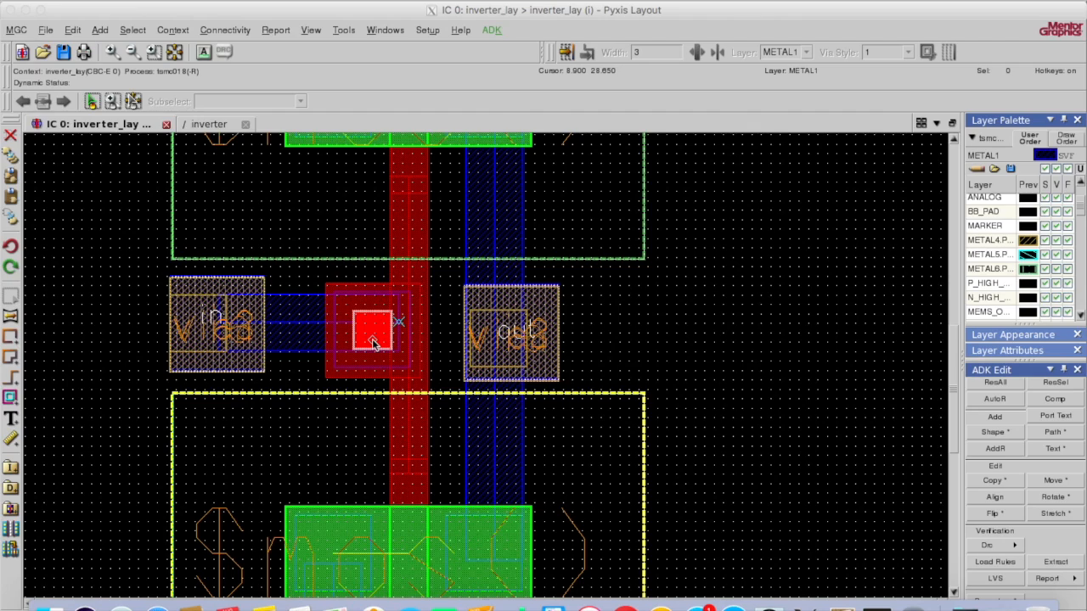
left_click(310, 374)
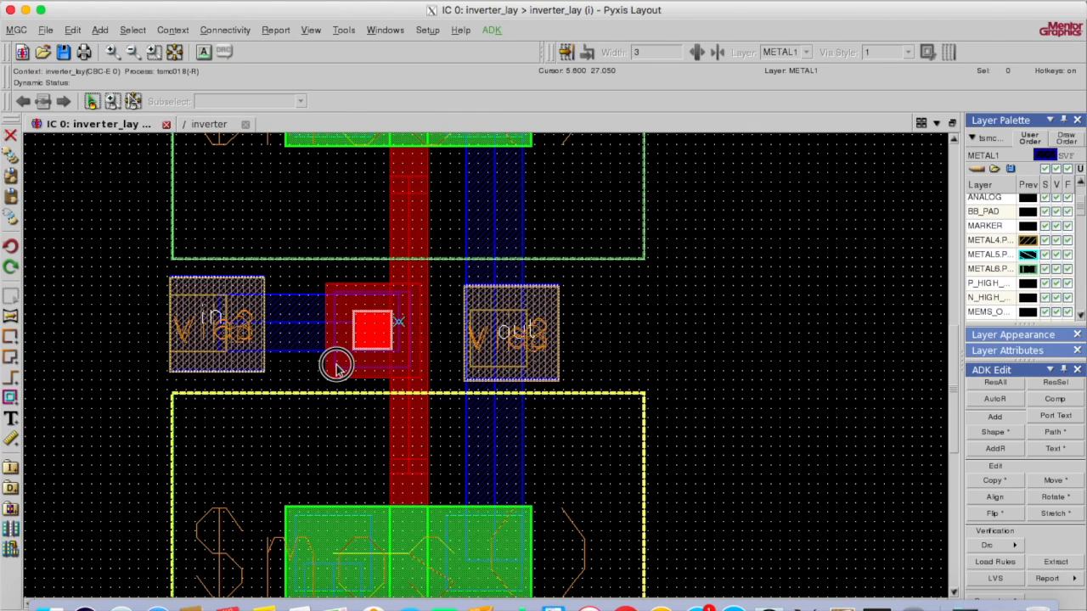
left_click(116, 431)
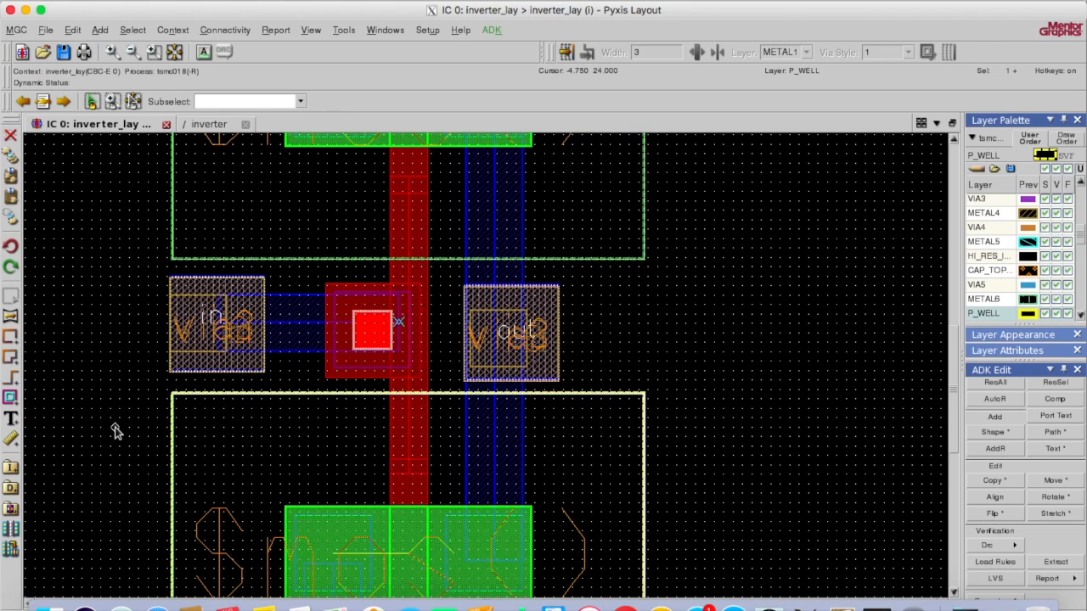
left_click(311, 374)
left_click_drag(311, 374, 421, 343)
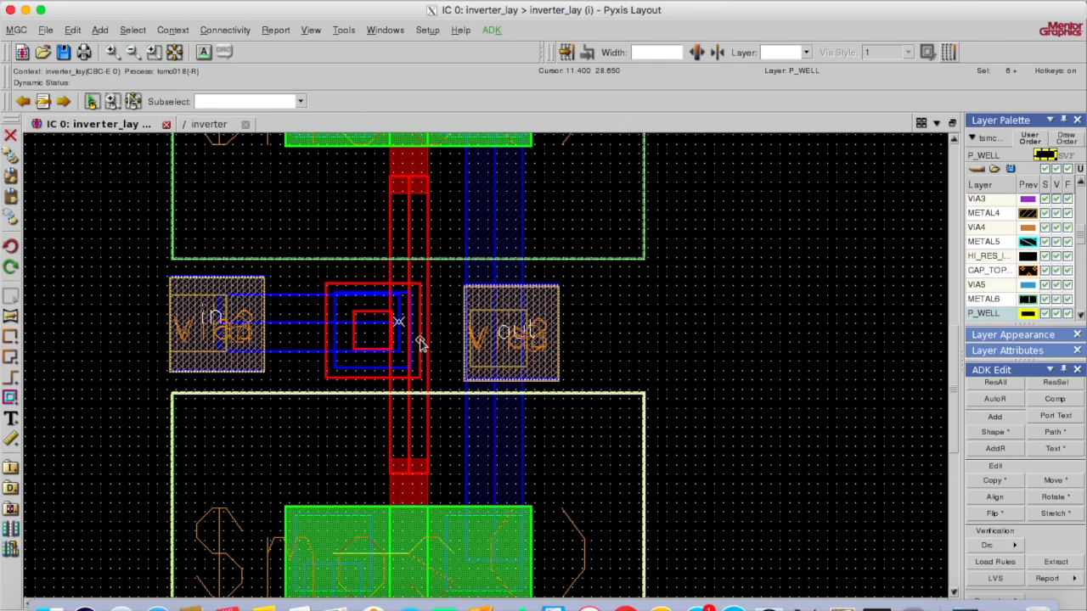
left_click(245, 402)
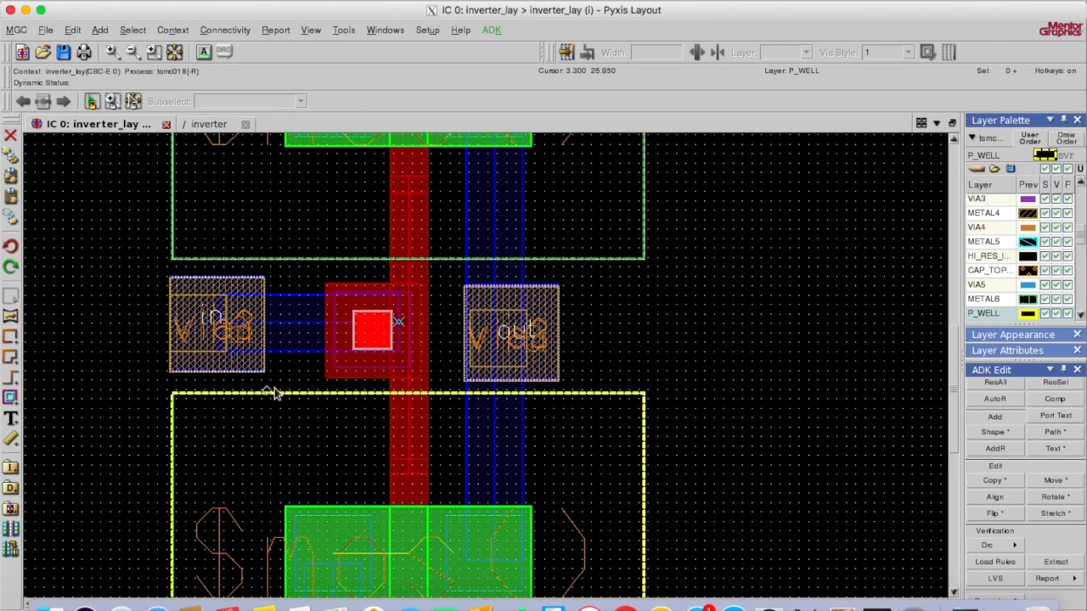
Step: Move the poly contact's poly, metal and contact squares about 0.6 to the left along the input path, then deselect them
left_click(341, 378)
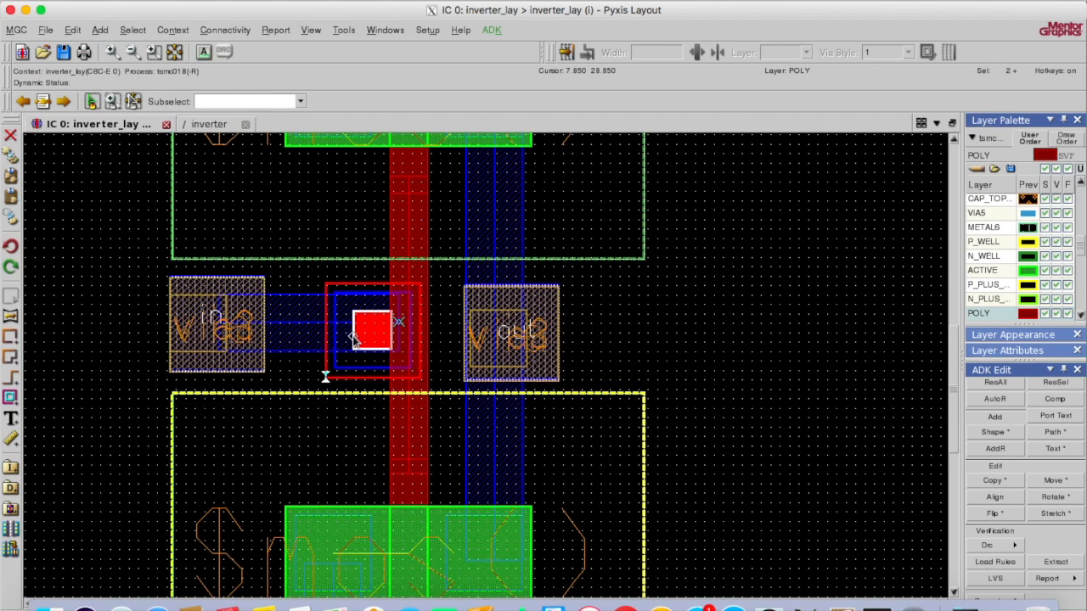
left_click(357, 337)
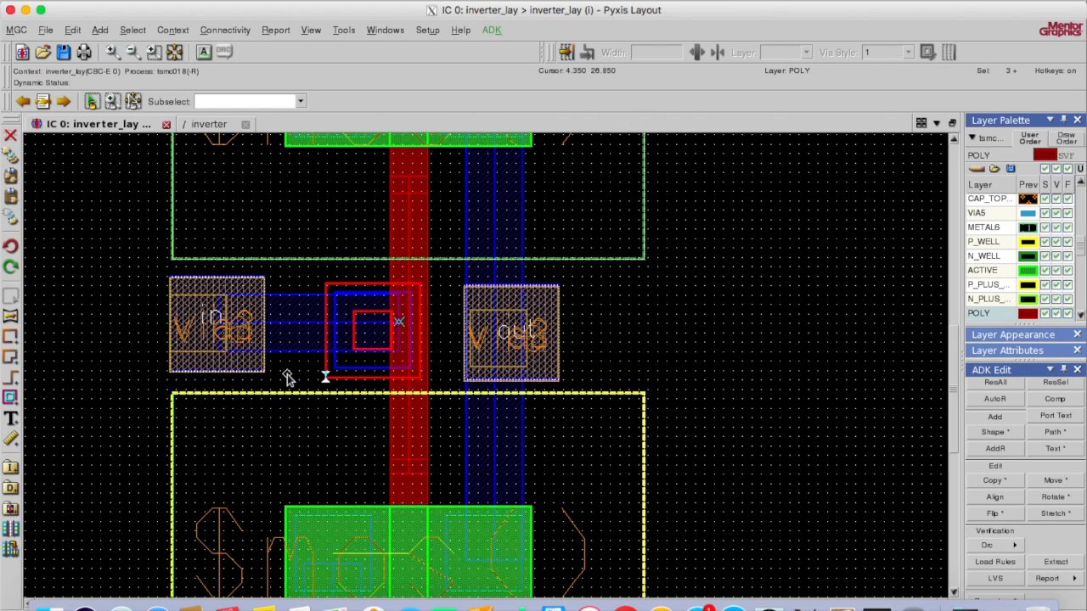
key("m")
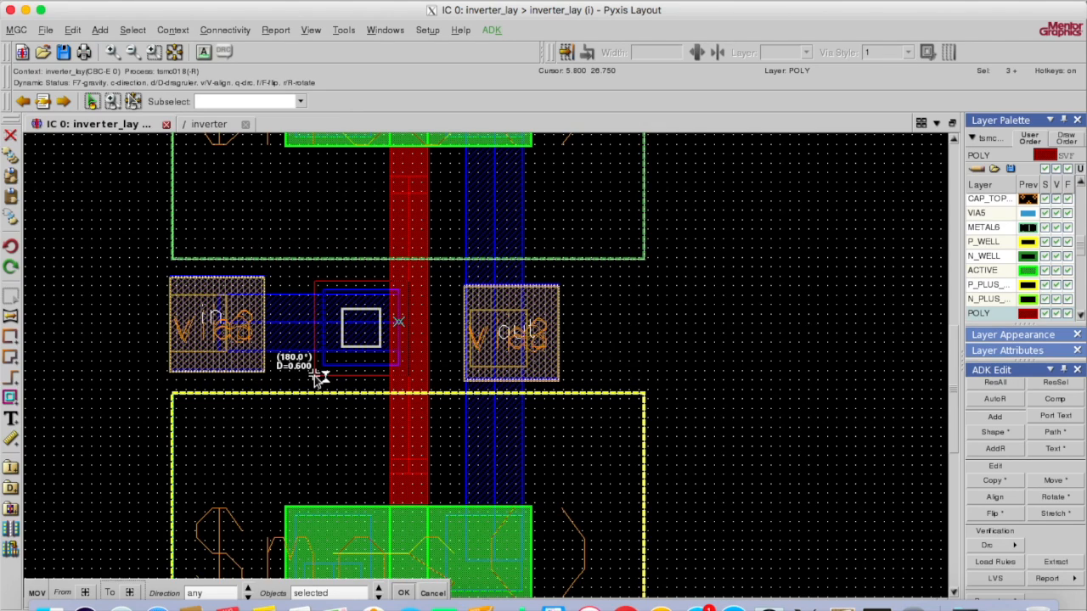
left_click(314, 377)
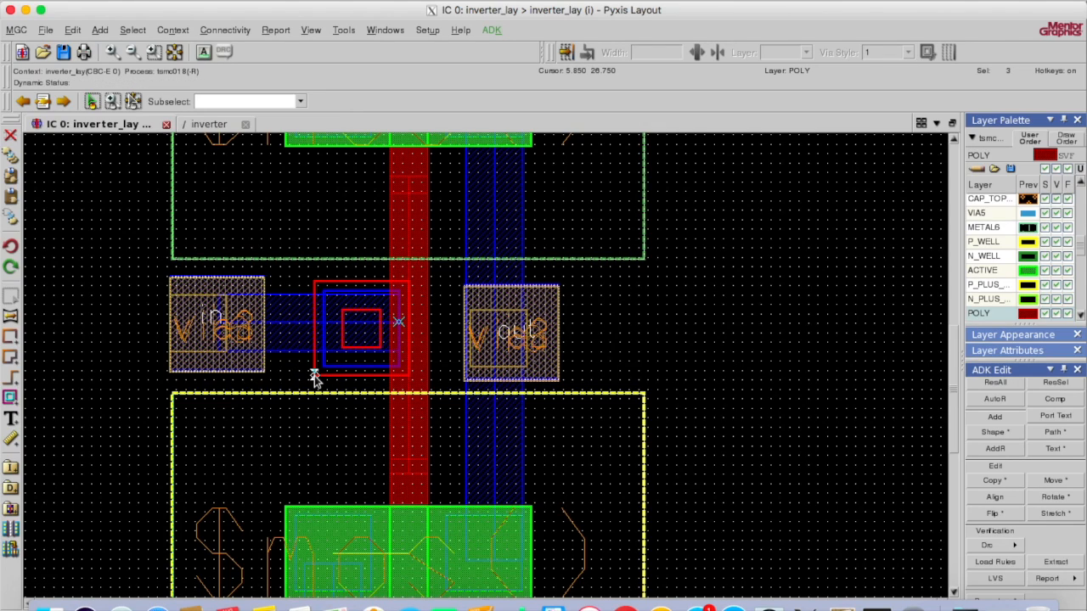
key("F2")
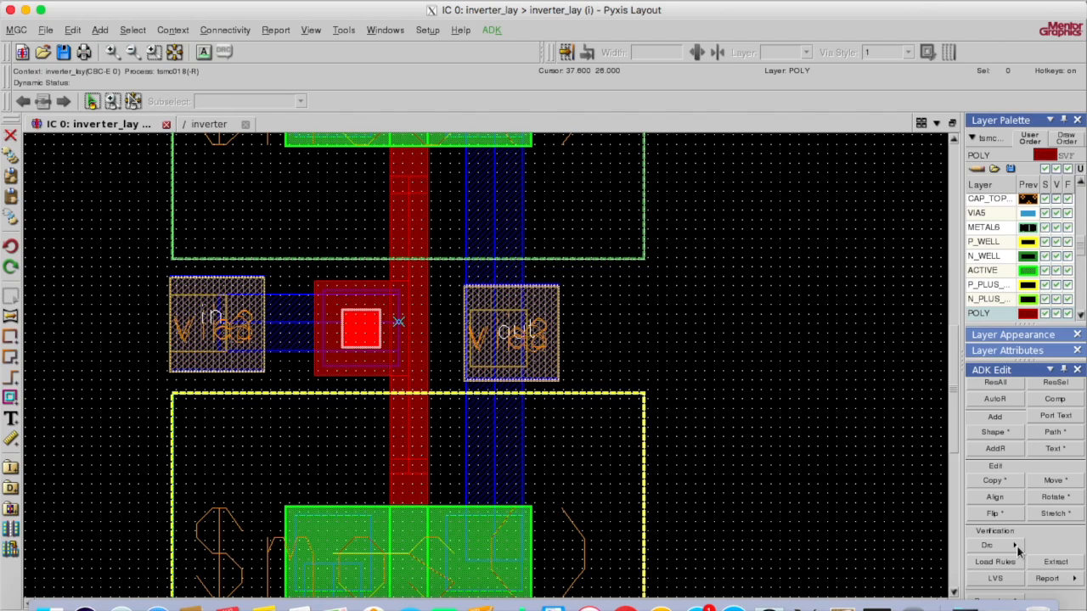
Step: Run a DRC check on the whole inverter layout and enlarge the message area to read its report
mouse_move(1017, 545)
left_click(1061, 438)
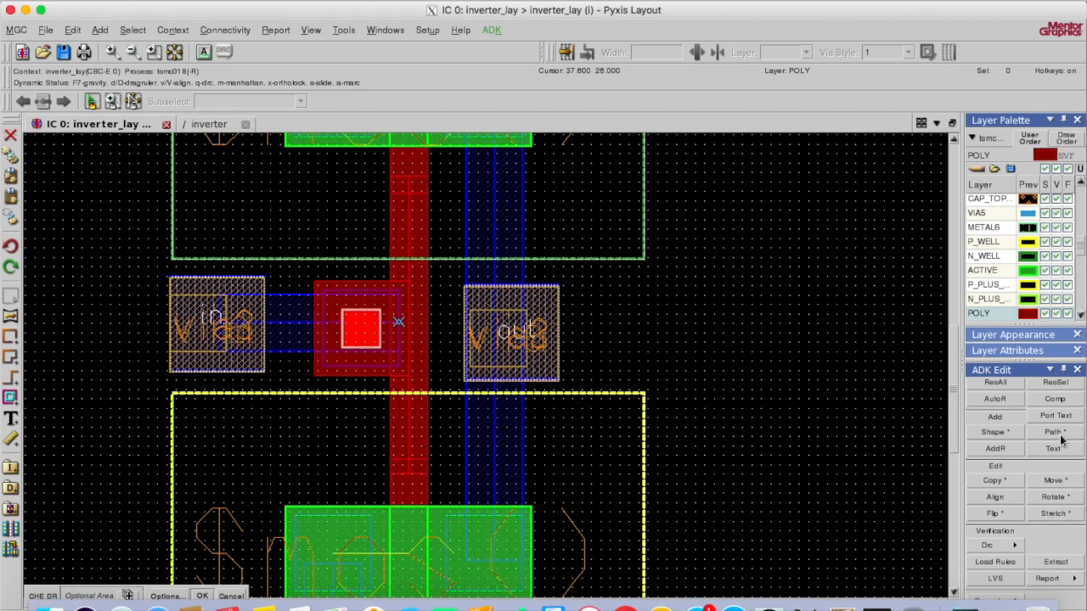
left_click(201, 597)
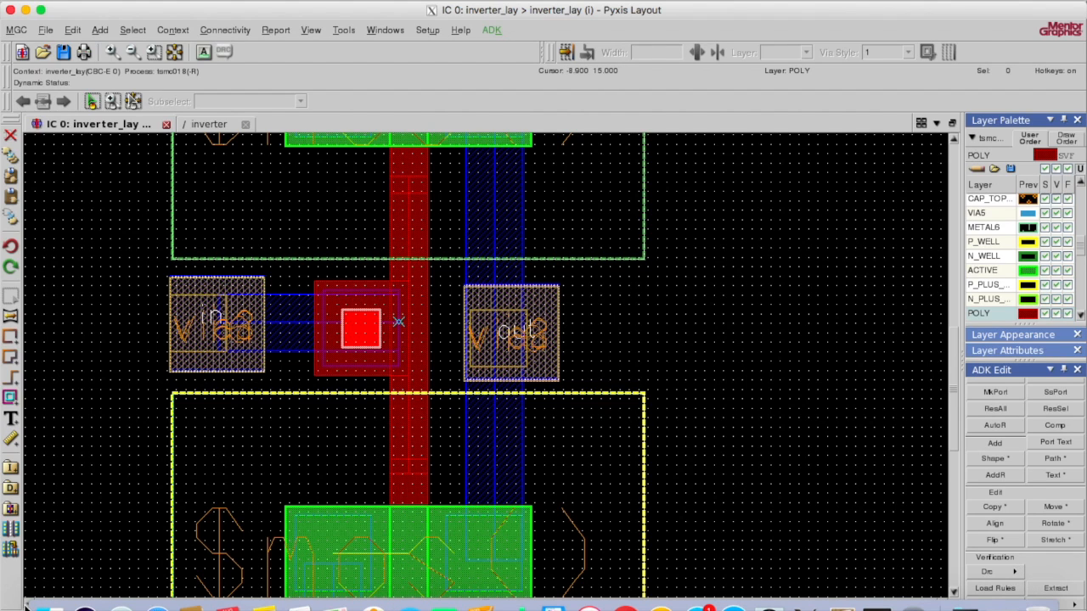
left_click_drag(26, 604, 49, 501)
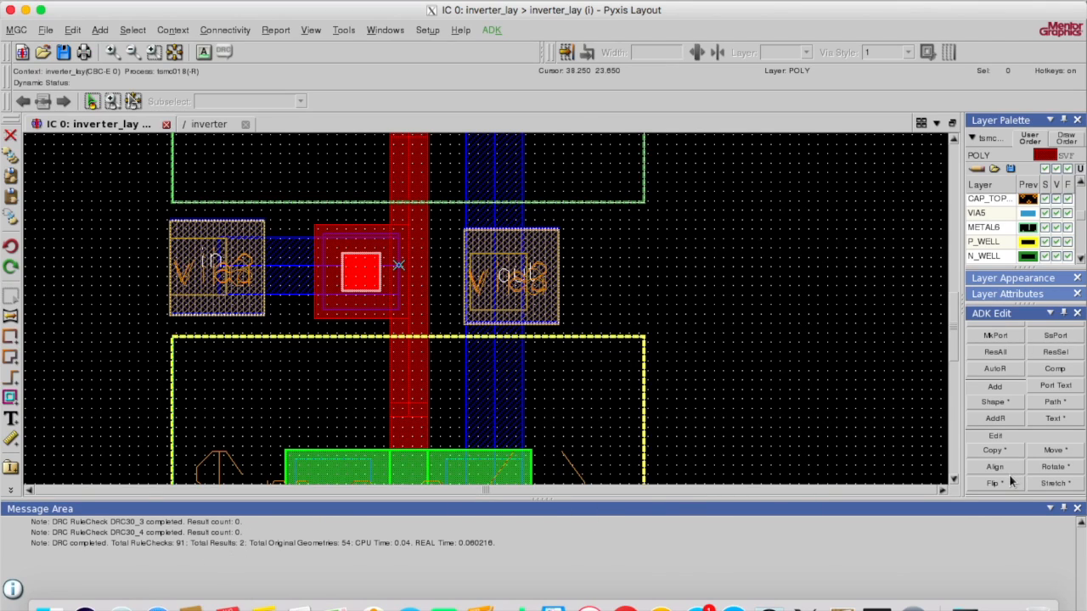
Step: Step through the first and next DRC results to see which rules and shapes they concern
scroll(1004, 468, "down", 3)
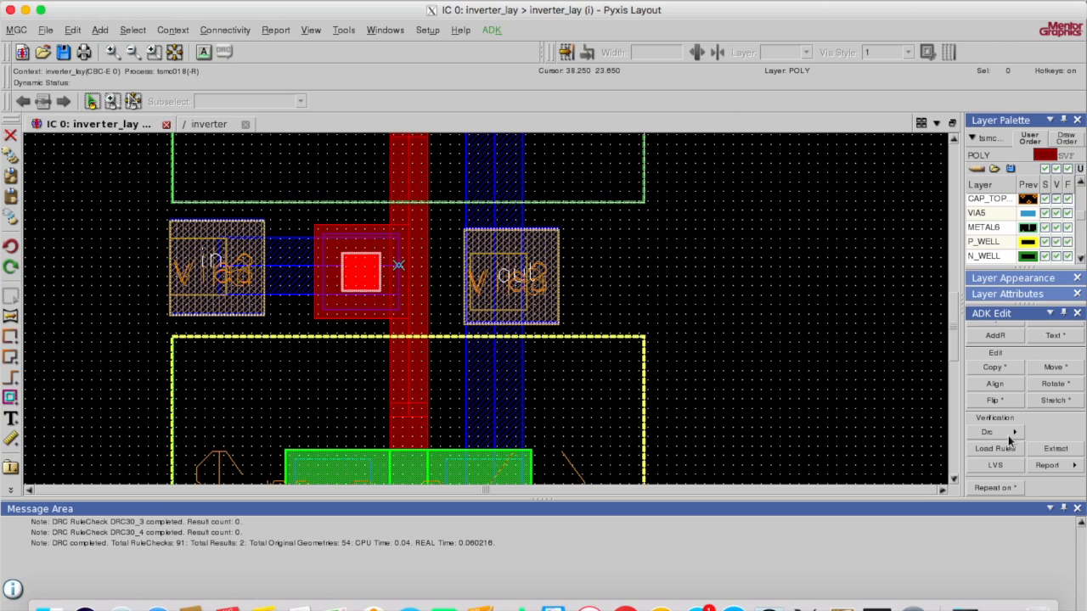
left_click(1009, 436)
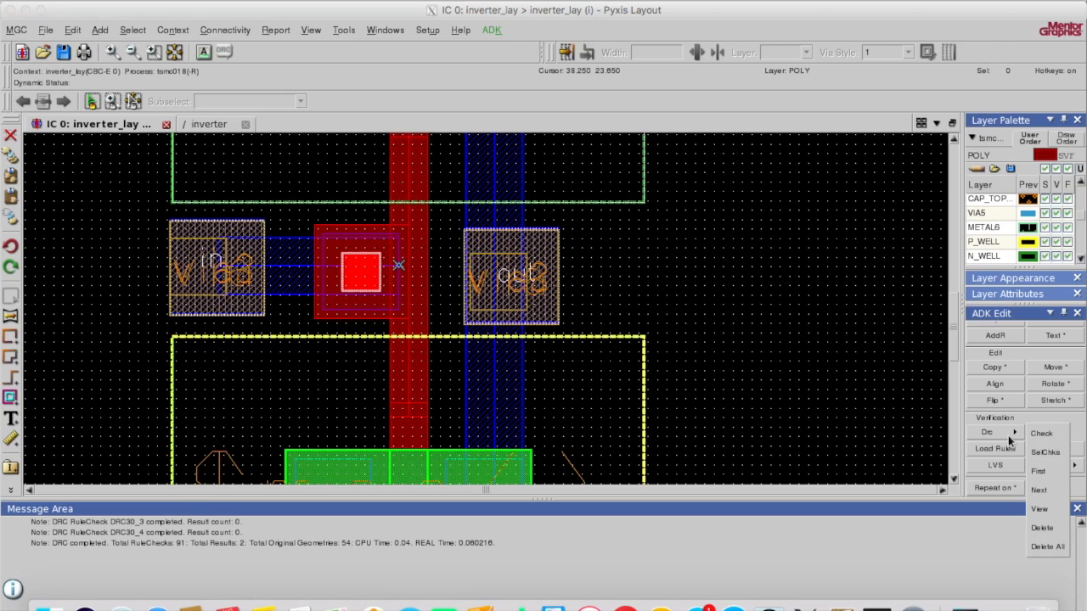
left_click(1047, 479)
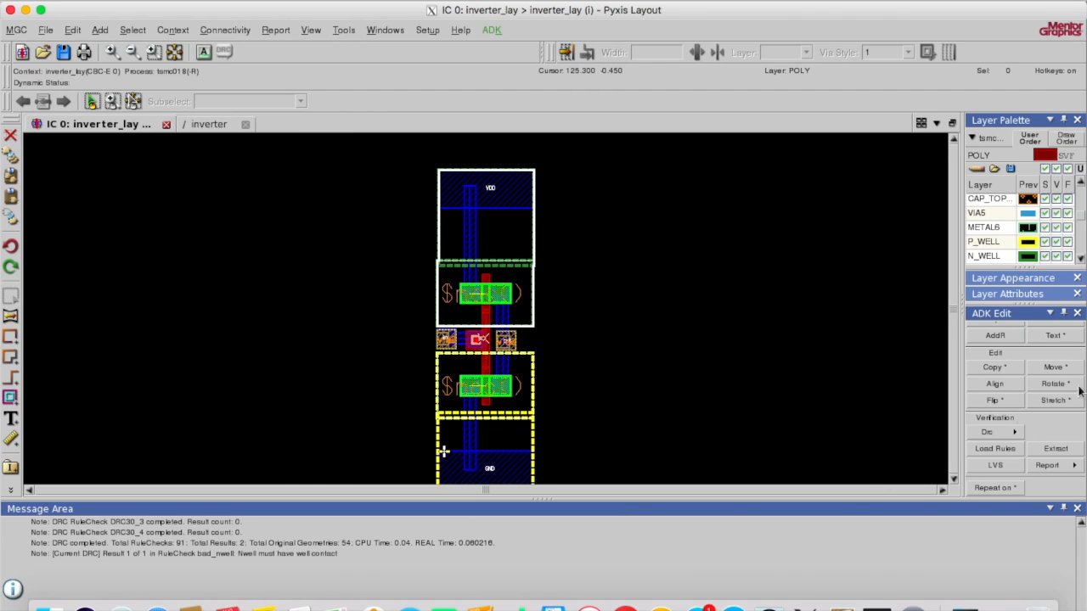
left_click(1006, 432)
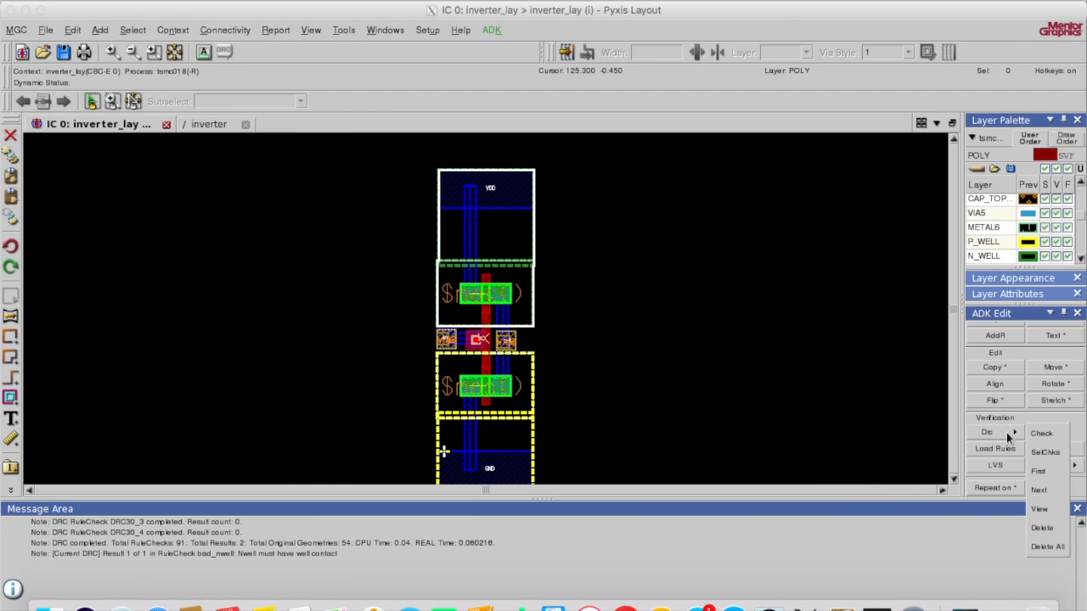
left_click(1044, 491)
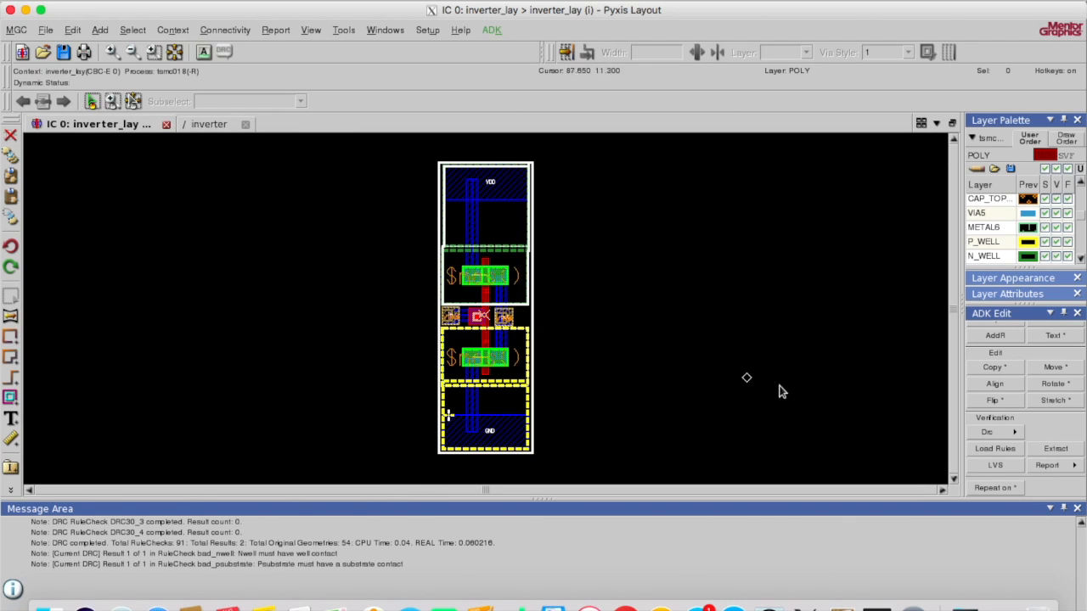
Step: Delete all DRC checks from the results database and shrink the message area again
left_click(1002, 431)
left_click(1058, 550)
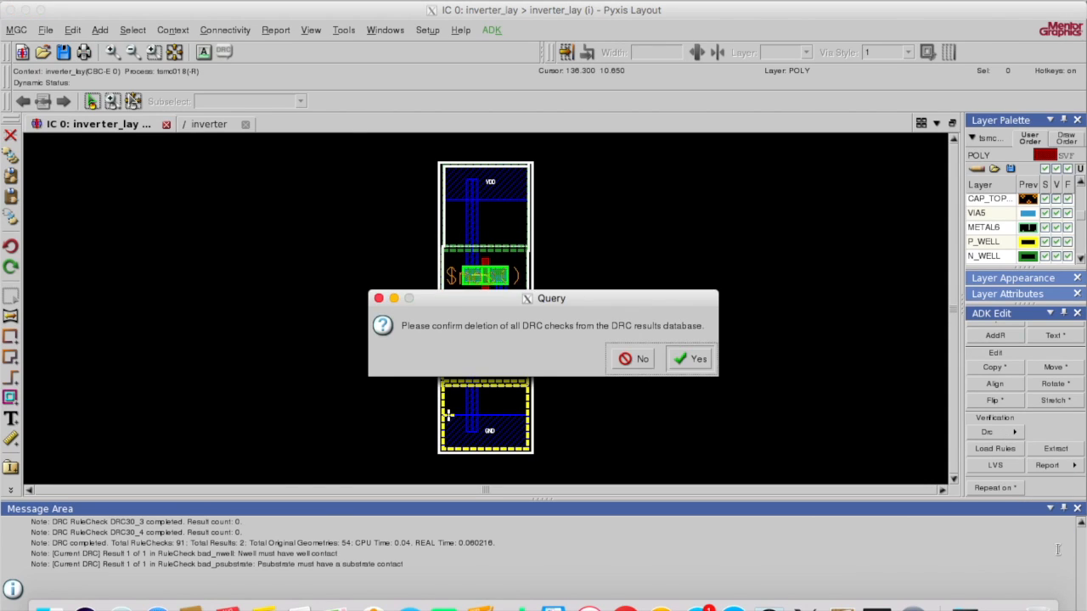
left_click(690, 359)
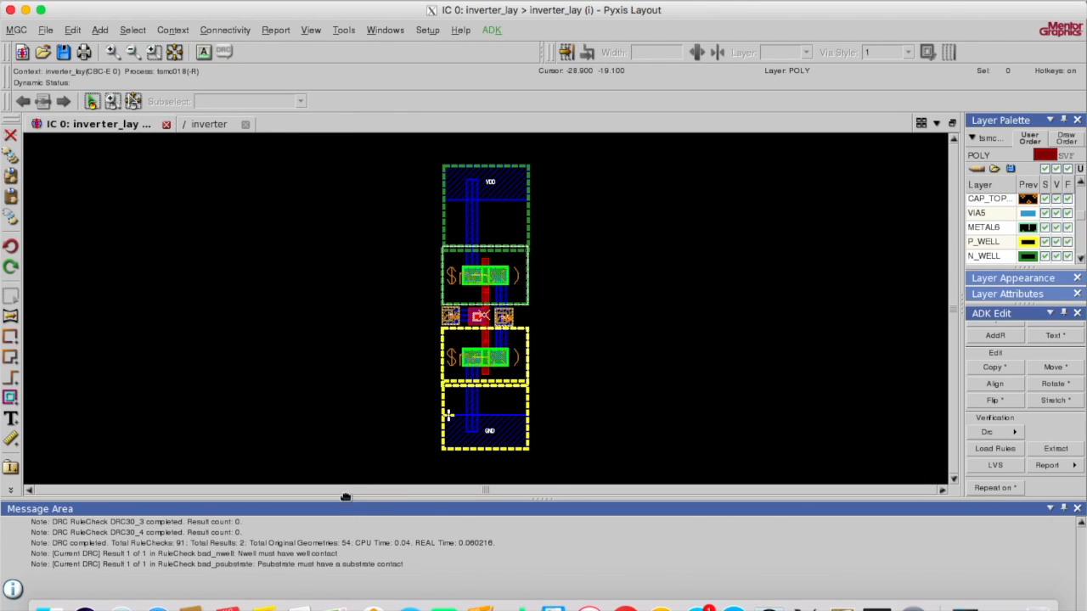
left_click_drag(346, 499, 347, 567)
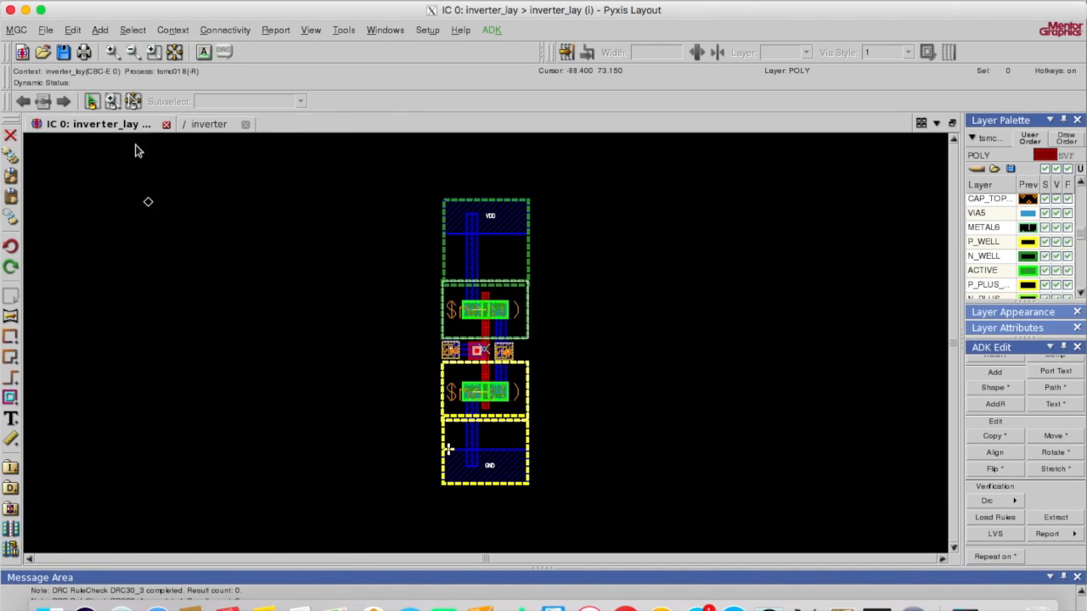
Step: Place a via/nwell_contact cell on the VDD rail, over the upper end of the metal path
left_click(174, 52)
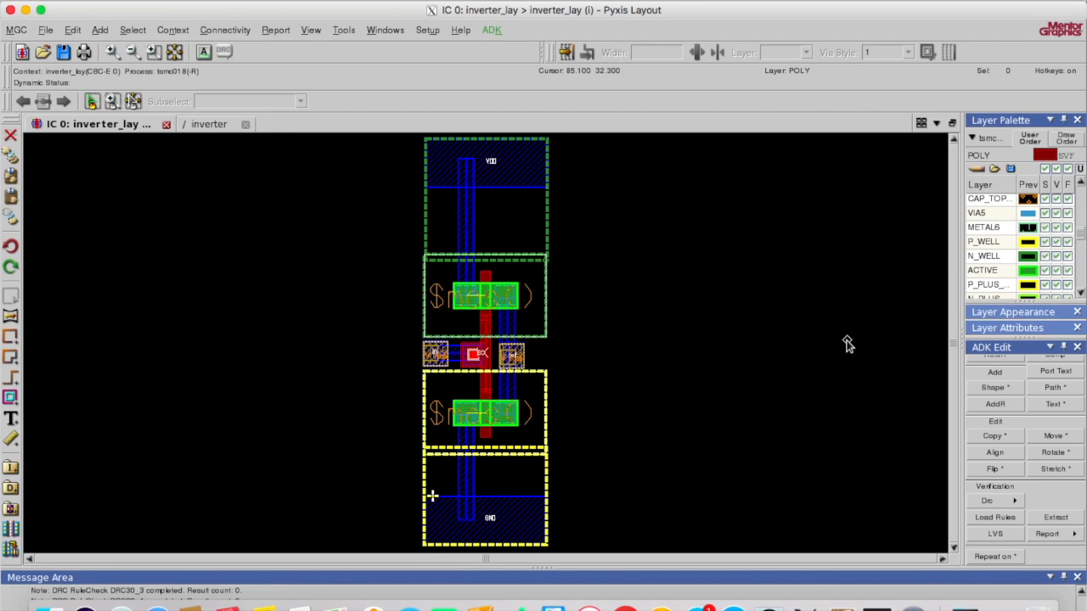
key("space")
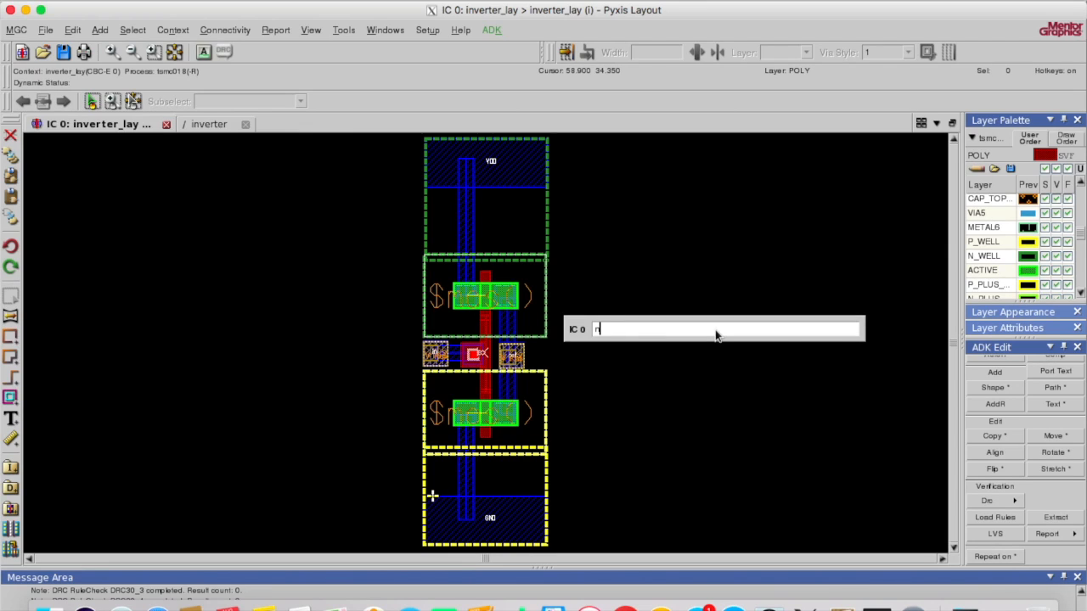
key("Return")
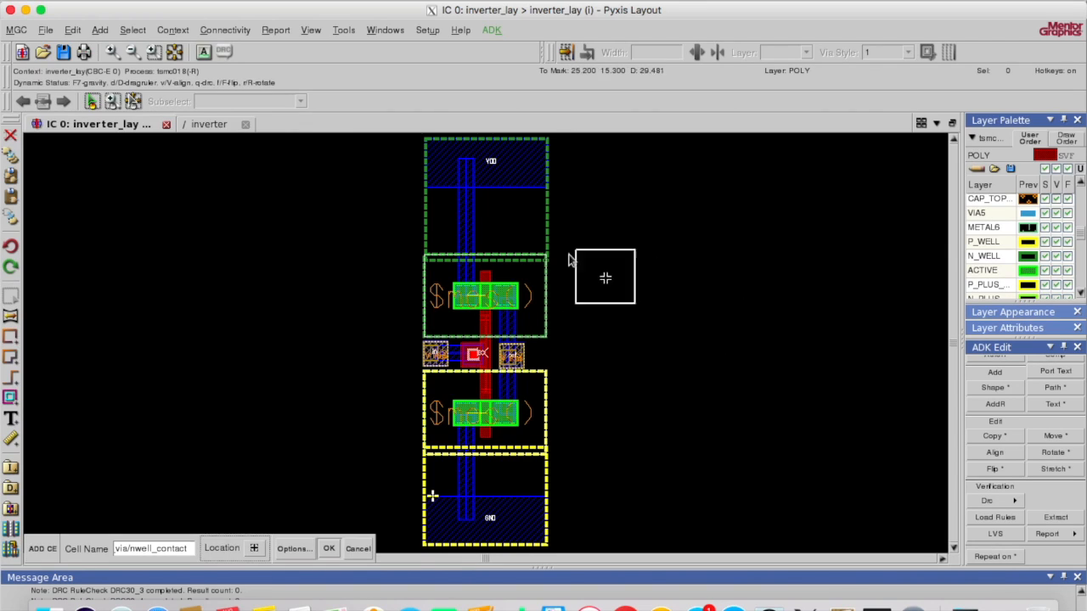
left_click(470, 166)
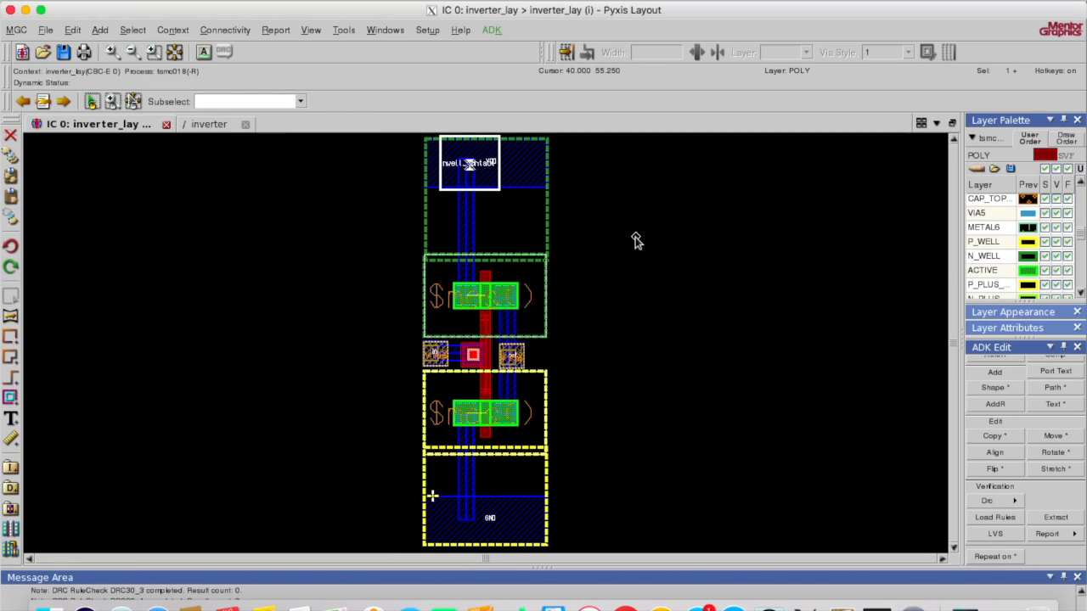
Step: Place a via/pwell_contact cell on the GND rail, over the lower end of the metal path, and clear the selection
key("space")
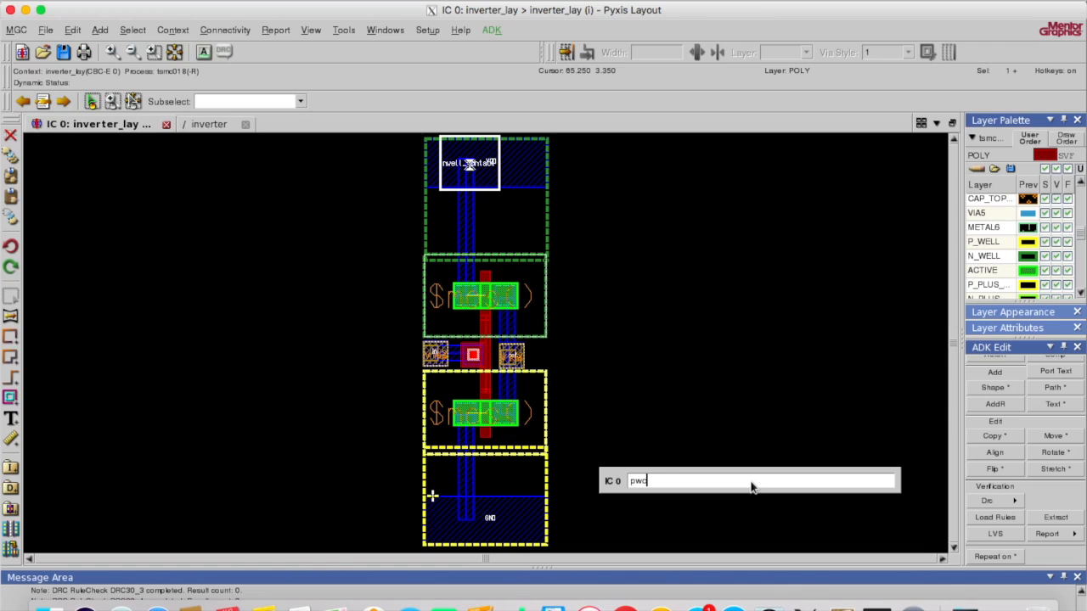
type("pwc")
key("Return")
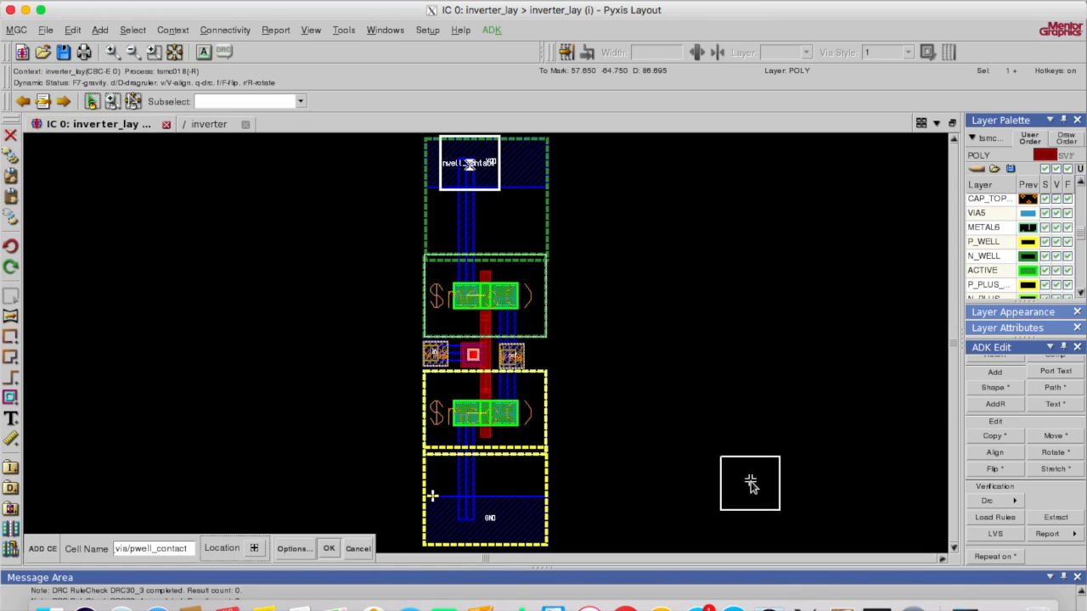
left_click(475, 519)
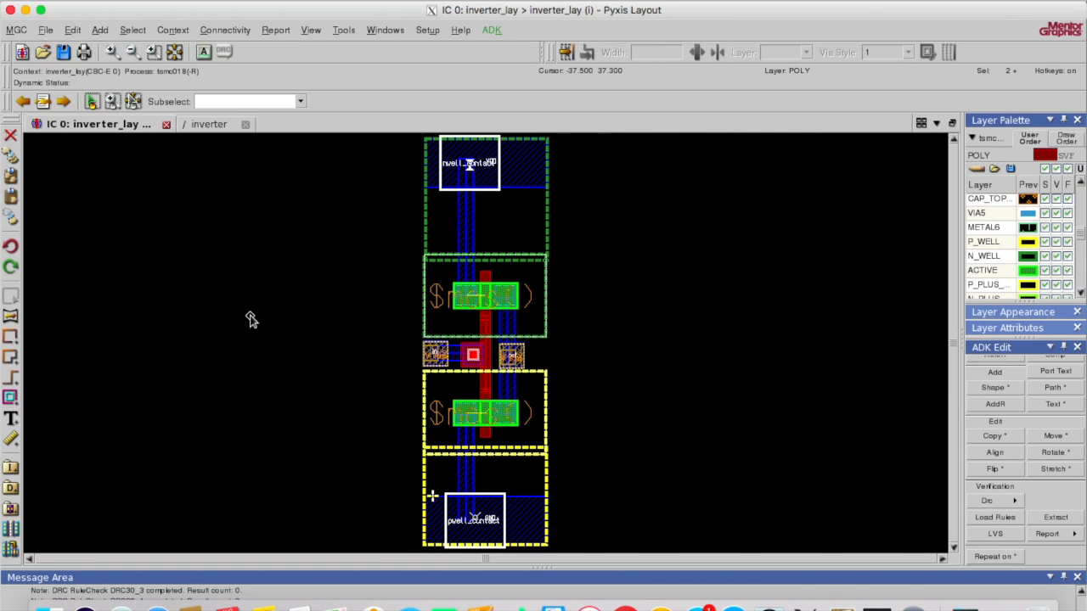
key("F2")
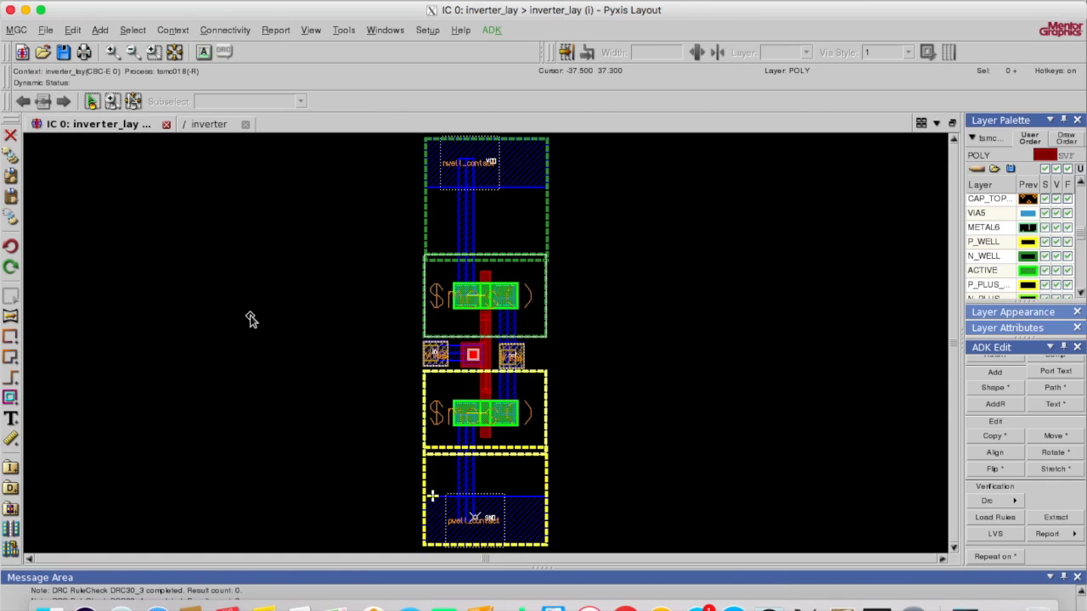
Step: Rerun the DRC check on the whole layout with both well contacts in place and enlarge the message area
left_click(1003, 498)
left_click(1041, 505)
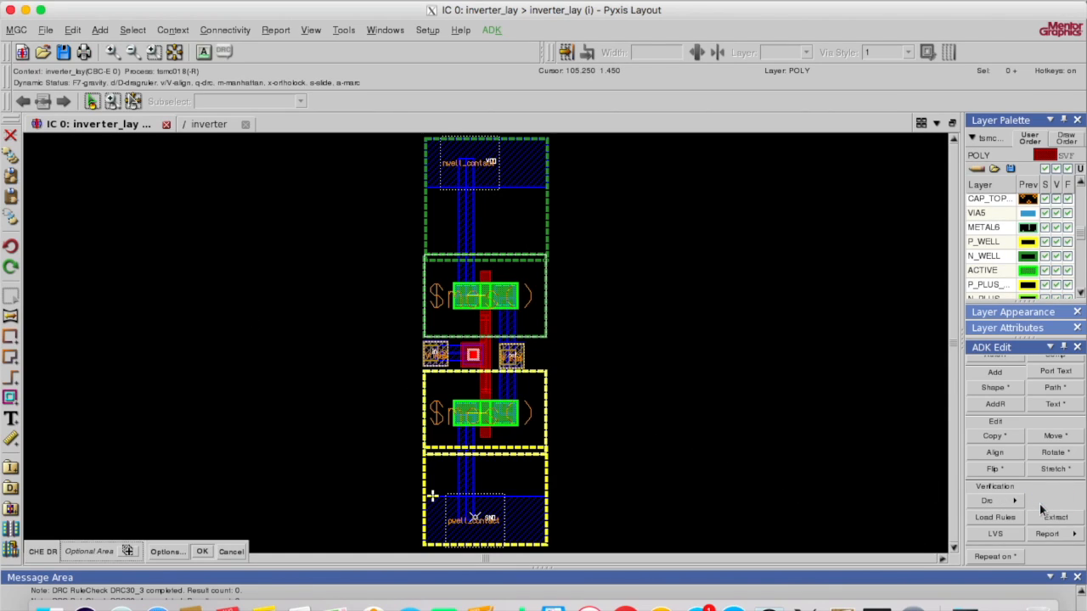
left_click(203, 552)
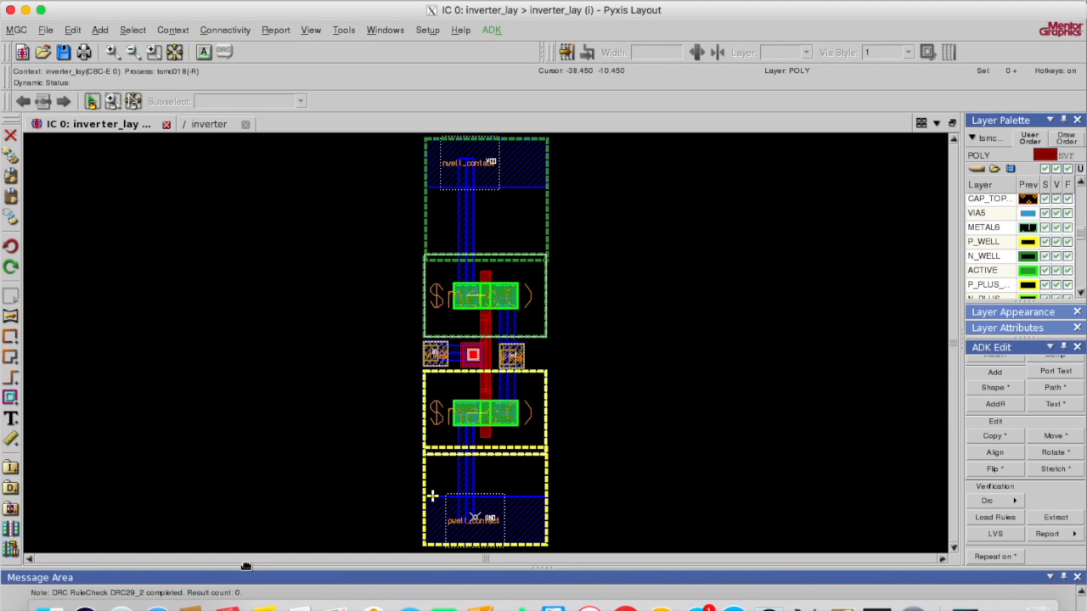
left_click_drag(246, 567, 260, 468)
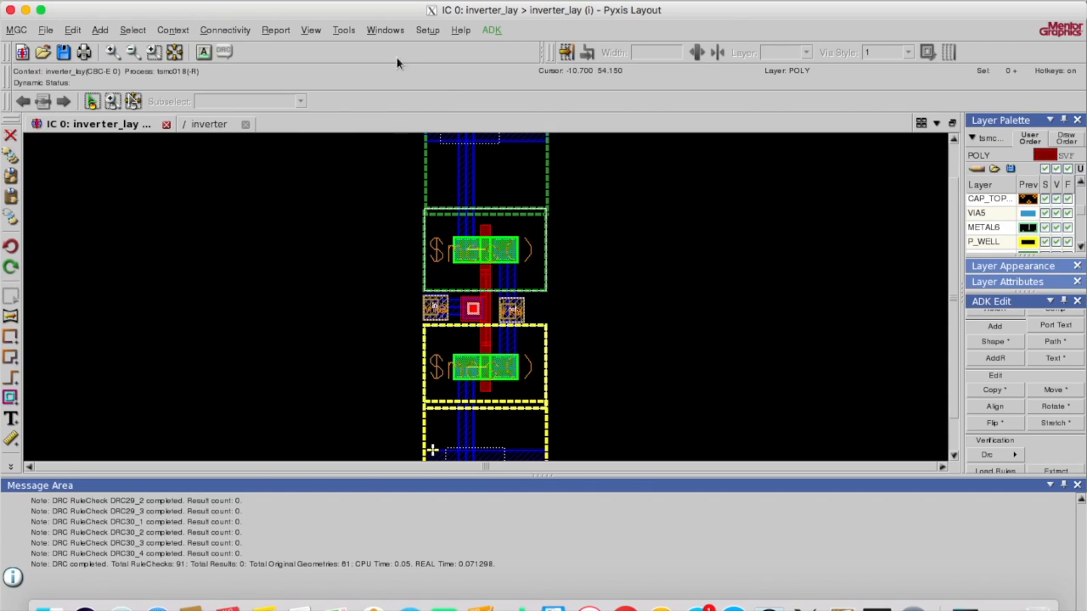
Step: Launch a Calibre LVS run for the inverter layout
left_click(348, 32)
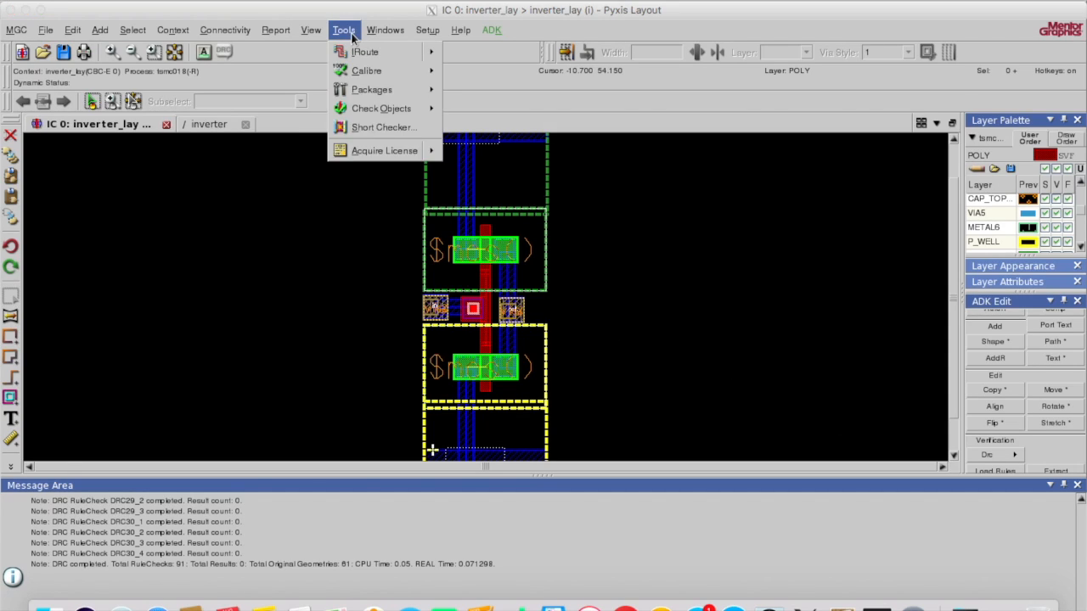
mouse_move(383, 80)
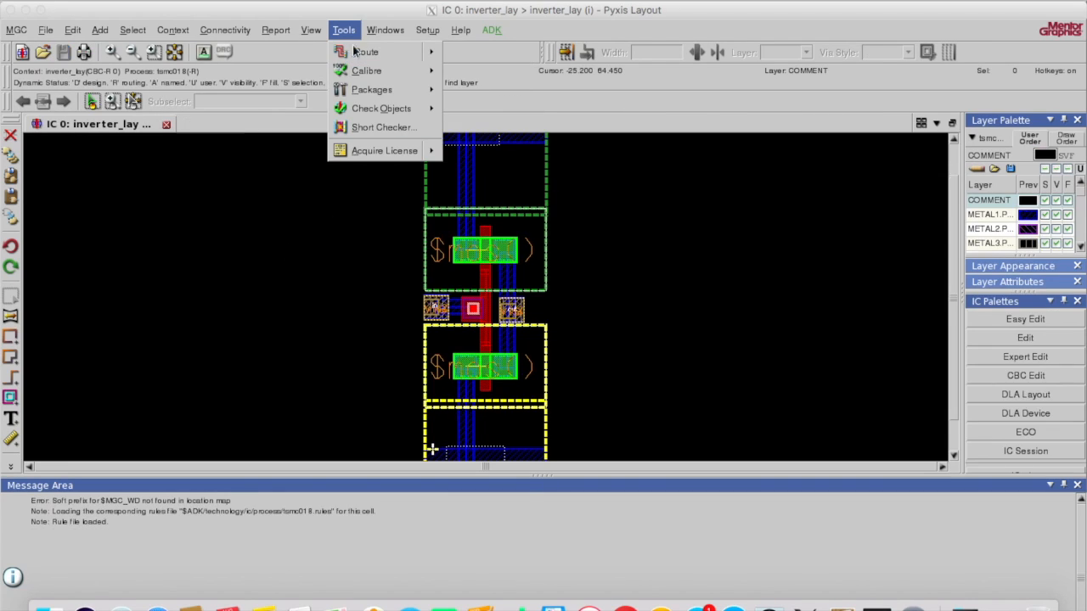
mouse_move(409, 79)
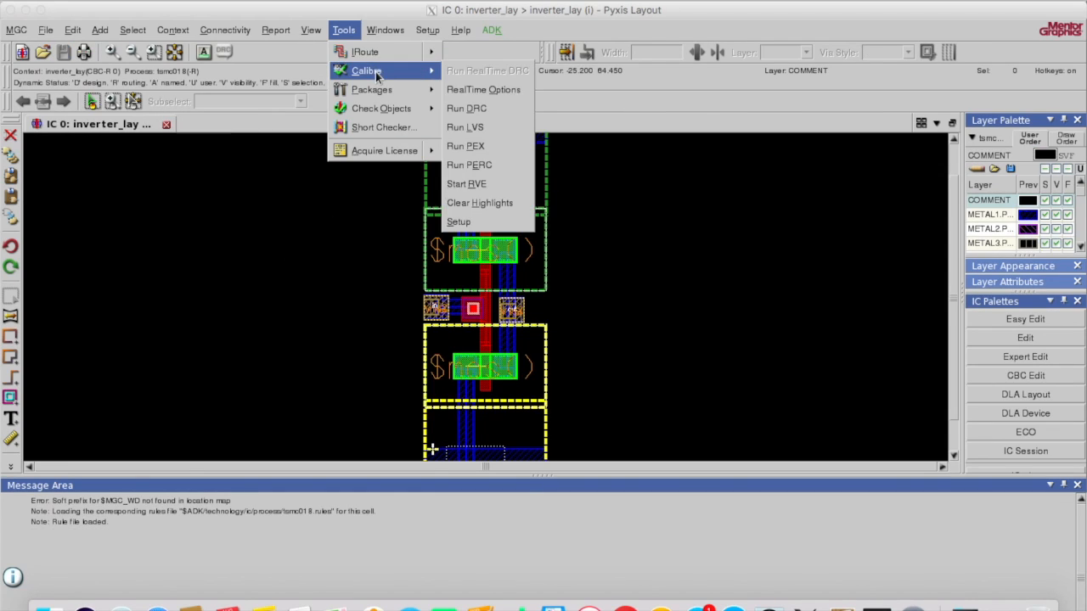
left_click(494, 130)
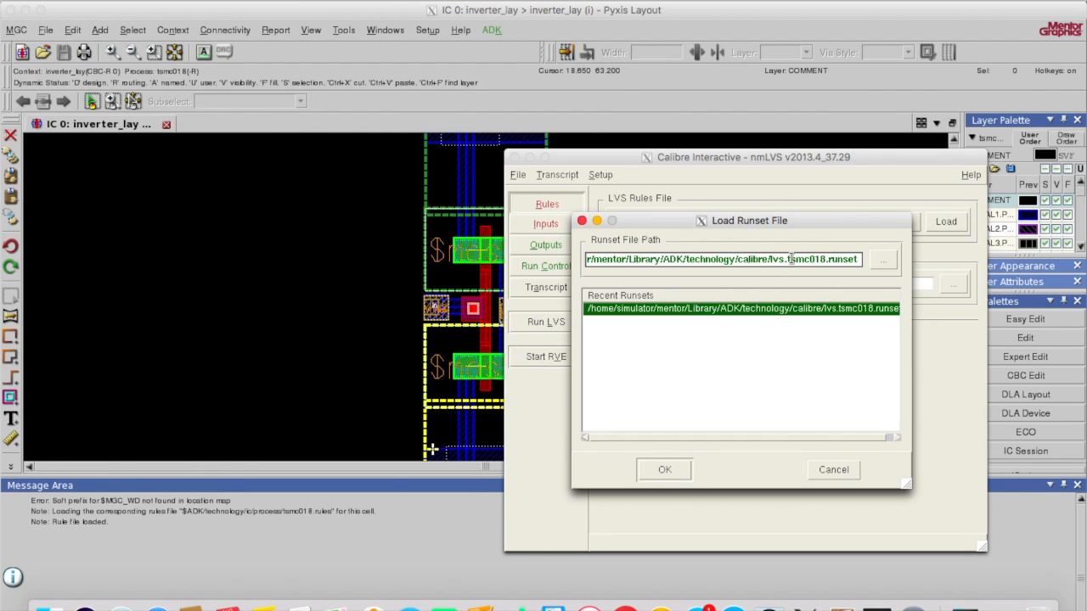
Step: Load the lvs.tsmc018.runset runset and set the LVS run directory to /home/vlsi/demo/inverter_lay
left_click(665, 470)
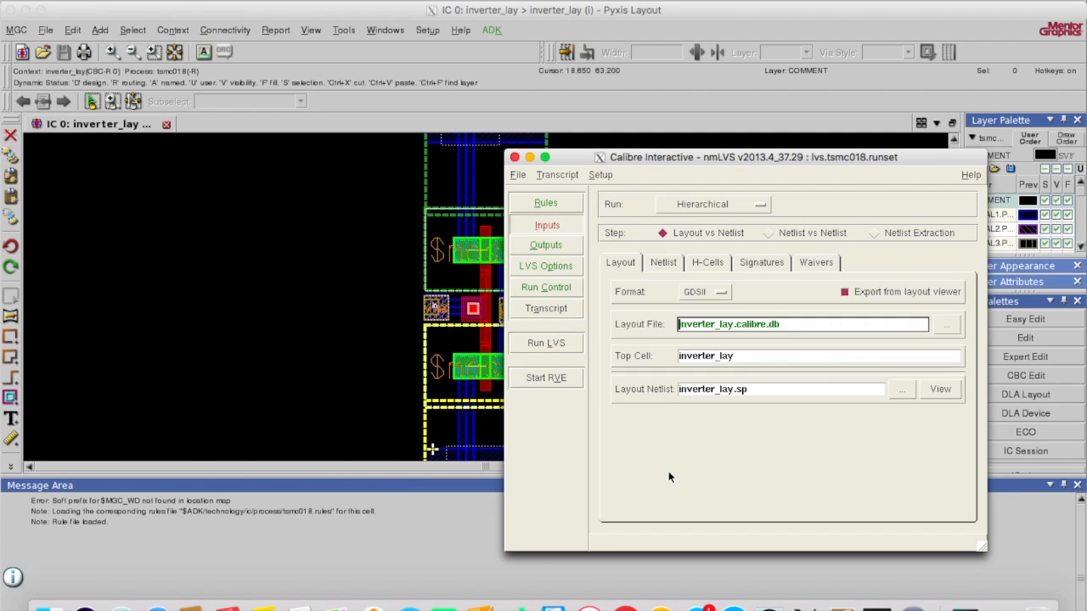
left_click(547, 206)
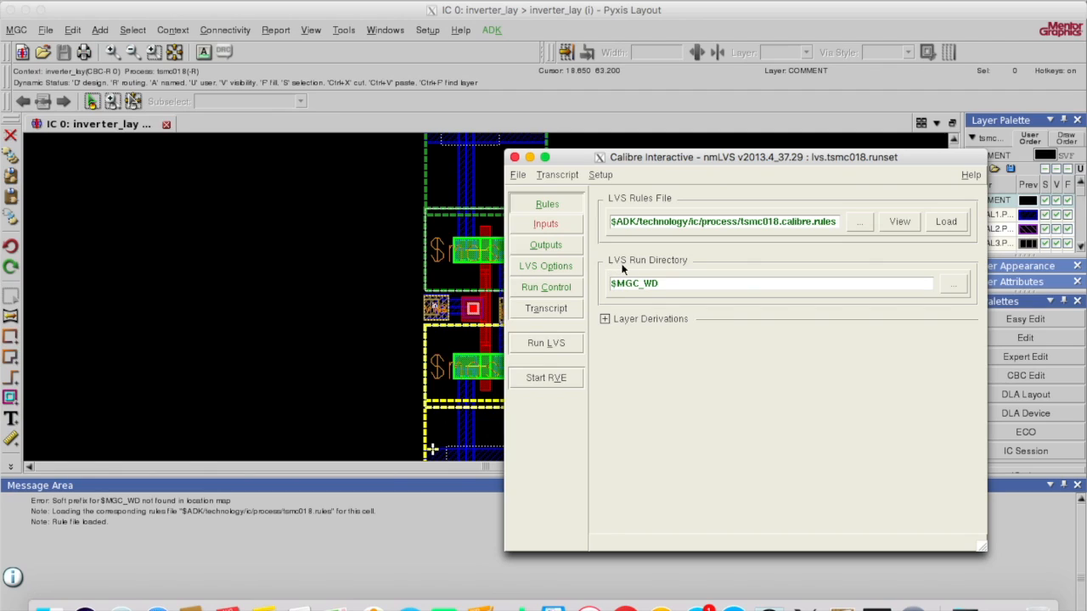
left_click(951, 289)
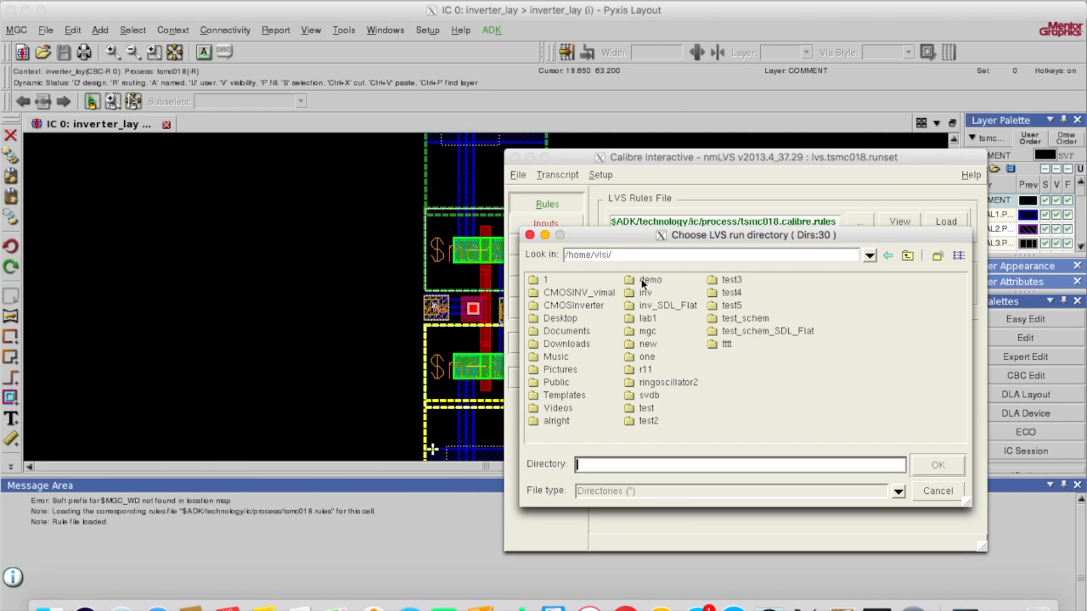
double_click(643, 281)
left_click(582, 293)
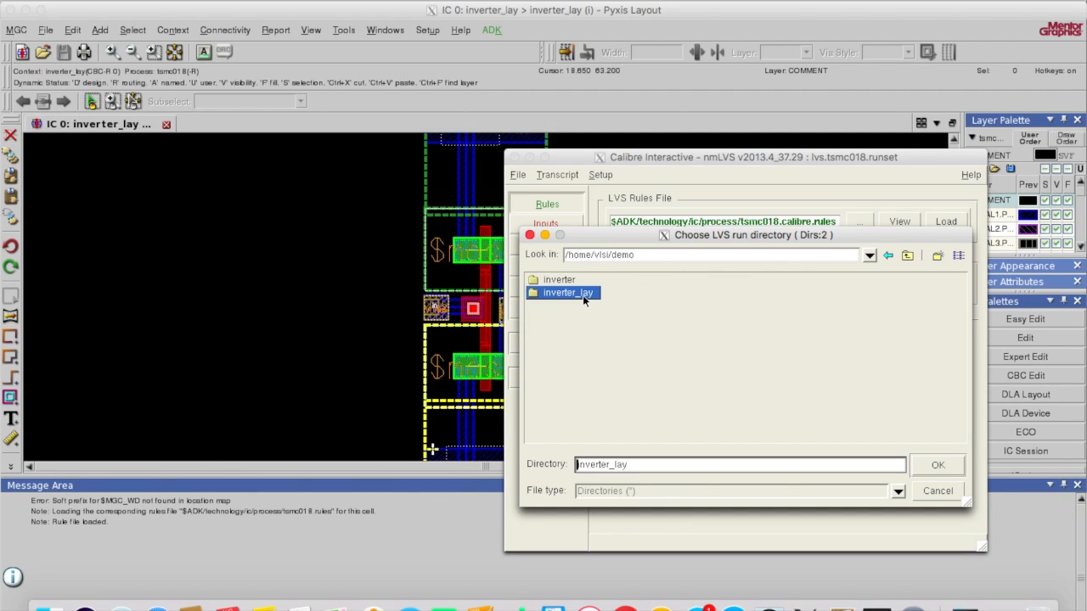
left_click(922, 467)
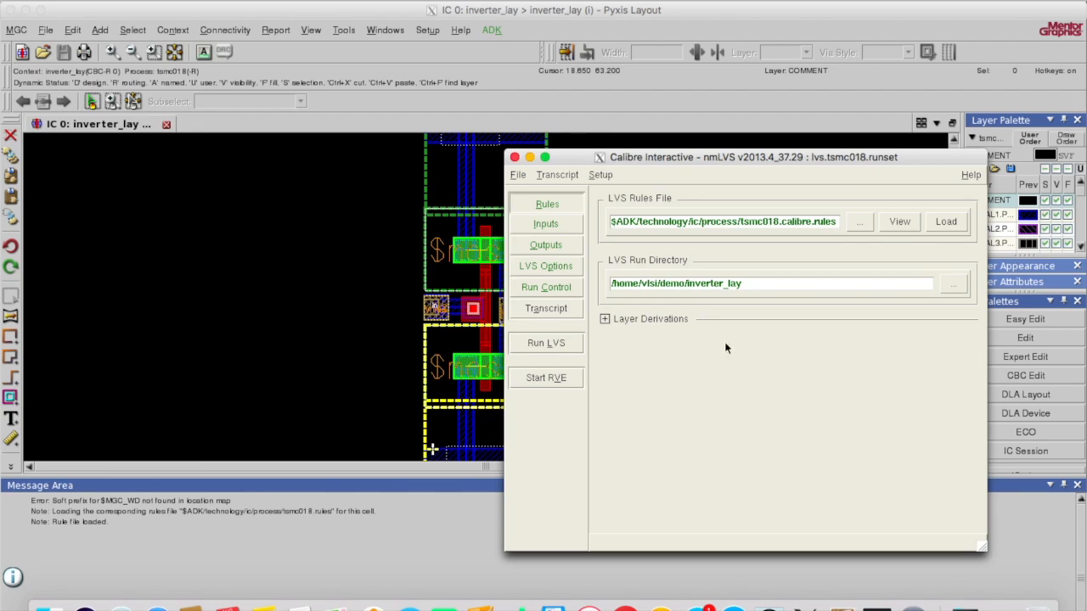
Step: Enable netlist export from the schematic viewer in the LVS inputs and inspect the source netlist inverter_lay.src.net
left_click(548, 225)
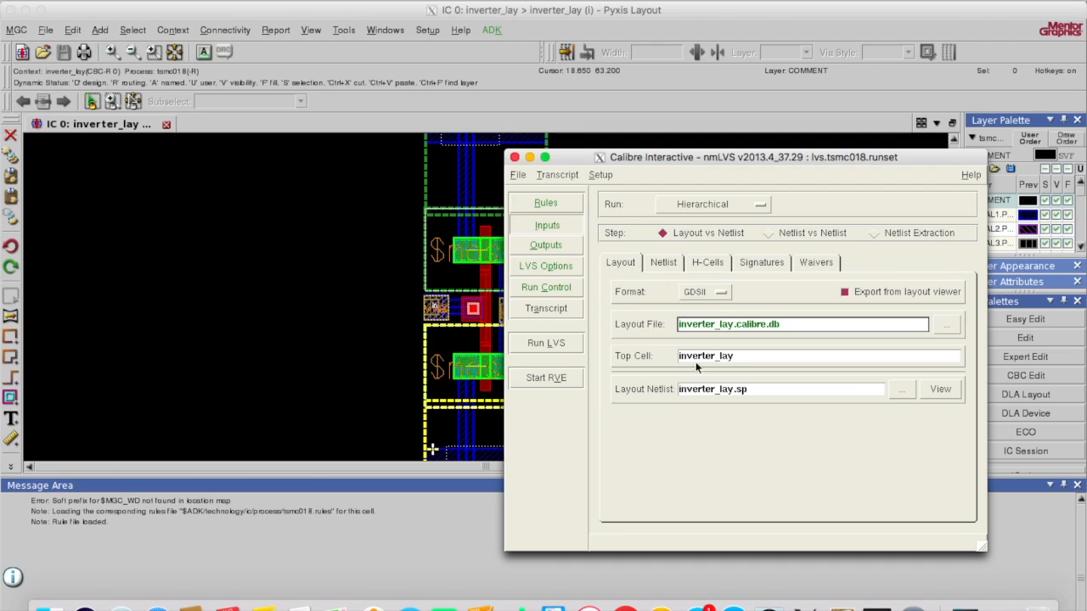
left_click(658, 265)
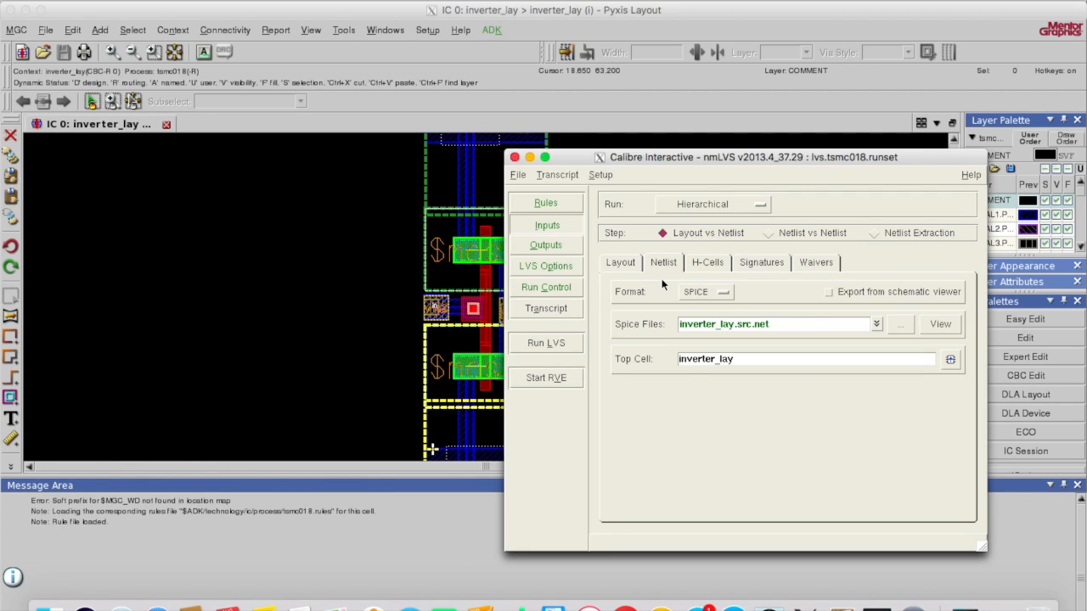
left_click(828, 292)
left_click(942, 327)
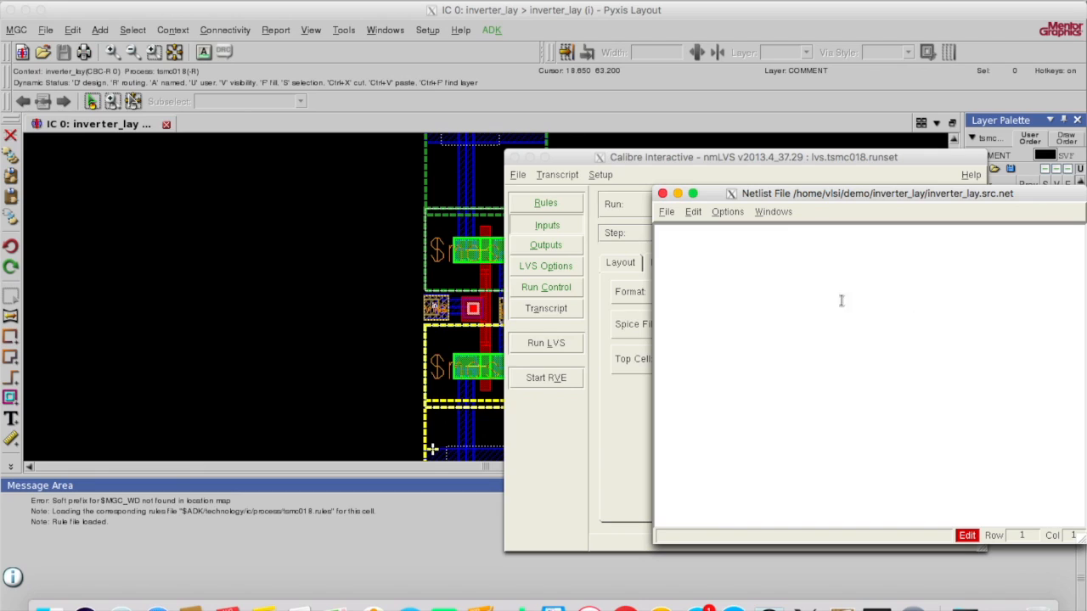
left_click(663, 194)
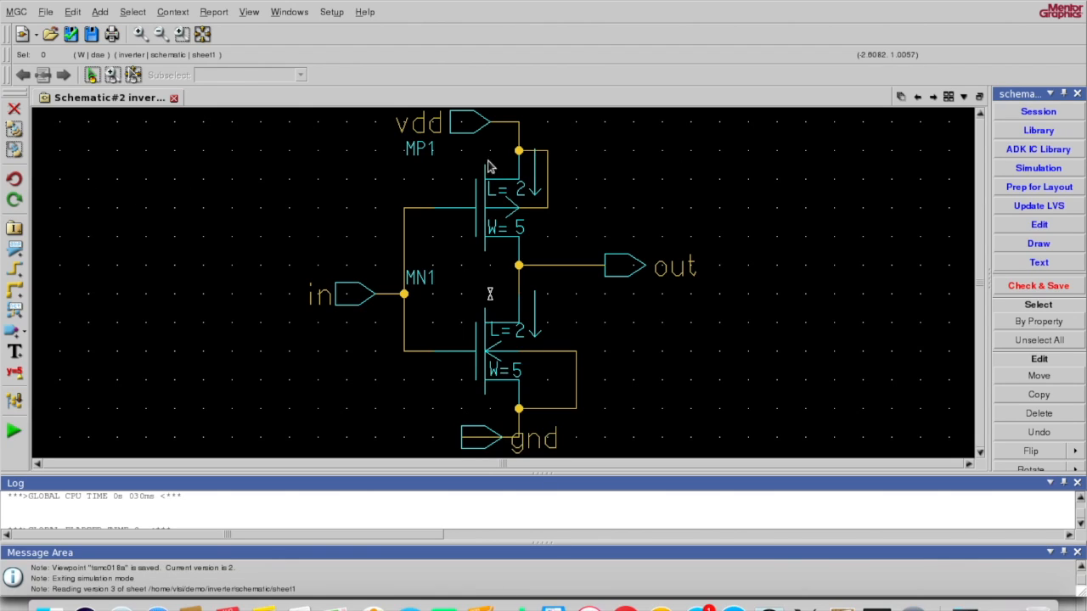
Step: Enter simulation mode for the inverter schematic in the schematic editor and open its ELDO netlist
left_click(1024, 168)
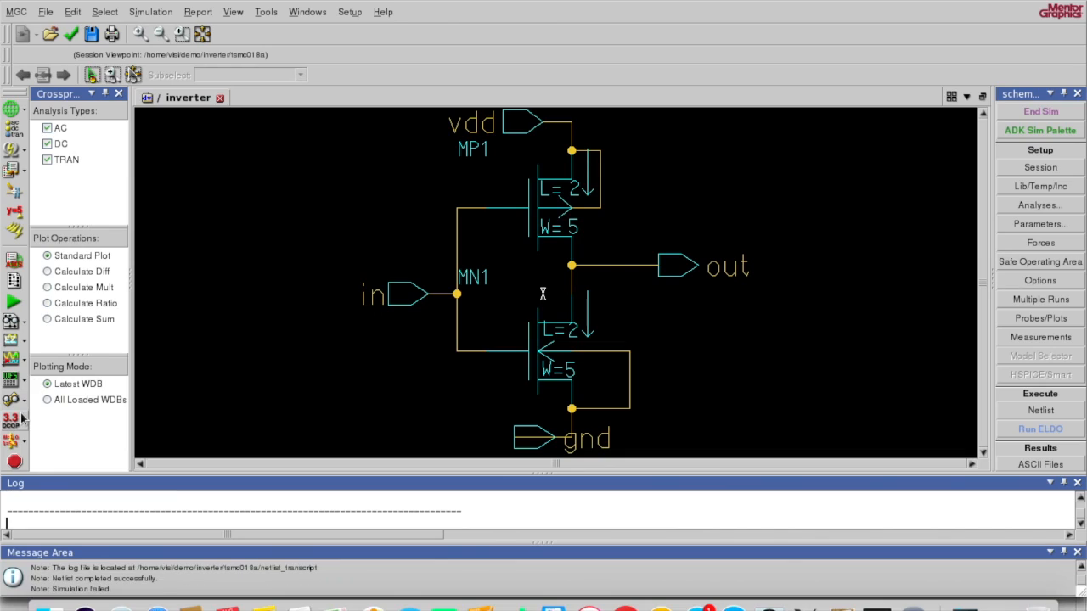
left_click(25, 327)
left_click(71, 302)
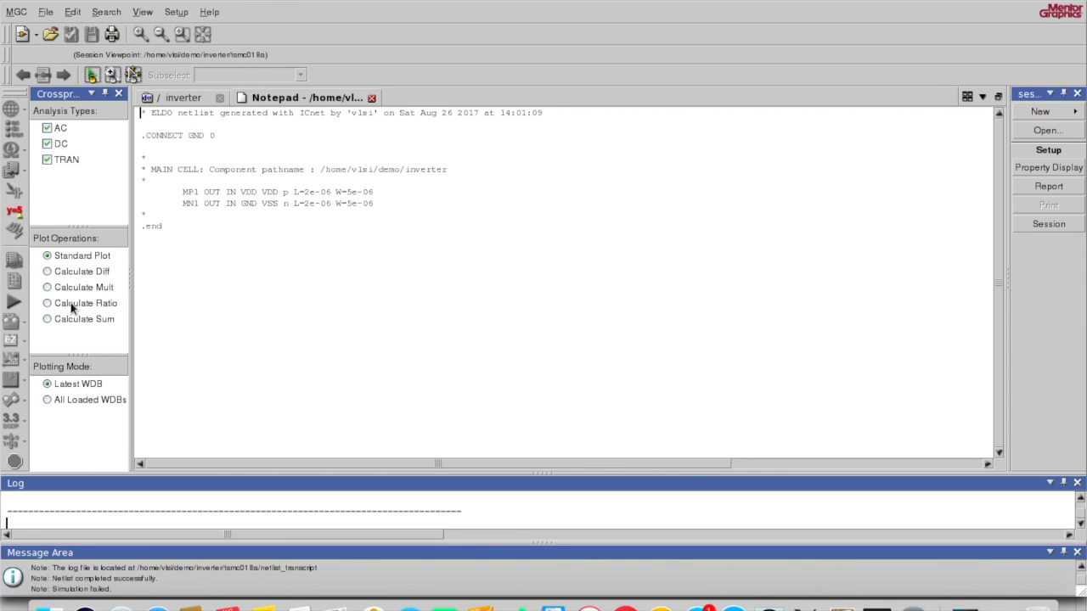
Step: Export the ELDO netlist to /home/vlsi/demo/inverter_lay/inverter_lay.src.net, replacing the existing file
right_click(340, 251)
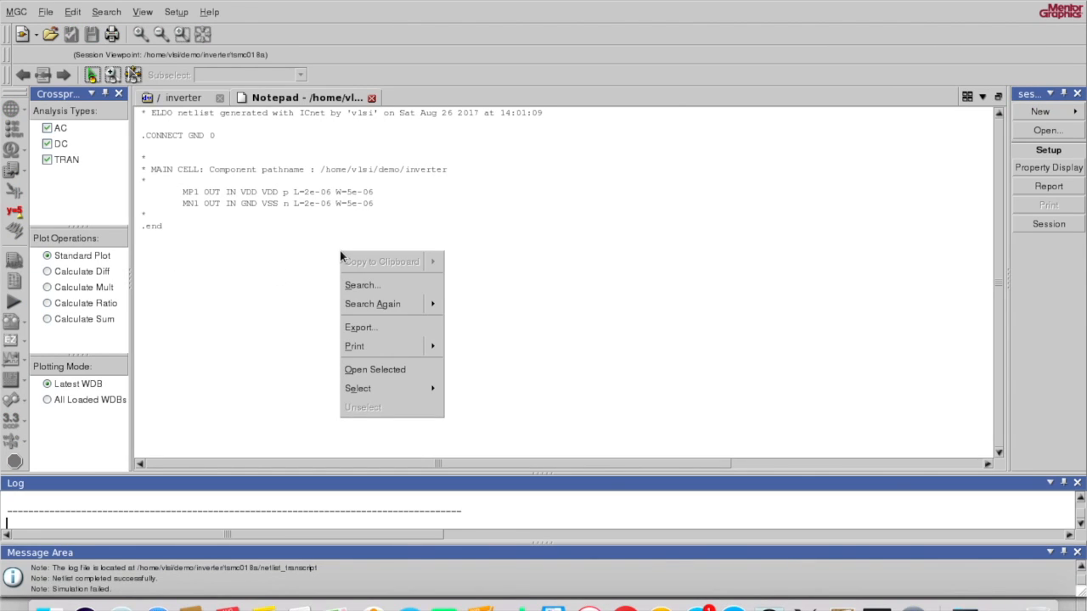
left_click(368, 327)
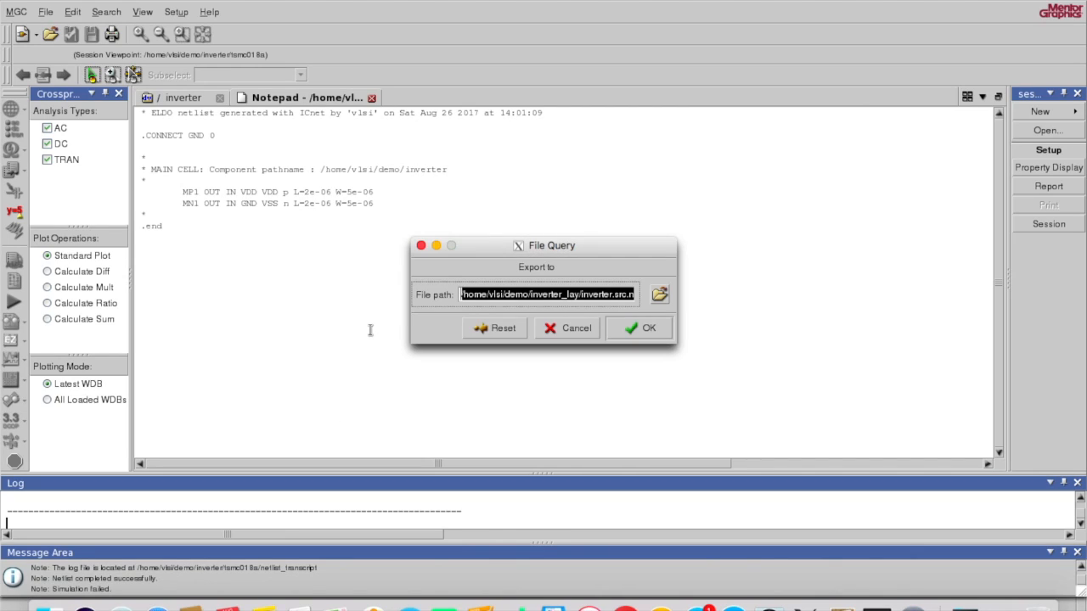
left_click(659, 297)
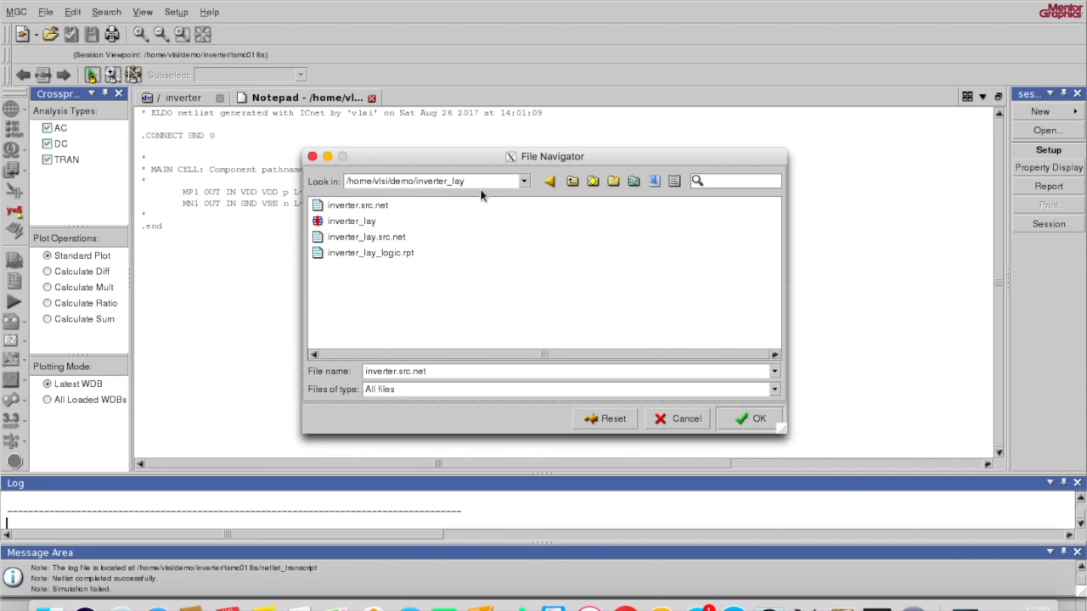
left_click(439, 370)
key("Left")
key("Left")
key("Left")
key("Left")
key("Left")
key("Left")
key("Left")
key("Left")
key("Delete")
type("_lay")
left_click(739, 419)
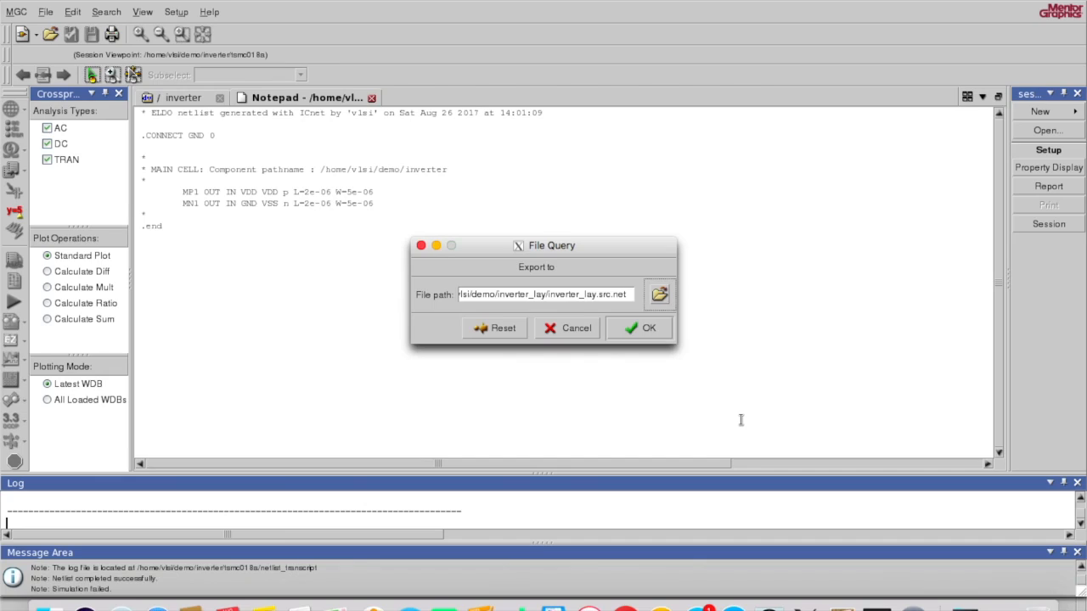
left_click(652, 329)
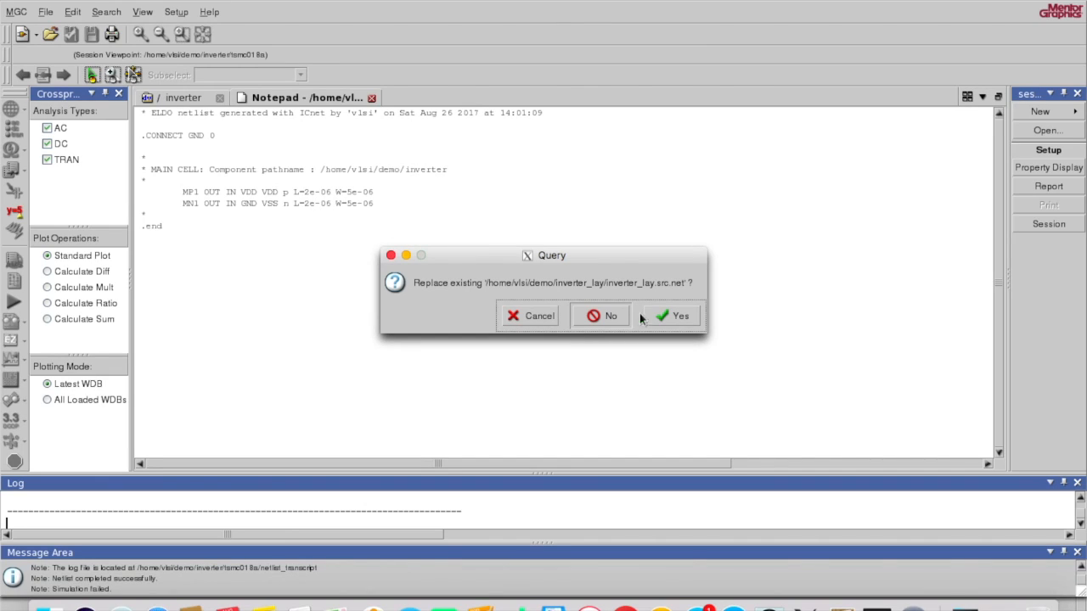
left_click(665, 313)
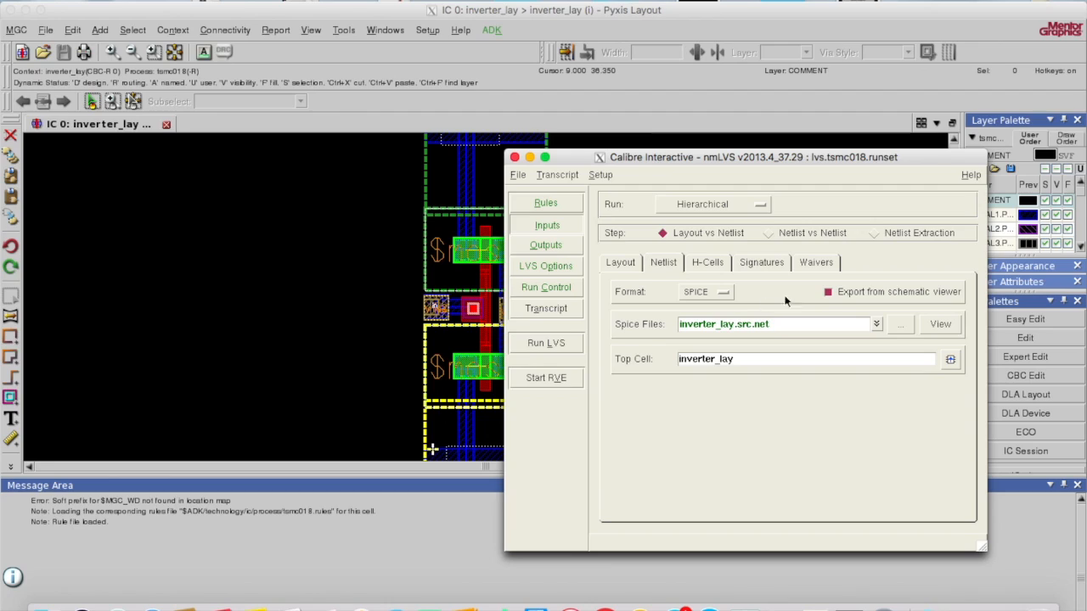
Step: In the LVS source netlist, add the line ".subckt inverter_lay in out gnd vdd" and change the closing line to ".ends"
left_click(928, 324)
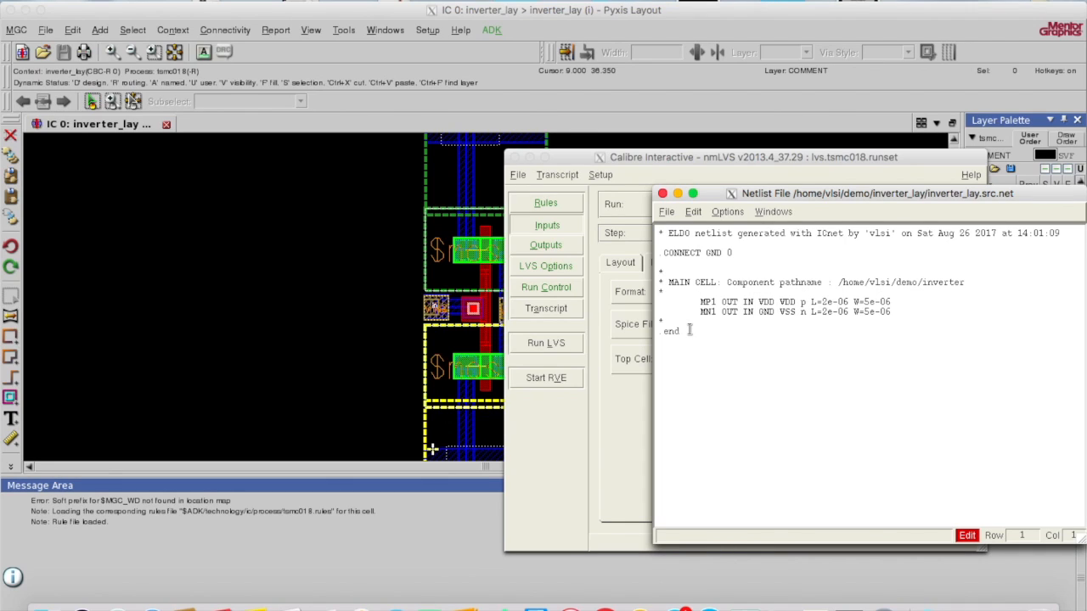
left_click_drag(759, 190, 661, 150)
left_click(876, 500)
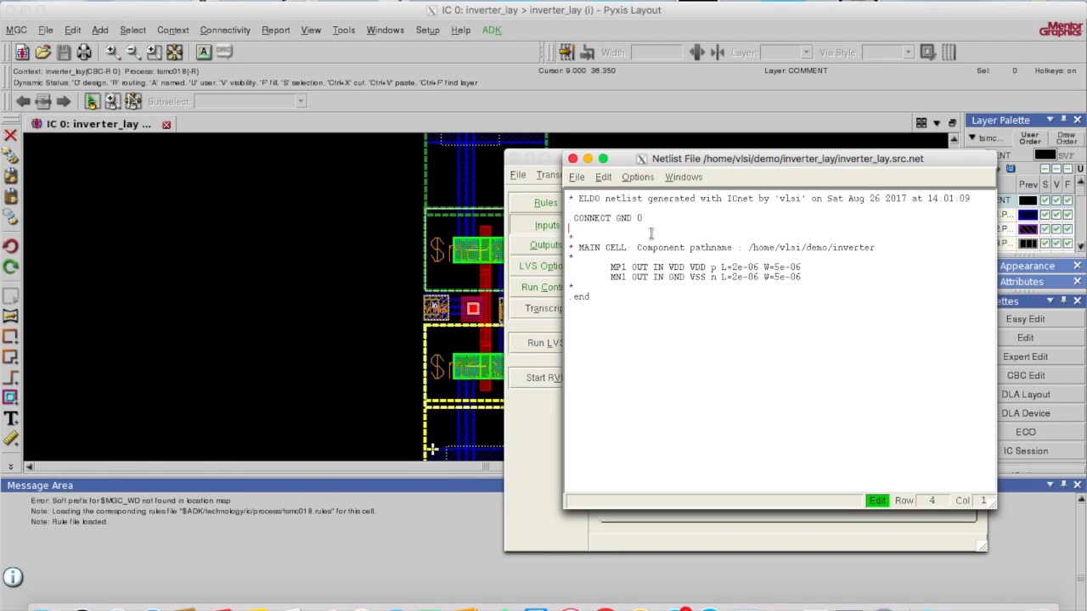
type(".subckt inverte")
type("r_lay in out g")
key("Down")
key("Down")
key("Down")
key("Down")
key("Down")
key("Down")
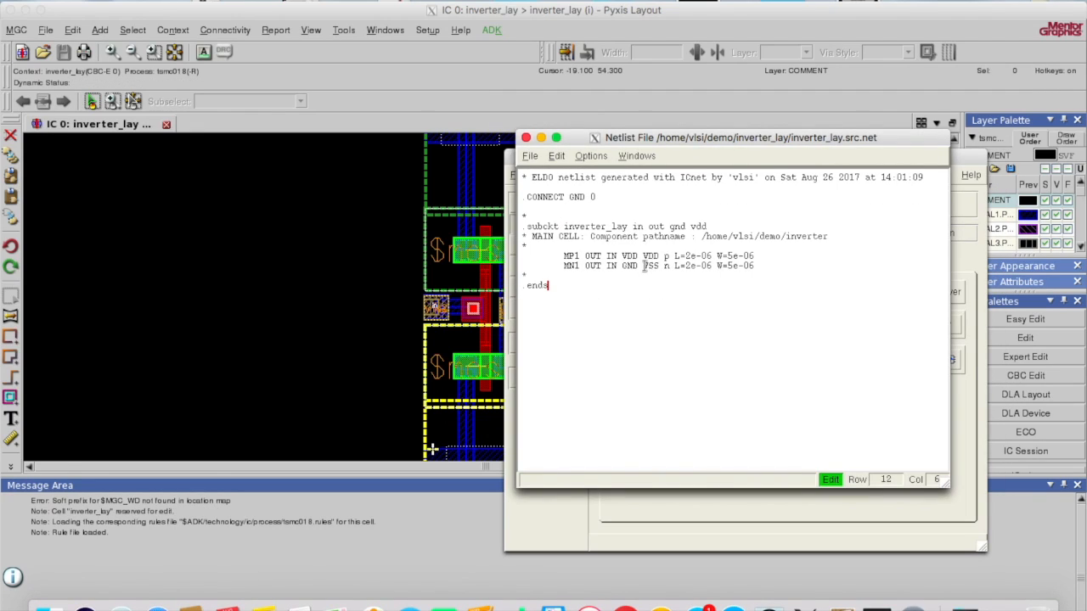
Step: Change the bulk connection of MN1 from VSS to GND, then save and close the source netlist
left_click(652, 266)
key("BackSpace")
key("BackSpace")
key("BackSpace")
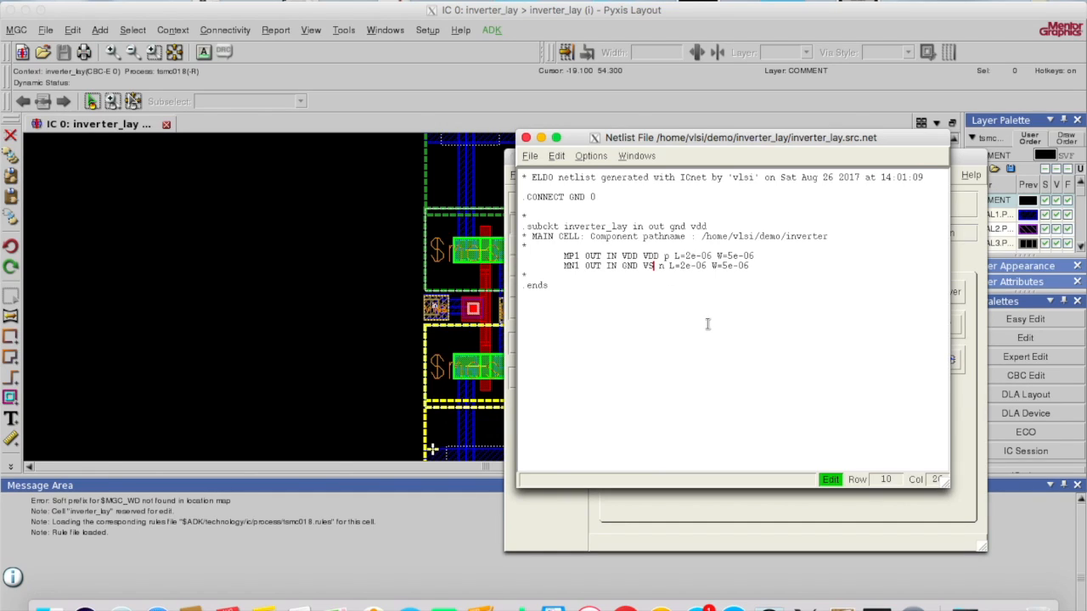
type("GND")
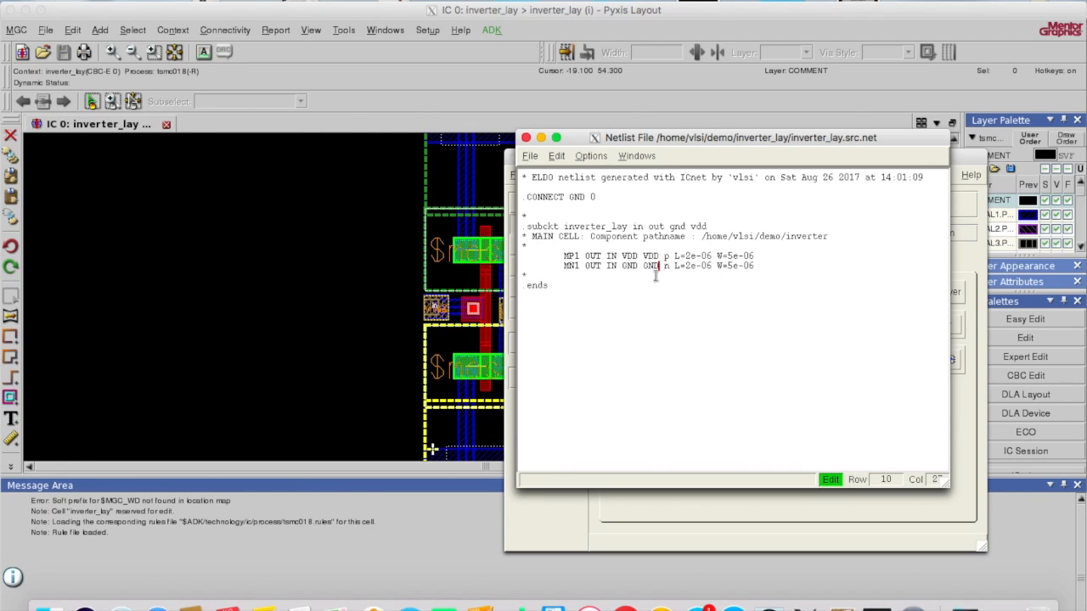
left_click(530, 156)
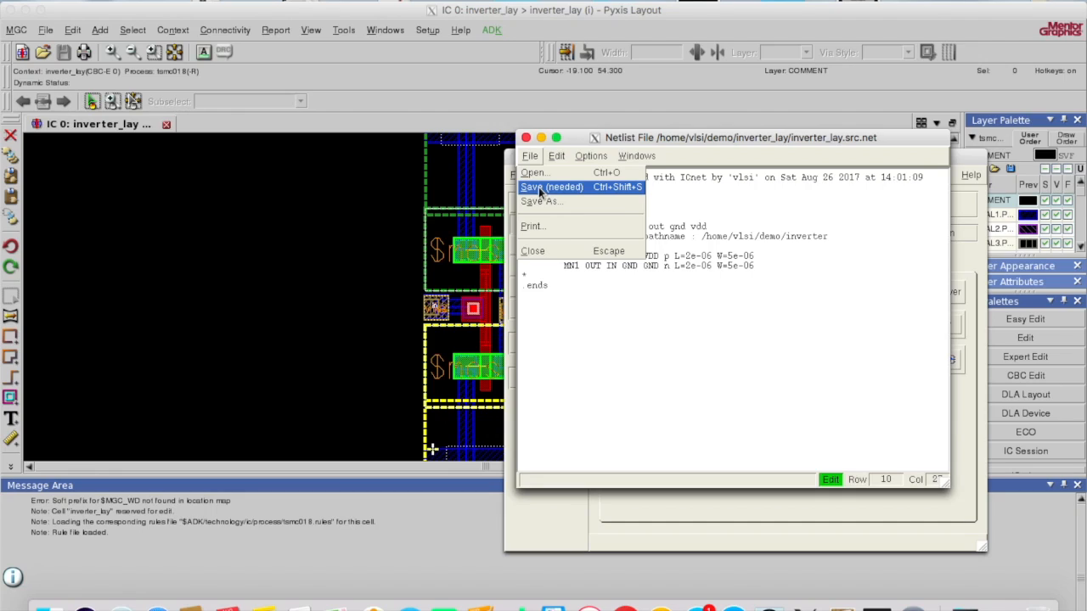
left_click(540, 191)
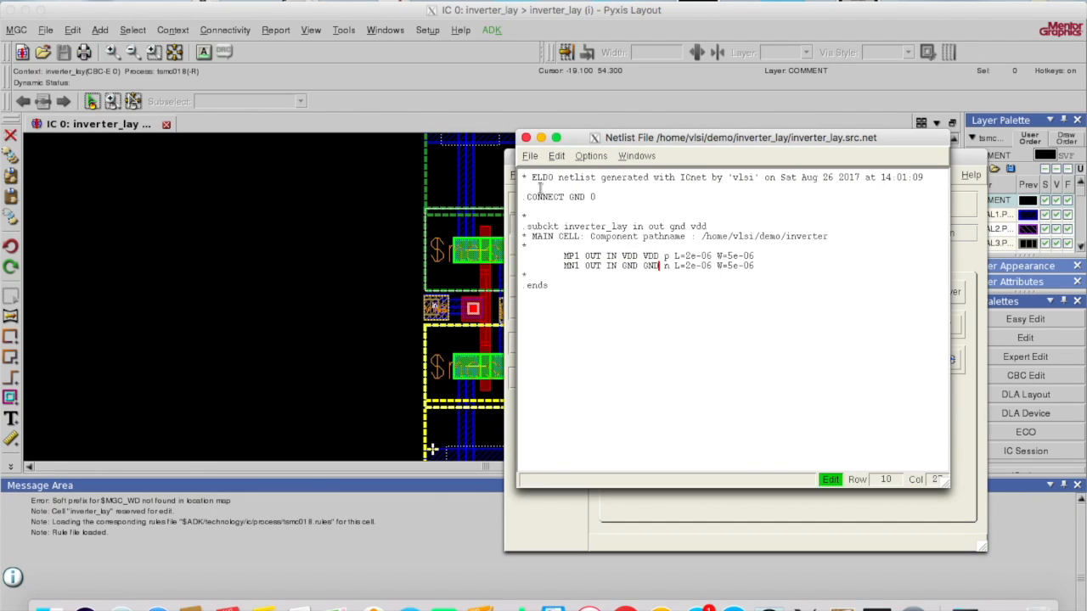
left_click(526, 138)
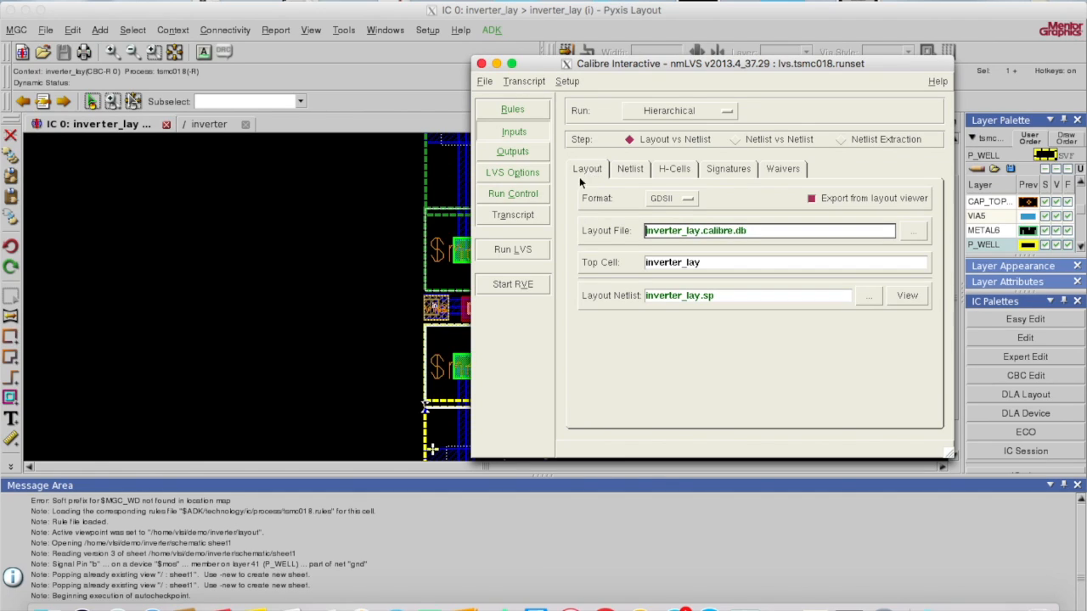
Step: Compare the extracted layout netlist inverter_lay.sp with the source netlist inverter_lay.src.net, checking their subcircuit and transistor lines
left_click(906, 297)
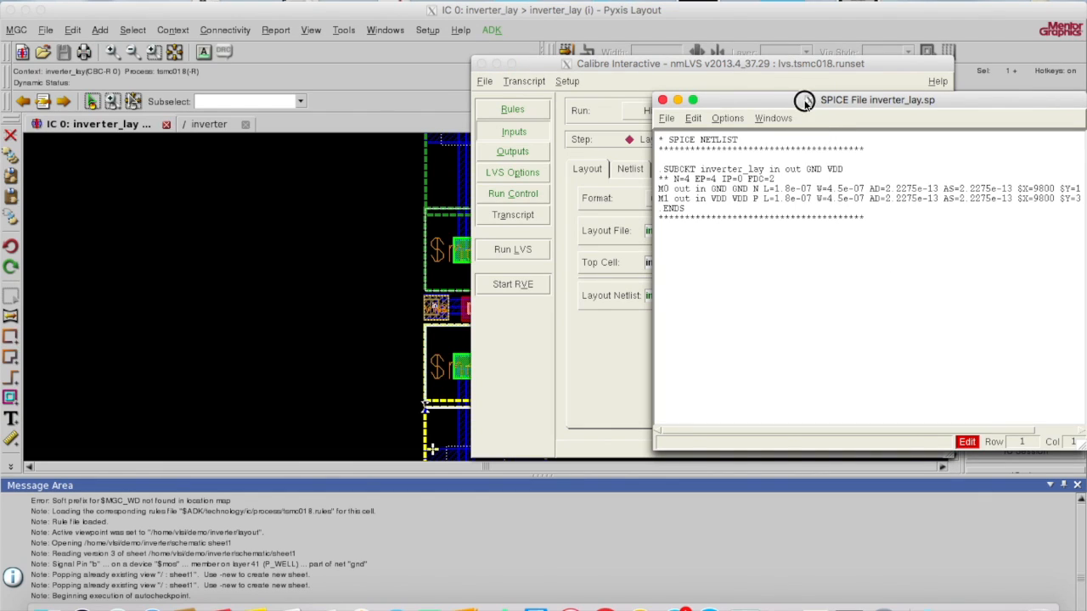
left_click_drag(804, 99, 671, 96)
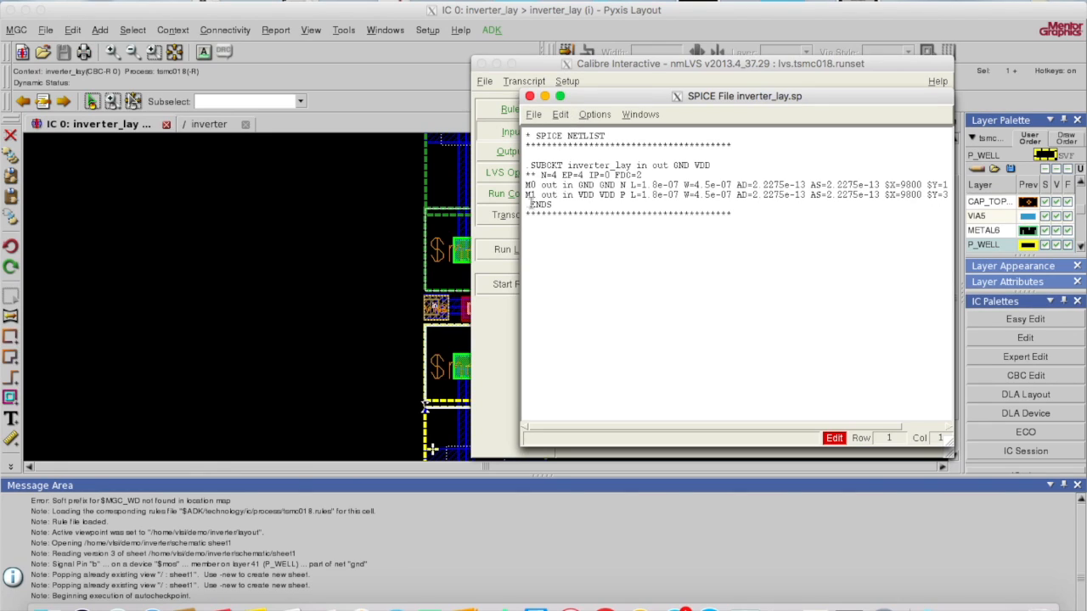
left_click(530, 96)
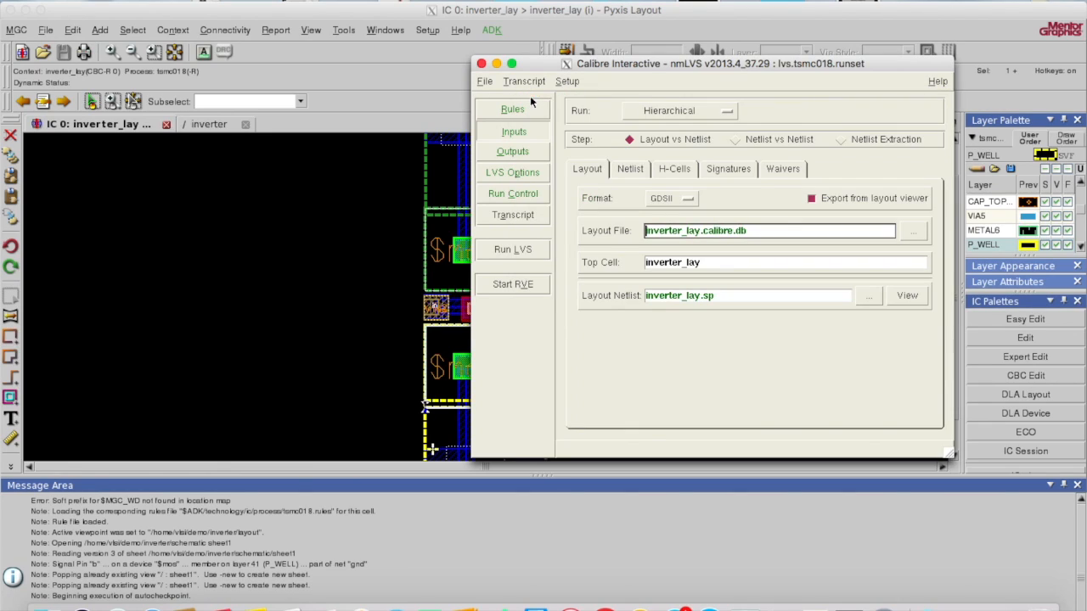
left_click(630, 168)
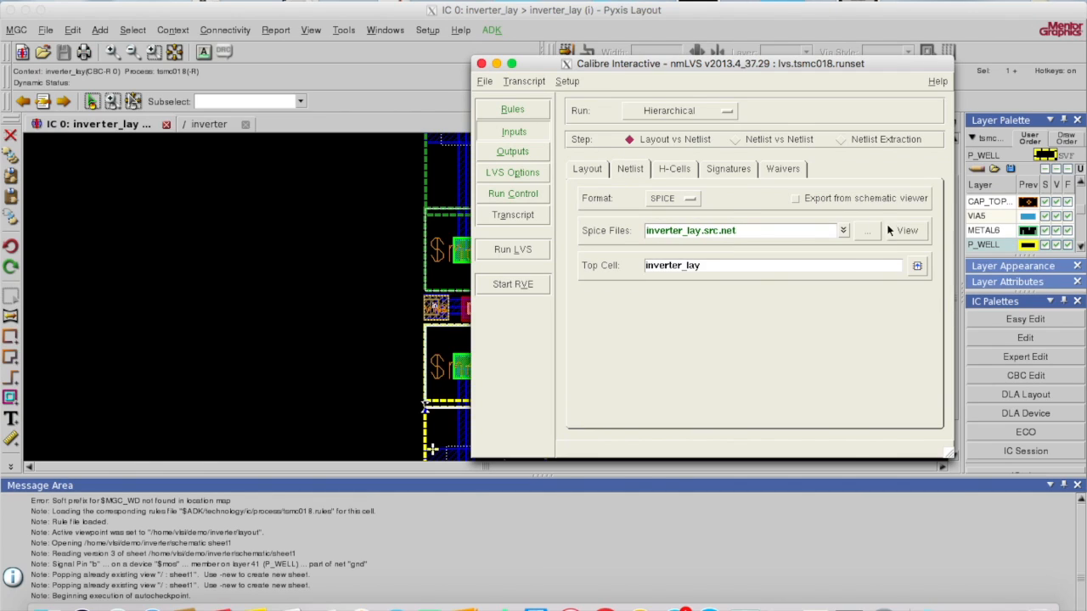
left_click(905, 231)
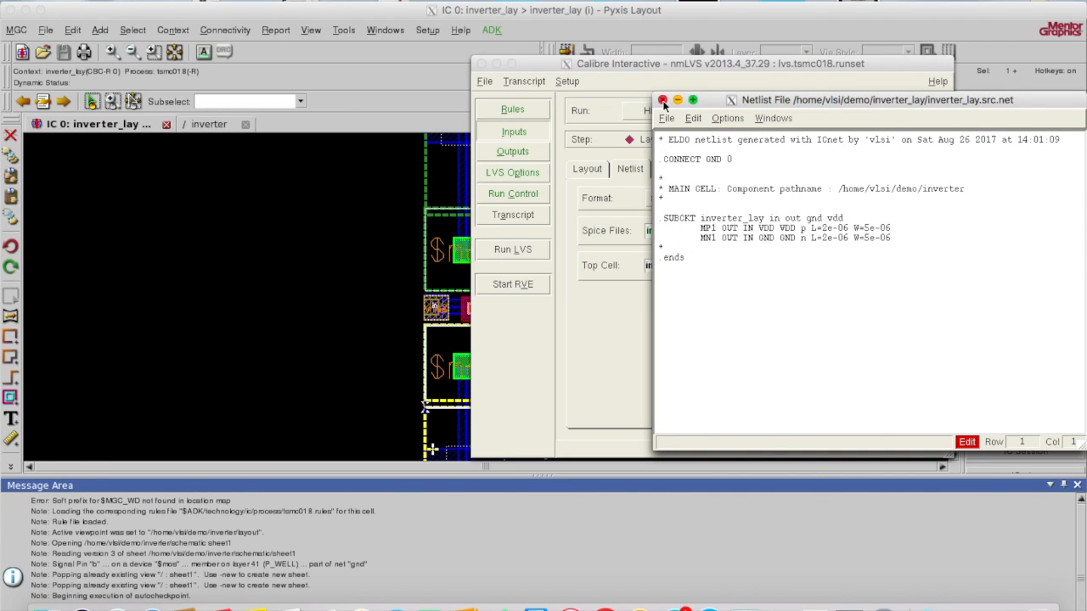
left_click(663, 101)
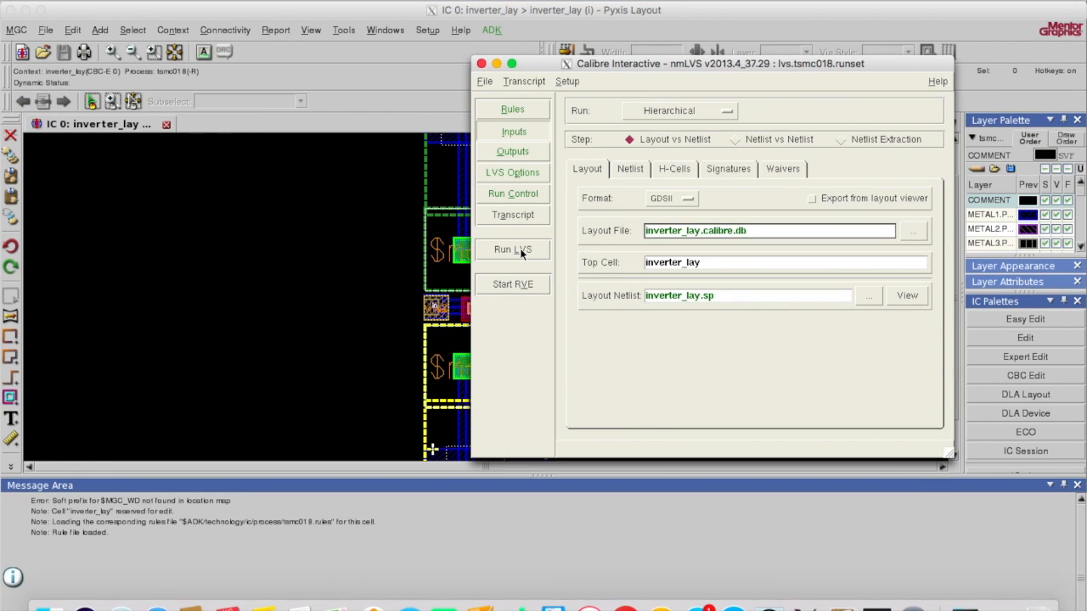
Step: Run LVS on inverter_lay and expand the comparison results down to the individual property errors
left_click(513, 249)
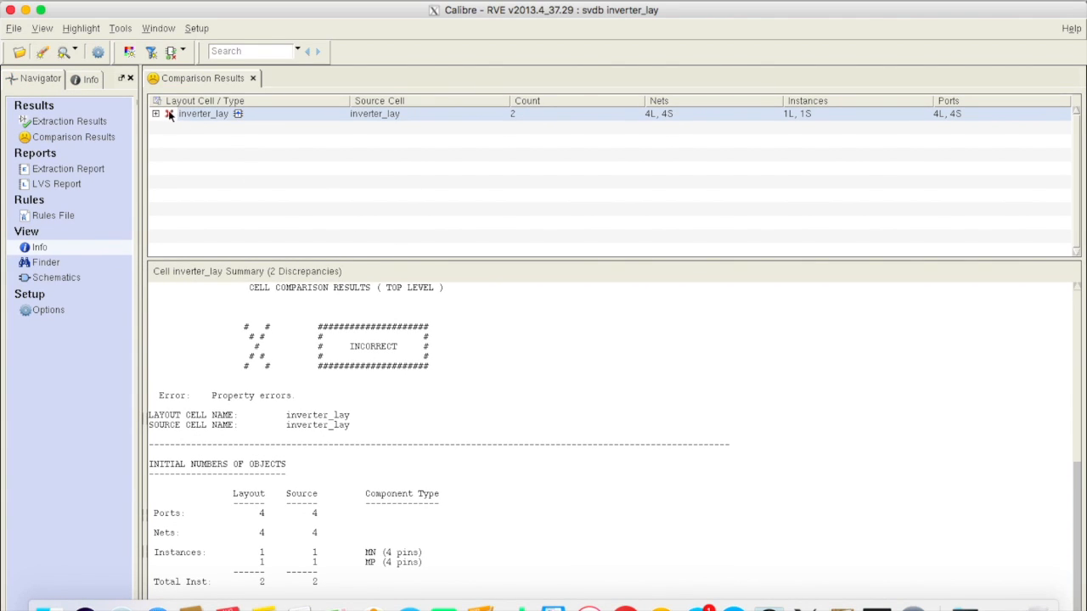
left_click(155, 113)
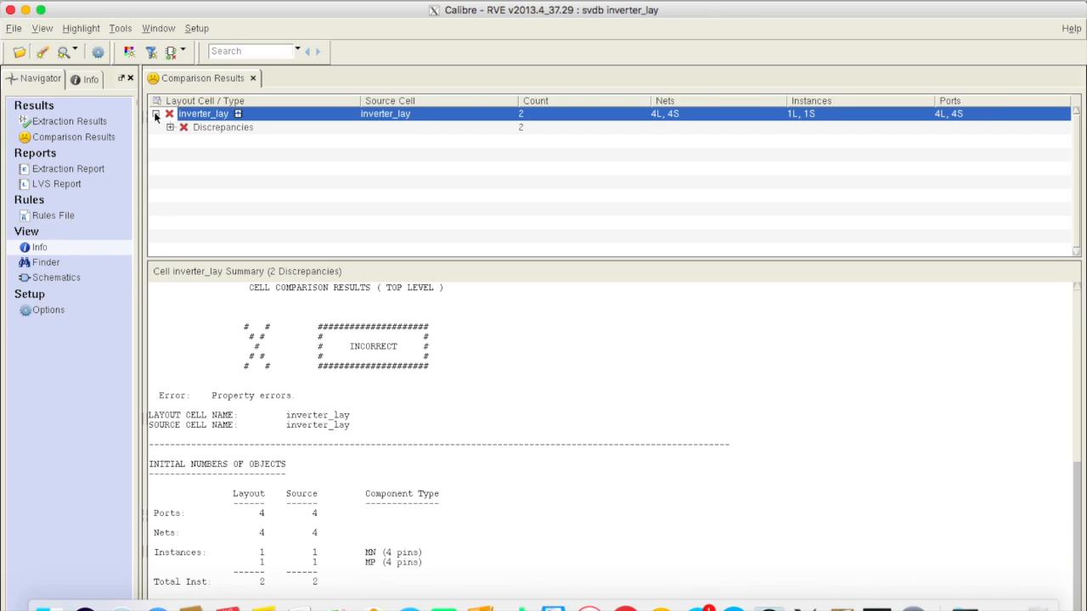
left_click(212, 129)
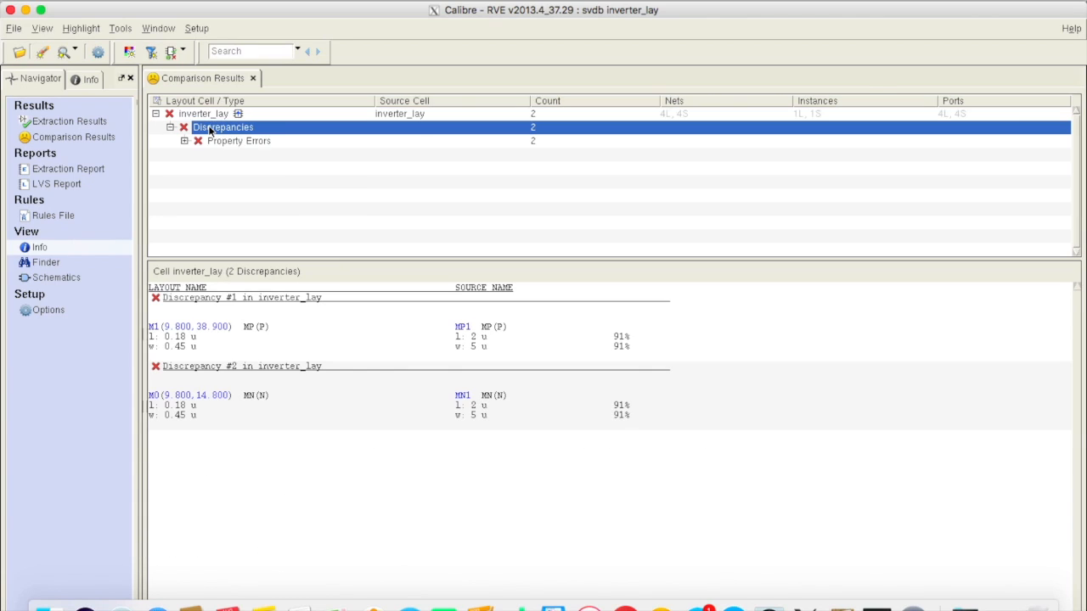
left_click(222, 141)
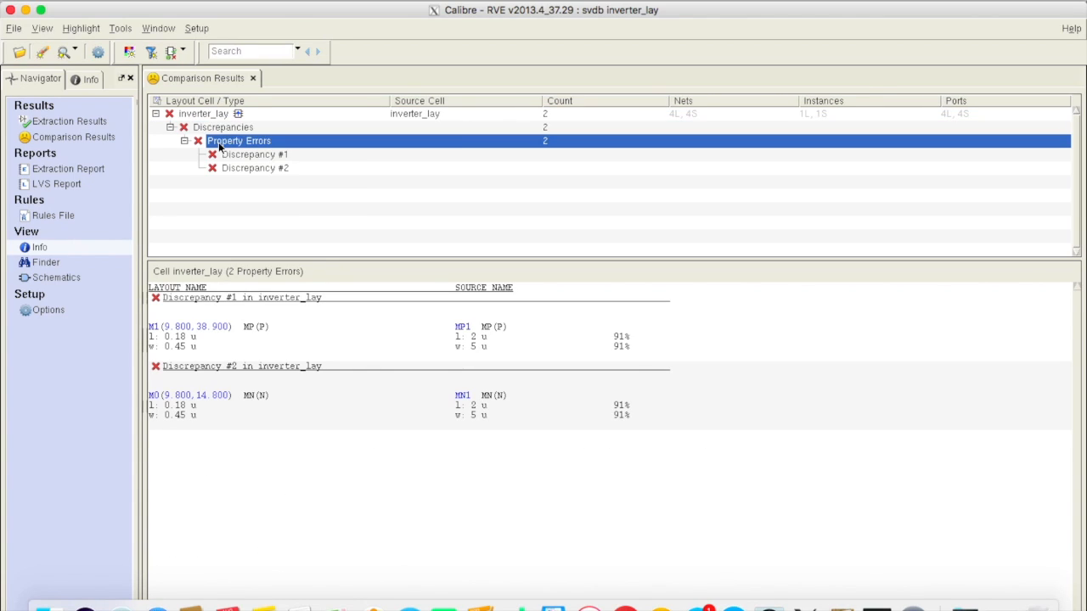
Step: Inspect property errors Discrepancy #1 and Discrepancy #2 of inverter_lay, then close the results viewer and the LVS report
left_click(234, 157)
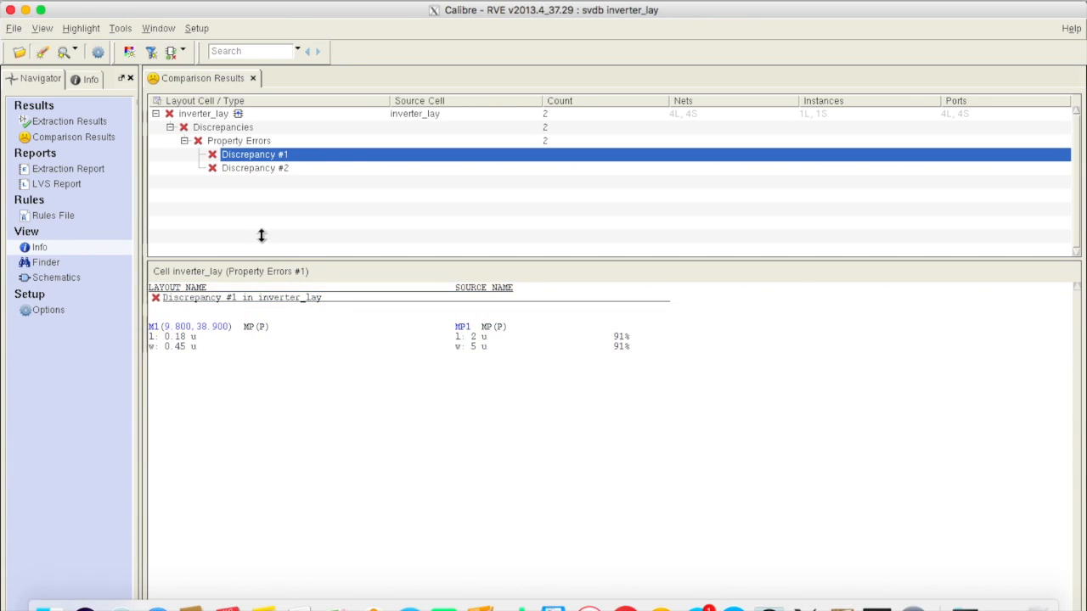
left_click(263, 168)
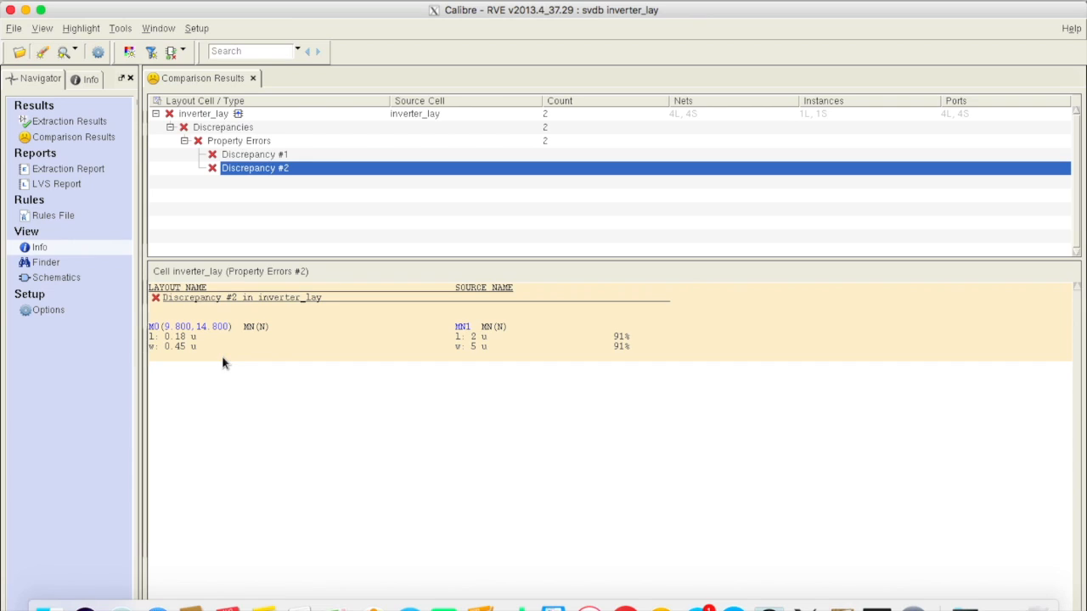
left_click(10, 11)
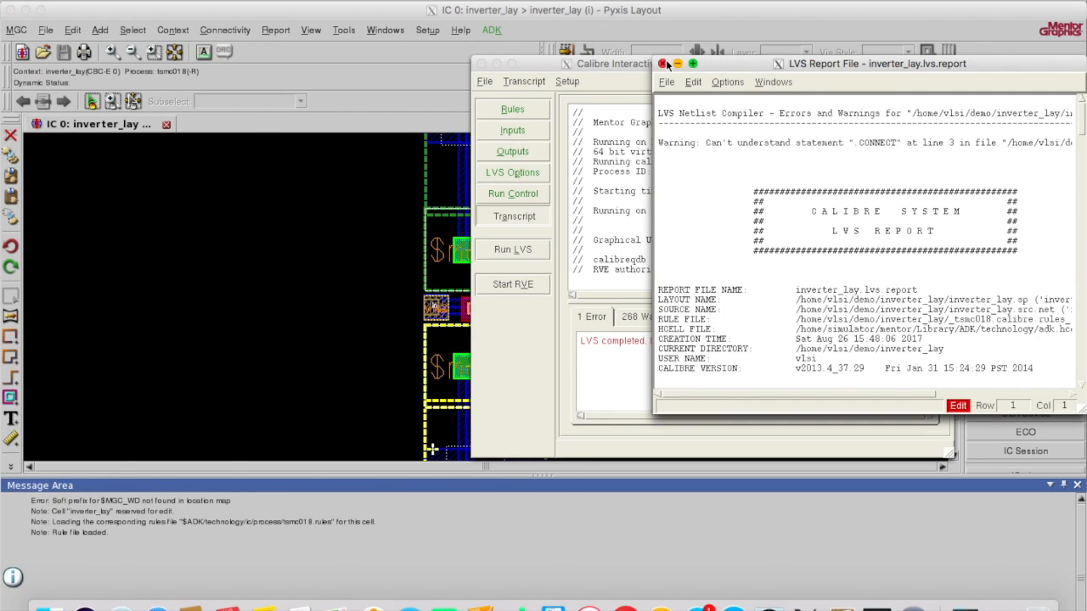
left_click(664, 64)
Step: Check the transistor lengths and widths in the extracted layout netlist inverter_lay.sp, then close it
left_click(510, 134)
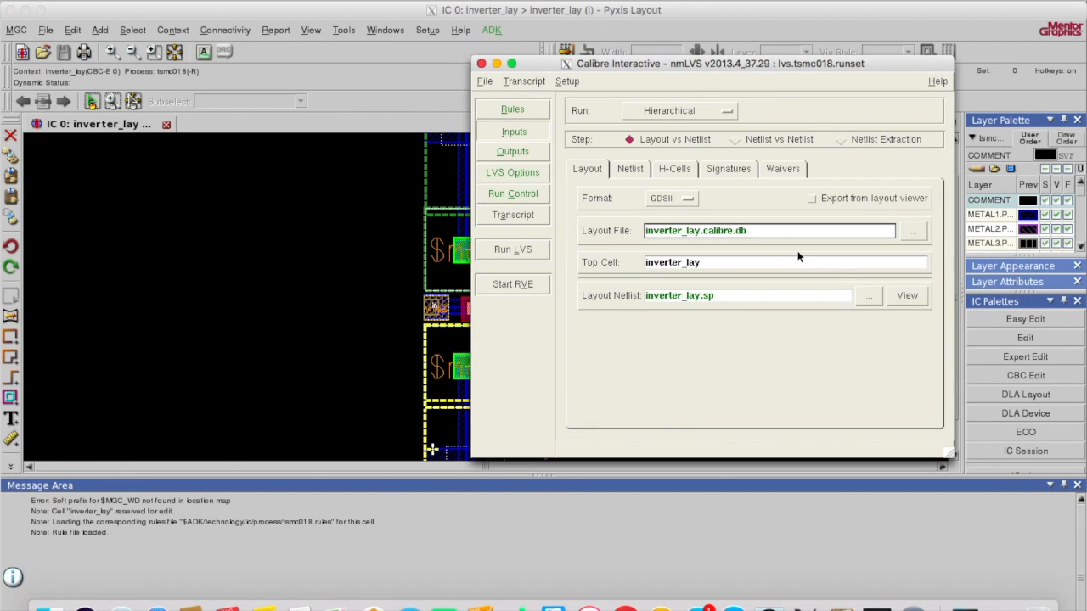
left_click(637, 172)
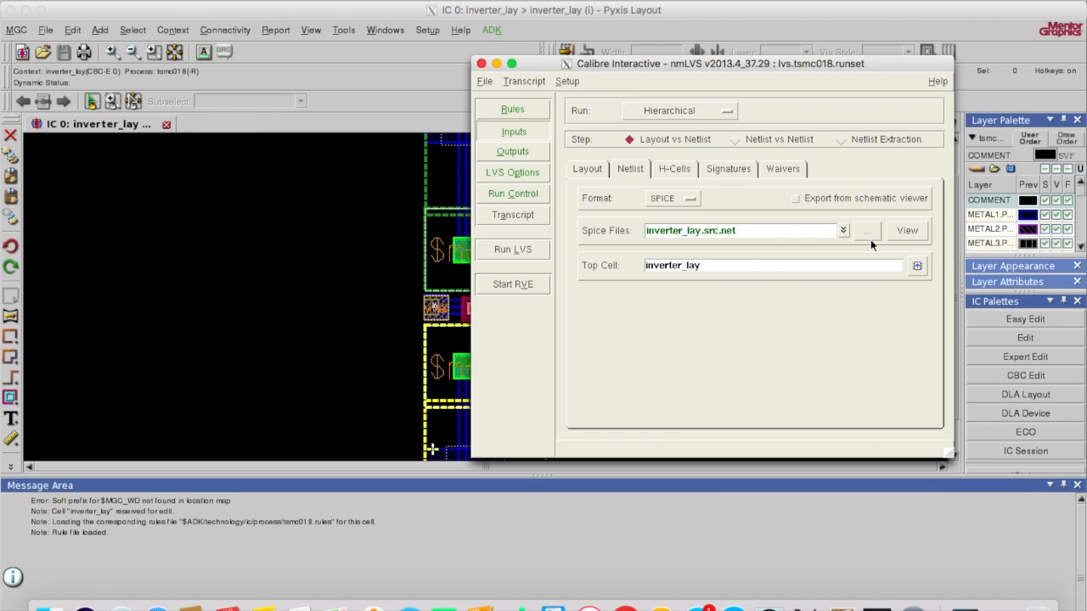
left_click(592, 169)
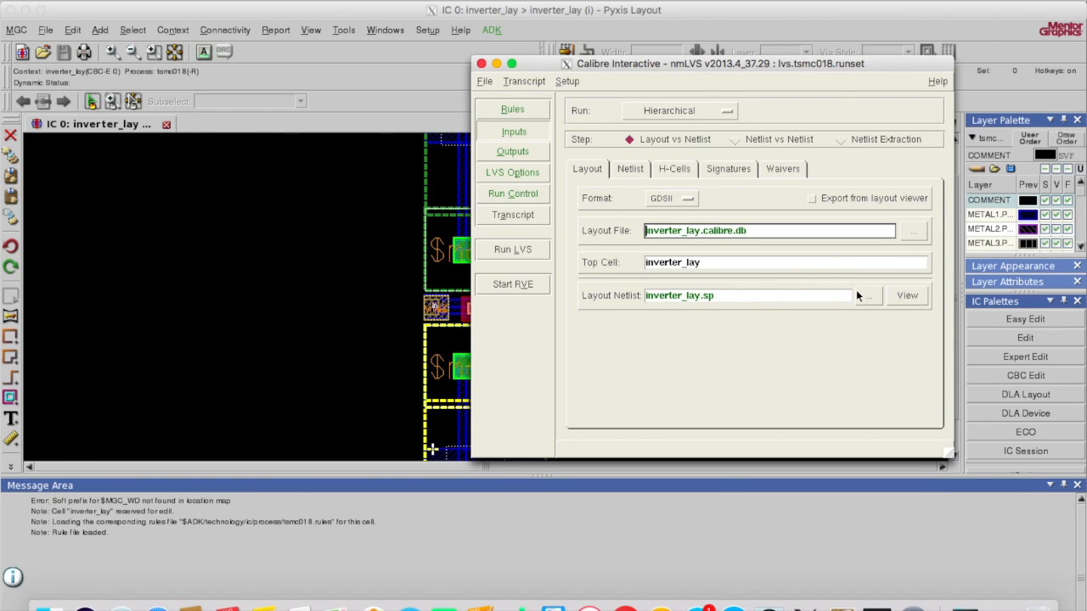
left_click(907, 295)
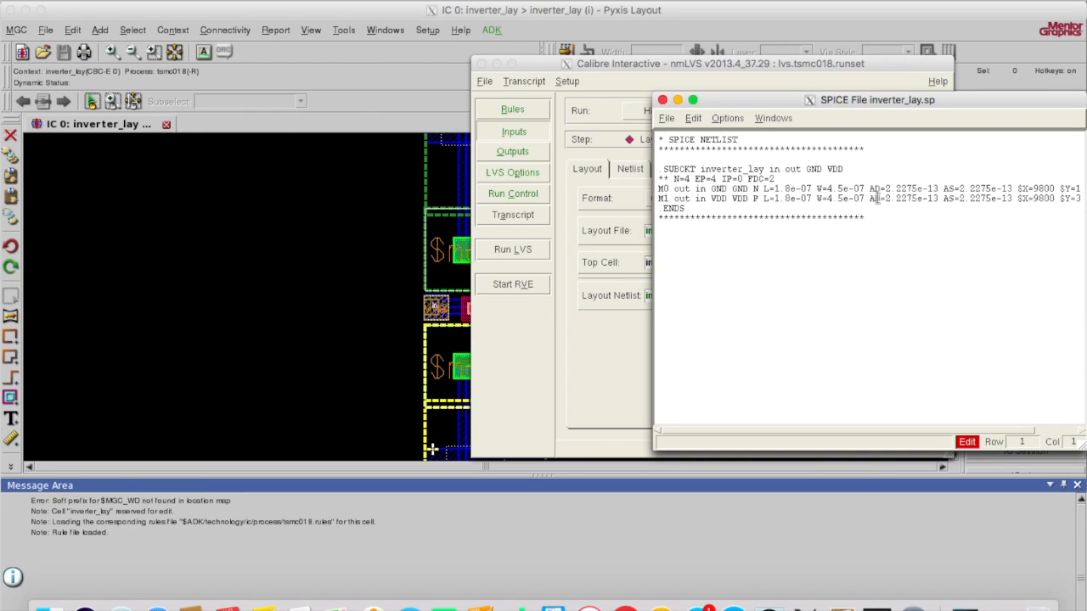
left_click(662, 100)
Step: Open the source netlist inverter_lay.src.net for editing and set MP1 to L=0.18e-06 and W=0.45e-06
left_click(629, 169)
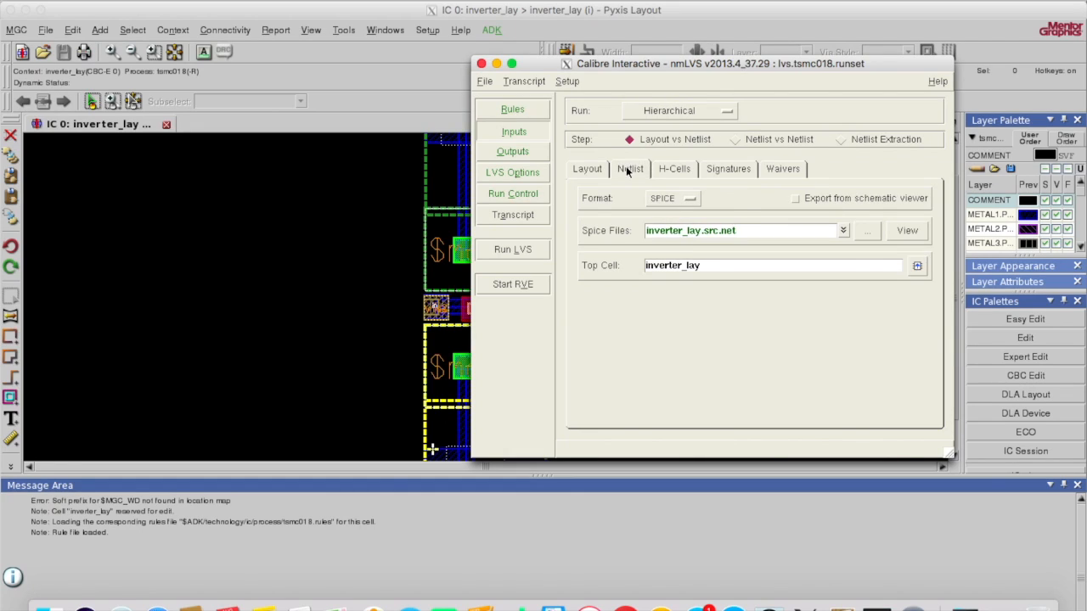
left_click(897, 232)
left_click(969, 442)
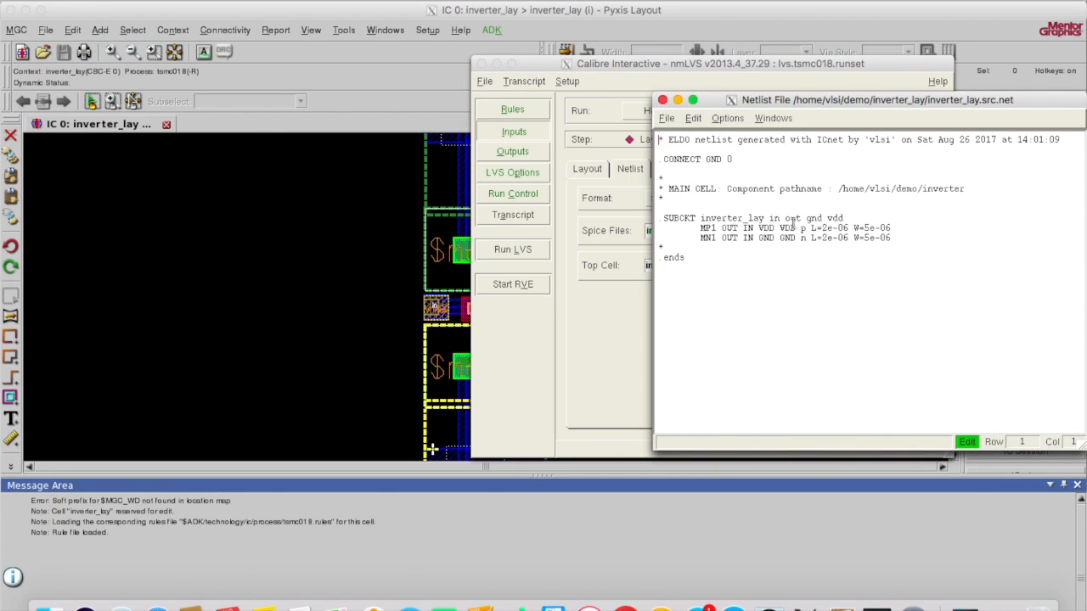
left_click(824, 228)
key("Delete")
type("0.18")
key("Right")
key("Right")
key("Right")
key("Right")
key("Right")
key("Right")
type("0.4")
Step: Set transistor MN1 in the source netlist to W=0.45e-06 and L=0.18e-06
key("Down")
key("Left")
key("Left")
key("Left")
key("Left")
key("Left")
type("0.4")
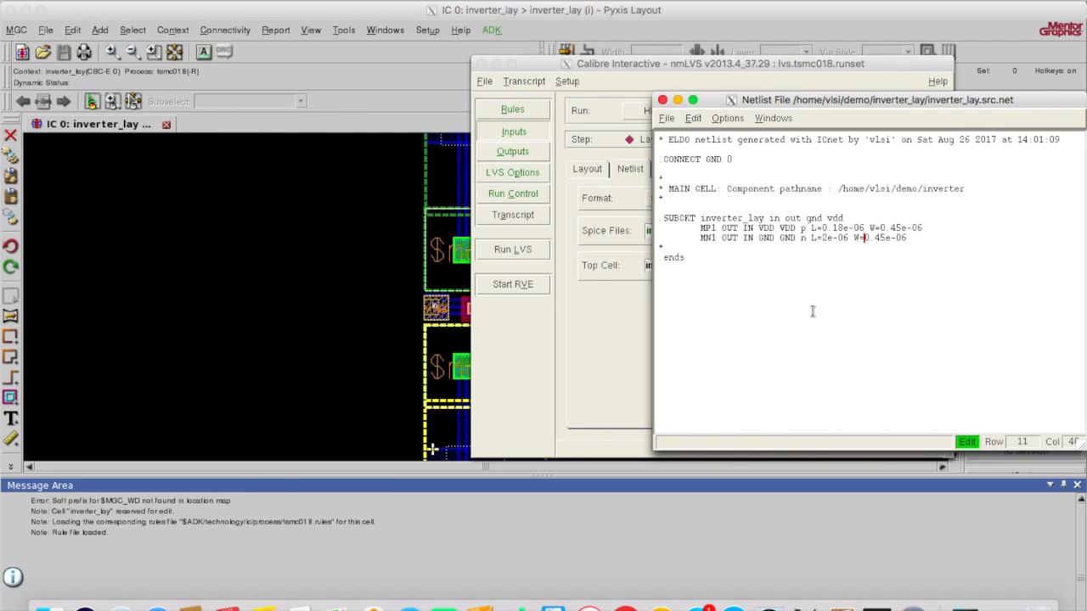
key("Left")
key("Left")
key("Left")
key("Left")
key("Left")
key("BackSpace")
type("0.18")
Step: Save and close the edited source netlist, then rerun LVS on inverter_lay
left_click(666, 119)
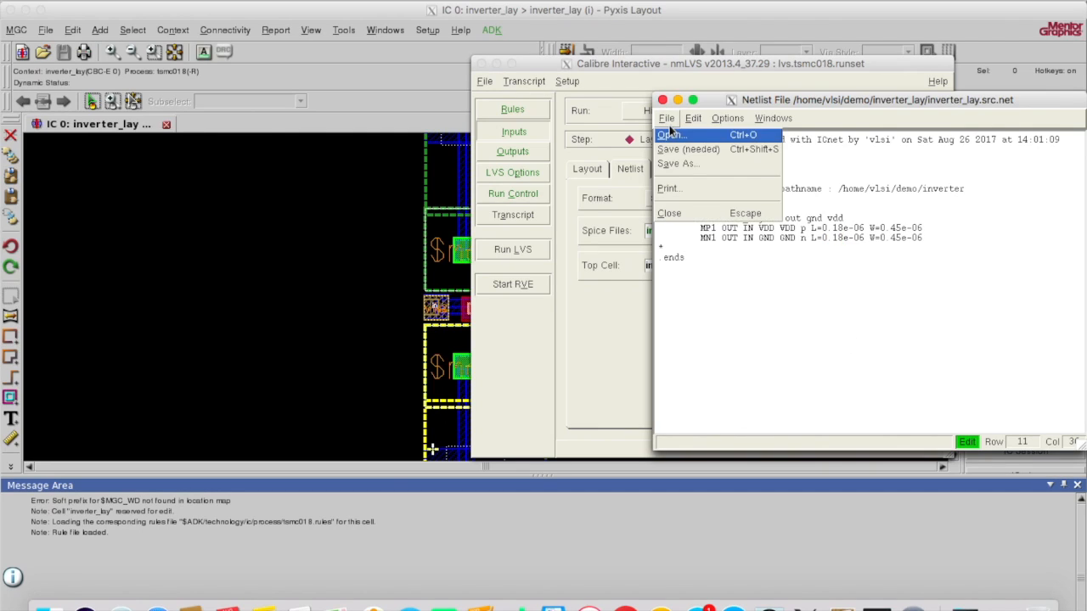
left_click(677, 149)
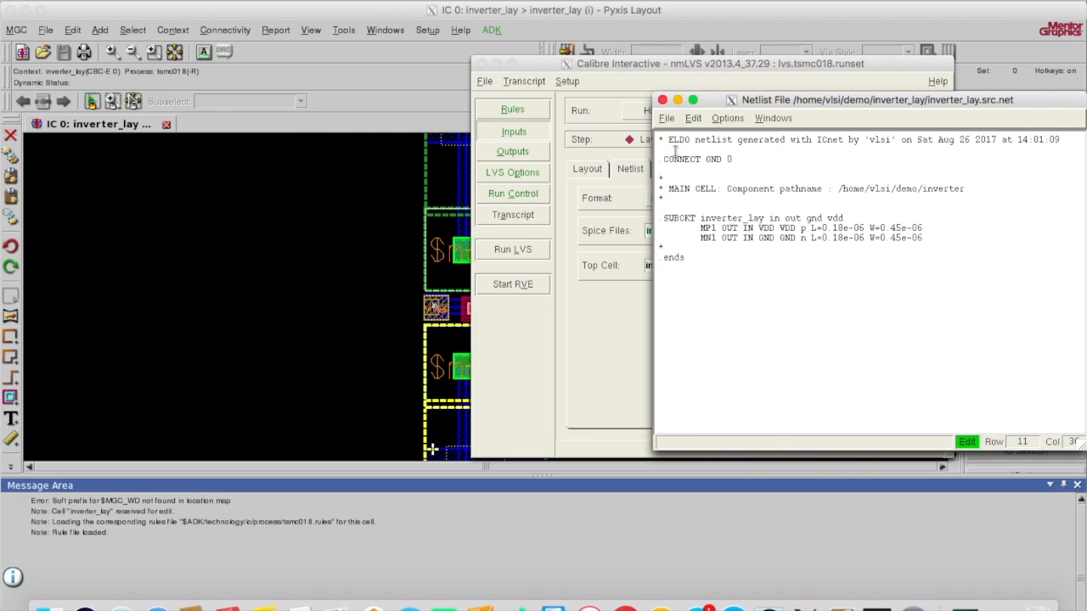
left_click(662, 101)
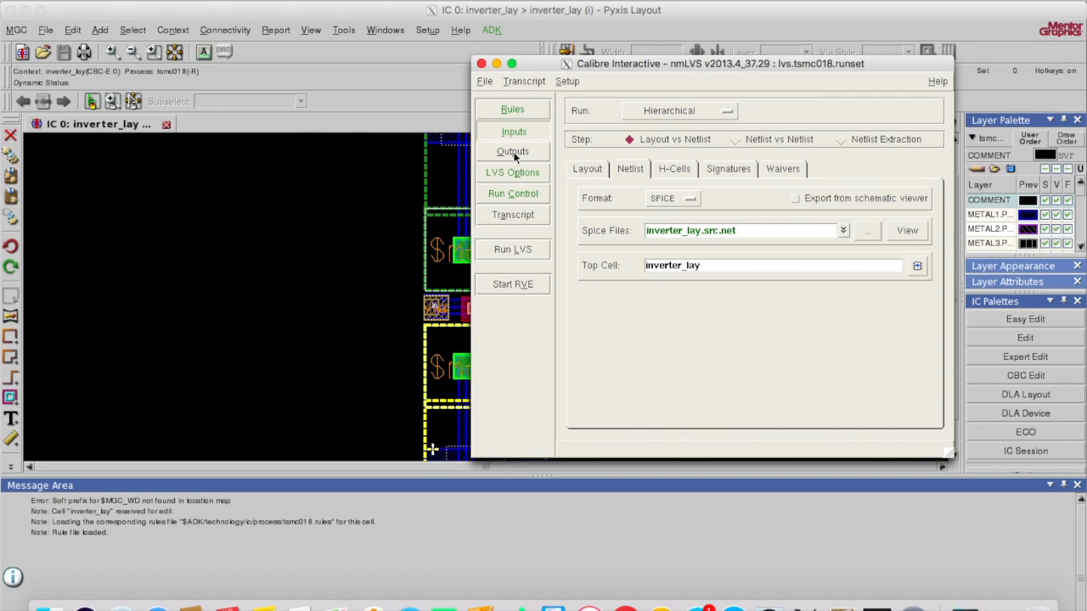
left_click(524, 252)
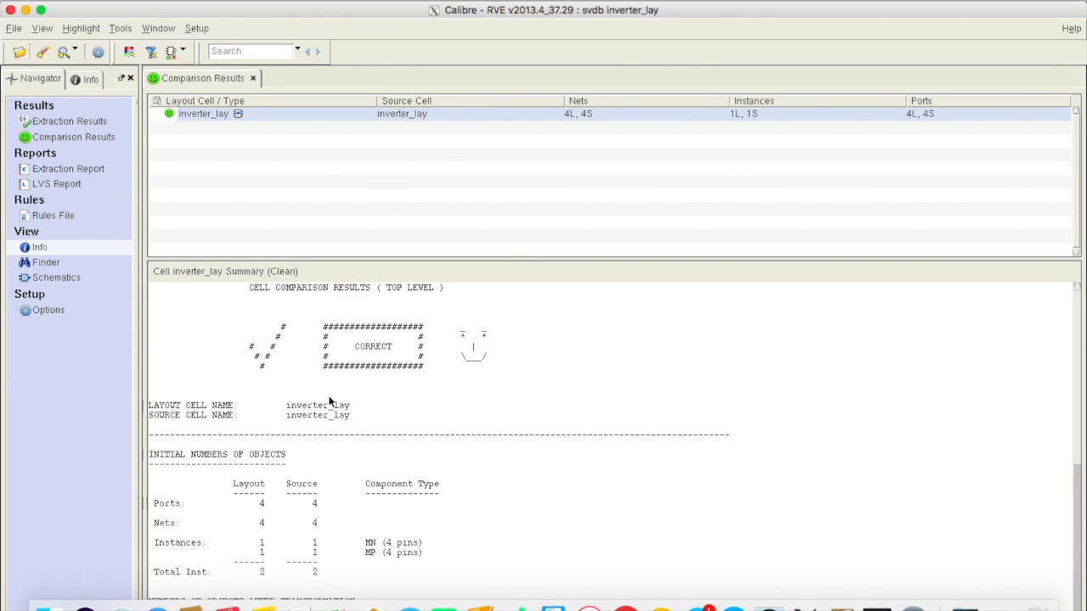
Step: Review the LVS comparison summary for inverter_lay, including its object counts, and look through the extraction report, LVS report and Finder
scroll(401, 378, "down", 7)
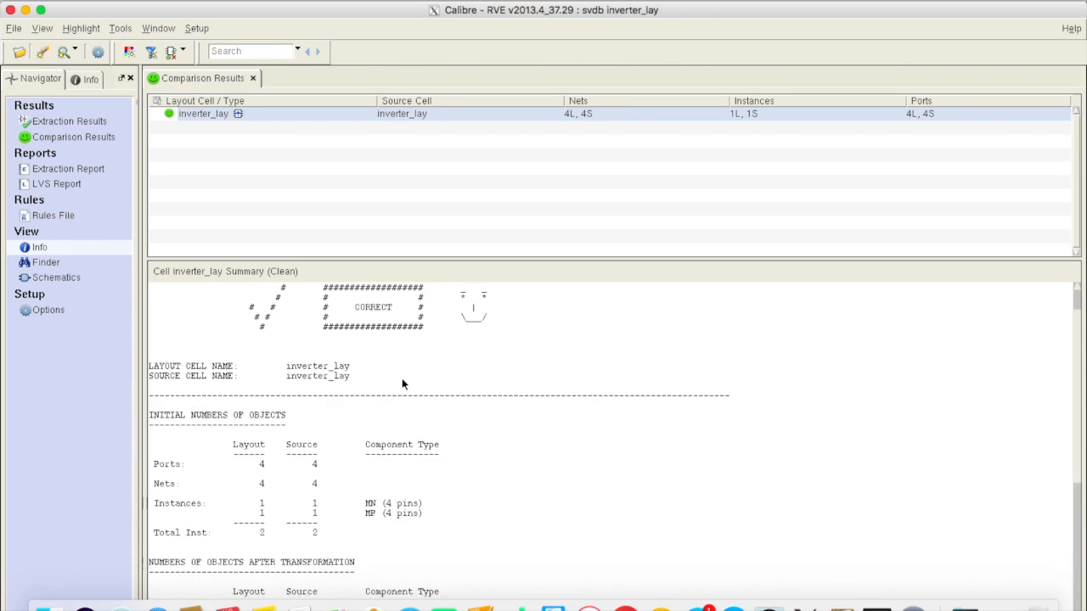
scroll(253, 366, "up", 3)
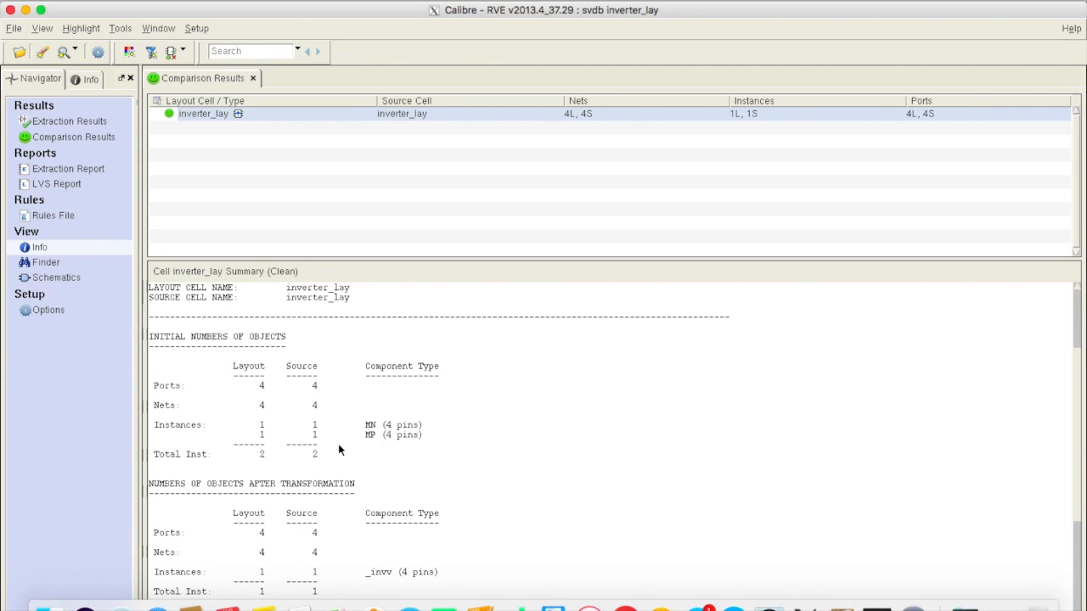
scroll(338, 448, "down", 6)
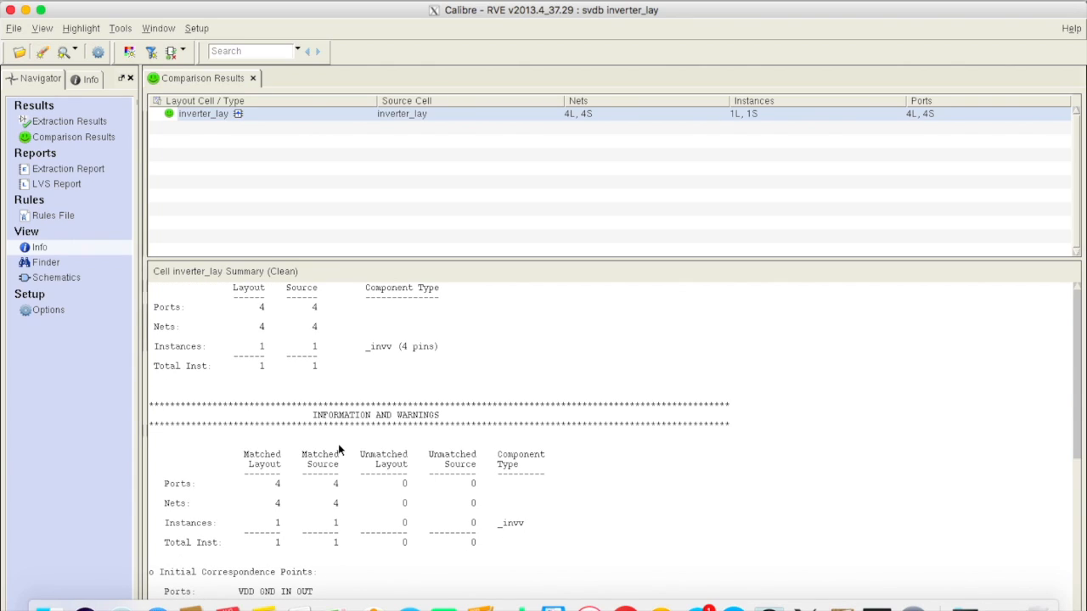
scroll(389, 505, "up", 8)
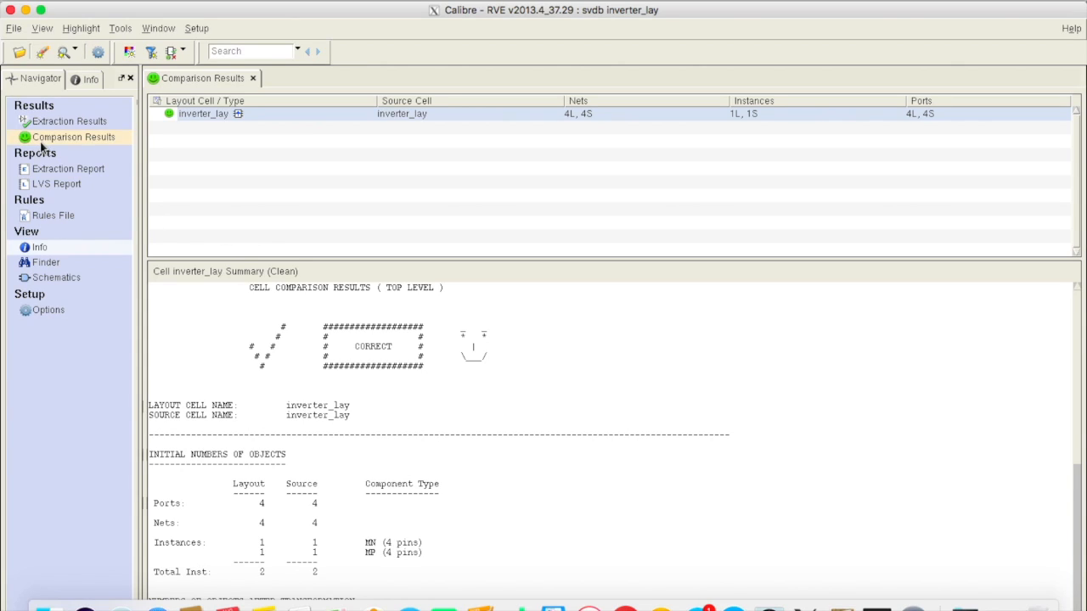
left_click(51, 171)
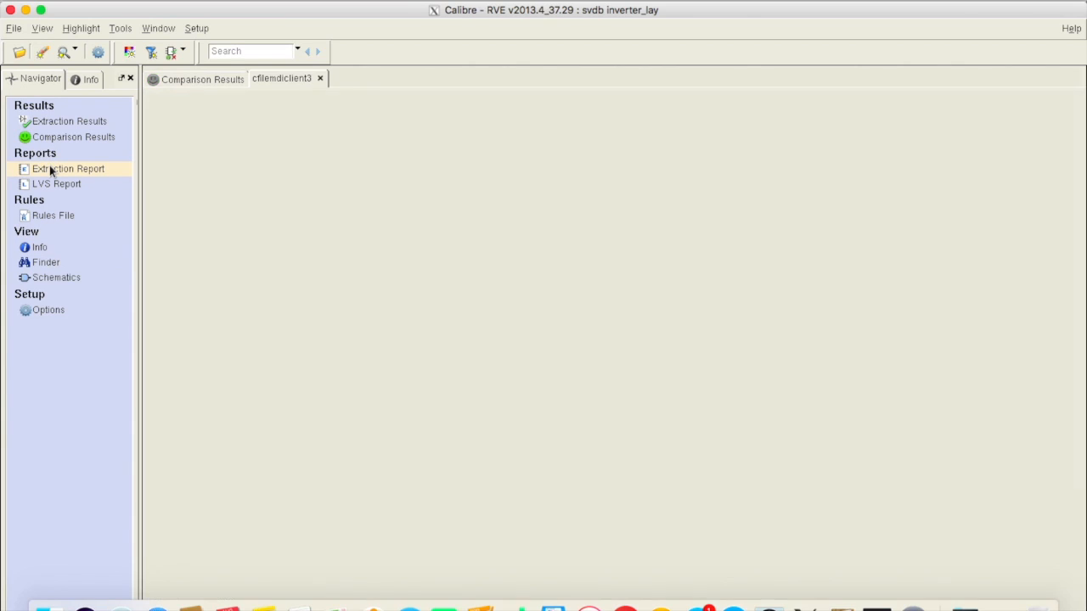
left_click(51, 184)
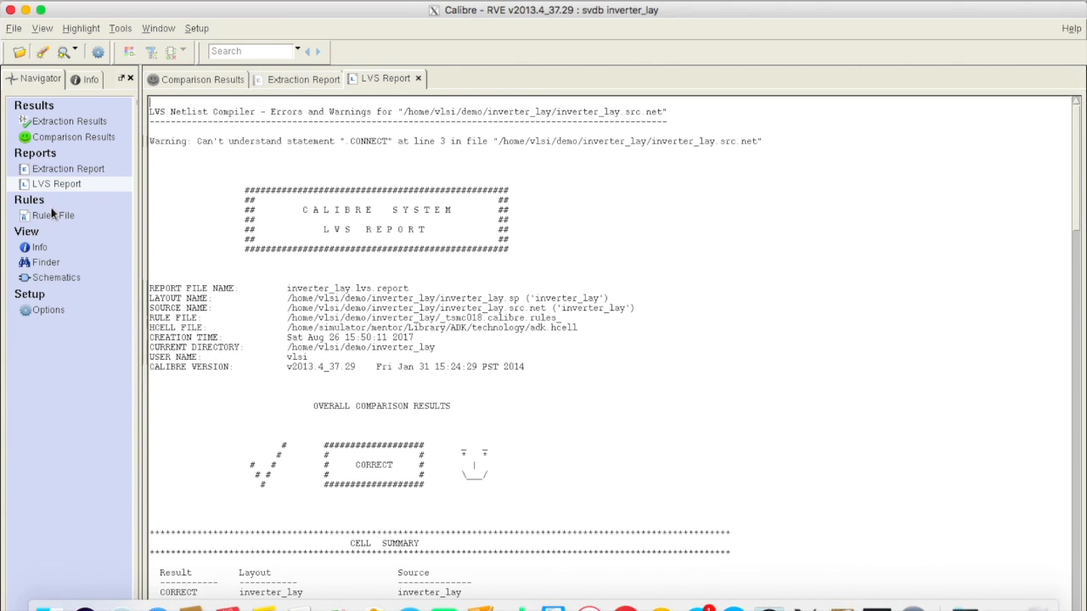
left_click(46, 263)
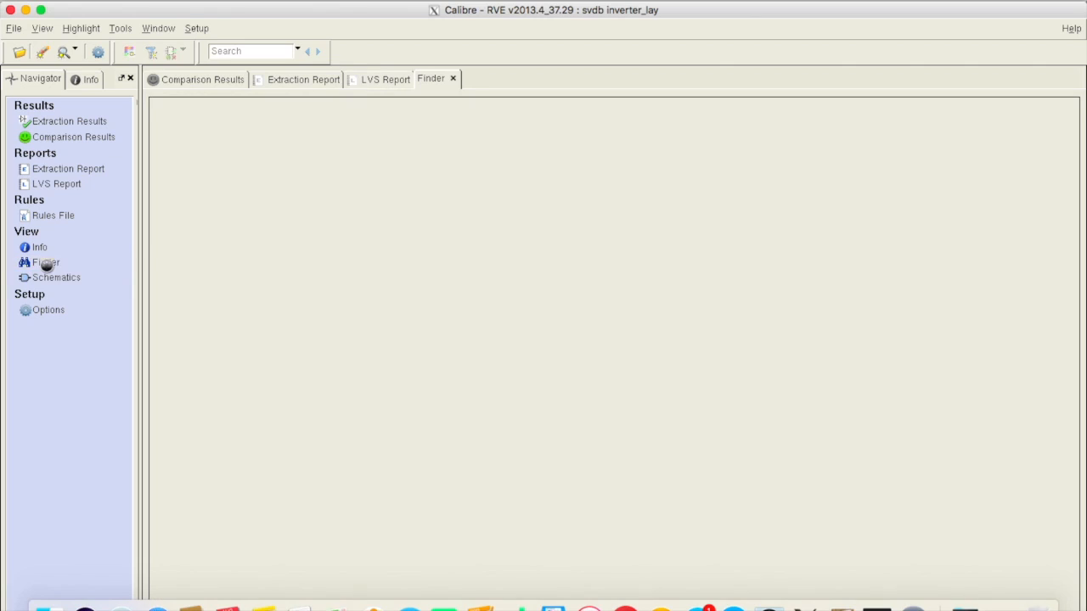
Step: Close the results viewer, the LVS report and the Calibre LVS window without saving the runset changes
left_click(15, 33)
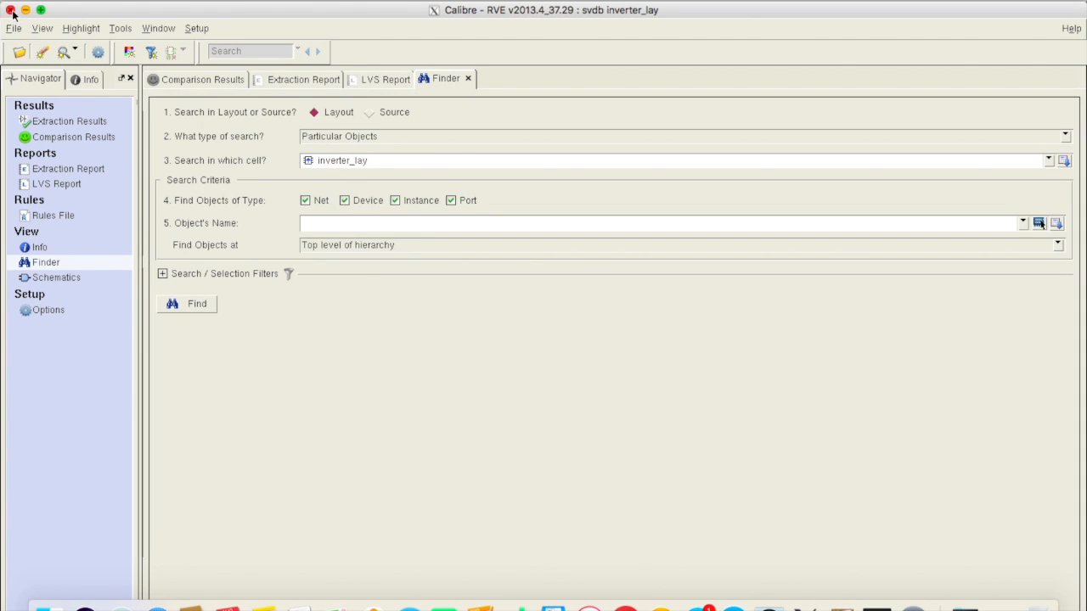
left_click(10, 10)
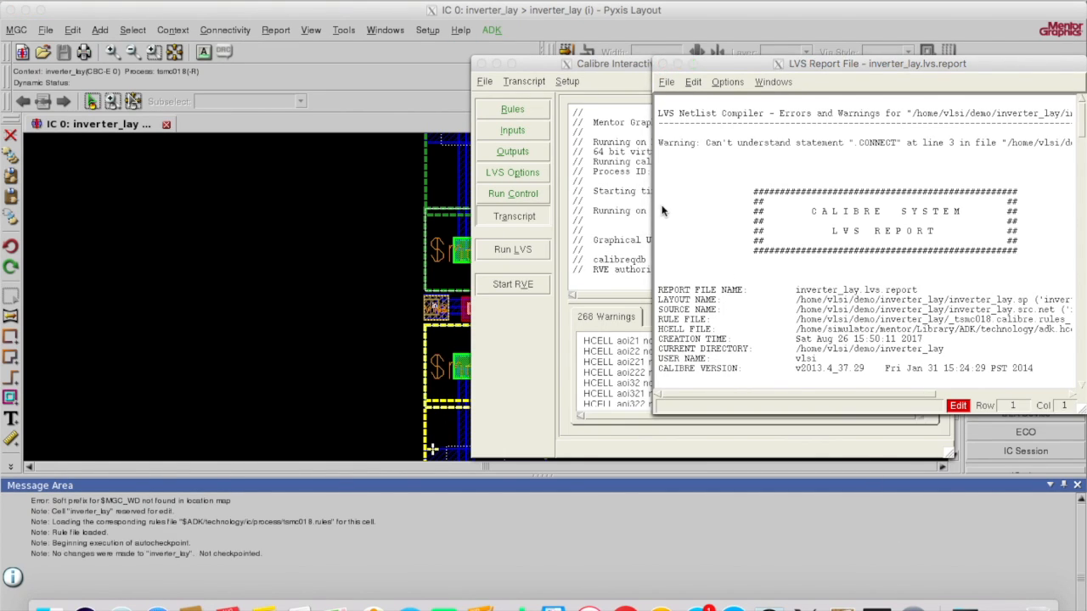
left_click(661, 64)
left_click(482, 65)
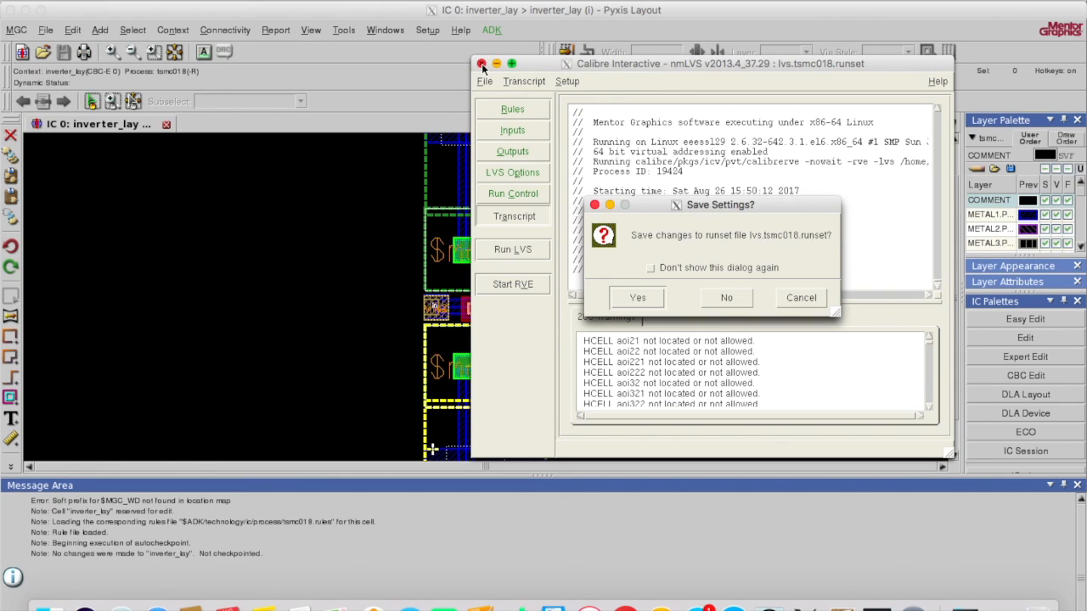
left_click(722, 299)
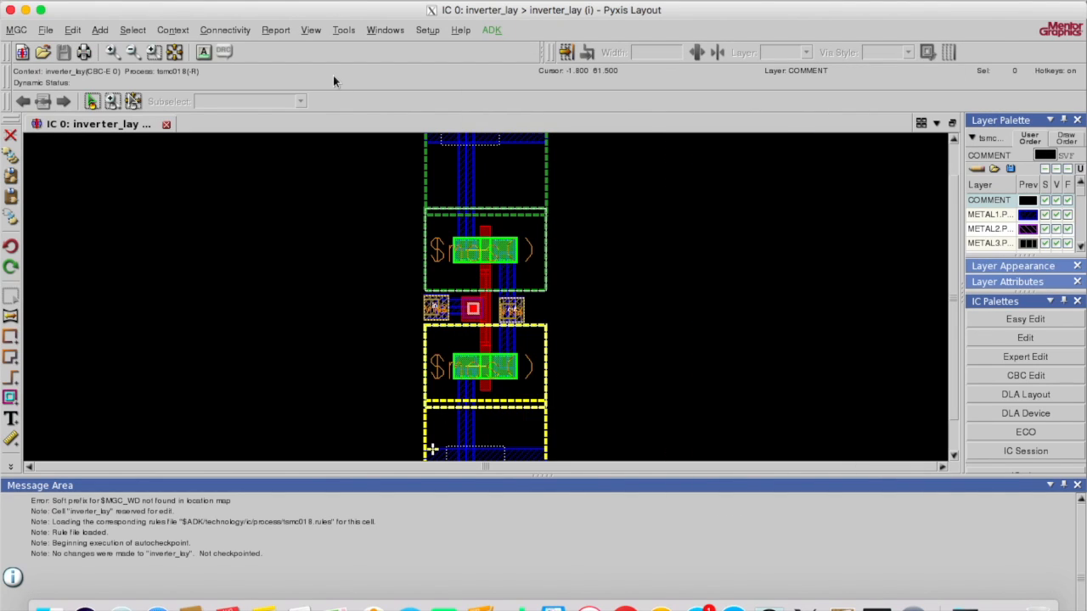
Step: Start Calibre PEX for the inverter layout and load the runset pex.tsmc018.runset
left_click(345, 30)
mouse_move(378, 73)
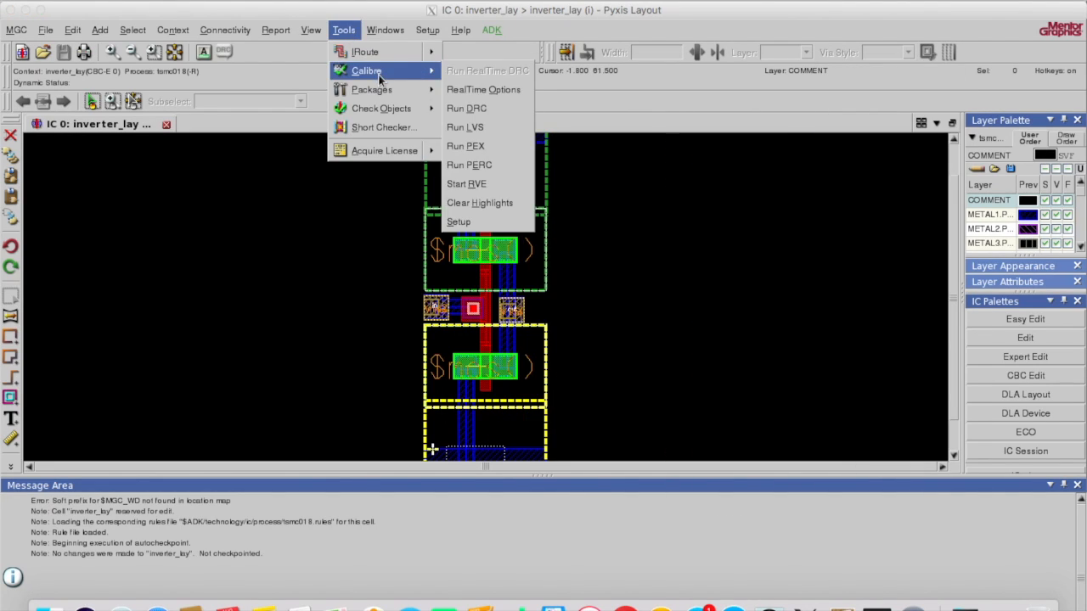
left_click(482, 146)
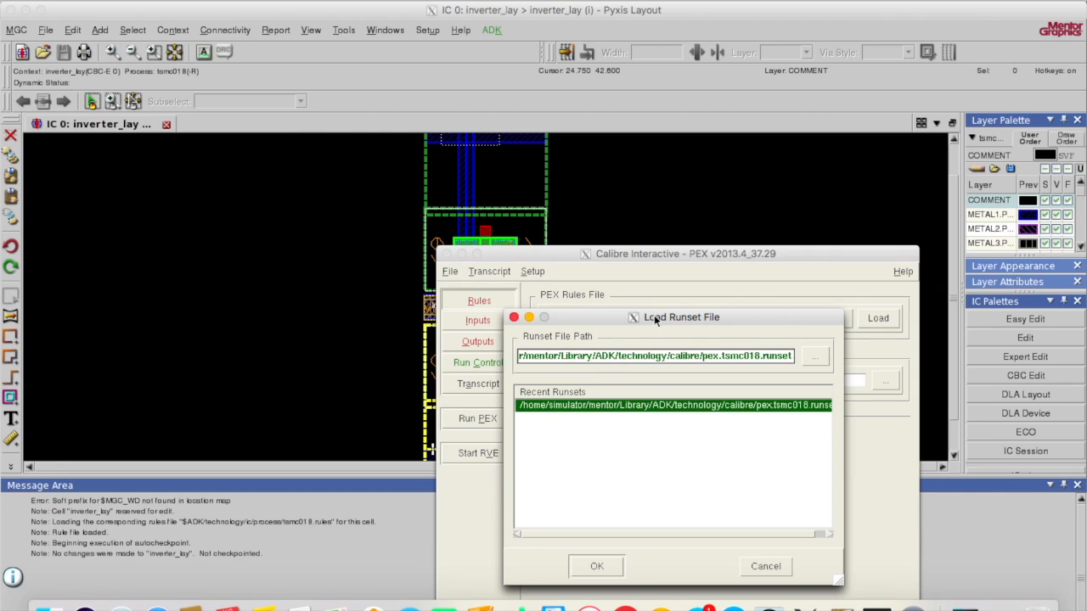
left_click_drag(676, 249, 633, 60)
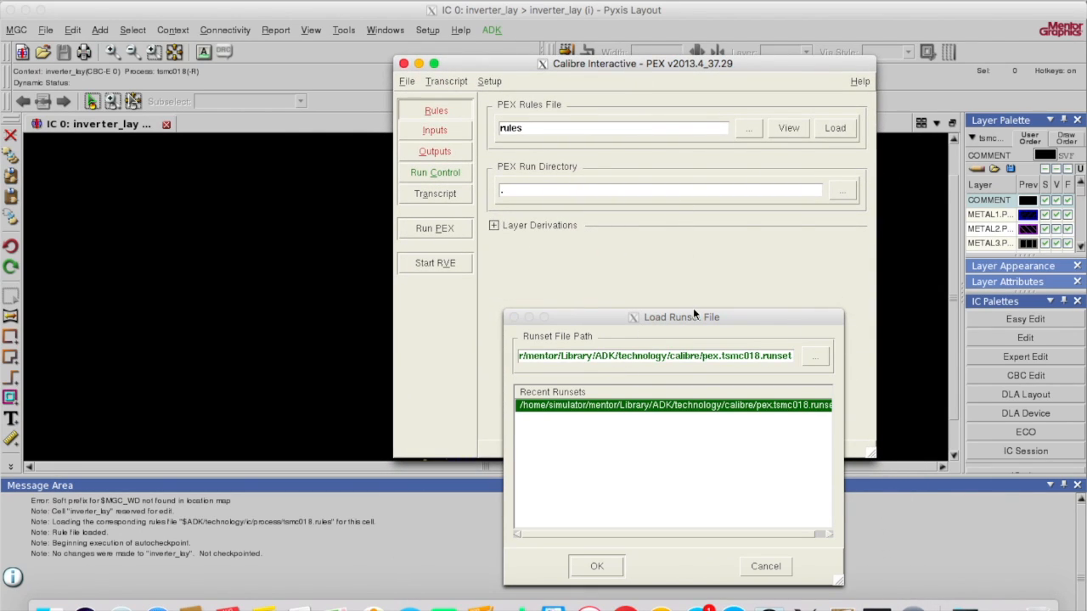
left_click_drag(692, 319, 694, 153)
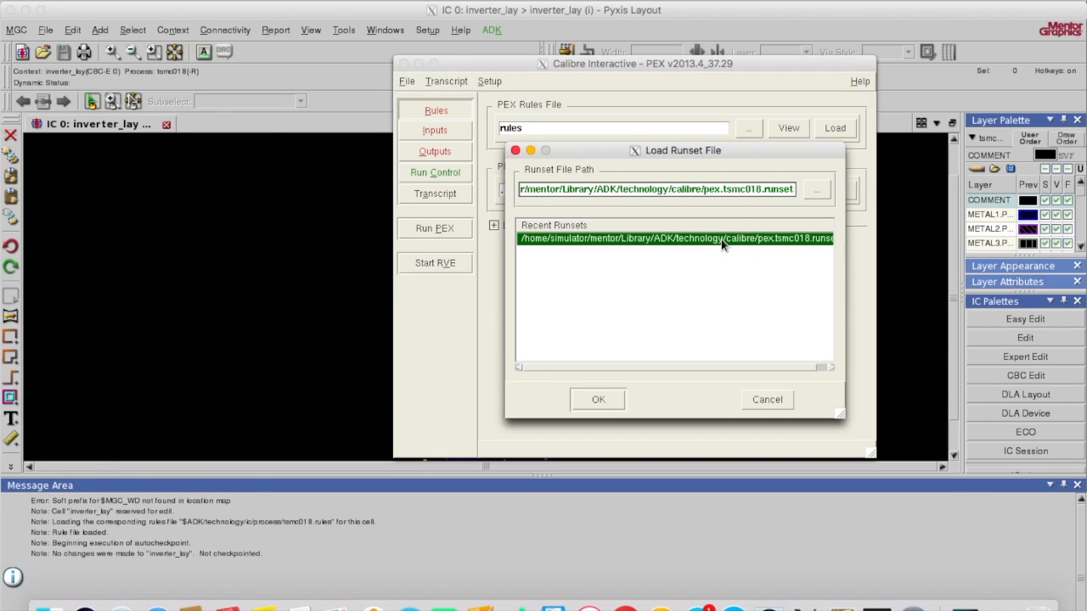
left_click(602, 400)
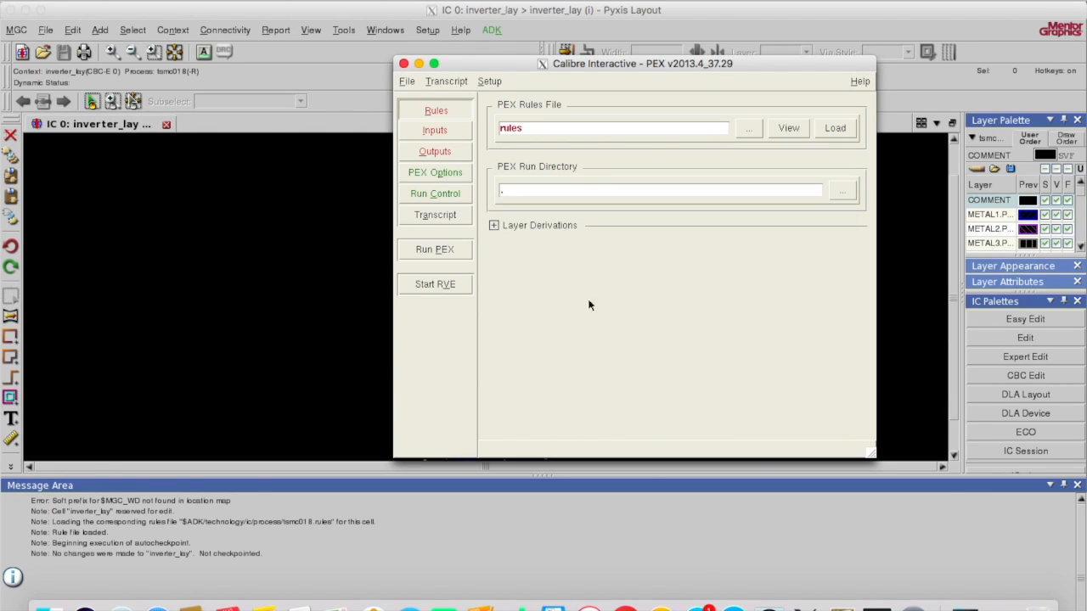
Step: Set the PEX run directory to /home/vlsi/demo/inverter_lay
left_click(436, 111)
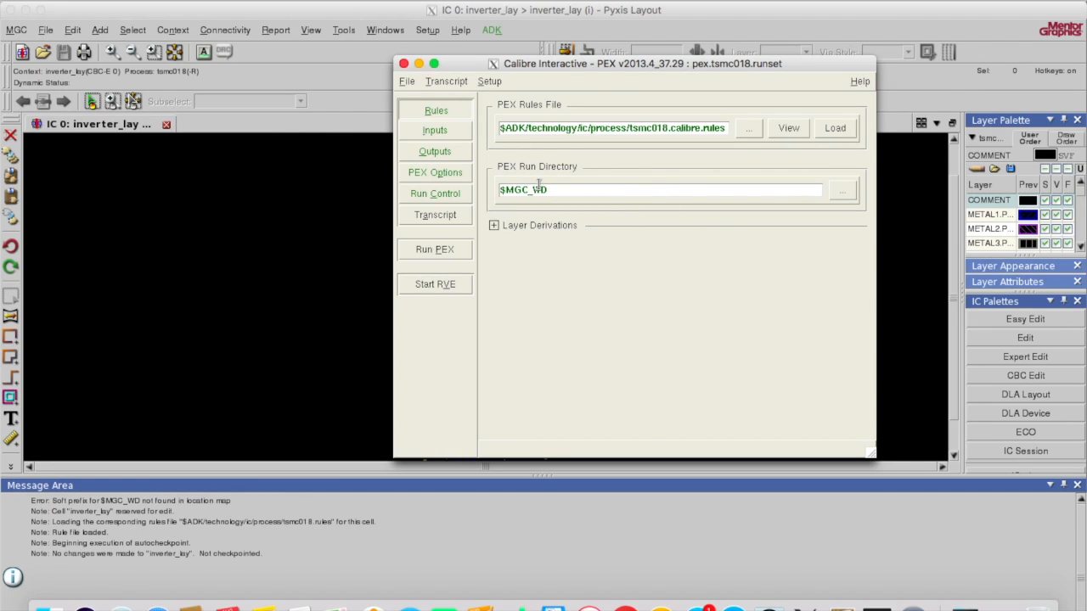
left_click(845, 193)
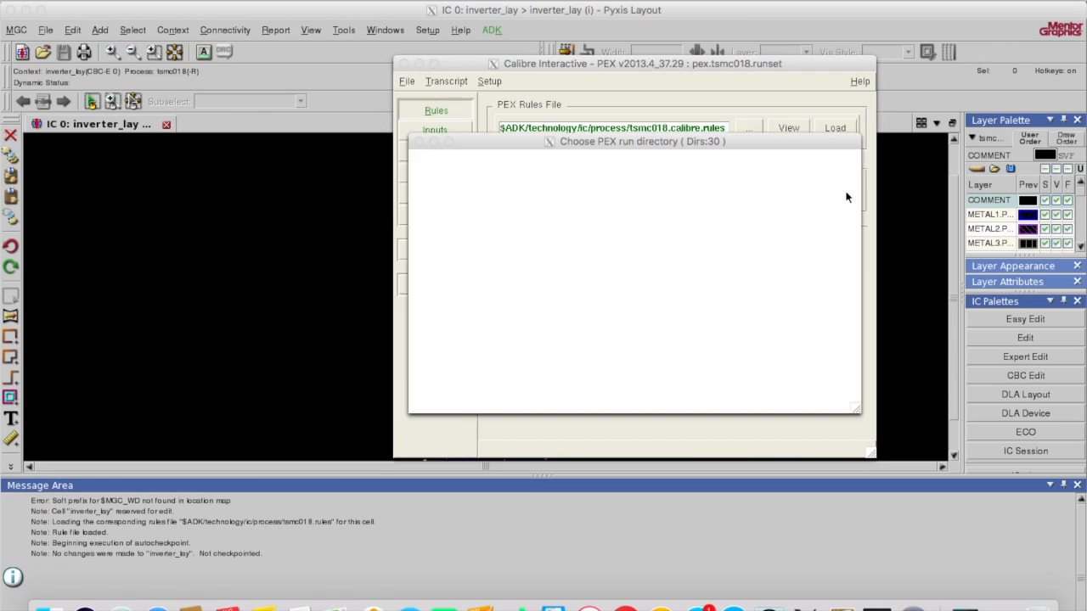
left_click(539, 188)
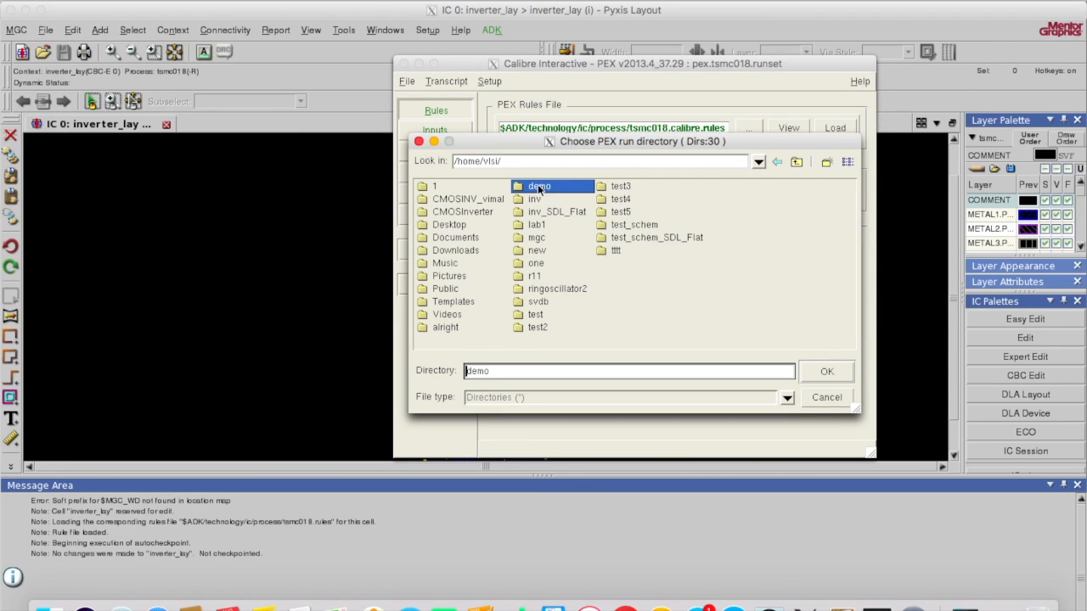
left_click(833, 379)
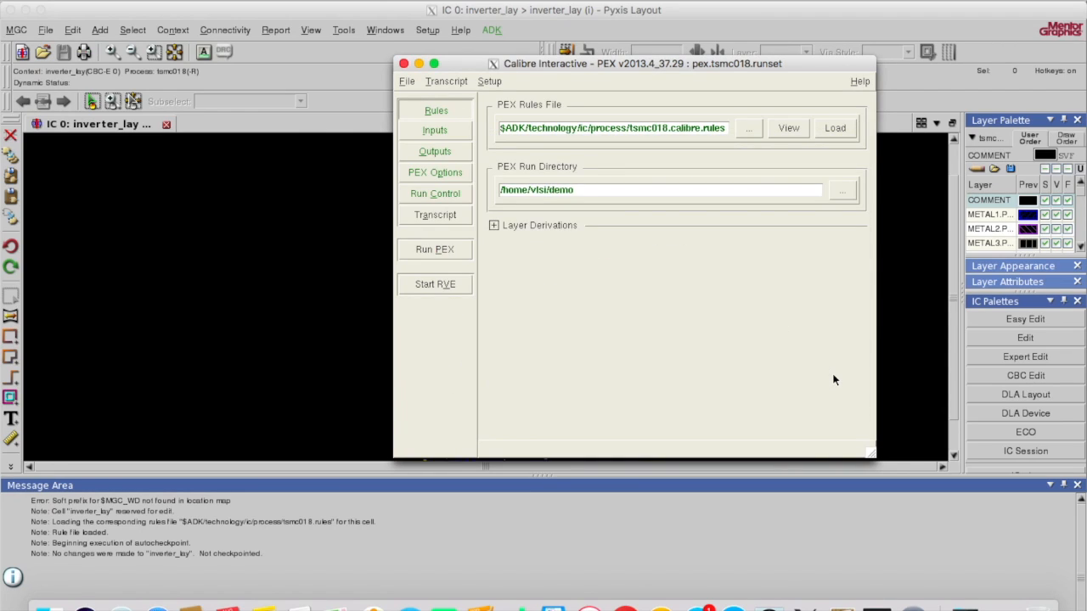
left_click(845, 193)
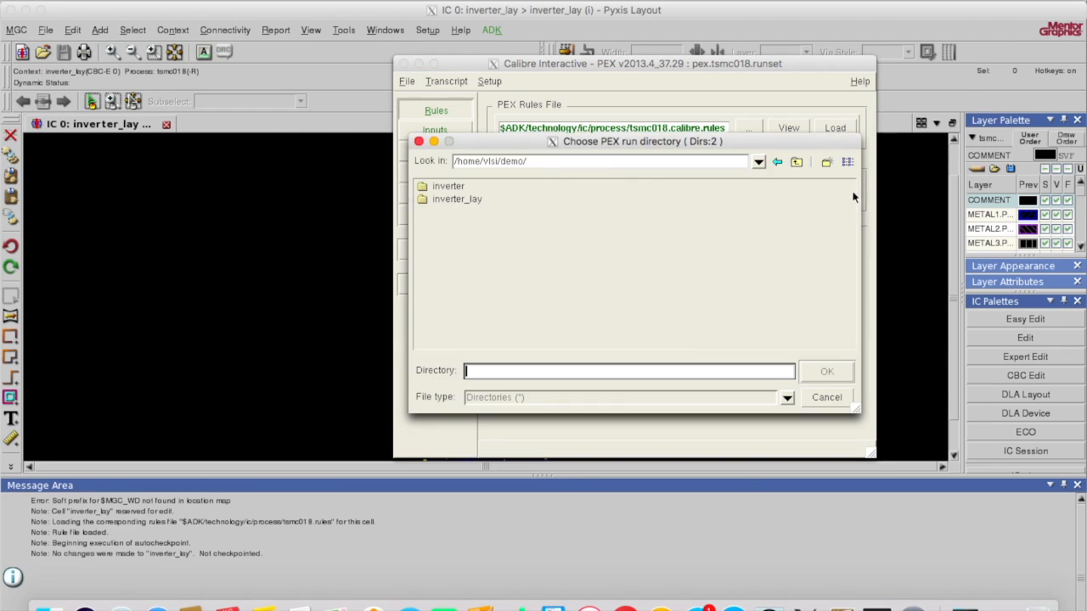
left_click(451, 201)
left_click(837, 373)
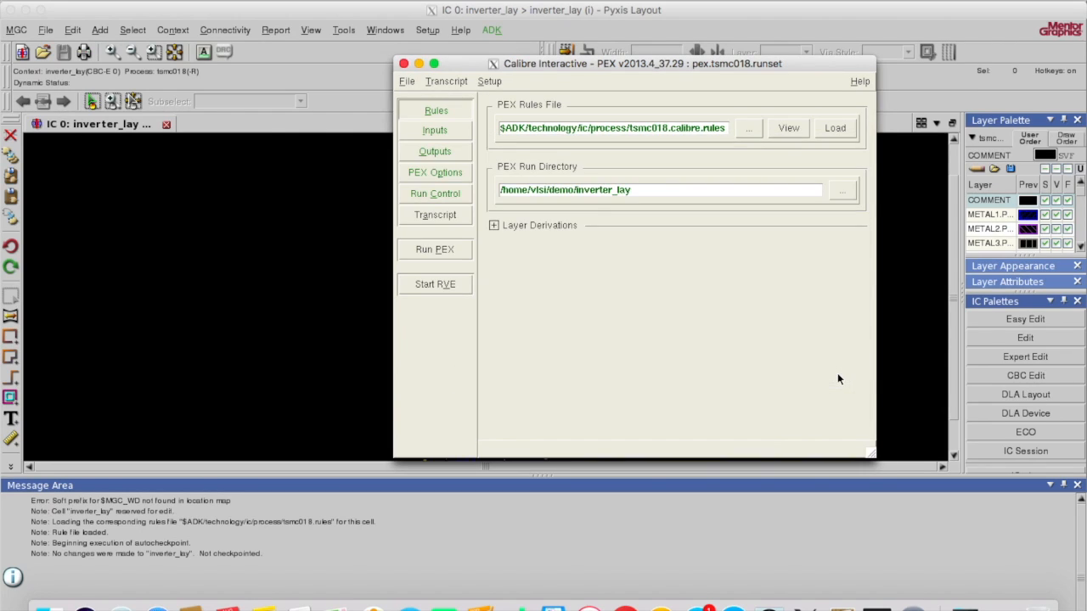
Step: Name the PEX output netlist inverter_laypex.sp and run the extraction, overwriting the existing layout file inverter_lay.calibre.db
left_click(435, 133)
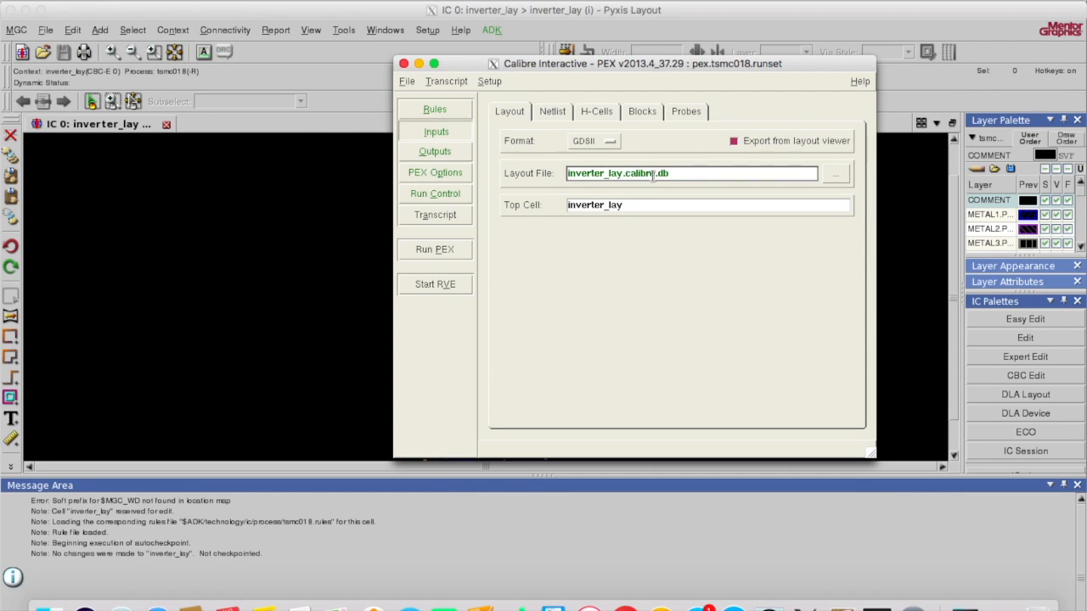
left_click(436, 152)
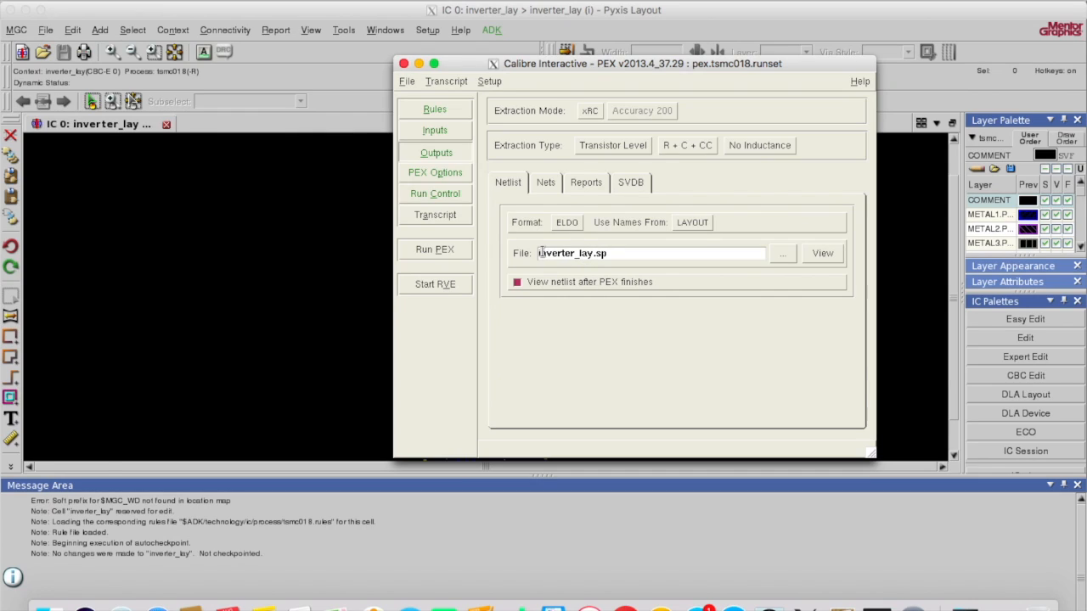
left_click(594, 256)
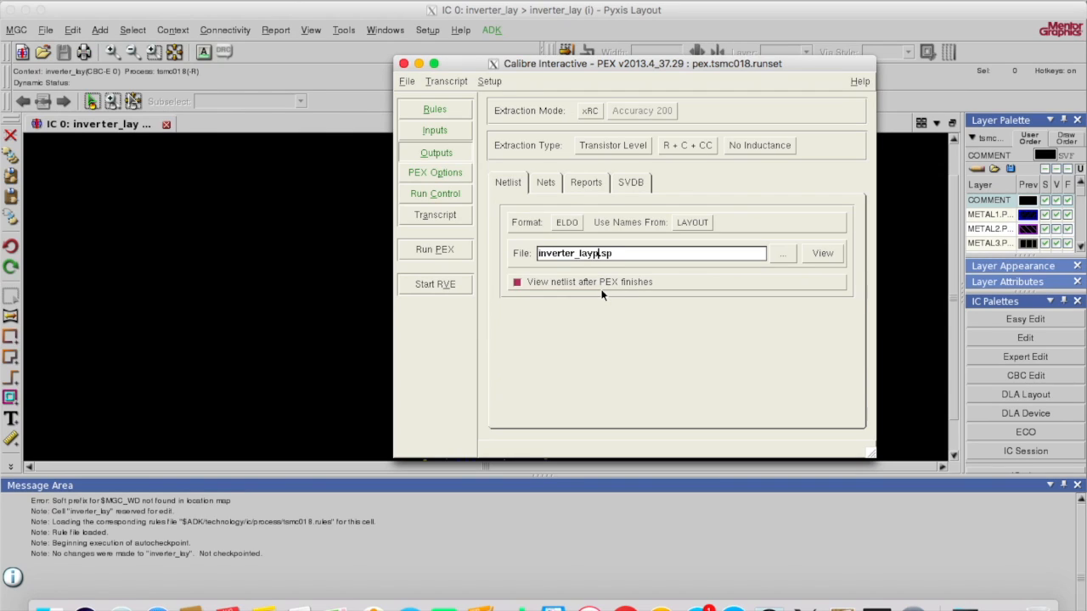
type("pex")
left_click(428, 248)
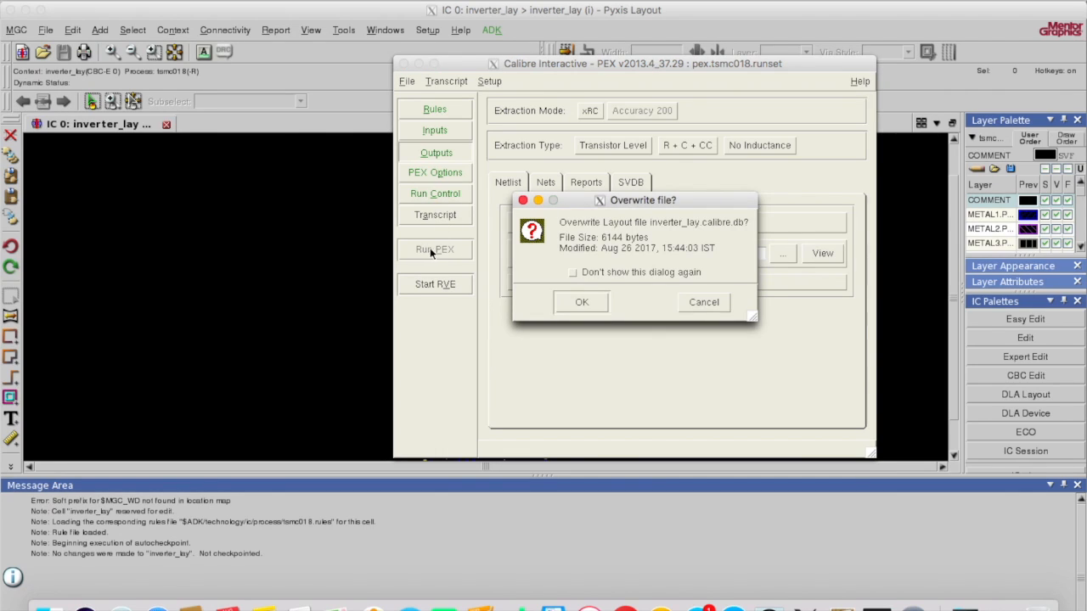
left_click(581, 303)
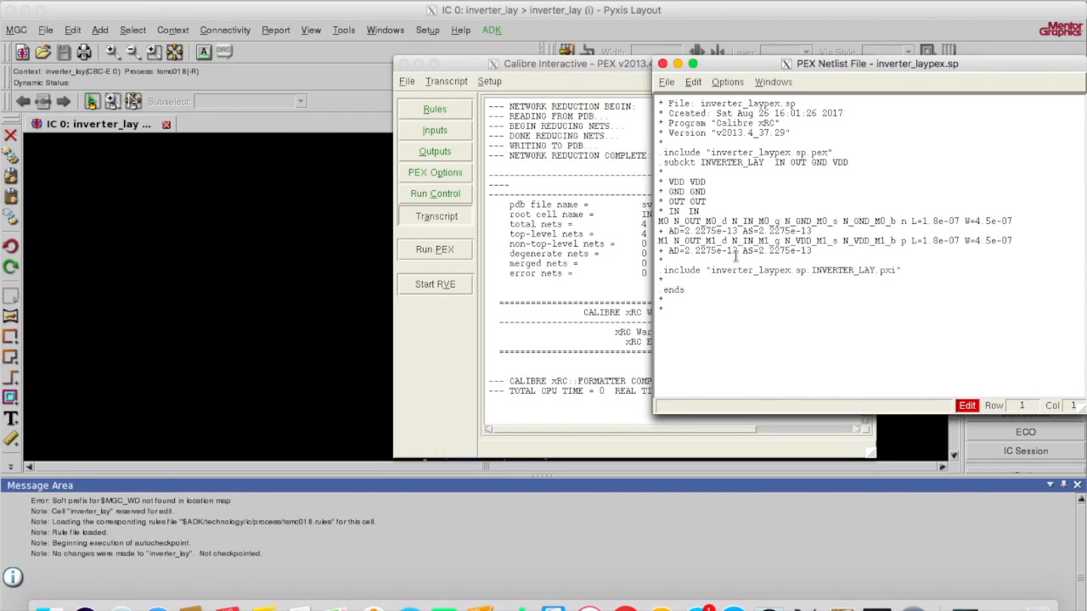
Step: Look over the extracted netlist inverter_laypex.sp, then close it and the Calibre PEX window
left_click_drag(809, 62, 450, 26)
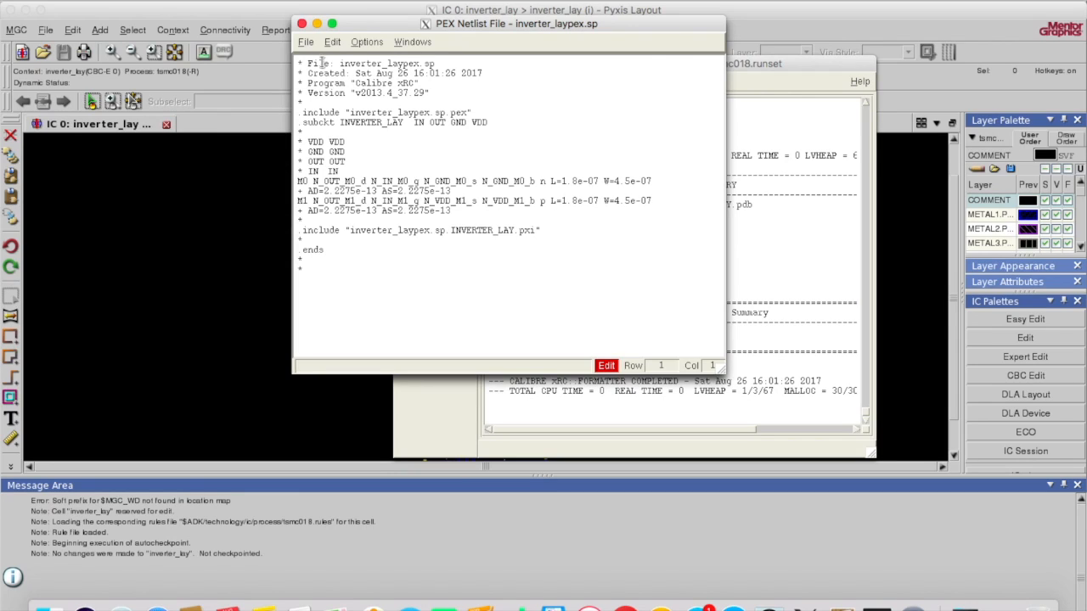
left_click(302, 24)
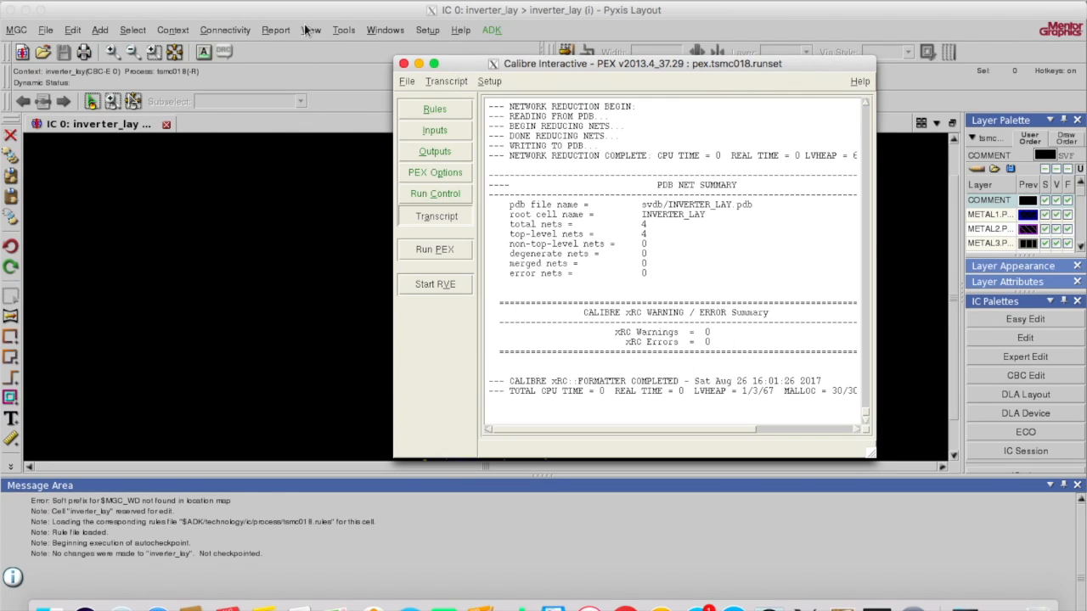
left_click(403, 65)
left_click(647, 301)
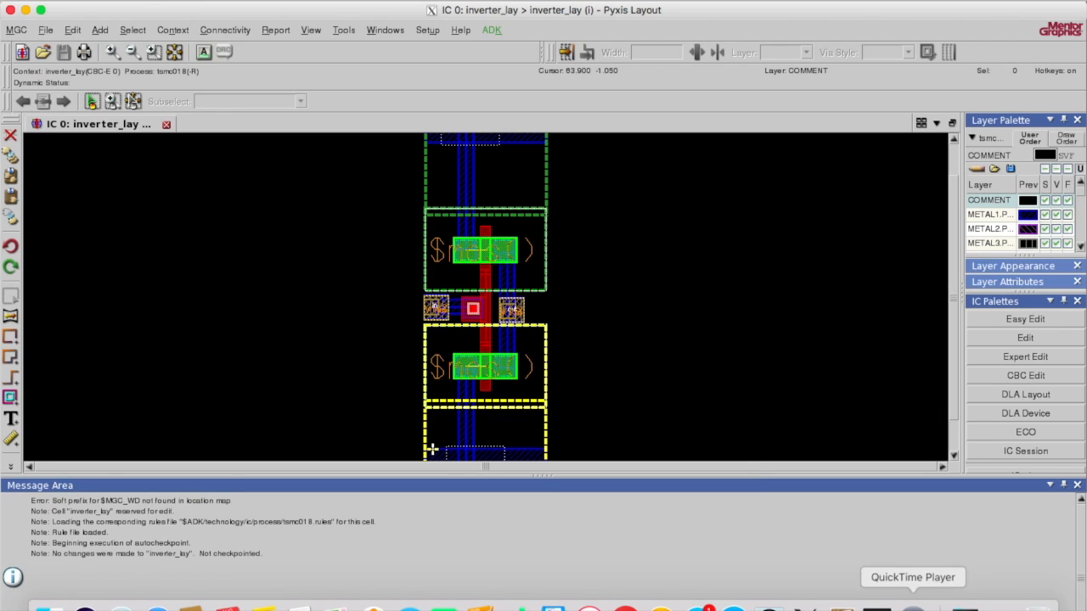
Step: Switch to the terminal, change to the directory /home/vlsi/Desktop/assorted/ and list its contents
left_click(877, 607)
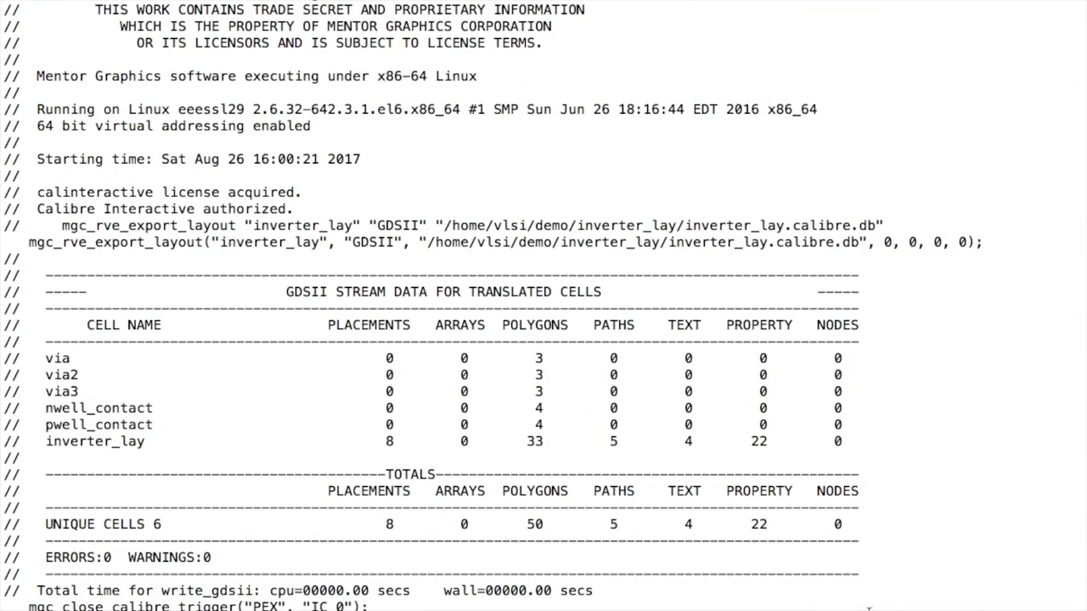
key("Return")
key("Return")
key("Return")
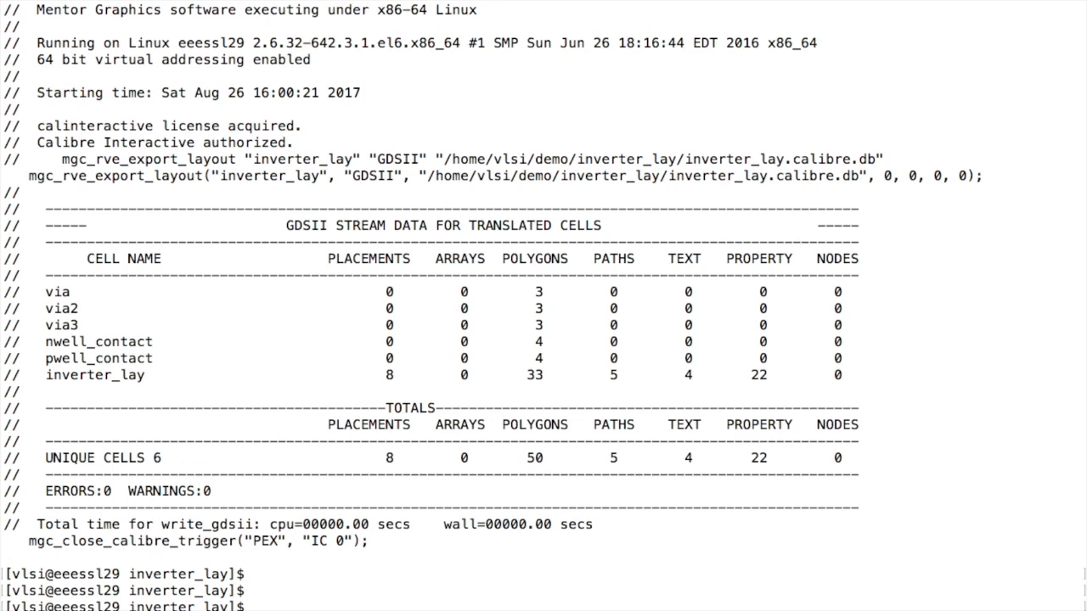
type("cd /home/vlsi/Desktop/assorted/")
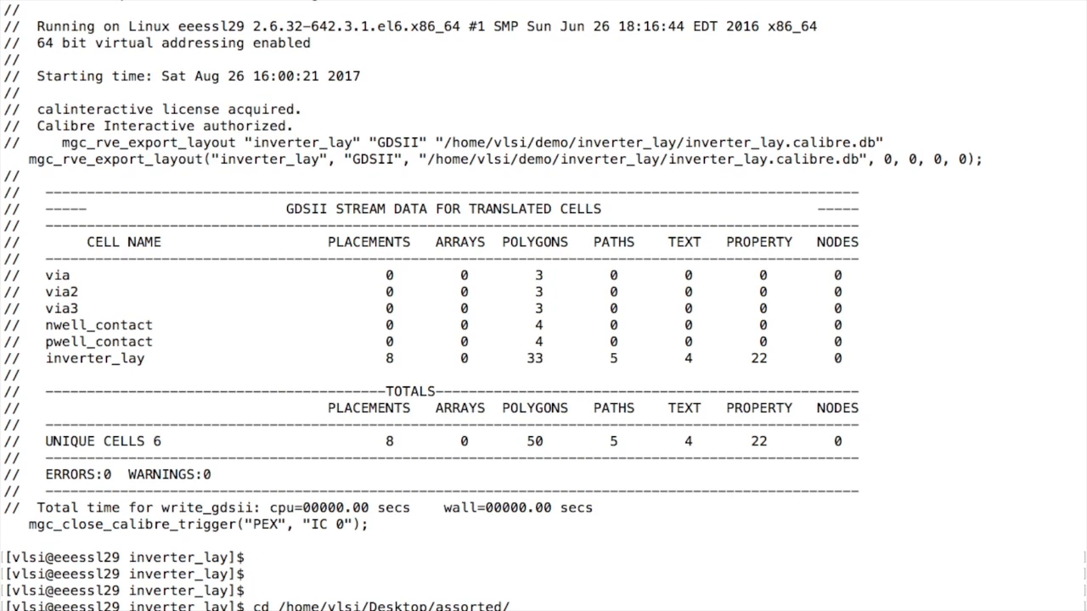
key("Return")
type("ls")
key("Return")
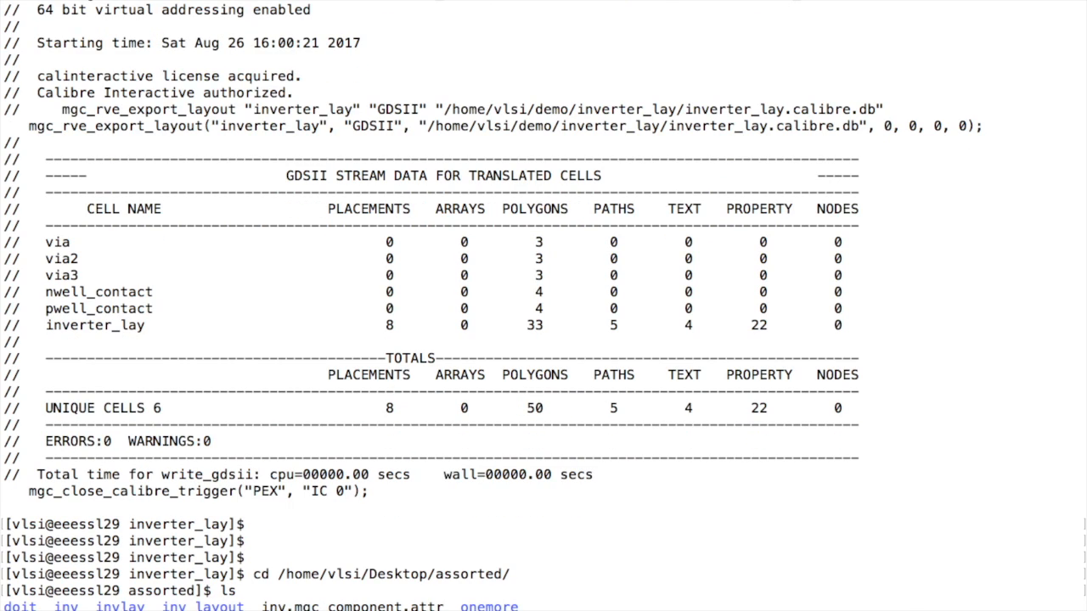
Step: Change to the invlay subdirectory and list its files
type("cd inv")
key("Tab")
key("Tab")
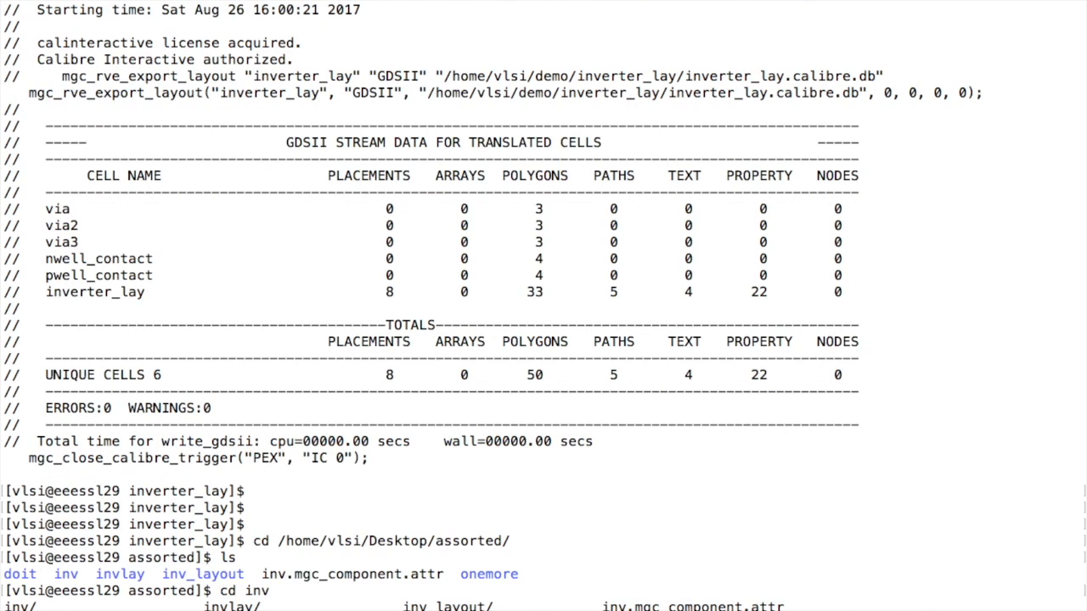
type("l")
key("Tab")
key("Return")
type("ls")
key("Return")
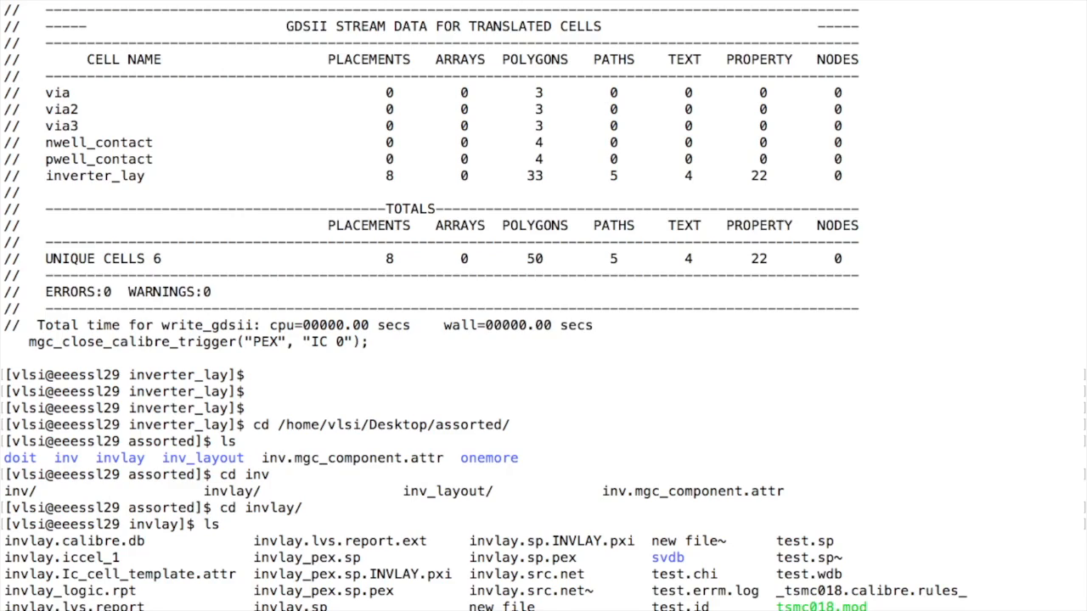
Step: Open test.sp in vim to examine its simulation setup, then quit without changes
type("vim tes")
key("Tab")
key("Tab")
type("s")
key("Tab")
key("Tab")
type("p")
key("Return")
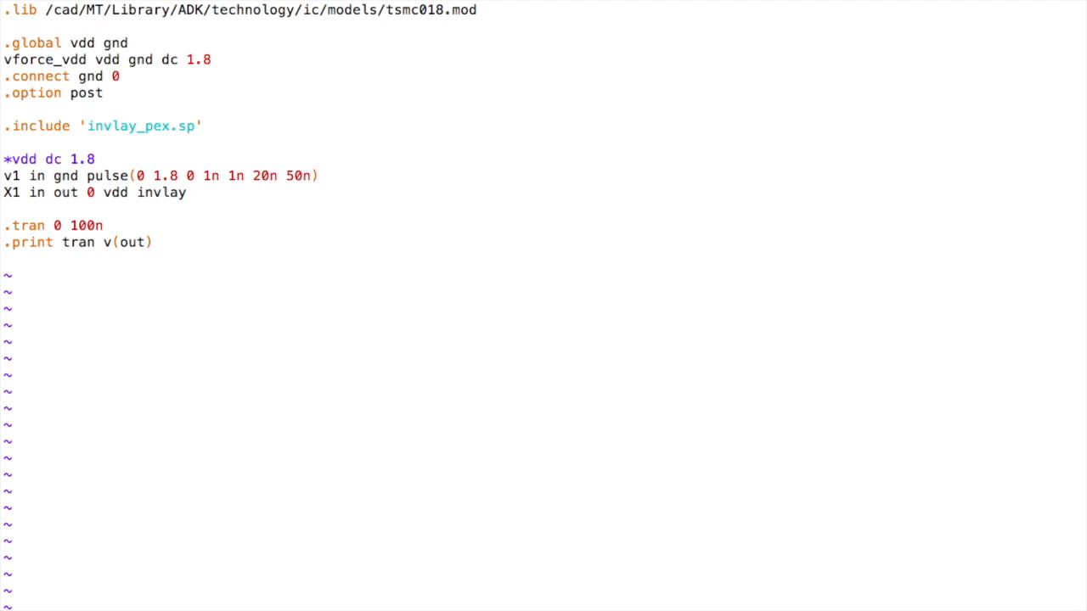
type(":q")
key("Return")
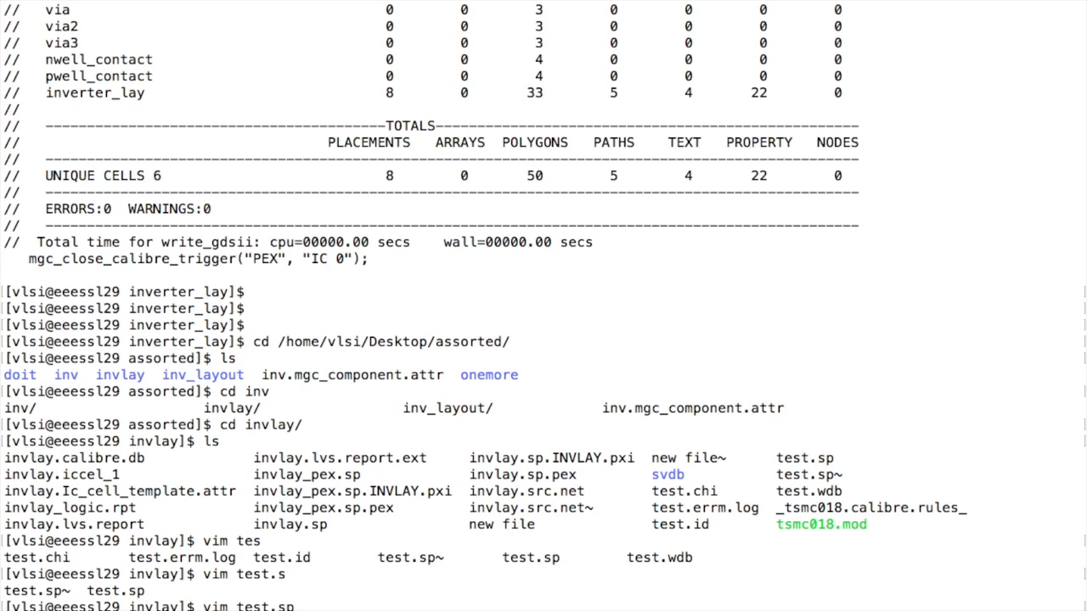
Step: Copy test.sp to /home/vlsi/demo/inverter_lay/, then change to that directory and list its files
type("cp te")
key("Tab")
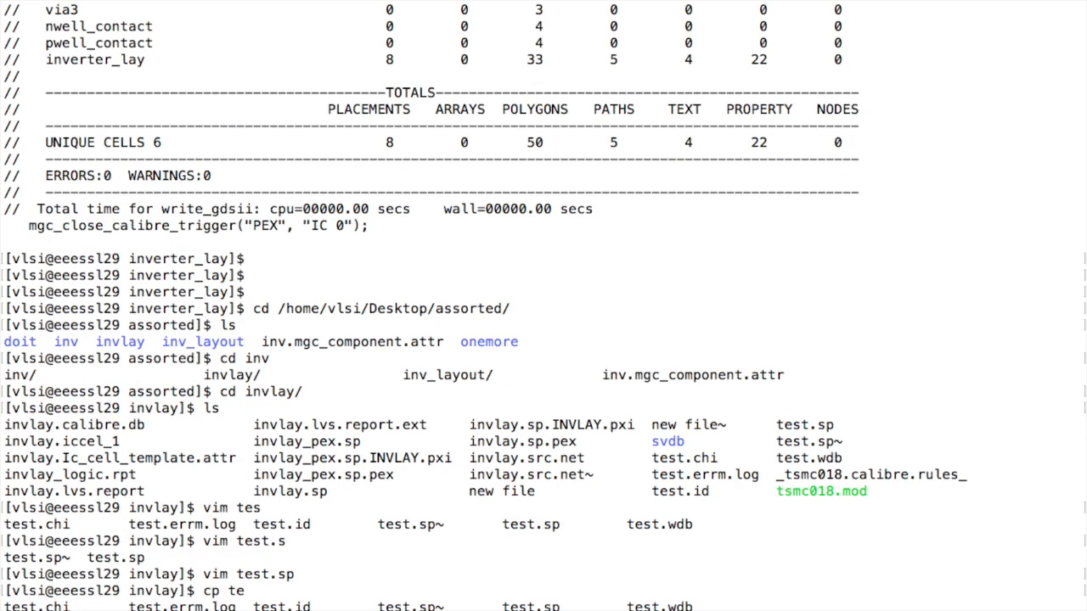
type("st.s")
key("Tab")
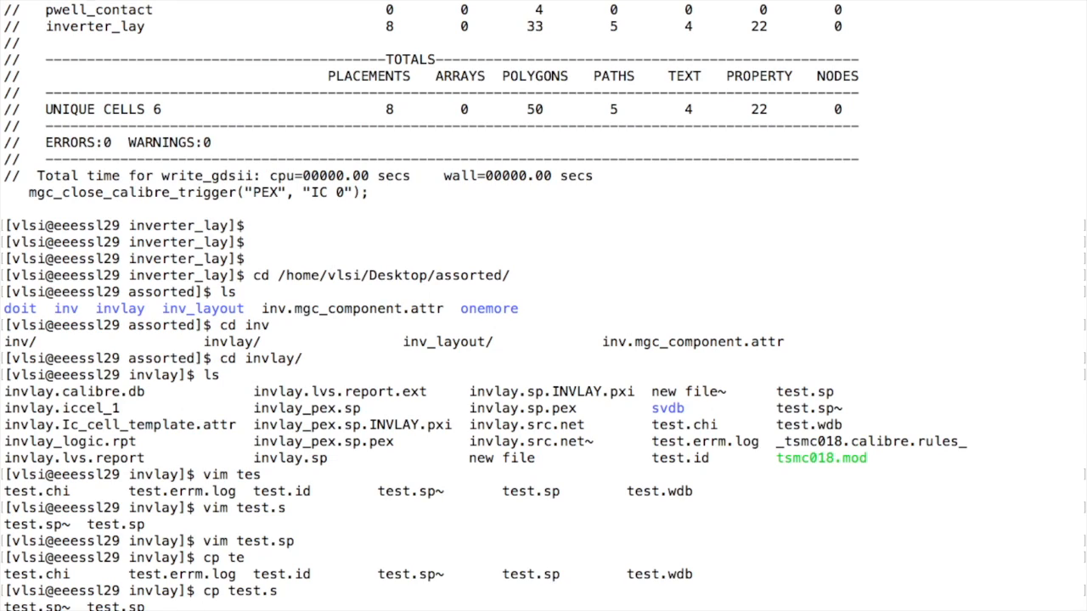
key("Return")
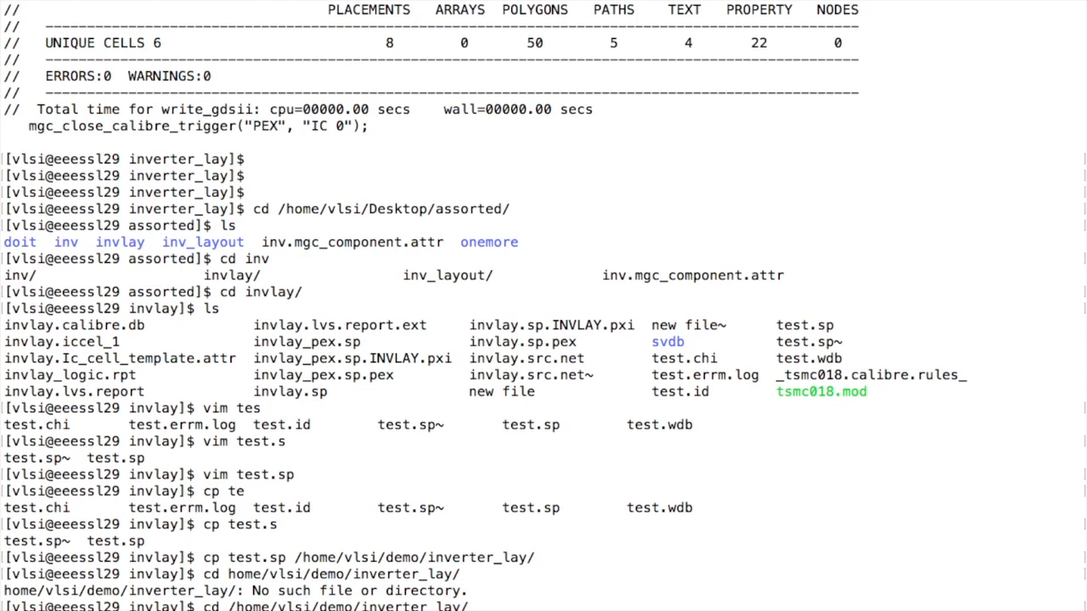
type("ls")
key("Return")
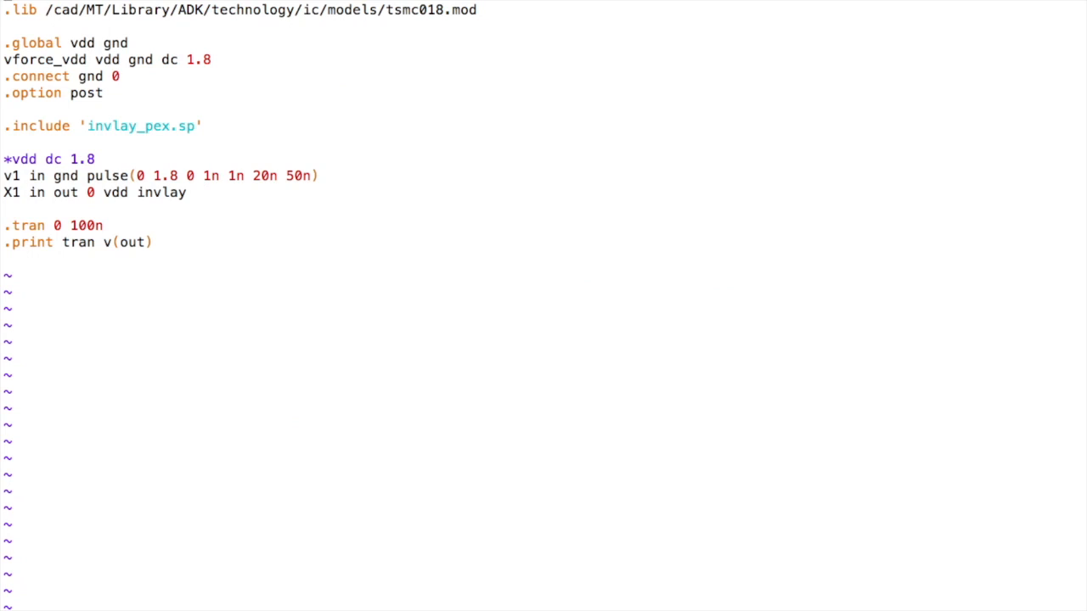
Step: Change the included file in the copied test.sp to 'inerter_laypex.sp', then save and quit vim
key("j")
key("j")
key("j")
key("j")
key("j")
key("j")
key("j")
key("l")
key("l")
key("l")
key("l")
key("l")
key("l")
key("l")
key("l")
key("l")
key("l")
key("l")
key("l")
key("l")
key("l")
key("l")
key("l")
key("X")
key("X")
key("X")
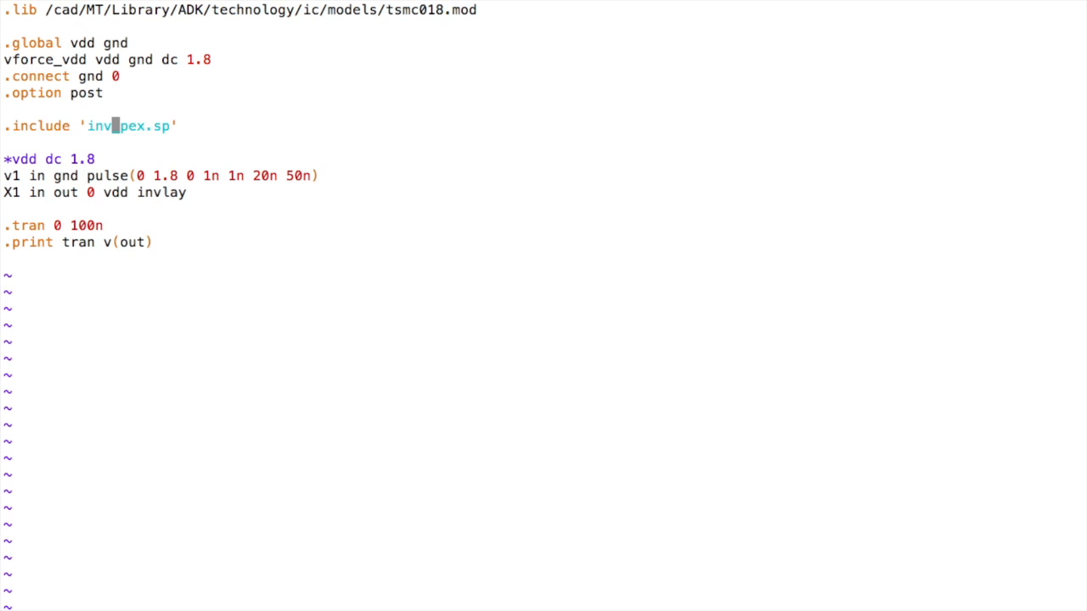
type("X")
type("ierter")
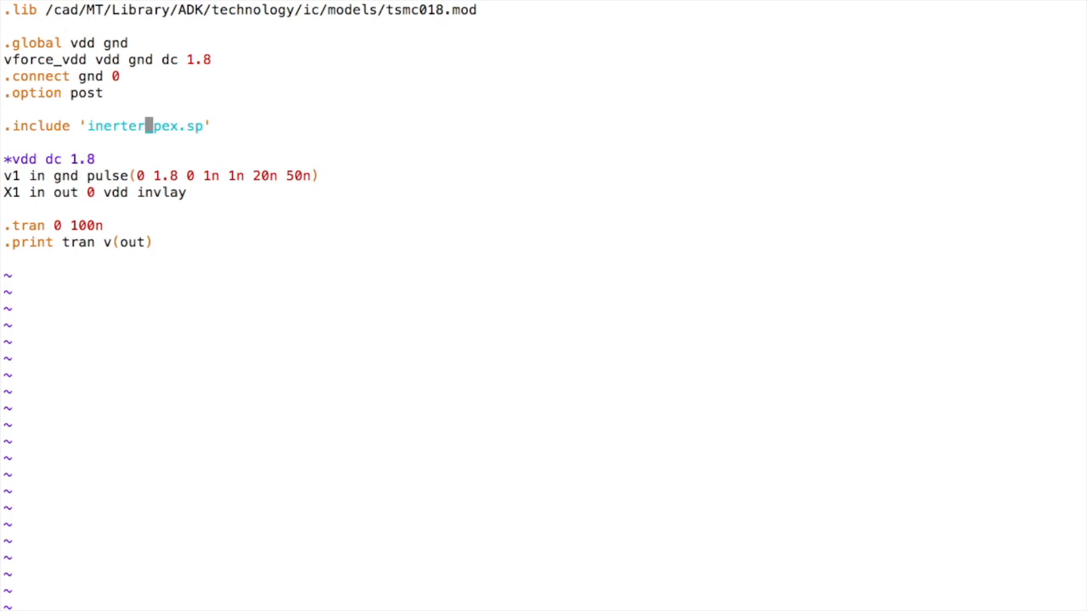
type("_lay_")
key("Right")
key("BackSpace")
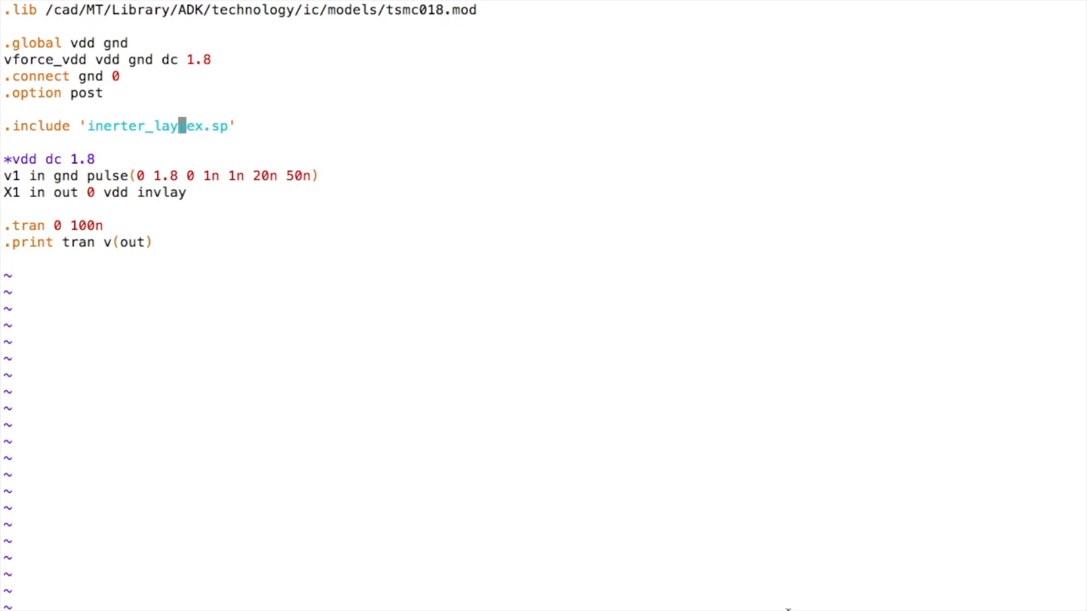
key("Down")
type(":wq")
key("Return")
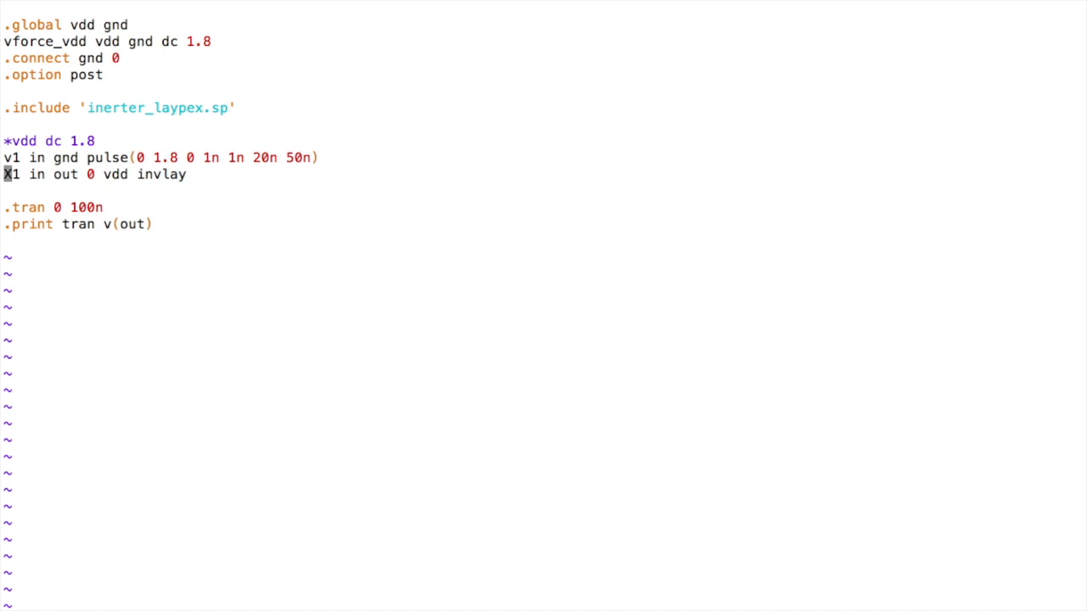
Step: Correct the included file name in test.sp to 'inverter_laypex.sp'
key("k")
key("k")
key("k")
key("k")
key("l")
key("l")
key("l")
key("l")
key("l")
key("l")
key("l")
key("l")
key("l")
key("l")
key("l")
key("l")
type("inv")
Step: Replace the subcircuit name on the X1 line of test.sp with inverter_lay
key("Down")
key("Down")
key("Down")
key("Down")
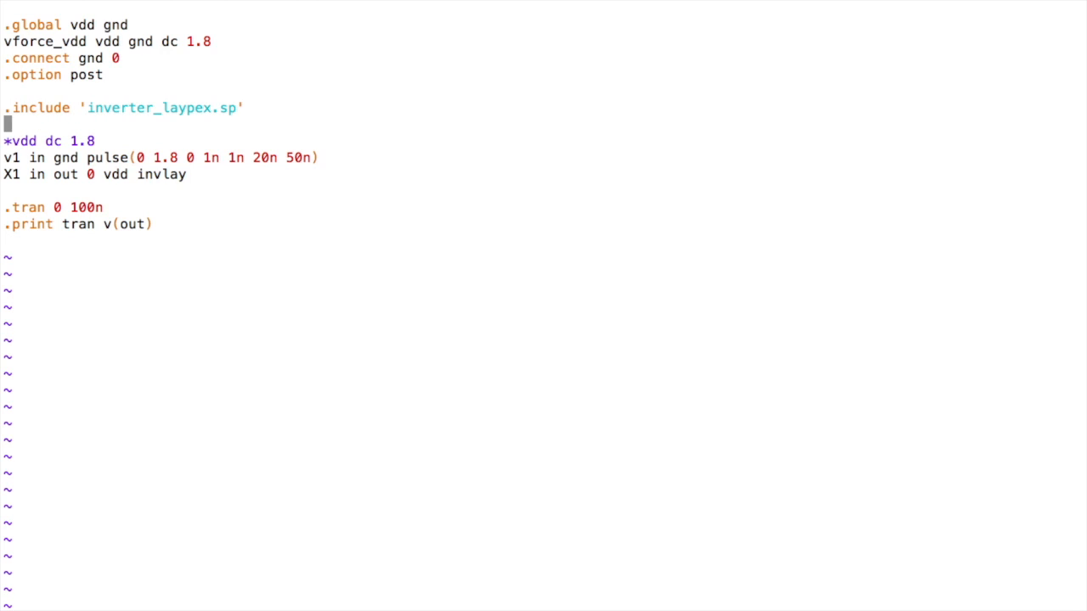
key("Right")
key("Right")
key("Right")
key("Right")
key("Right")
key("Right")
key("Right")
key("Right")
key("Right")
key("BackSpace")
key("BackSpace")
key("BackSpace")
type("erter_lay")
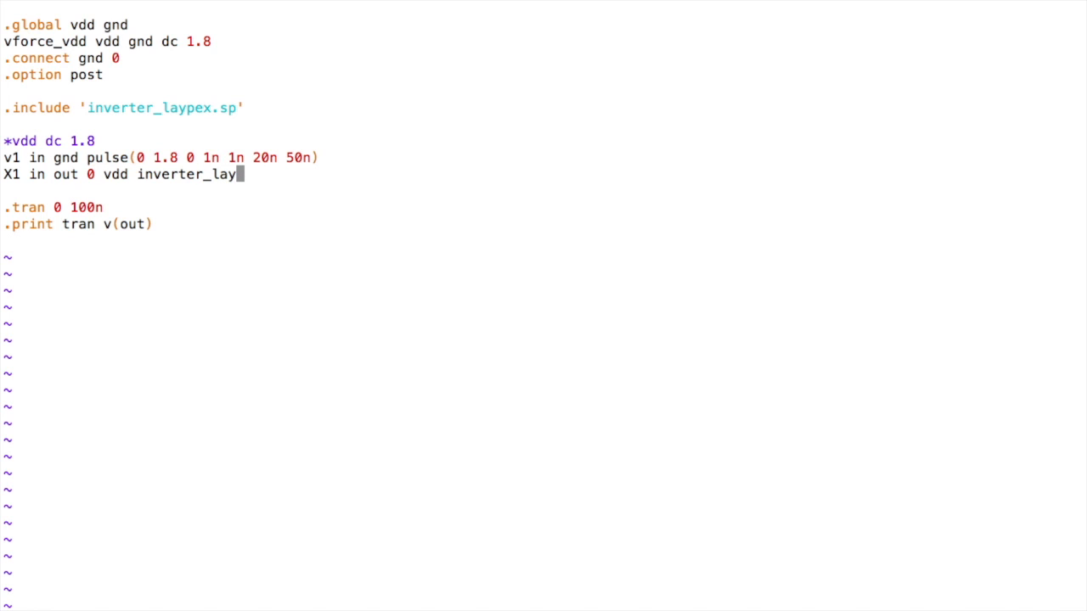
Step: Save and close test.sp, then rerun its simulation and look back through the output
key("Escape")
key("Return")
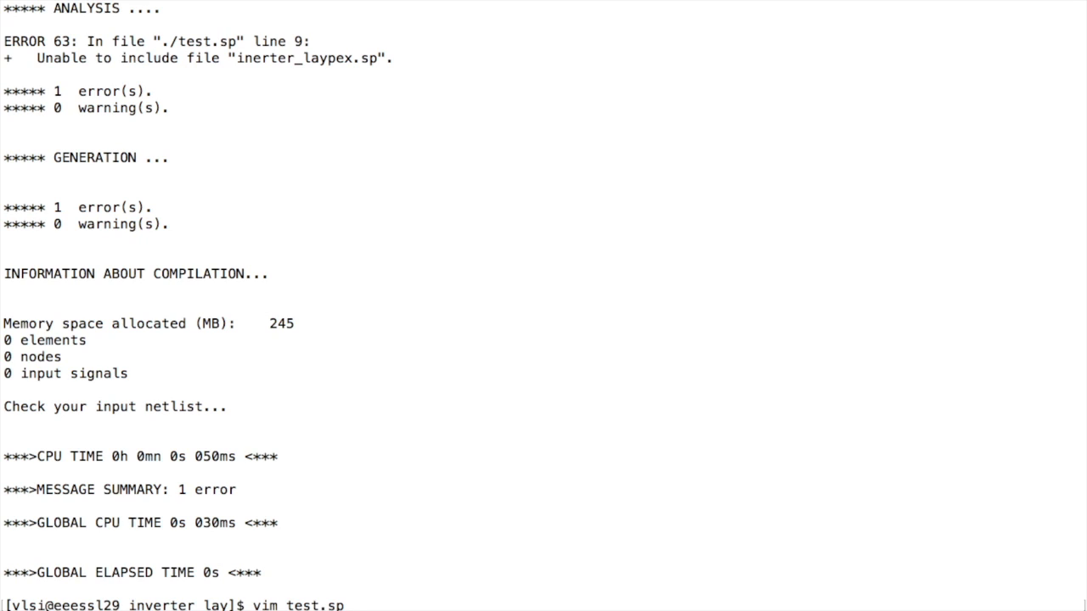
key("Return")
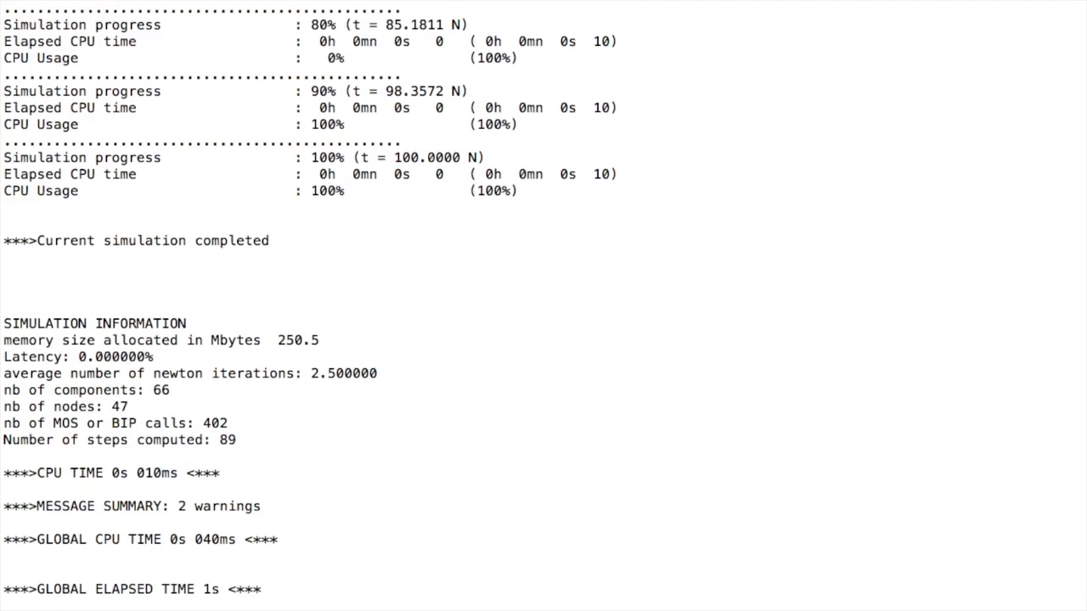
scroll(212, 235, "up", 15)
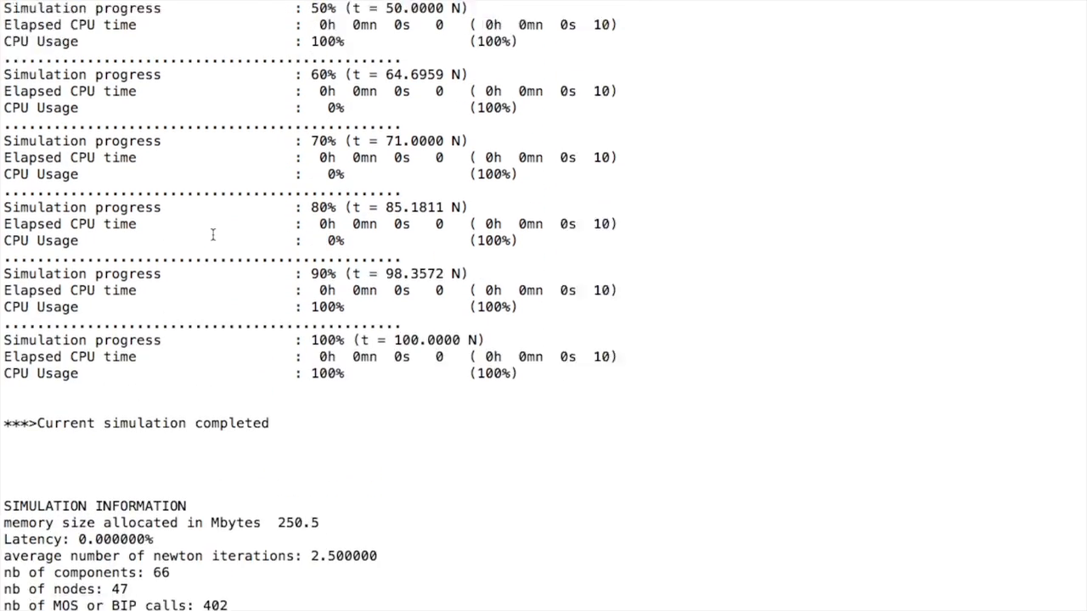
Step: Review the Eldo output of the rerun for errors, warnings and the completed transient simulation
scroll(212, 235, "up", 9)
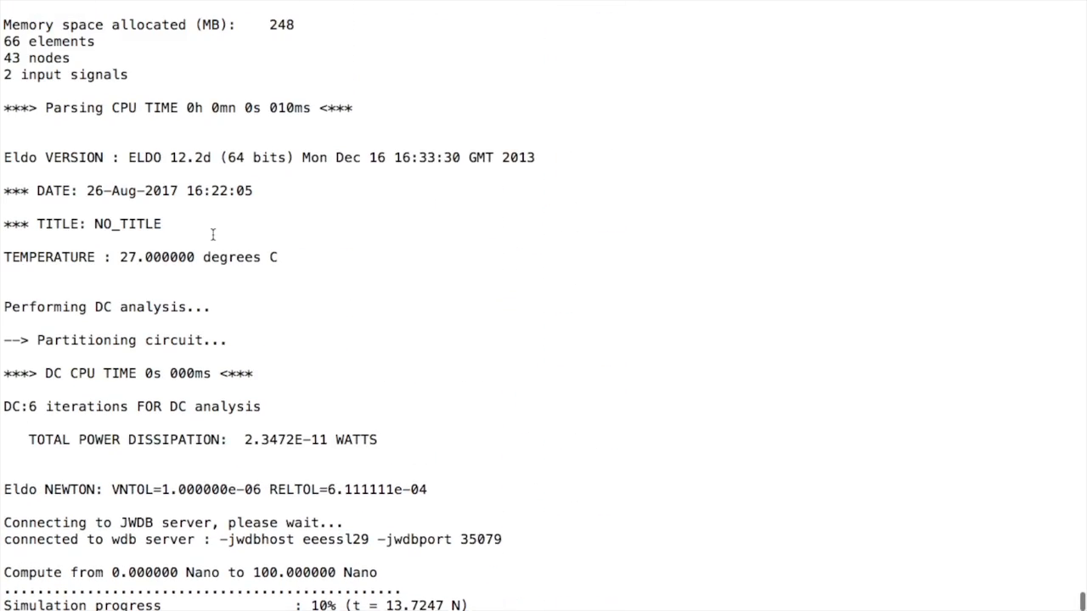
scroll(212, 235, "up", 1)
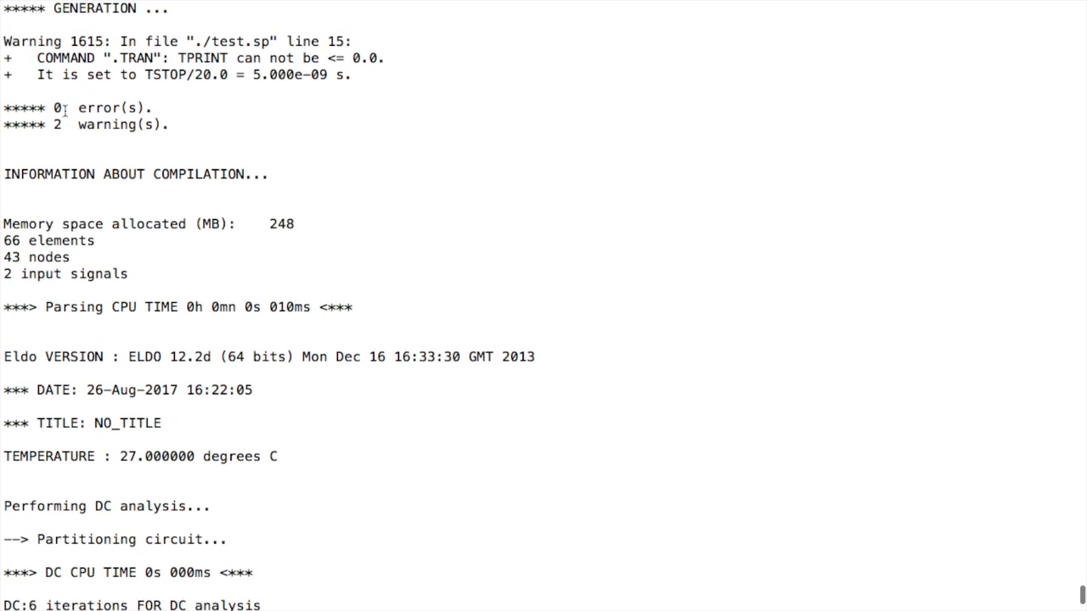
scroll(173, 270, "down", 20)
scroll(174, 270, "down", 3)
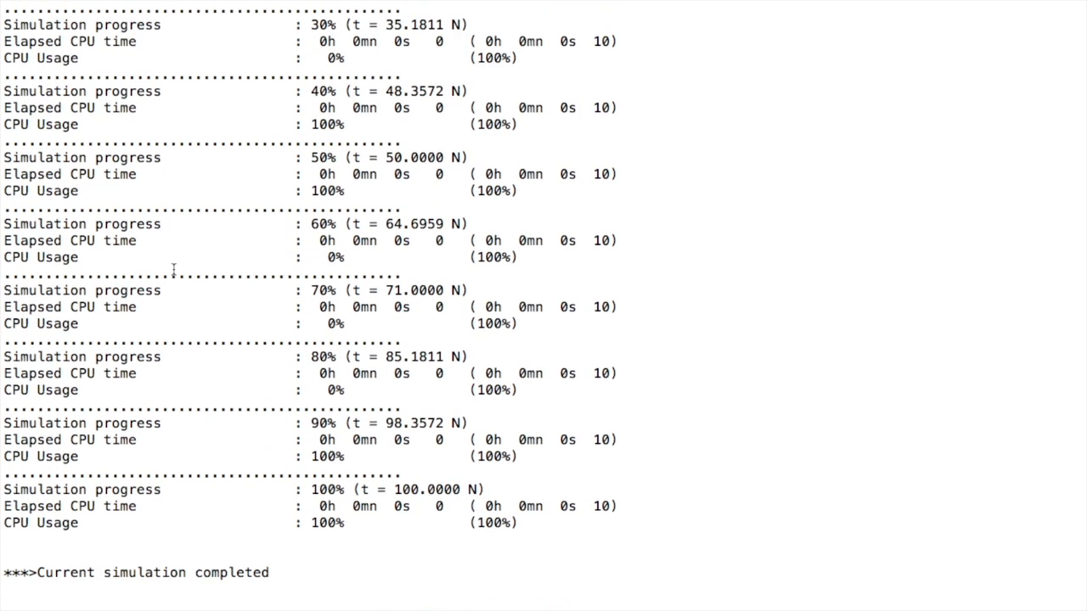
scroll(173, 270, "down", 7)
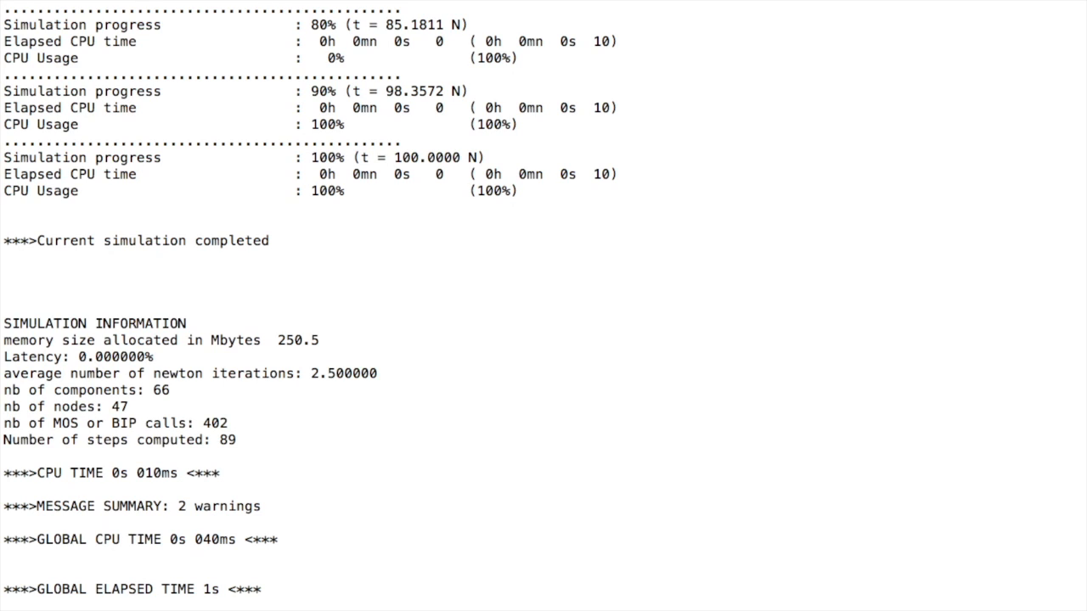
scroll(174, 270, "down", 5)
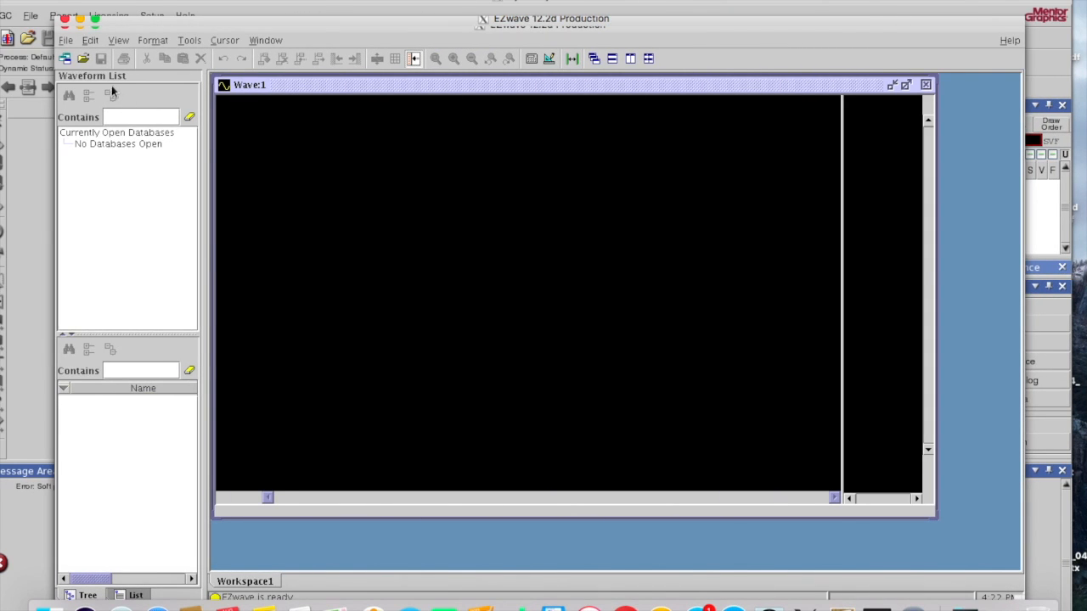
Step: Switch to EZwave, enlarge its window, open test.wdb from the inverter_lay folder and list the waveforms of its TRAN results
left_click(94, 23)
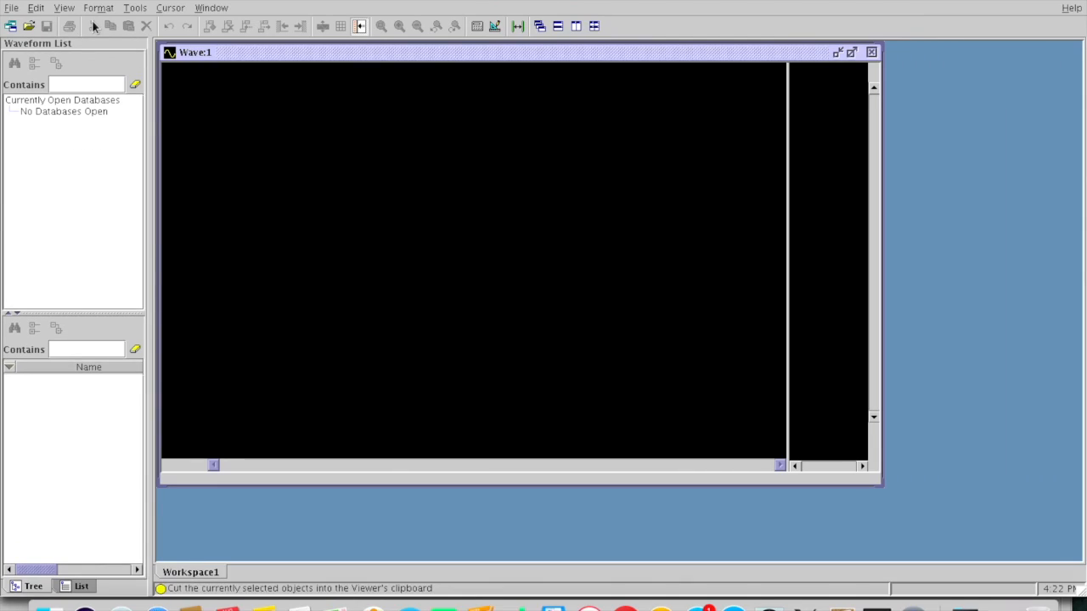
left_click(29, 27)
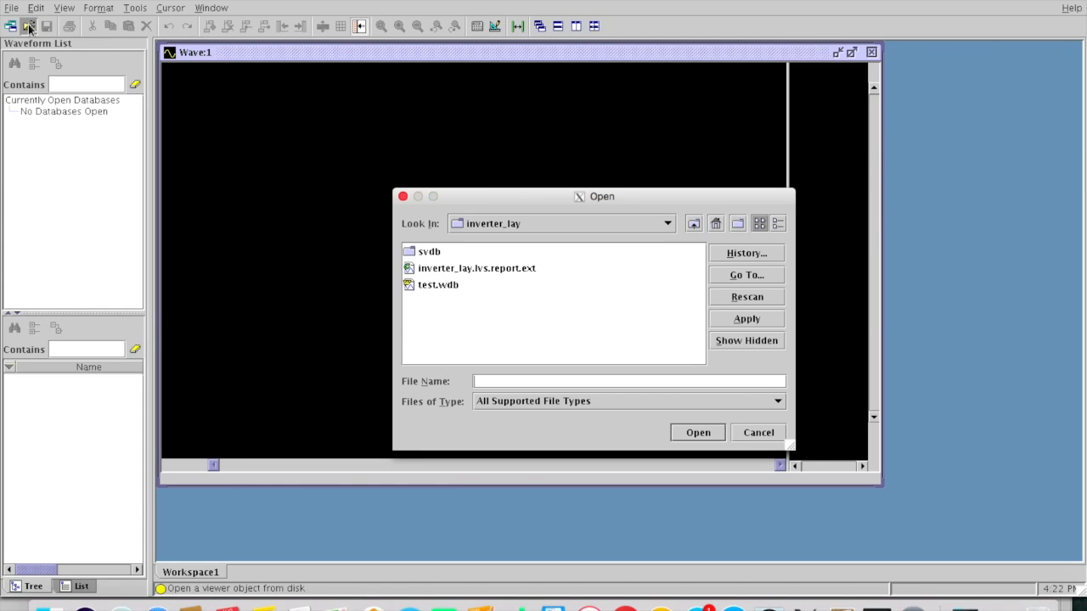
double_click(444, 287)
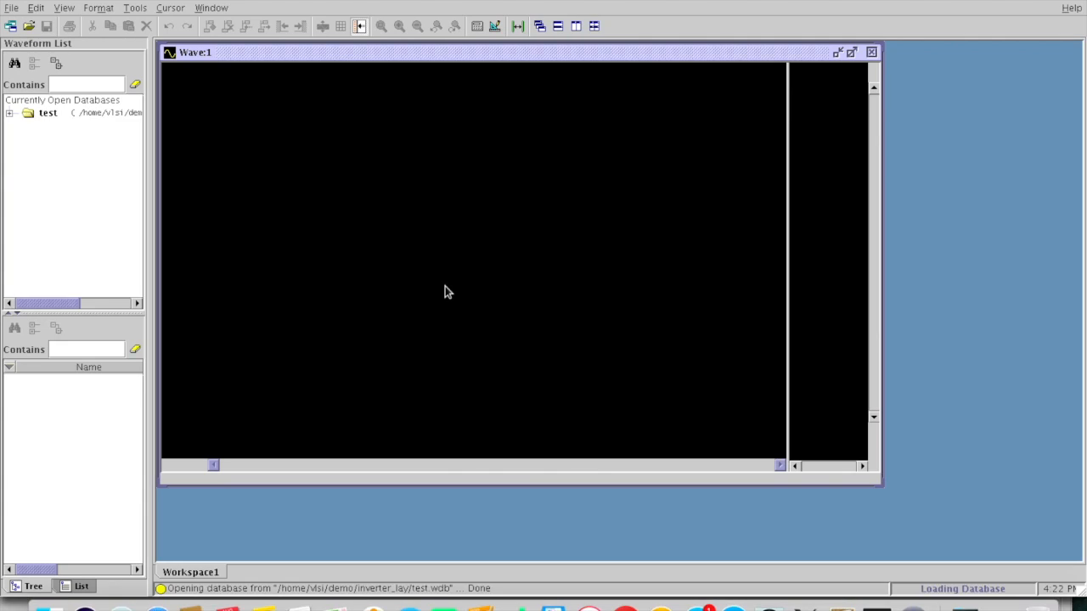
left_click(10, 113)
left_click(64, 129)
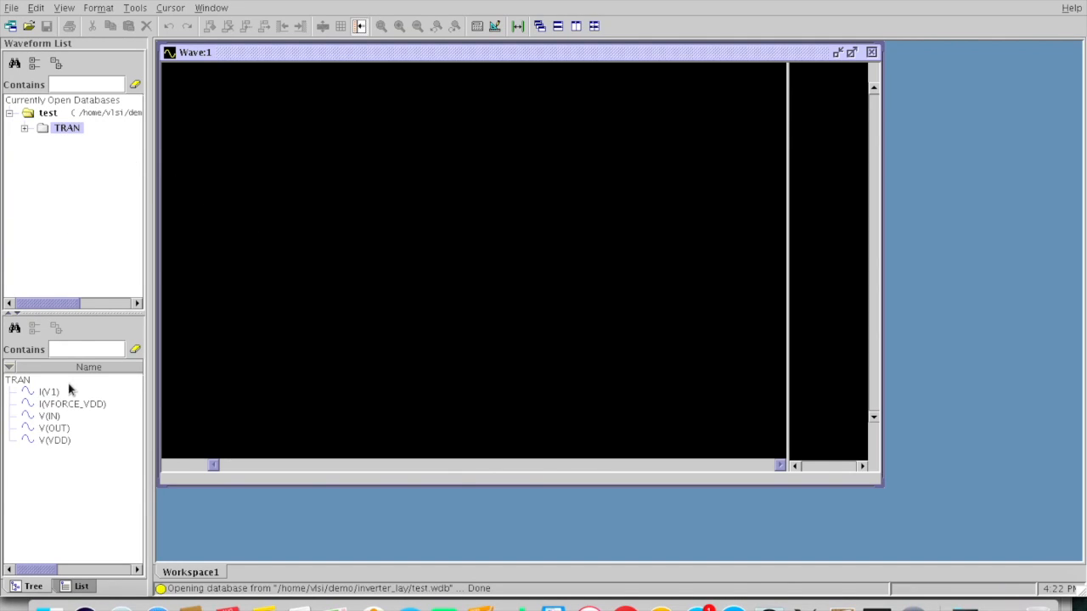
double_click(51, 415)
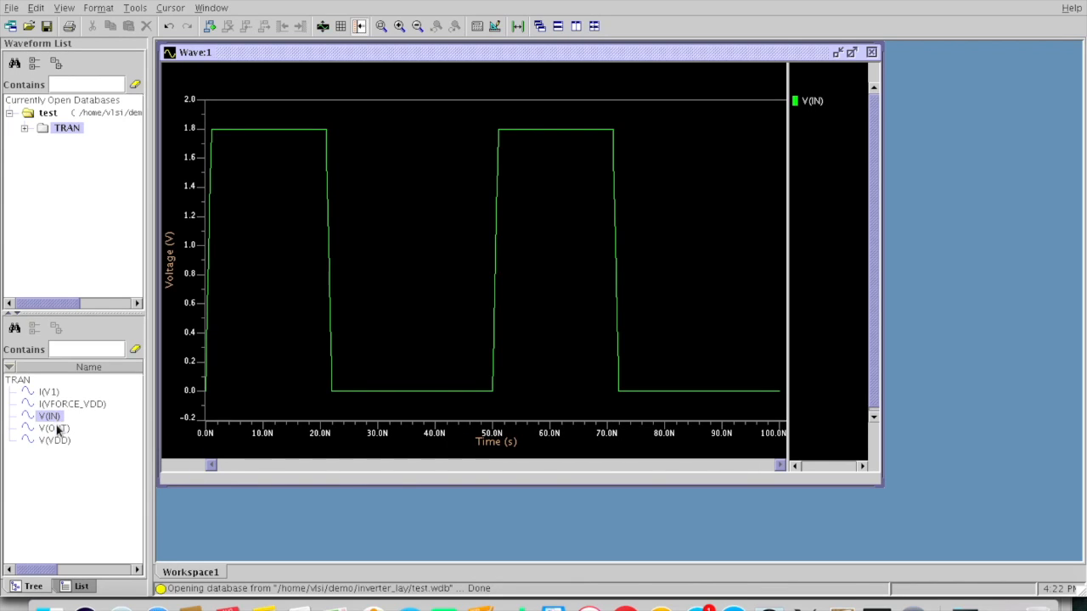
double_click(55, 428)
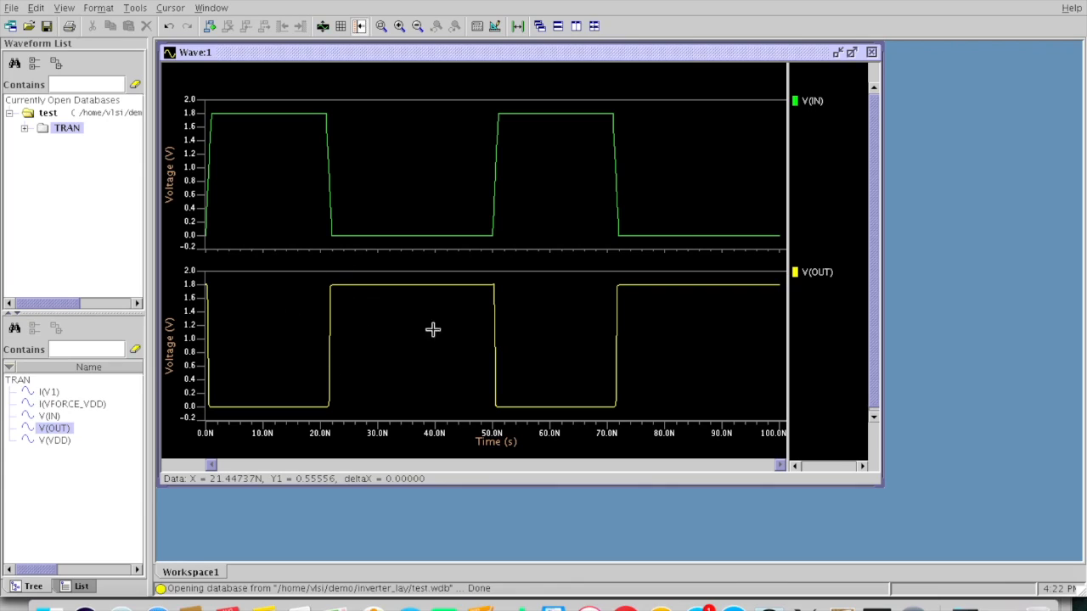
left_click(872, 53)
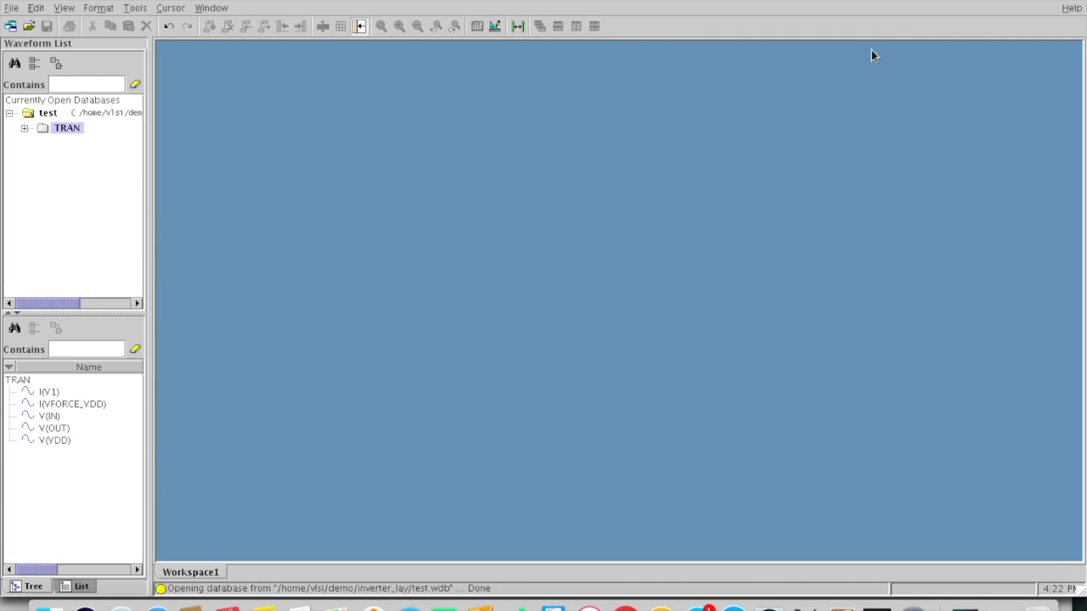
Step: Plot the V(IN) and V(OUT) waveforms of the TRAN results in a new wave window
double_click(52, 417)
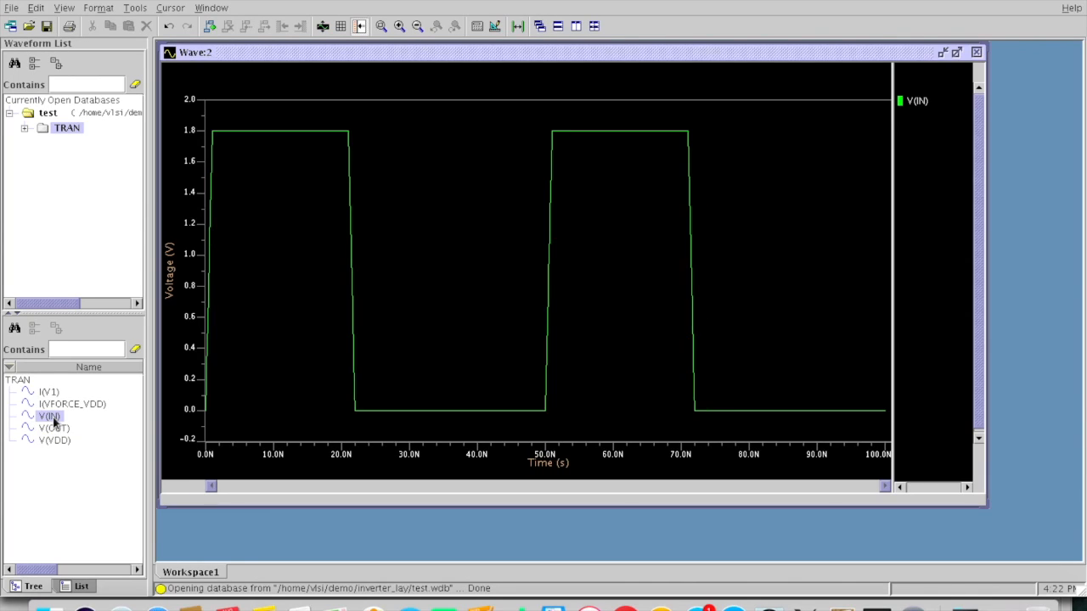
double_click(54, 429)
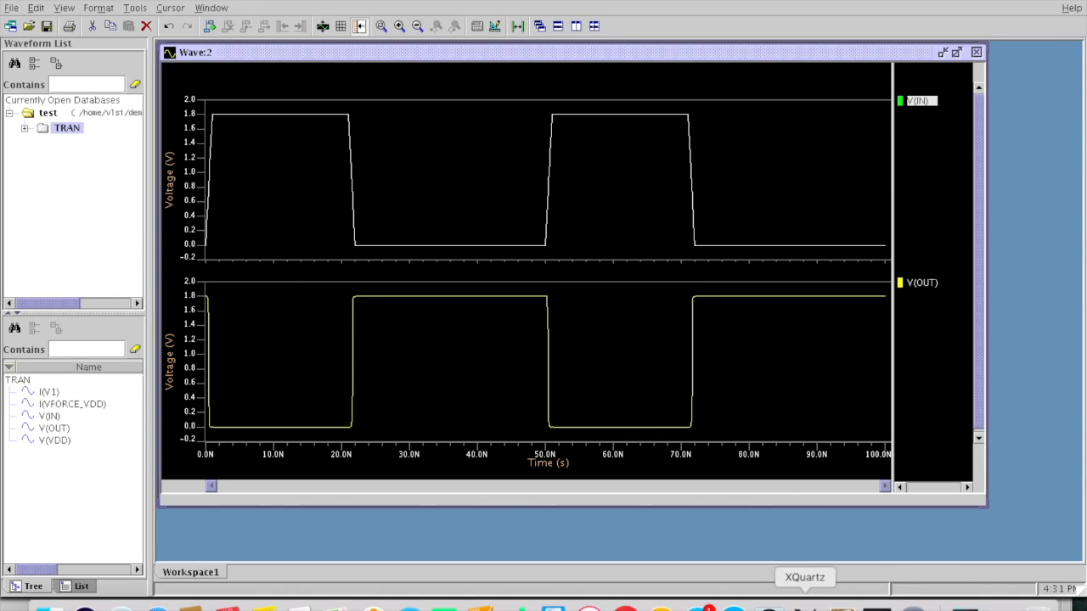
Step: Switch to the inverter schematic's simulation session in Pyxis Schematic
right_click(806, 605)
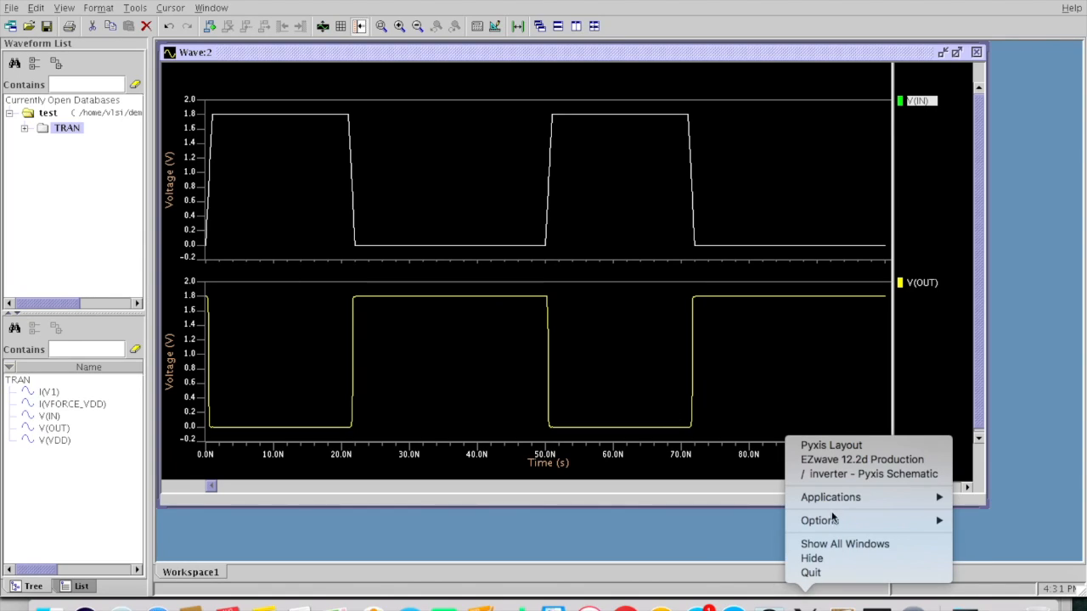
left_click(843, 473)
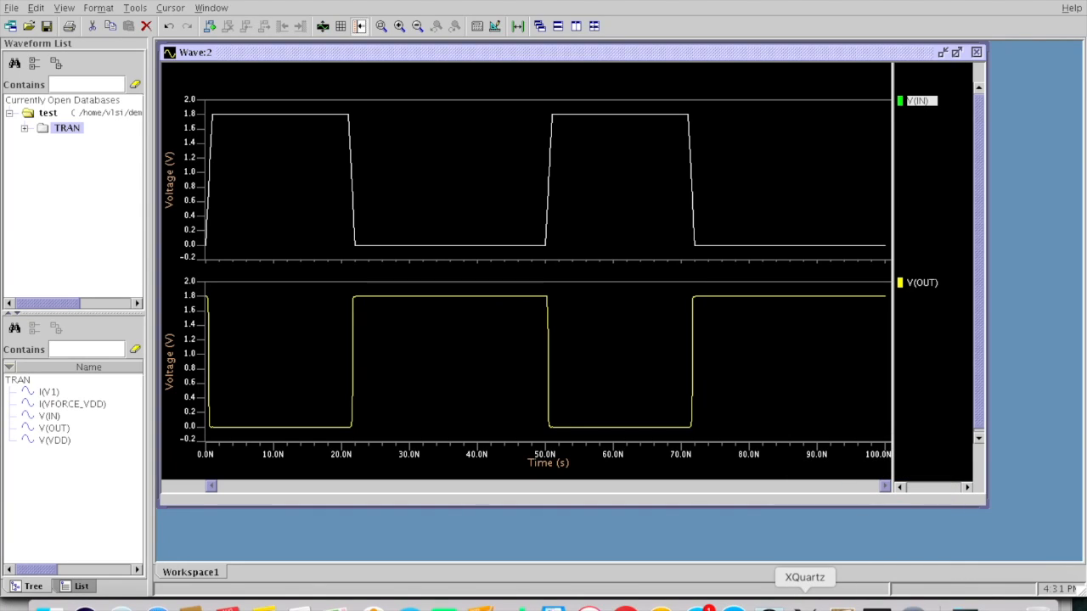
right_click(807, 604)
left_click(853, 475)
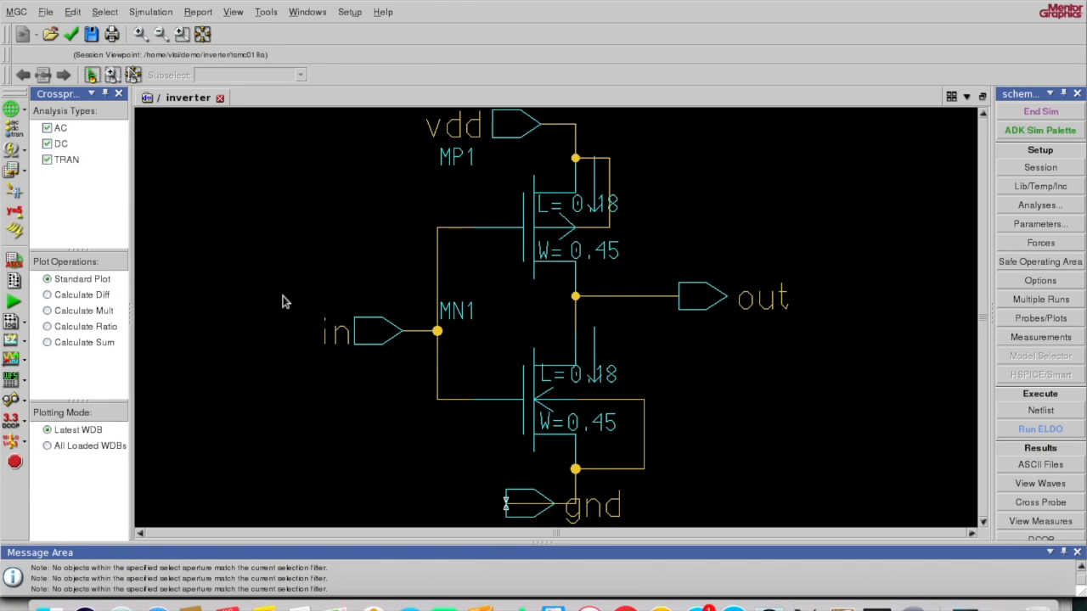
Step: Open the simulation setup and add the tsmc018.mod model file from $ADK/technology/ic/models as an include file
left_click(12, 128)
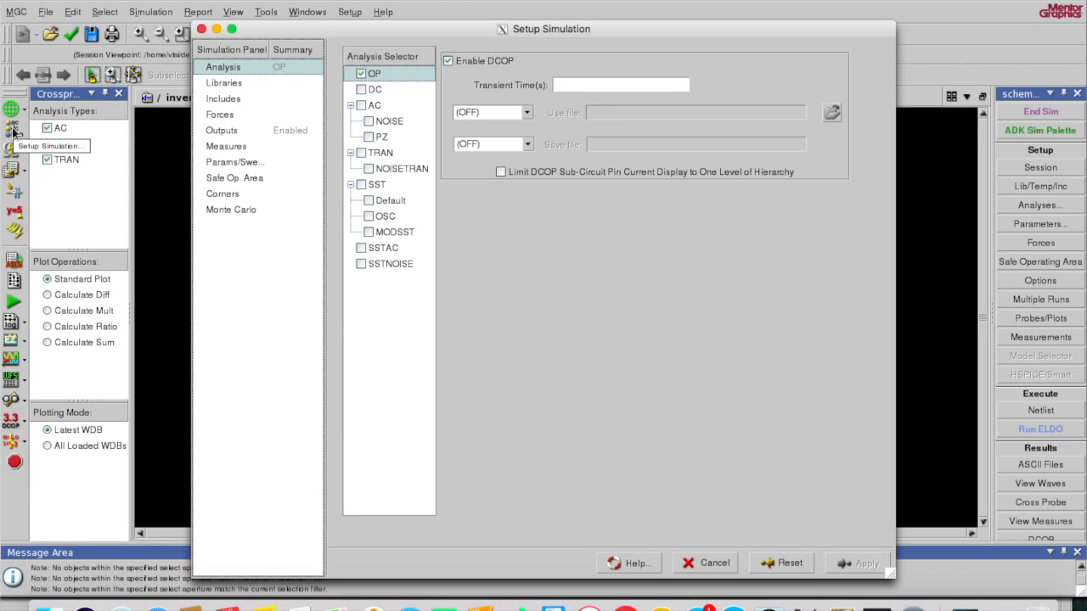
left_click(233, 100)
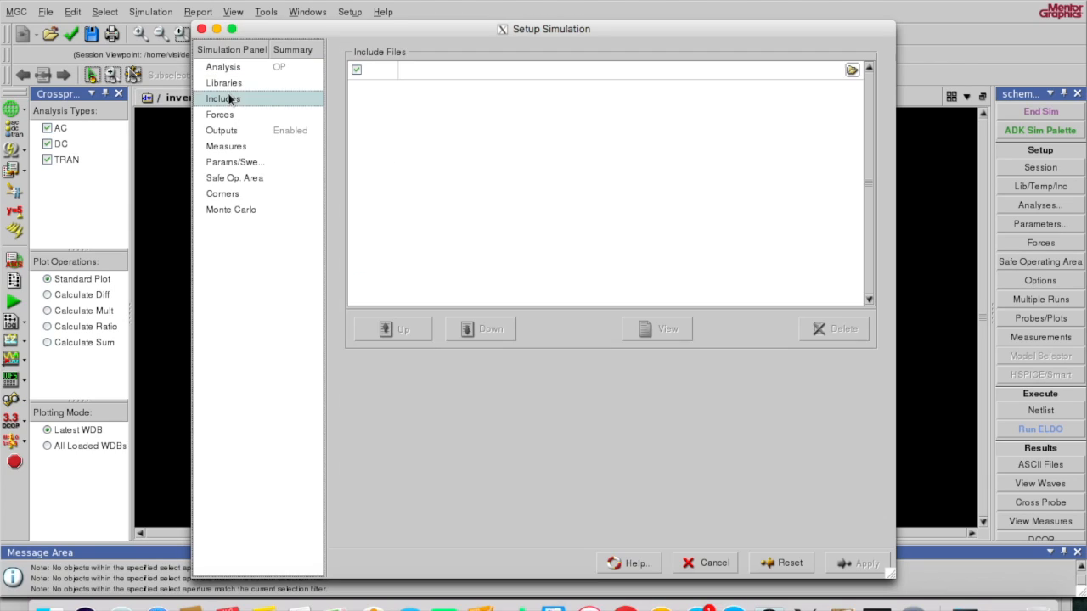
left_click(851, 69)
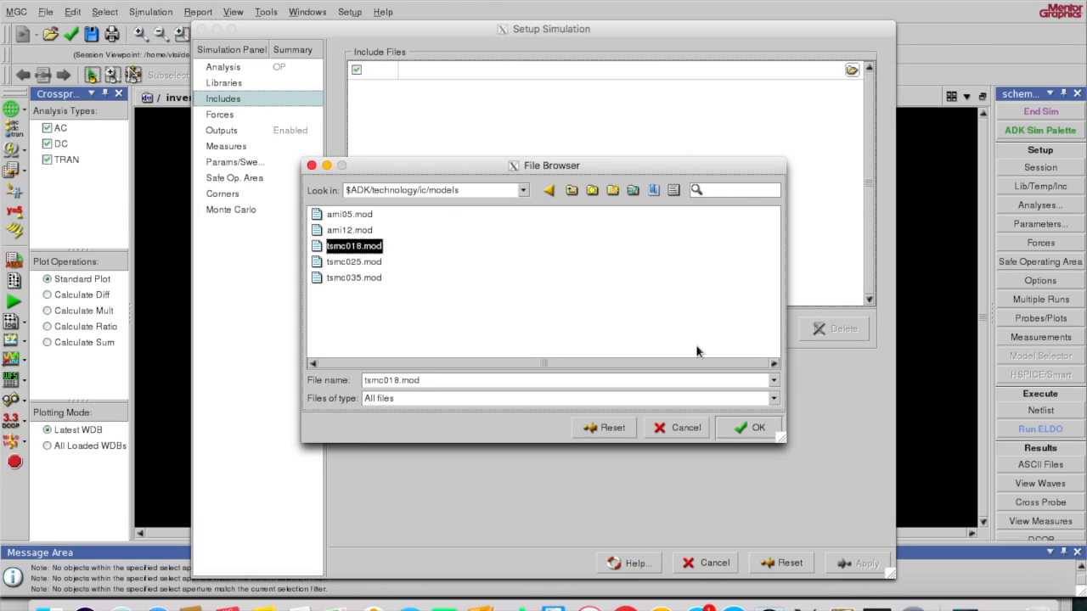
left_click(736, 430)
Step: Open the Forces settings and select the inverter's input net in the schematic as the signal to drive
left_click(220, 115)
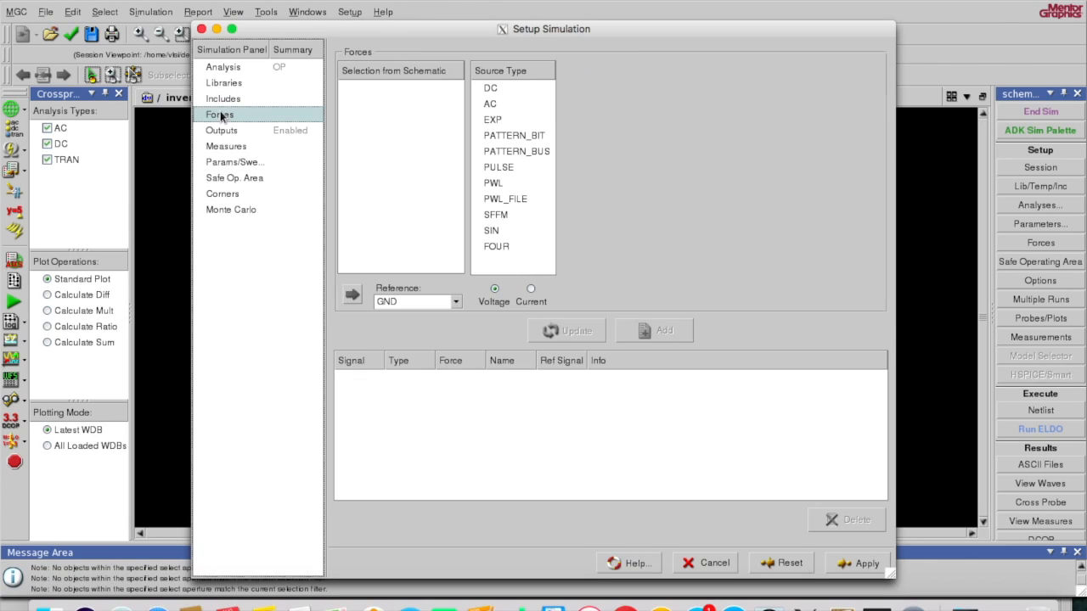
left_click_drag(466, 30, 751, 9)
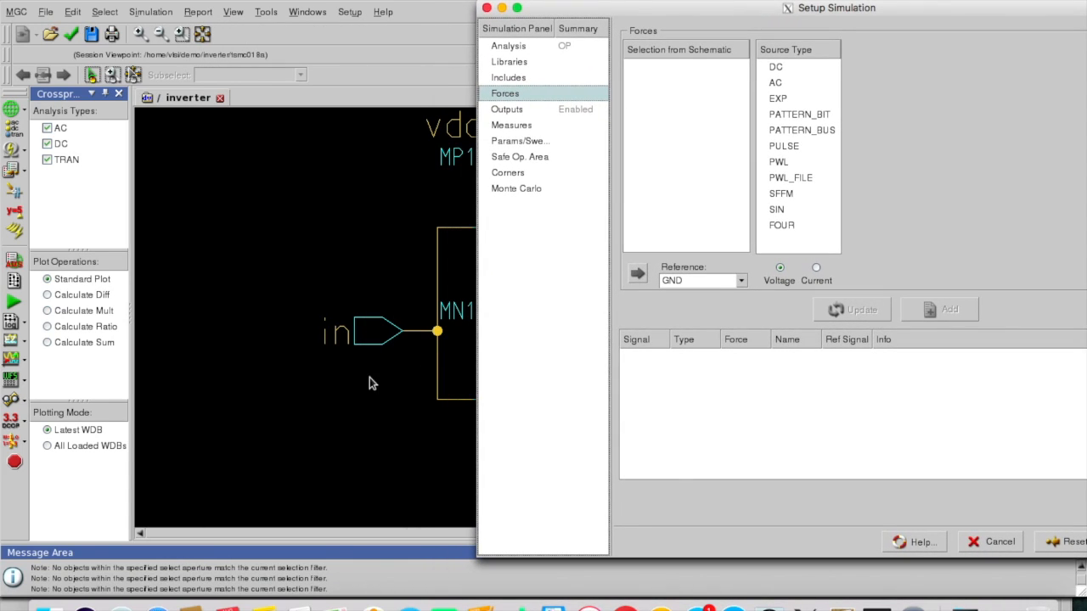
left_click(370, 350)
left_click(374, 344)
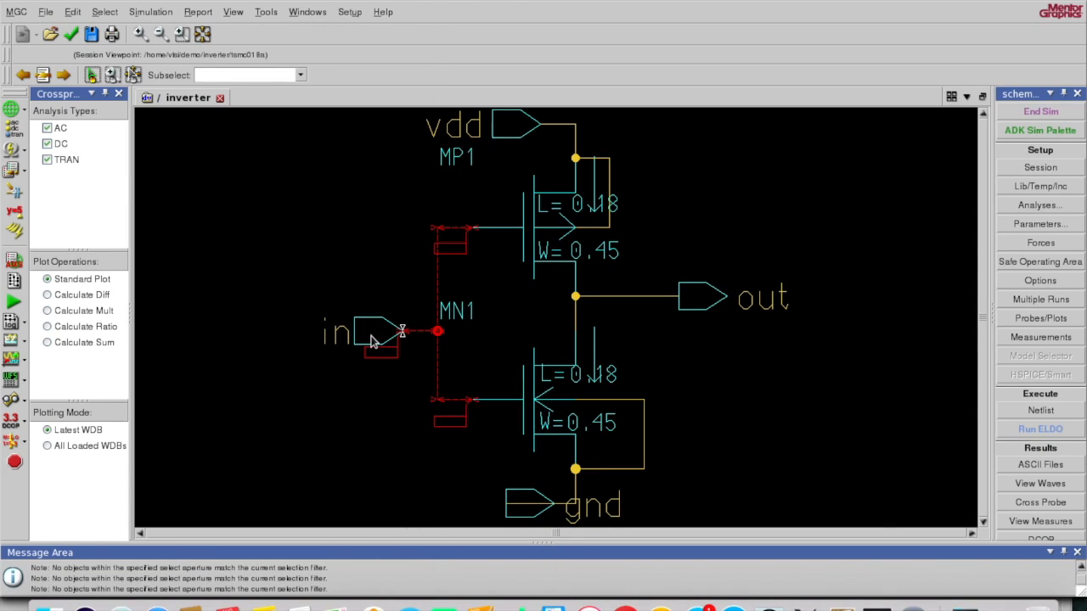
right_click(811, 605)
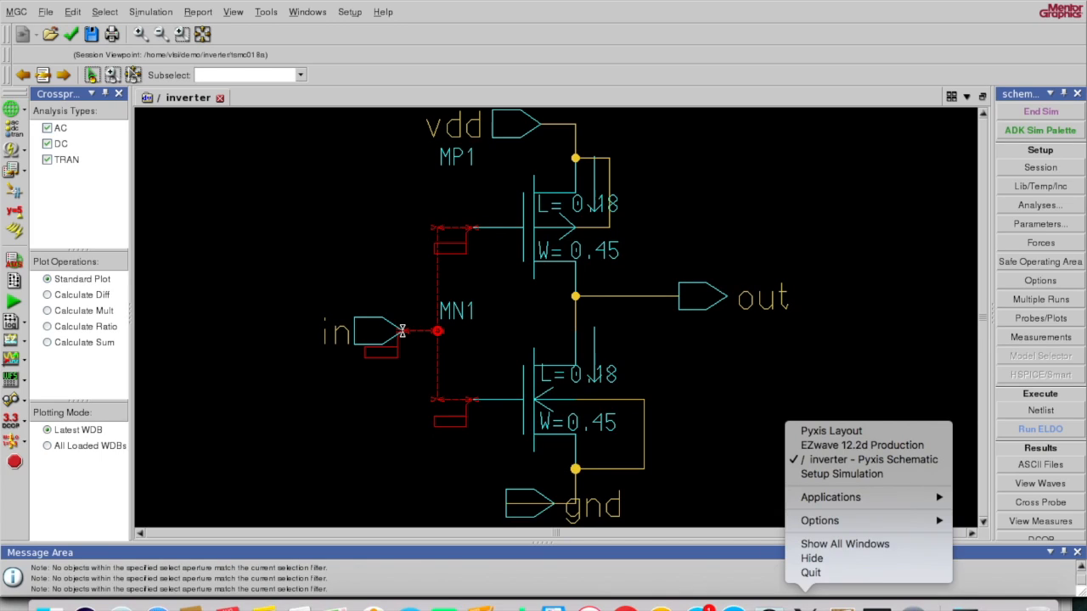
left_click(841, 474)
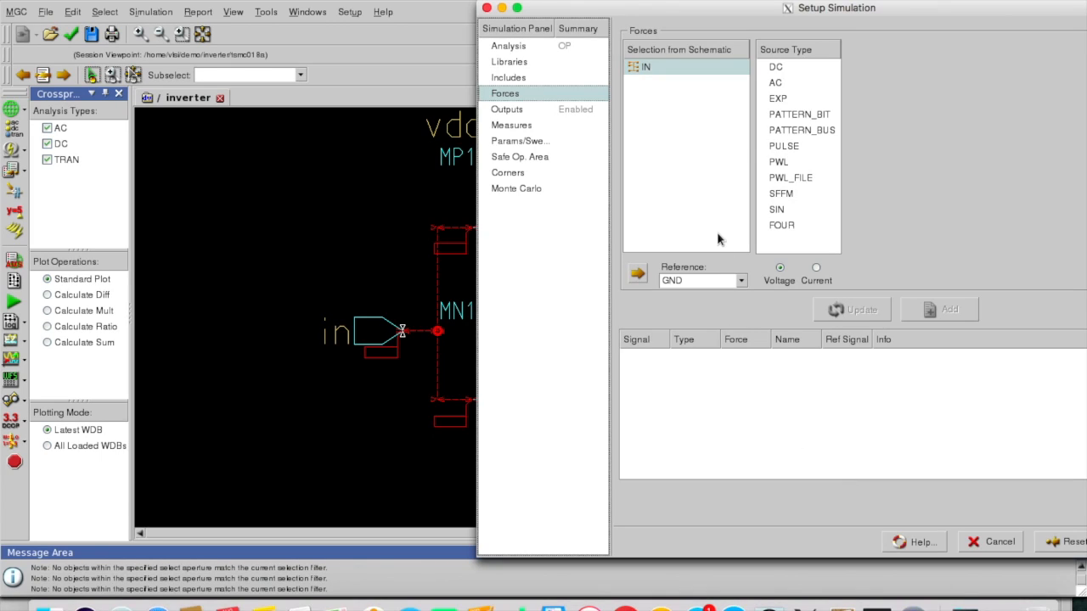
Step: Add a PULSE voltage force on IN with a pulsed value of 1.8 and an empty delay, keeping the other default values
left_click(789, 149)
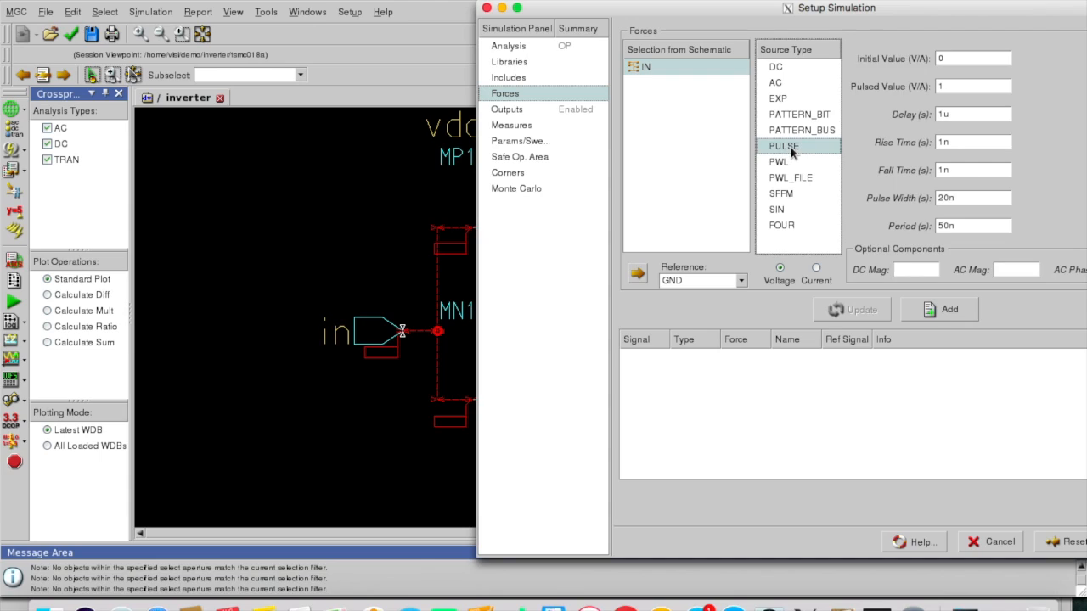
left_click_drag(792, 17, 786, 9)
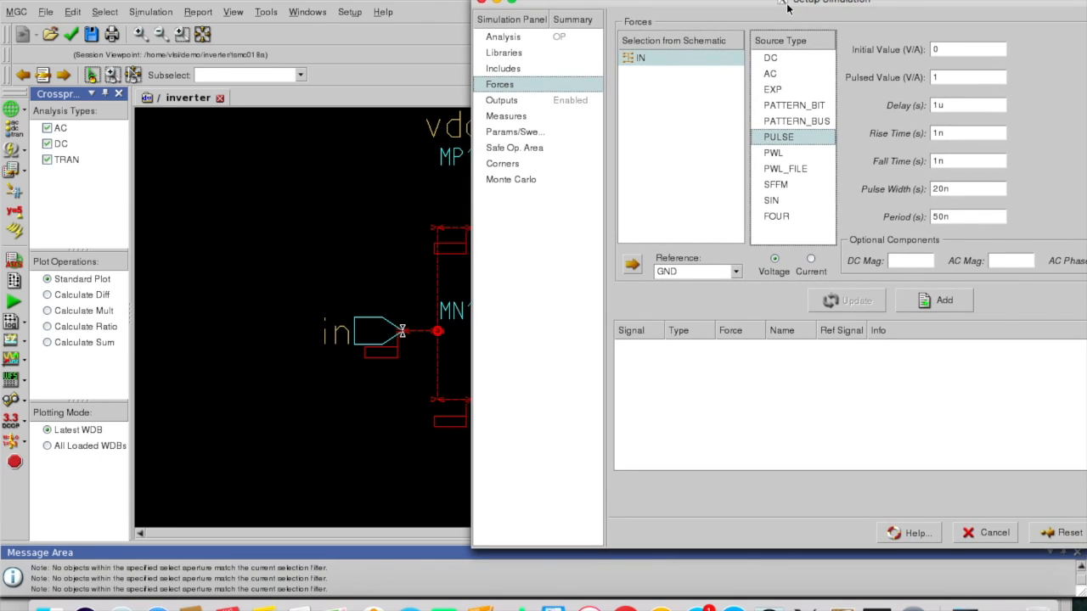
left_click(943, 76)
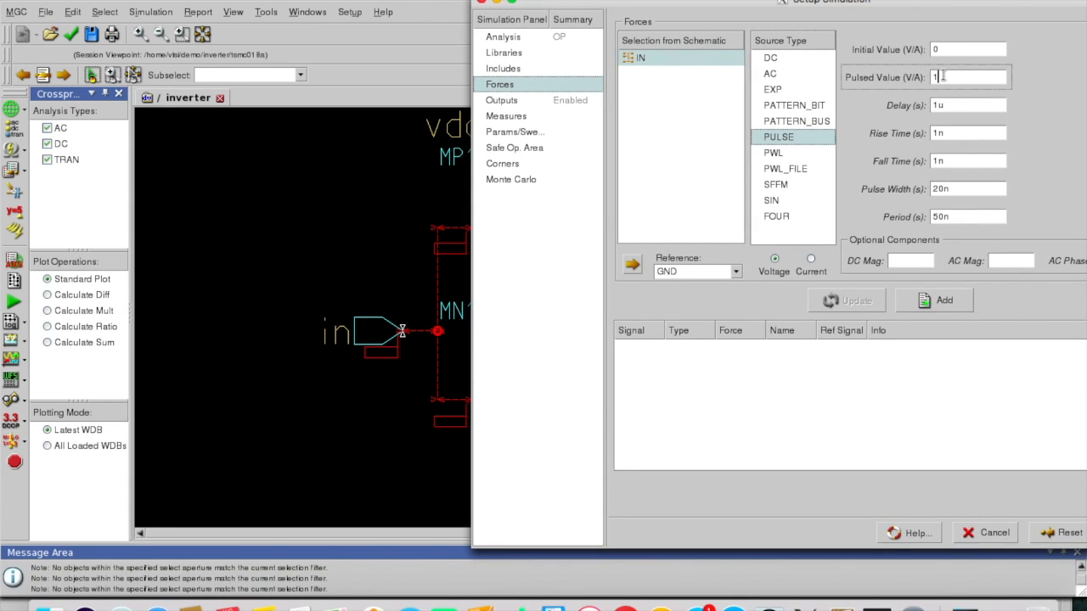
type(".8")
left_click(938, 104)
key("BackSpace")
key("BackSpace")
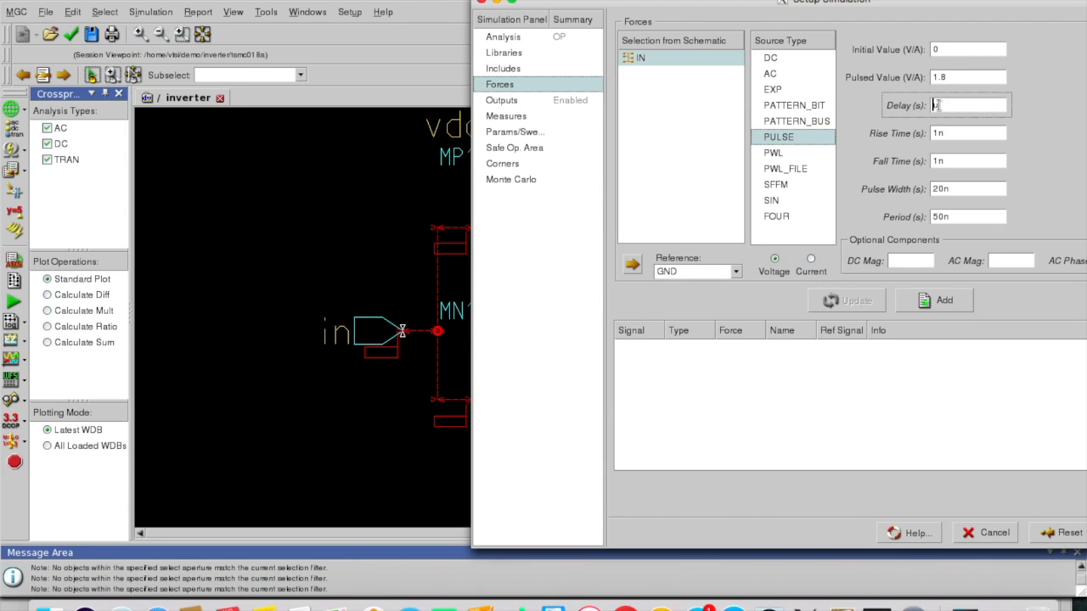
key("BackSpace")
left_click(961, 218)
left_click(932, 305)
left_click(932, 304)
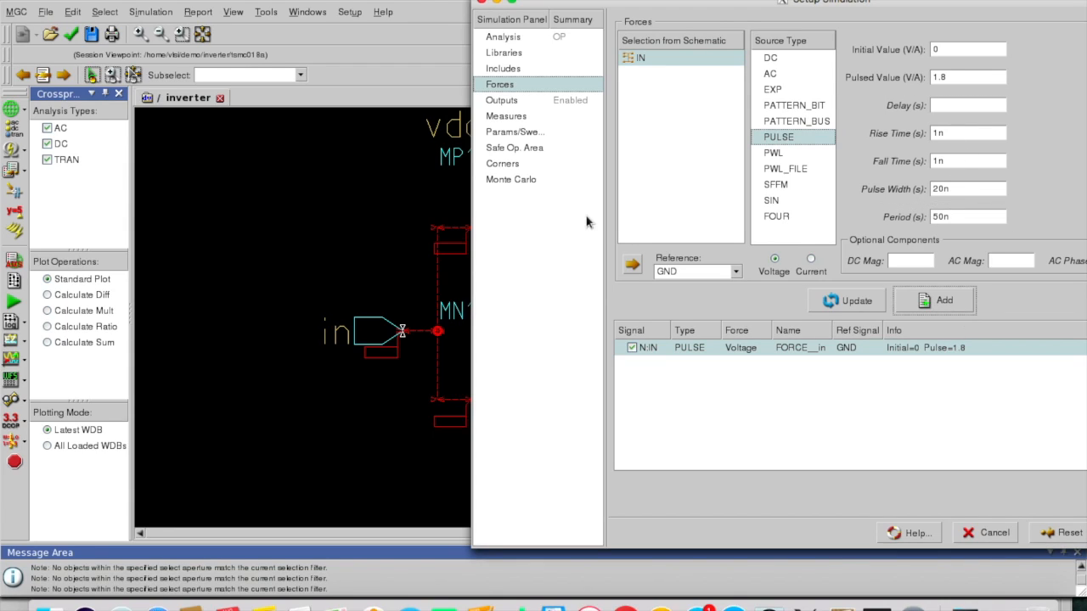
Step: Select the vdd net in the schematic and add a DC voltage force on it with a magnitude of 1.8
left_click(426, 192)
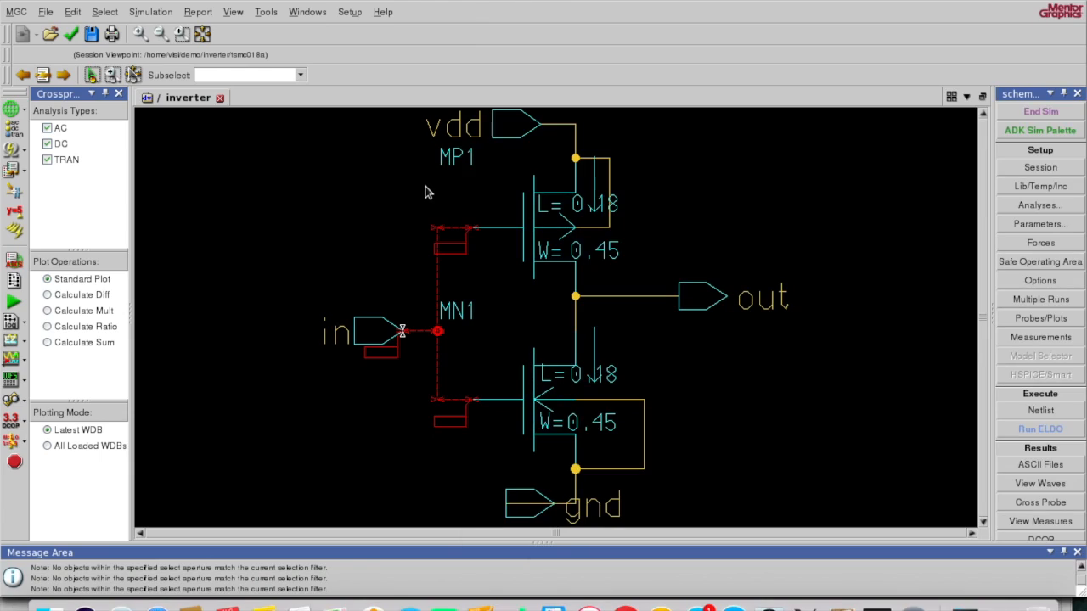
left_click(521, 137)
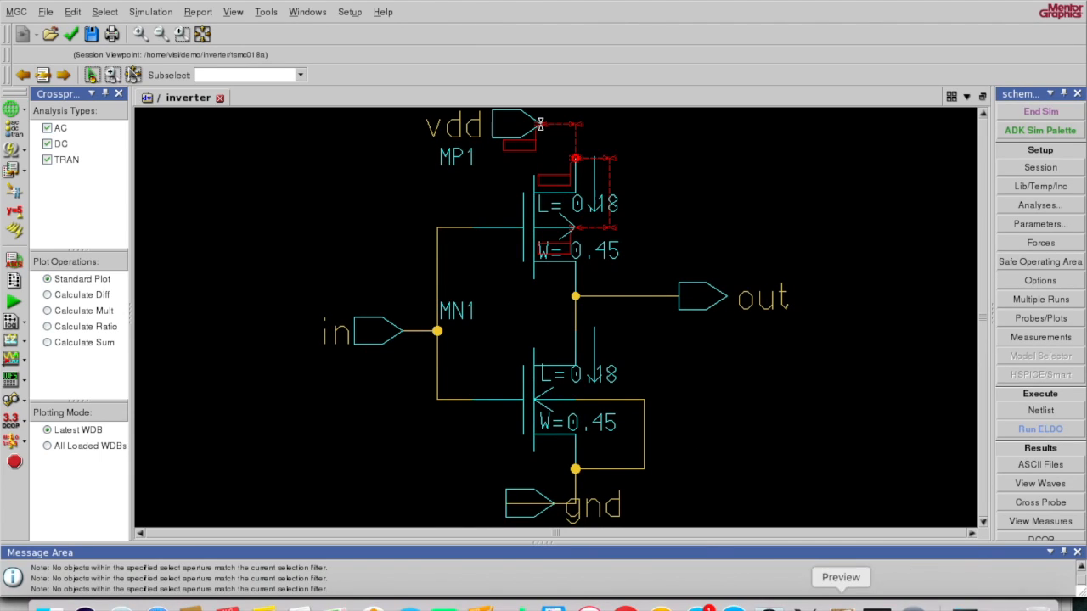
right_click(804, 605)
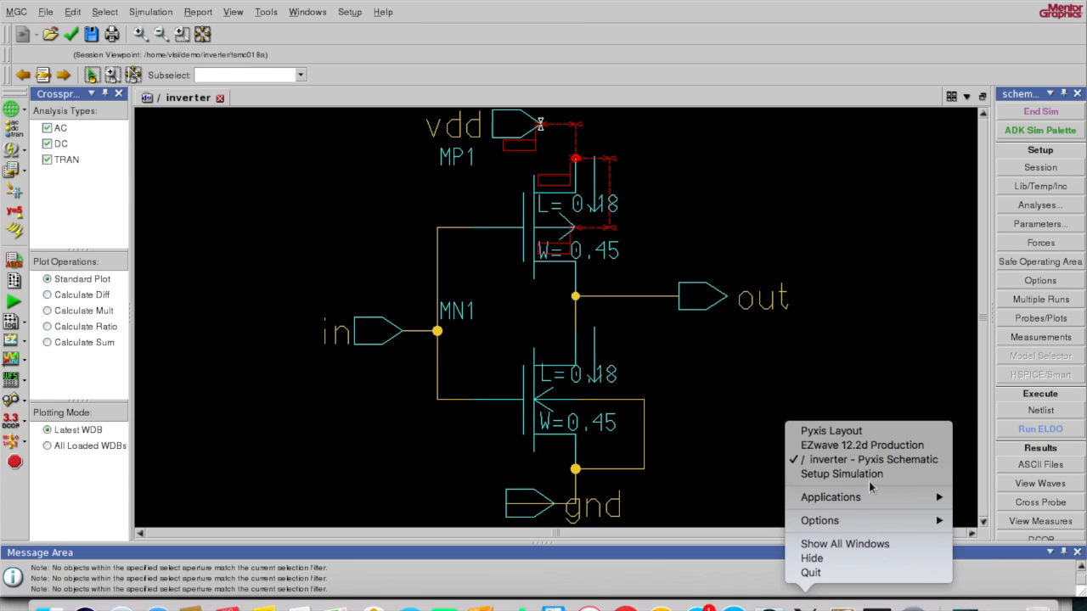
left_click(869, 474)
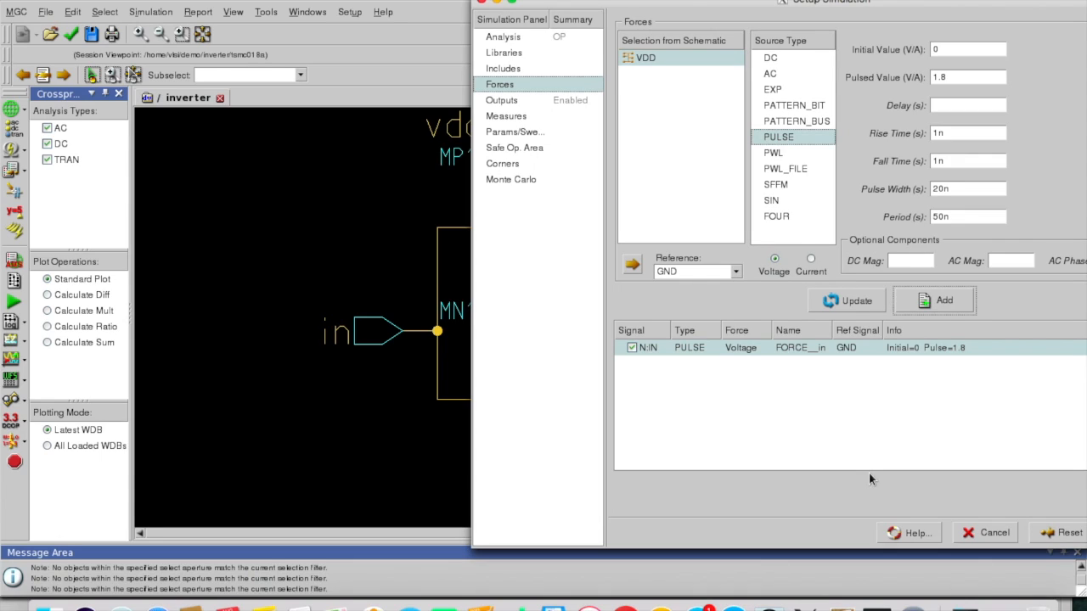
left_click(770, 60)
left_click(938, 48)
type(".8")
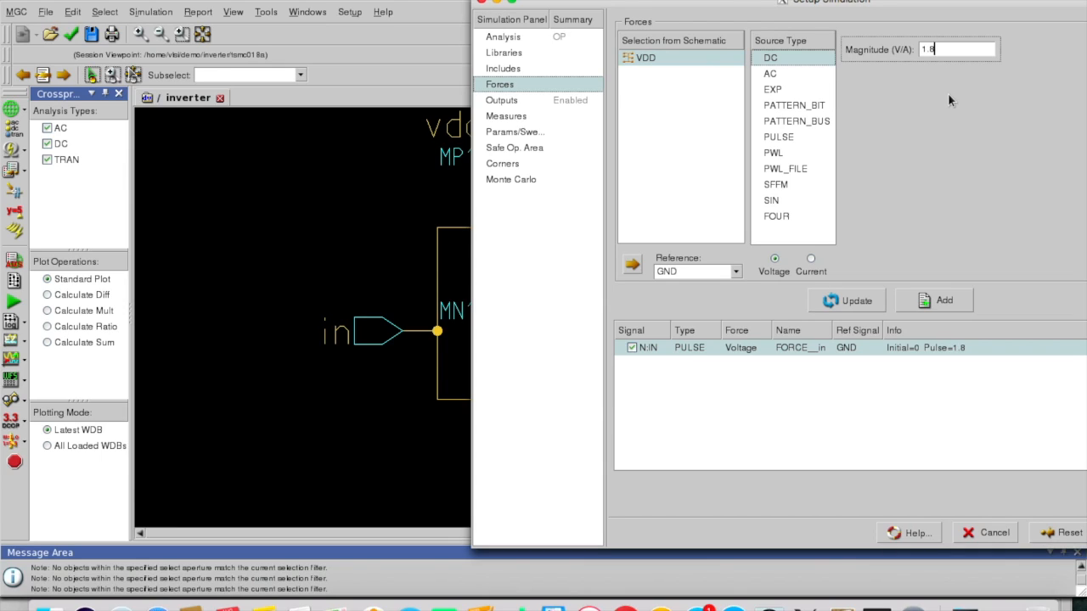
left_click(931, 302)
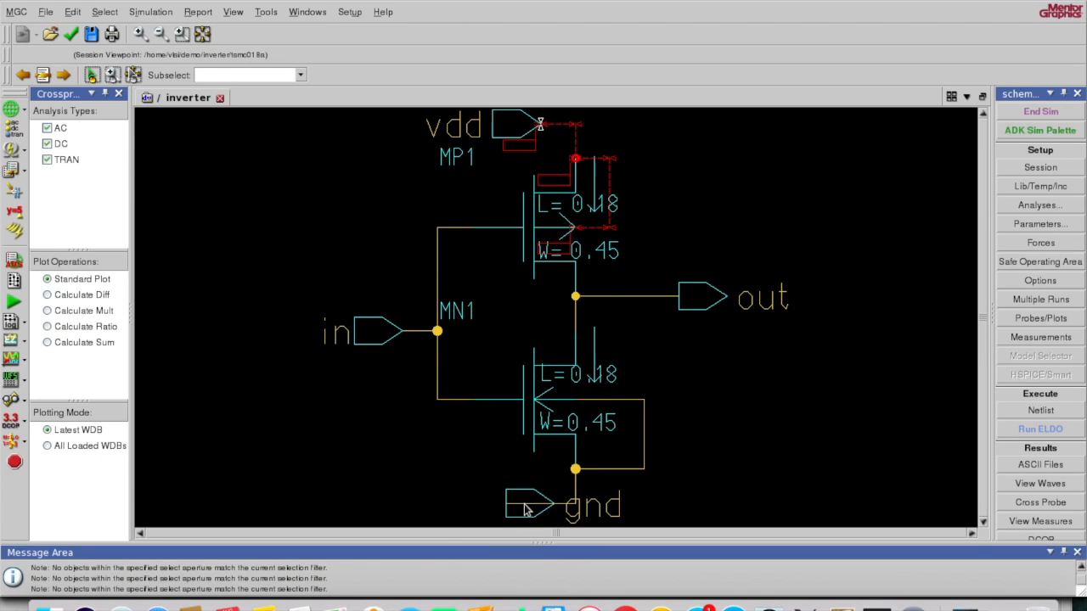
Step: Select the gnd net in the schematic and add a DC voltage force on it with a magnitude of 0
left_click(520, 506)
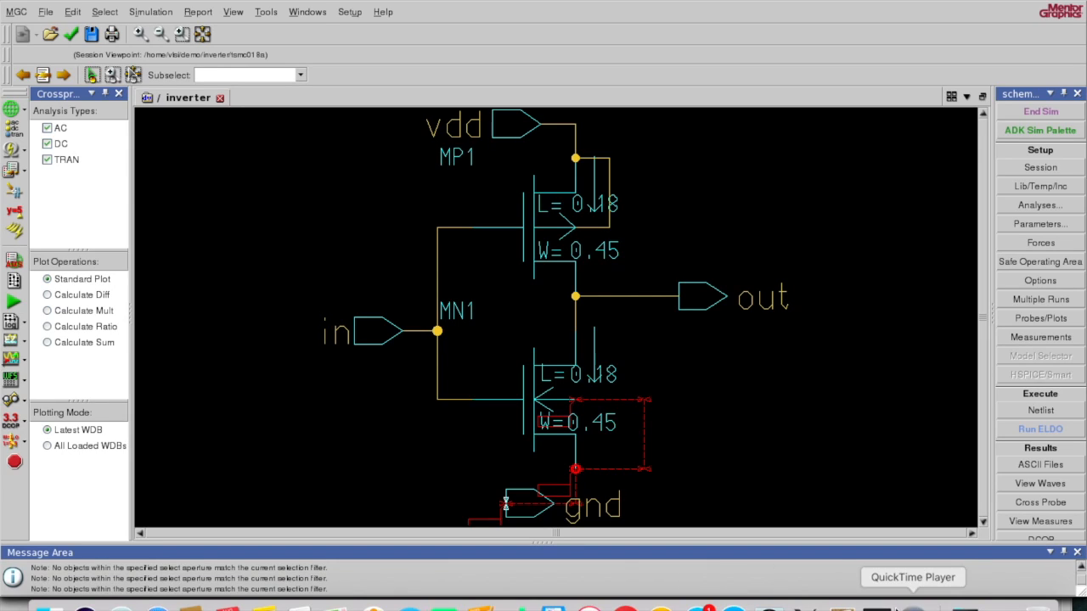
right_click(811, 604)
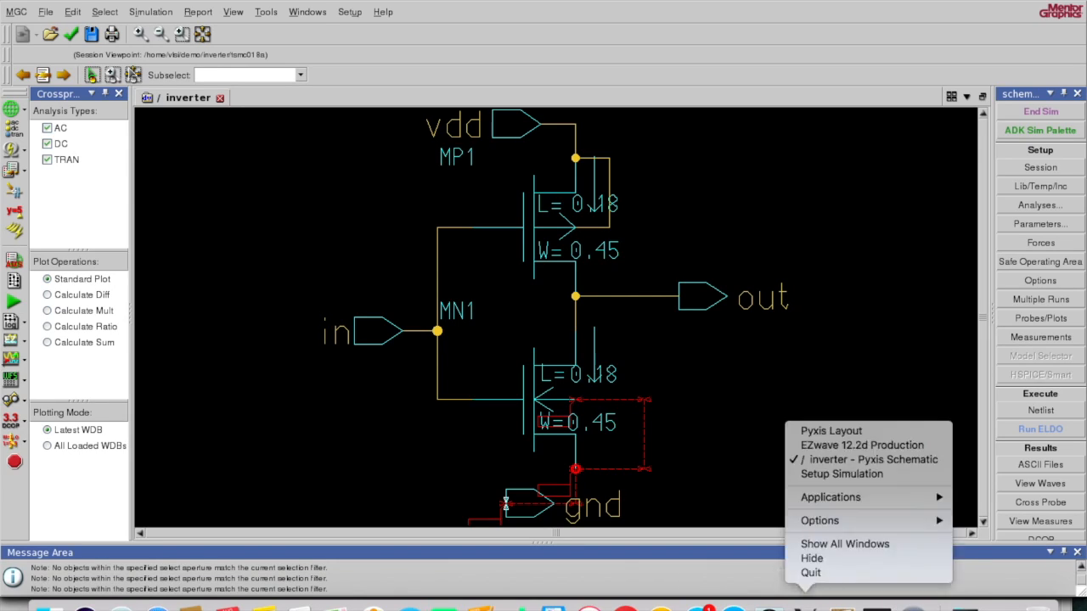
mouse_move(856, 521)
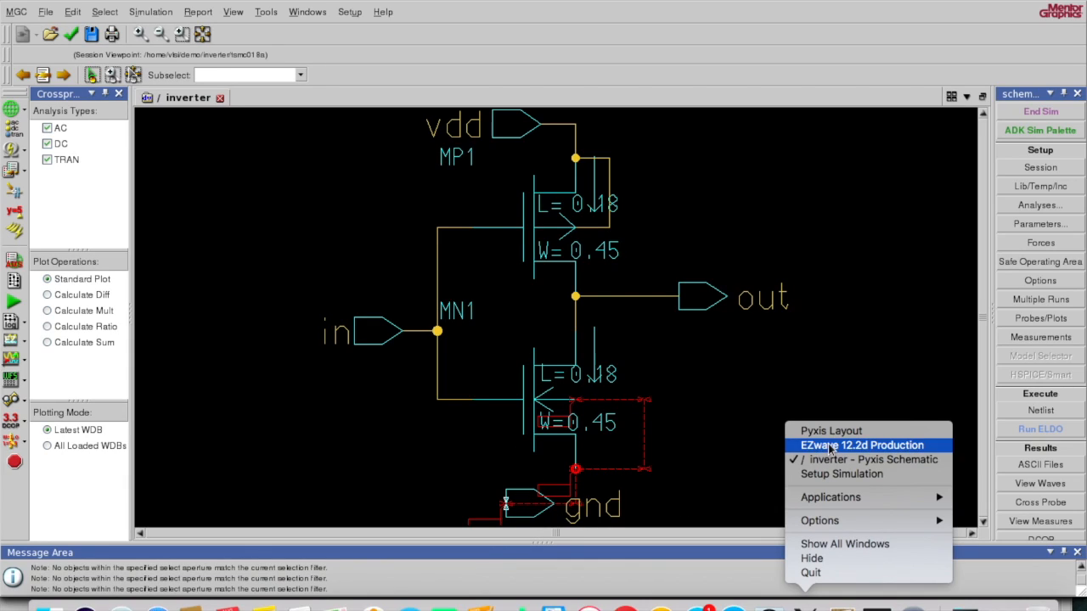
left_click(835, 476)
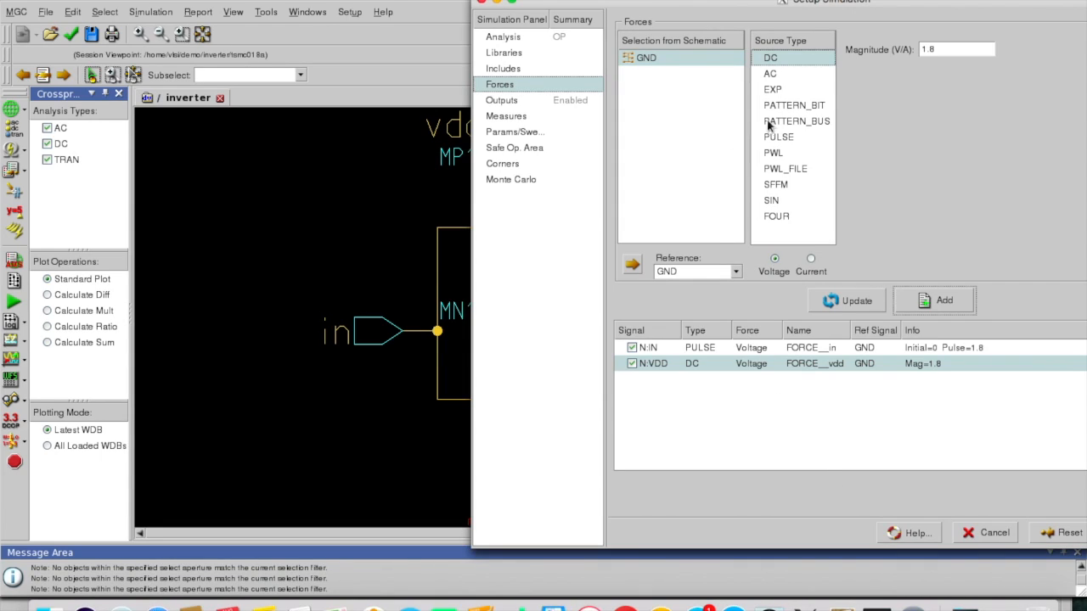
left_click(939, 49)
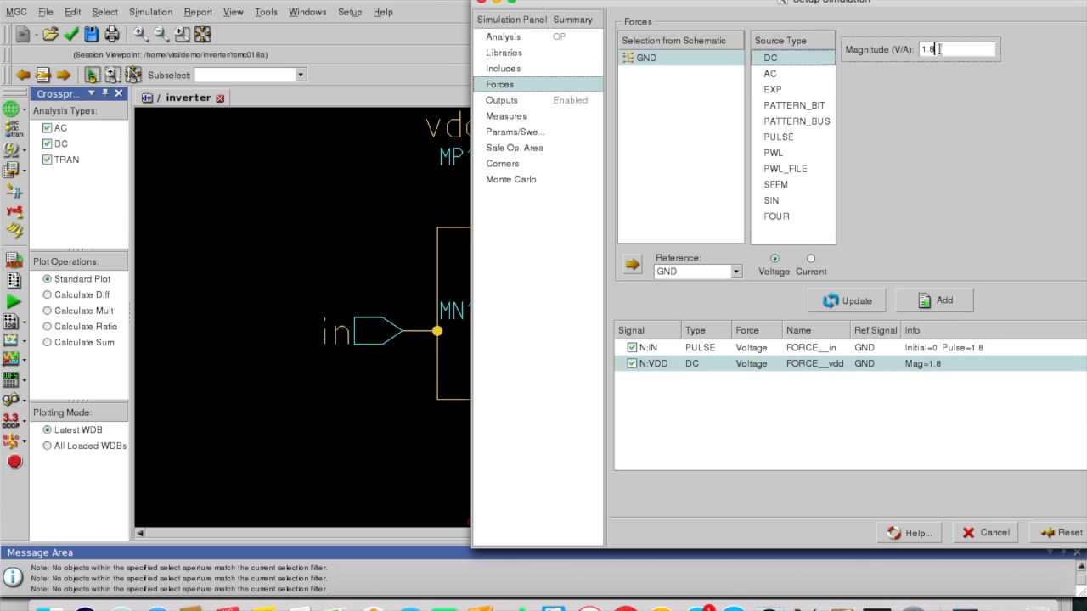
left_click(771, 59)
left_click(948, 48)
type("0")
left_click(941, 301)
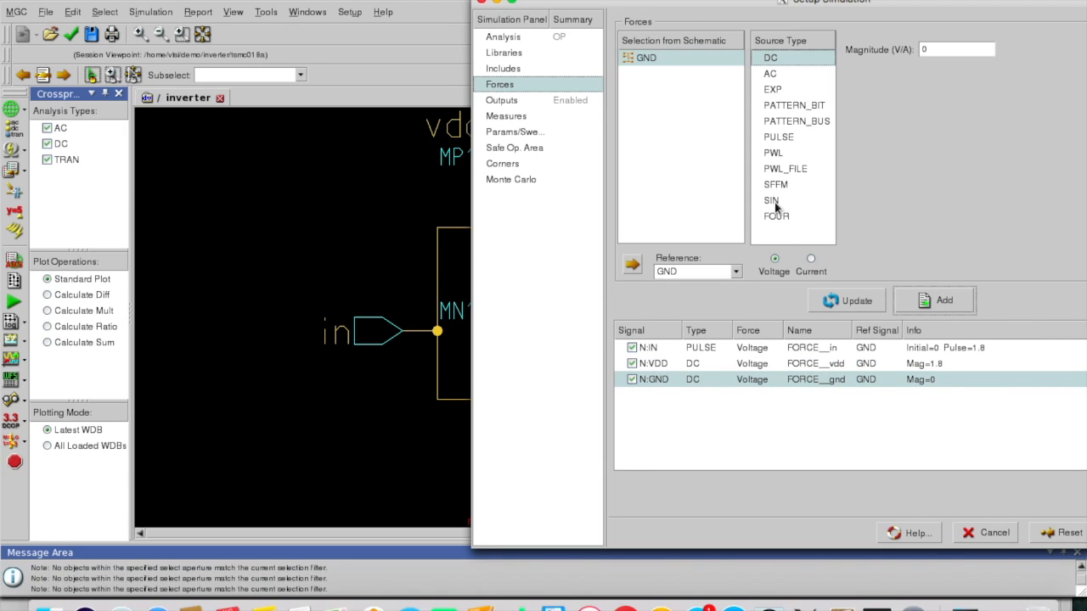
left_click(328, 297)
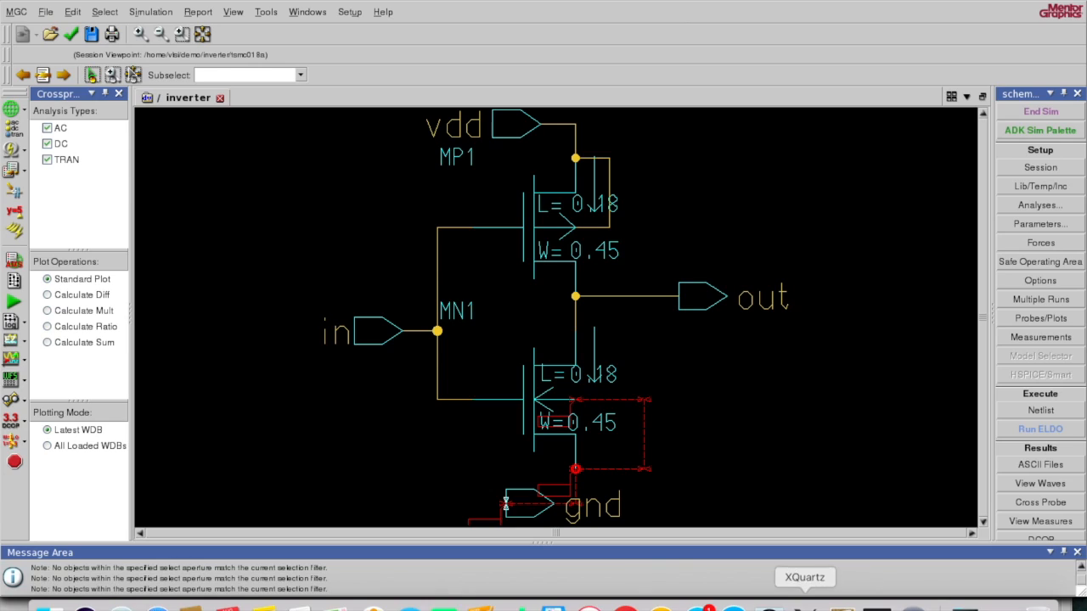
right_click(803, 605)
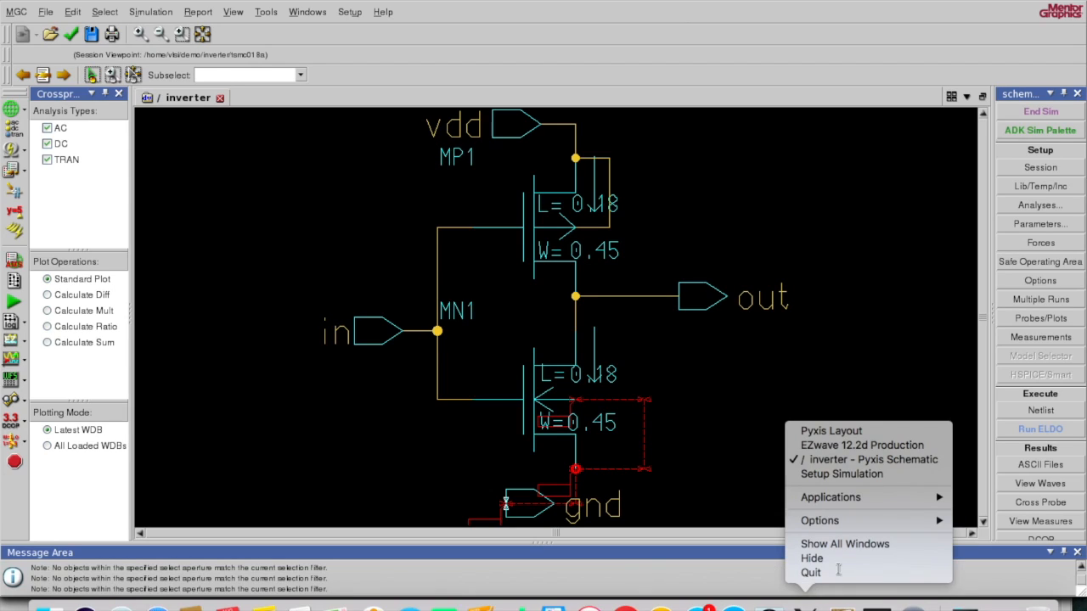
left_click(875, 482)
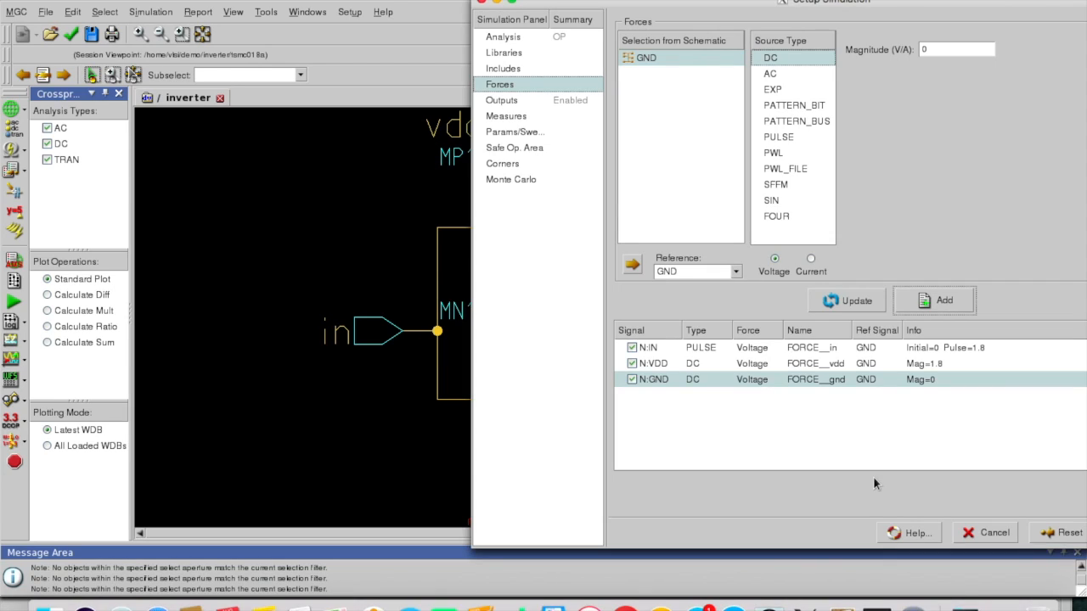
Step: Add the out net's voltage as a SAVE_ONLY output for all analyses and apply the simulation setup
left_click(516, 102)
left_click(348, 430)
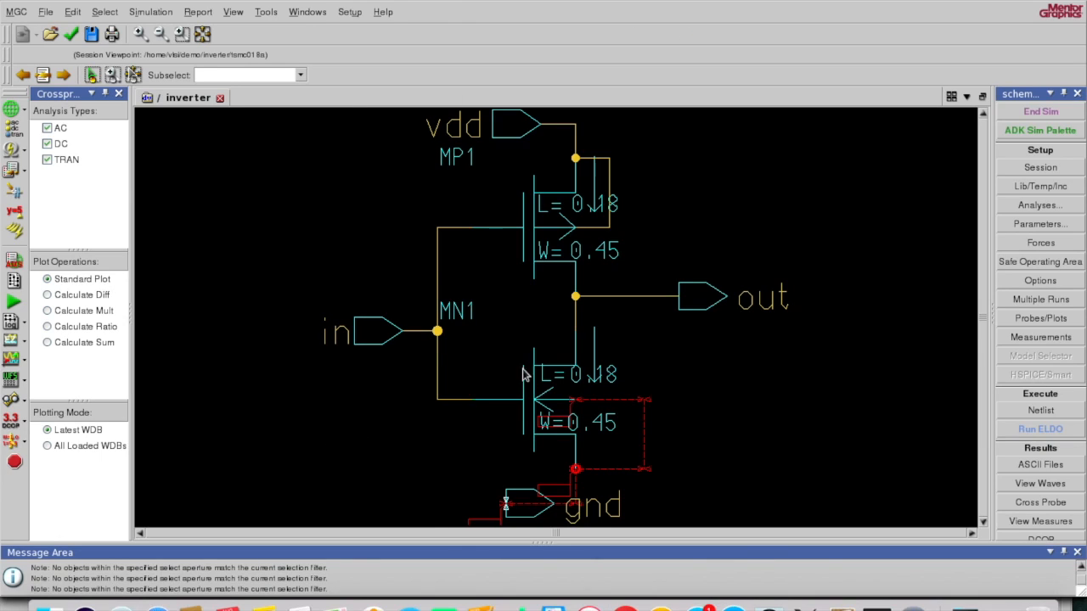
left_click(699, 316)
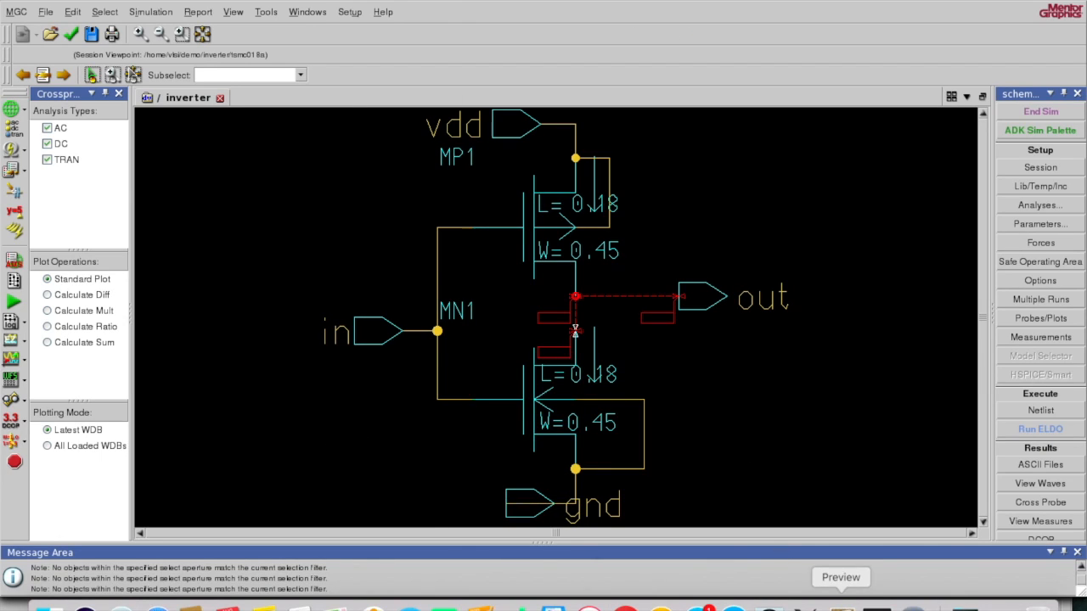
right_click(806, 605)
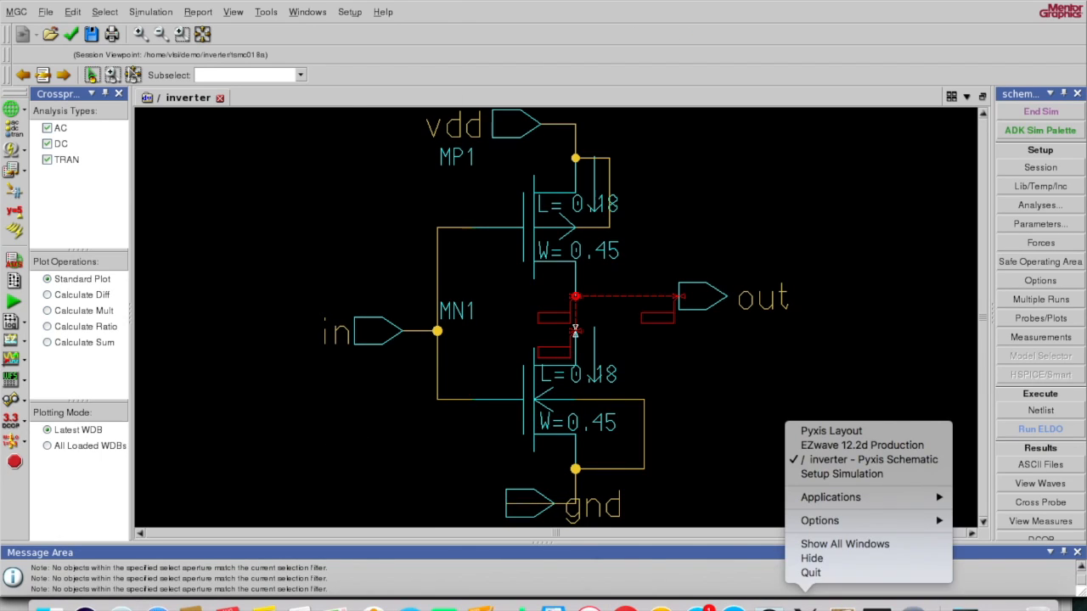
left_click(860, 474)
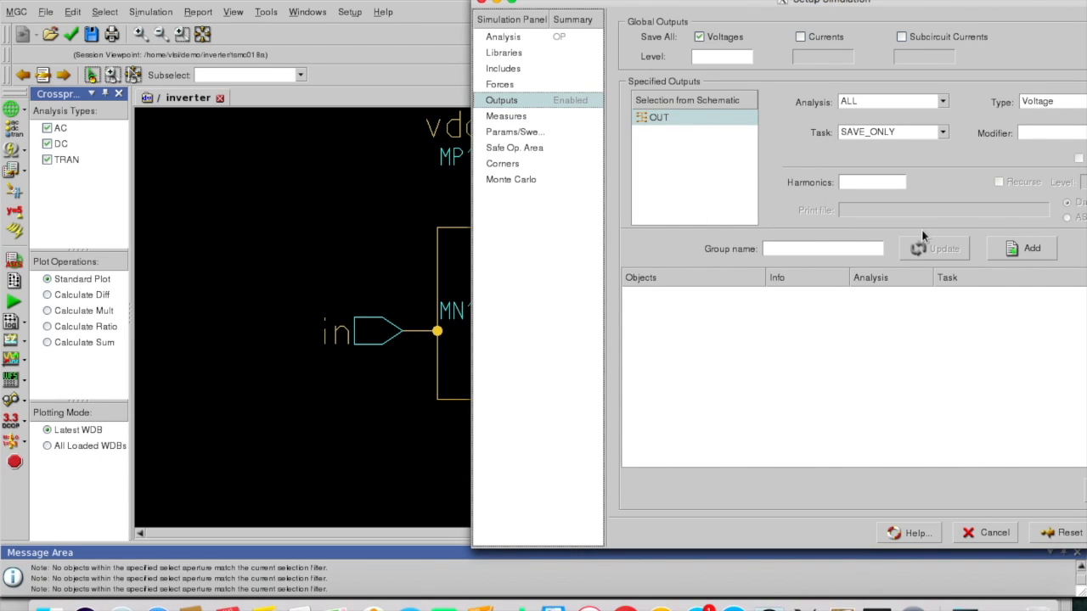
left_click(1025, 255)
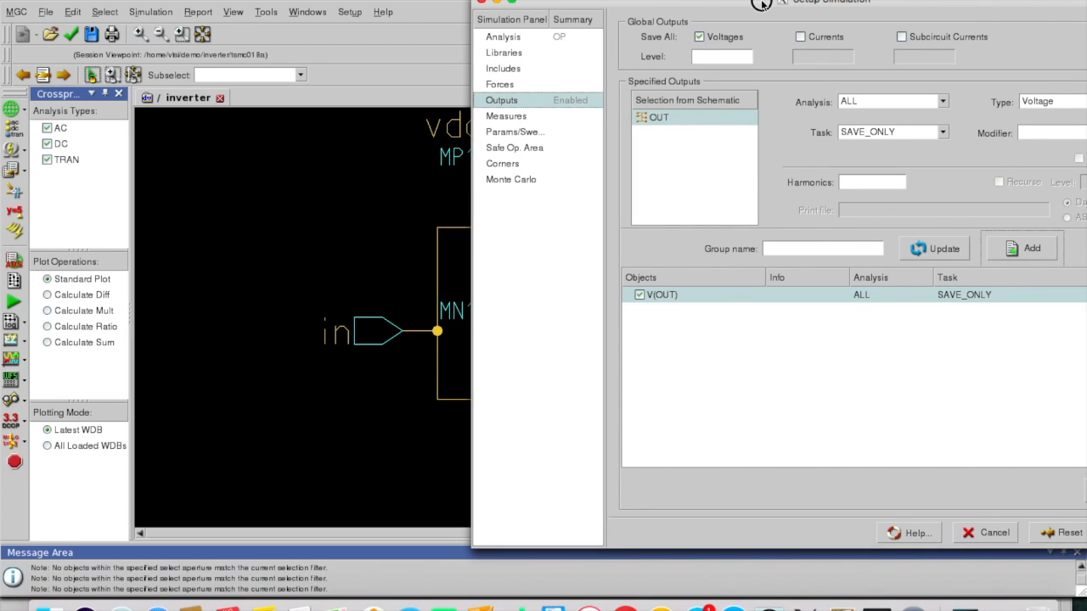
left_click_drag(762, 4, 602, 3)
left_click(977, 532)
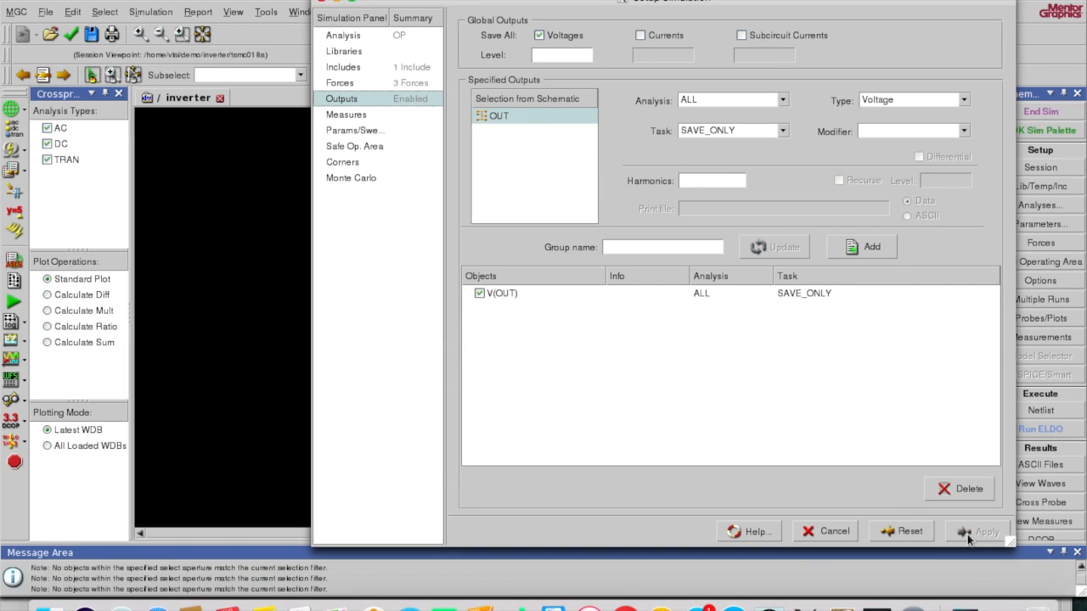
Step: Switch the analysis from OP to TRAN, apply the change and close the simulation setup
left_click(343, 38)
left_click(484, 124)
left_click(481, 42)
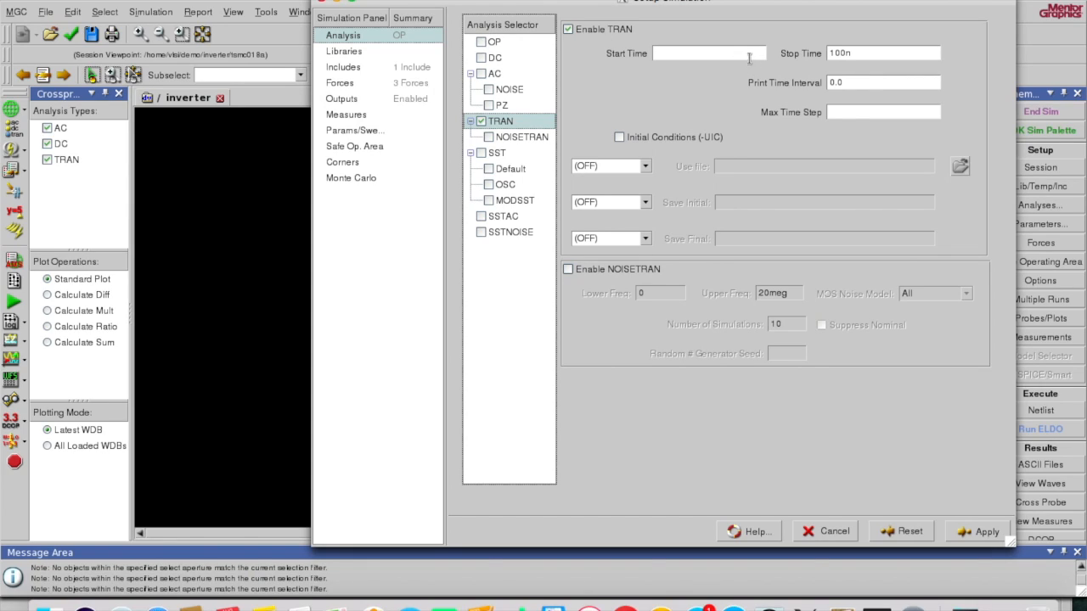
left_click(978, 533)
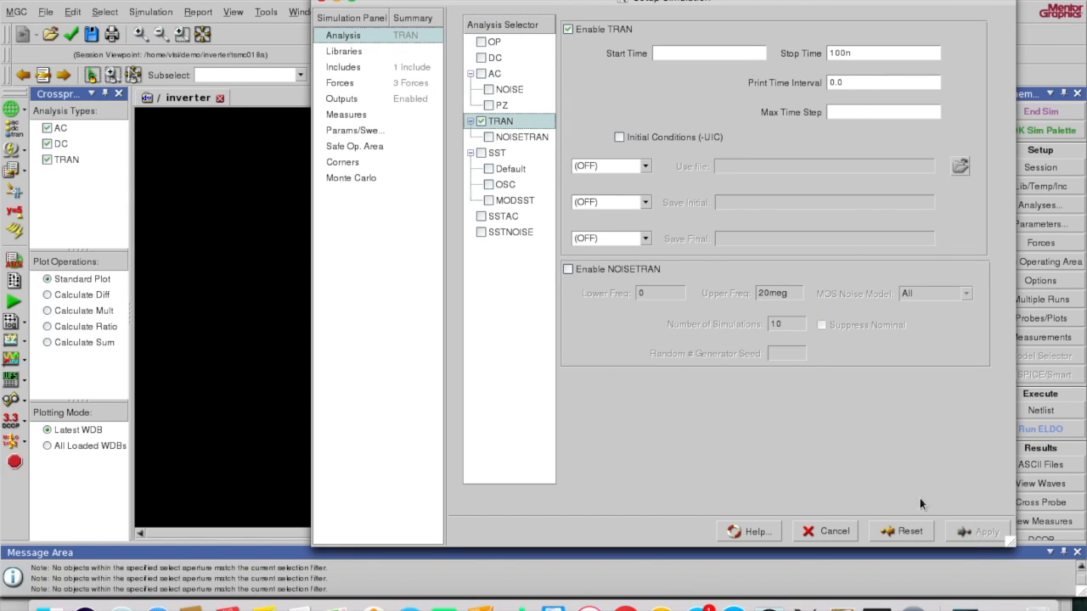
left_click(323, 3)
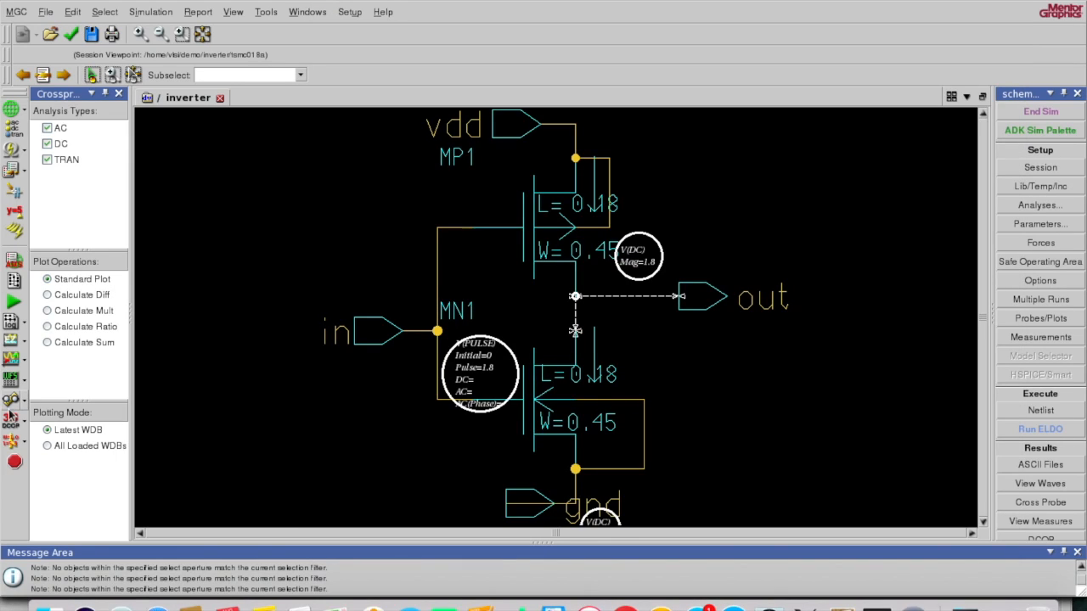
Step: Run the simulation of the inverter schematic and review its log
left_click(14, 303)
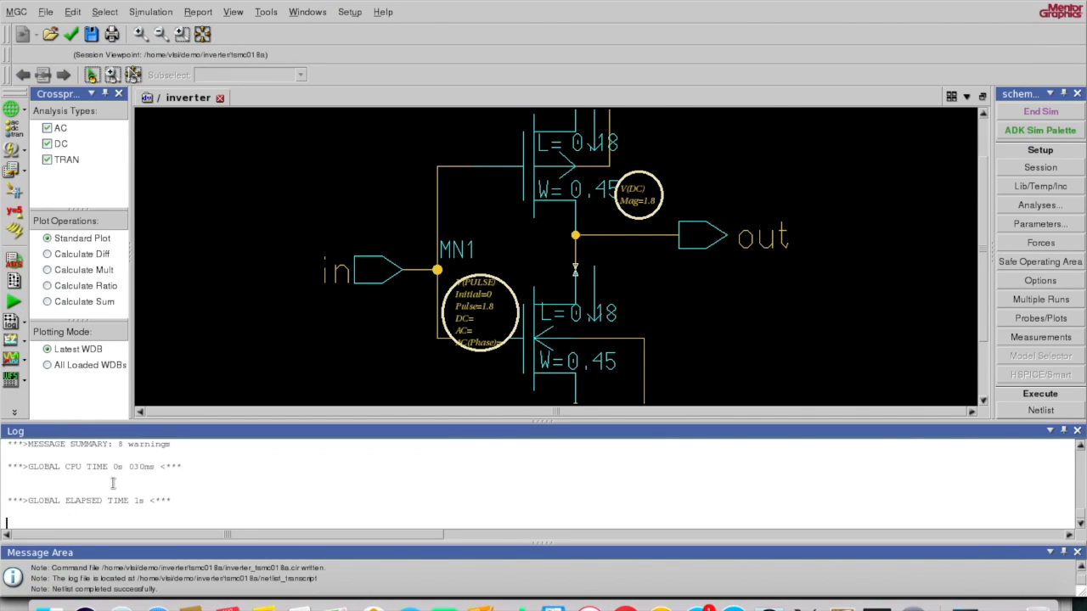
scroll(146, 487, "up", 10)
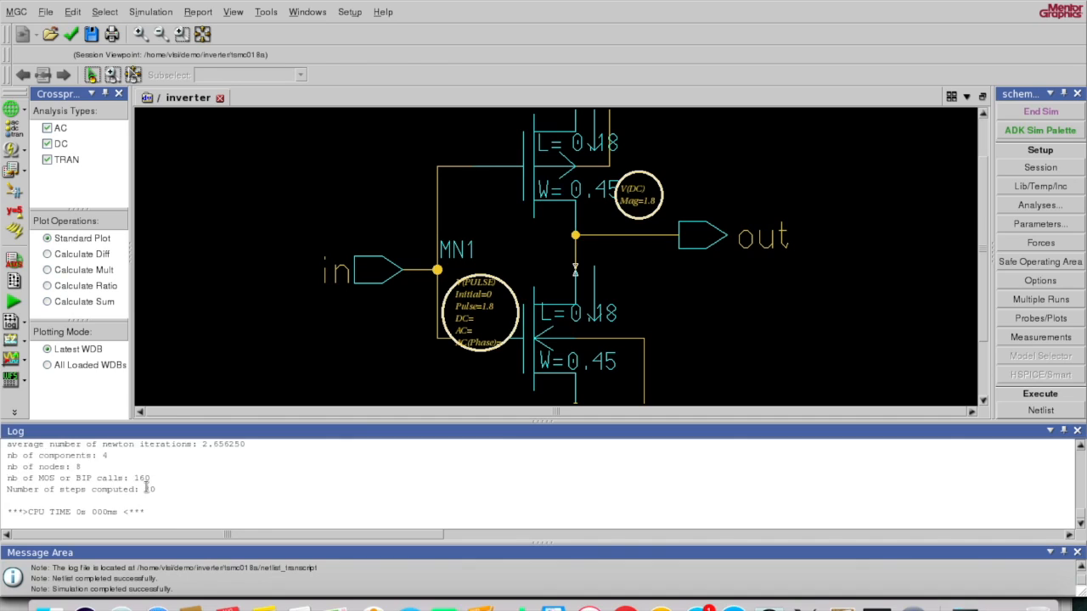
scroll(146, 487, "up", 10)
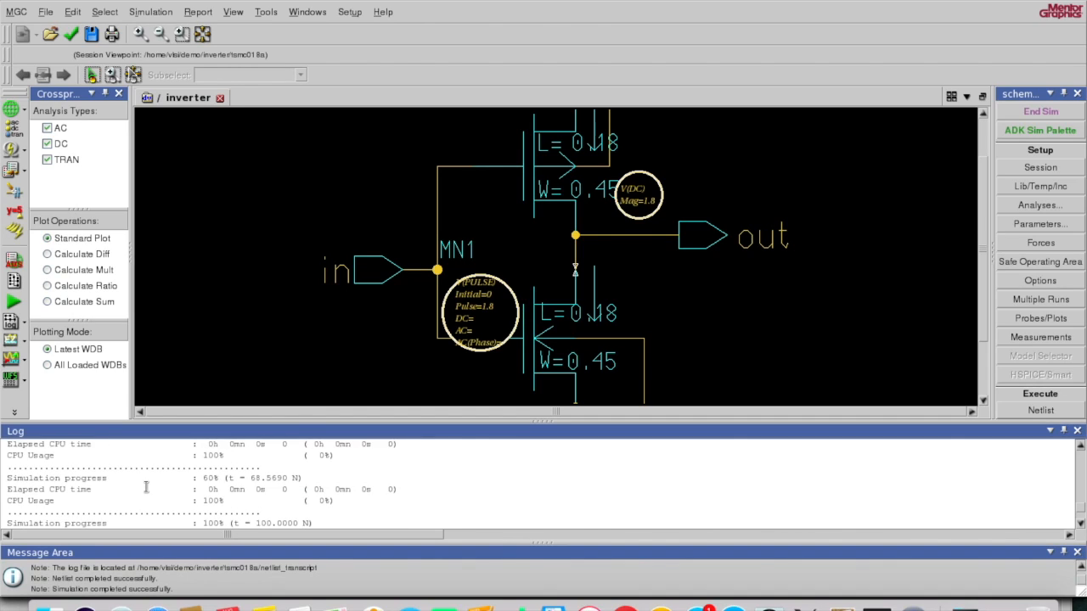
scroll(146, 488, "up", 3)
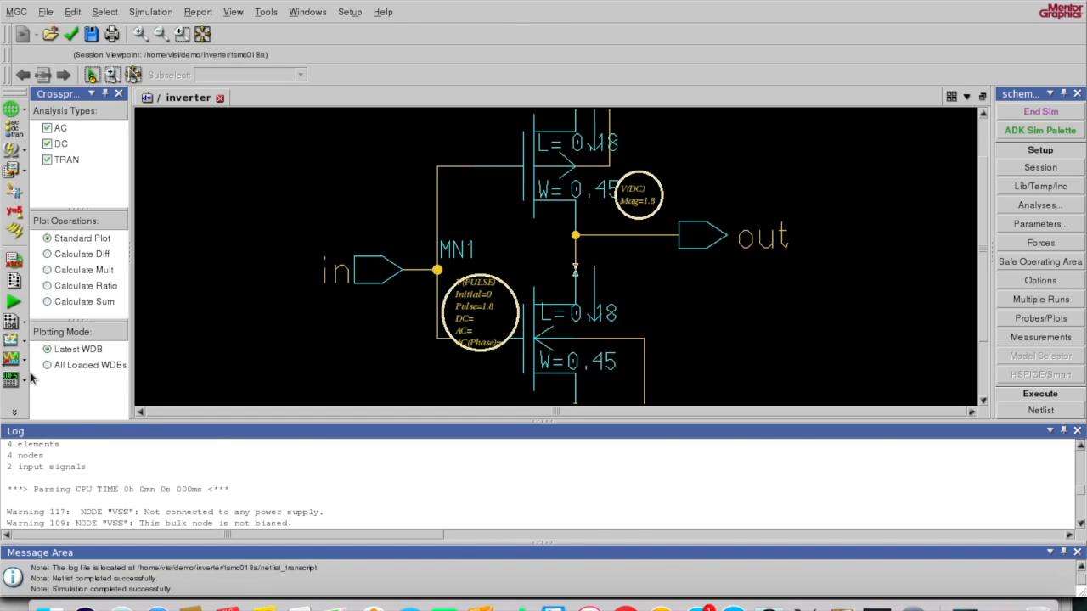
Step: Launch the waveform viewer for the schematic simulation results and keep EZwave open
left_click(15, 412)
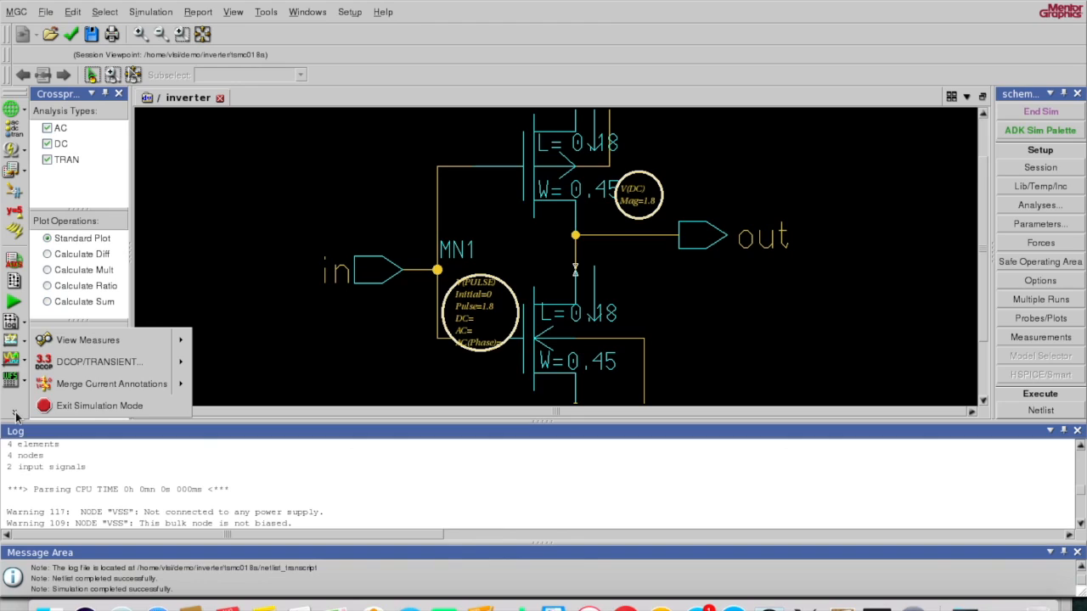
mouse_move(88, 340)
left_click(226, 386)
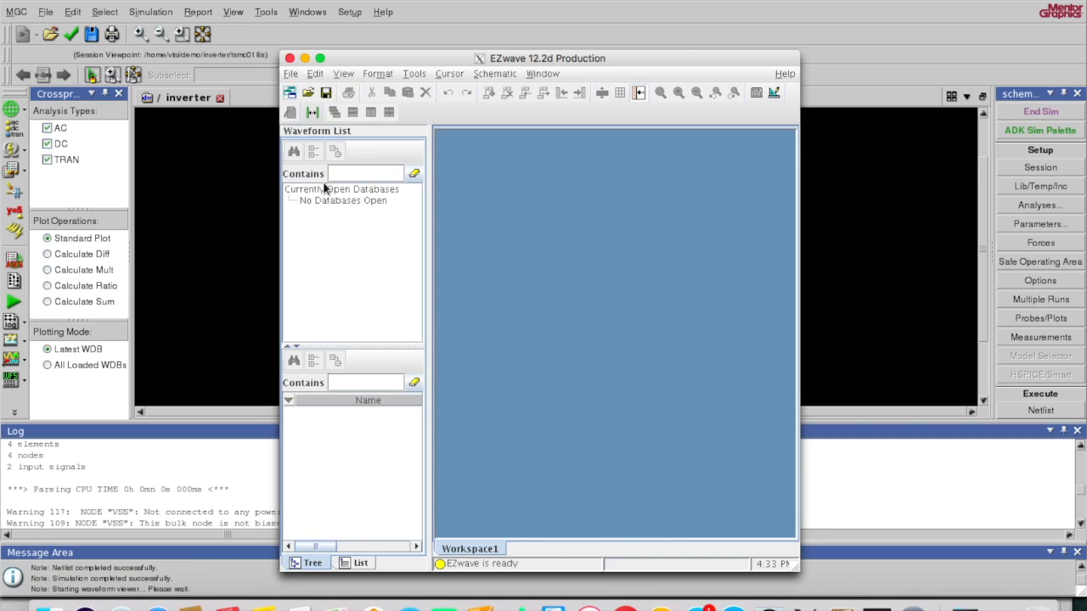
left_click(290, 59)
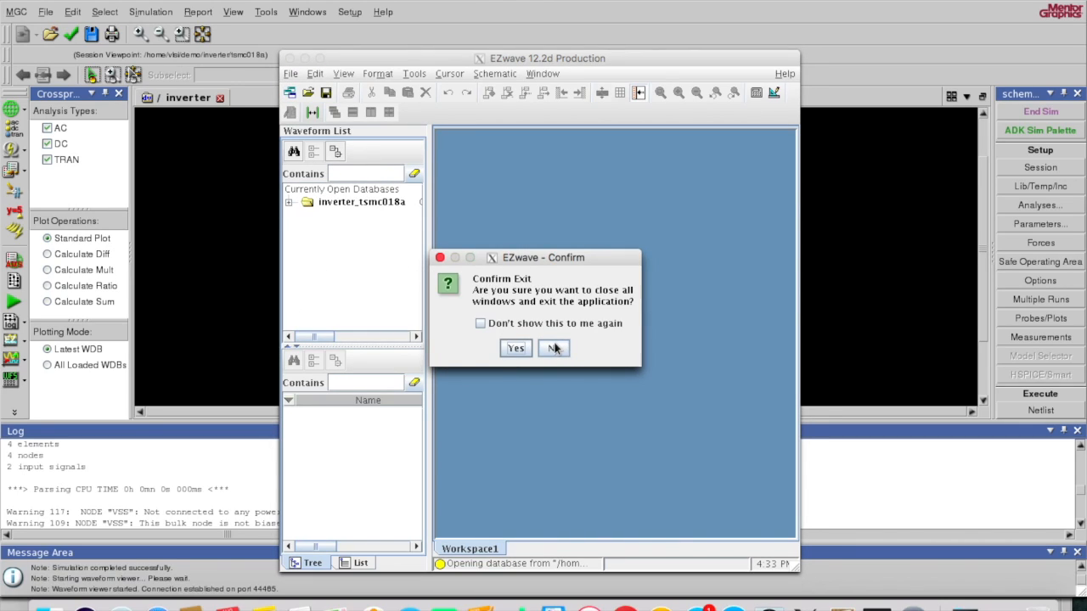
left_click(440, 258)
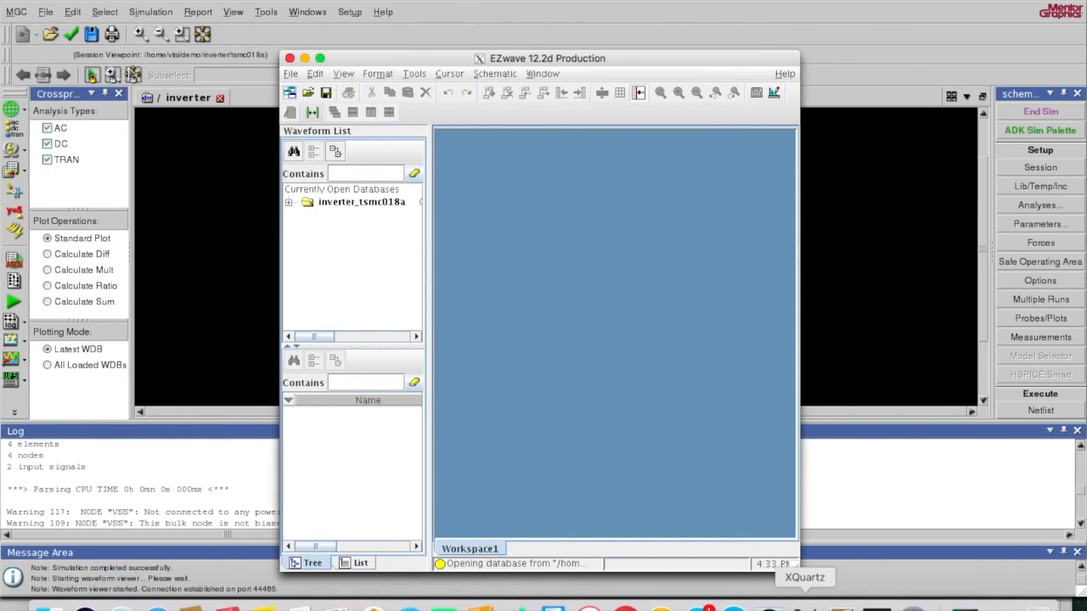
Step: Switch to the EZwave window with the layout waveforms and open inverter_tsmc018a.wdb from the demo/inverter/tsmc018a folder
right_click(805, 604)
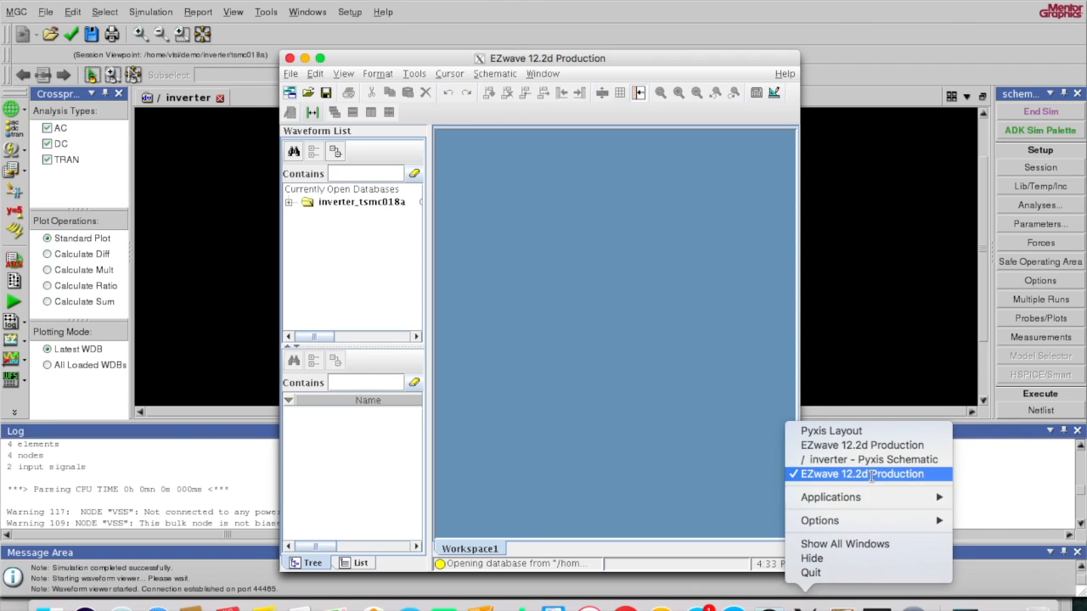
left_click(875, 449)
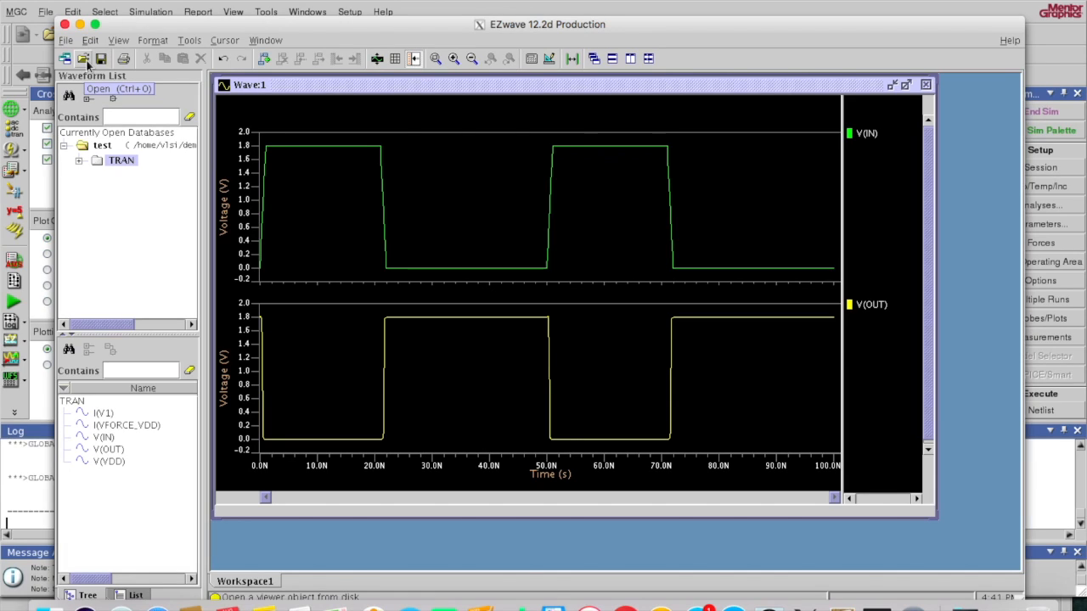
left_click(83, 60)
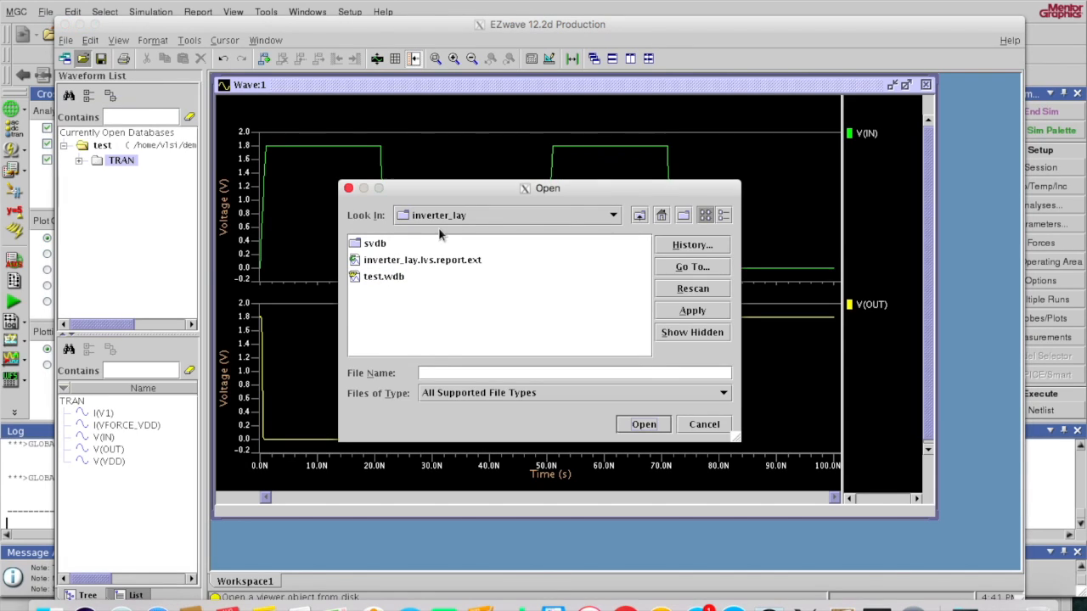
left_click(570, 212)
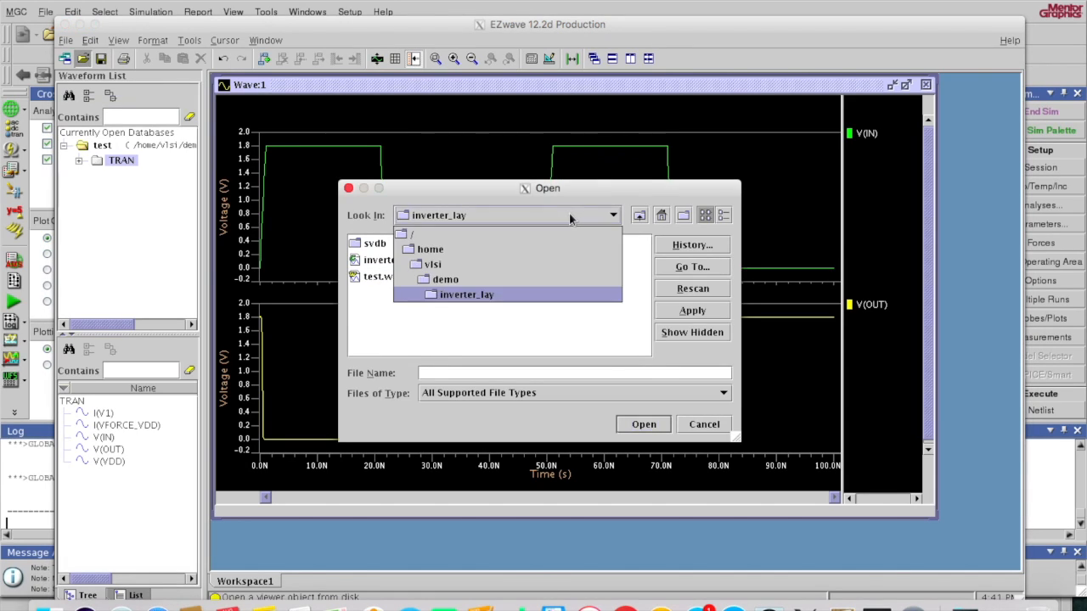
left_click(515, 279)
double_click(379, 243)
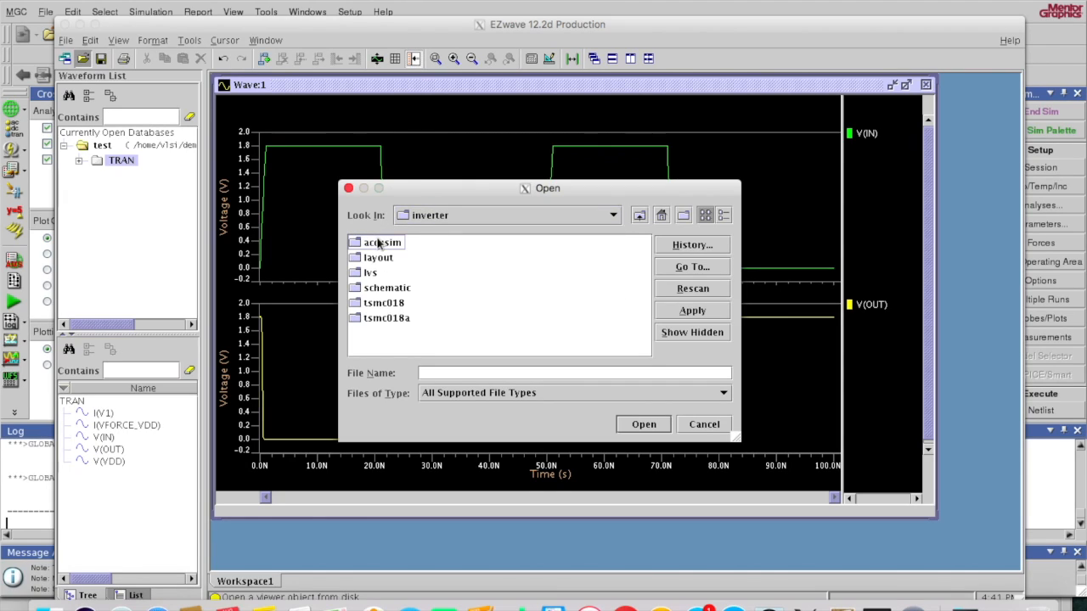
left_click(399, 320)
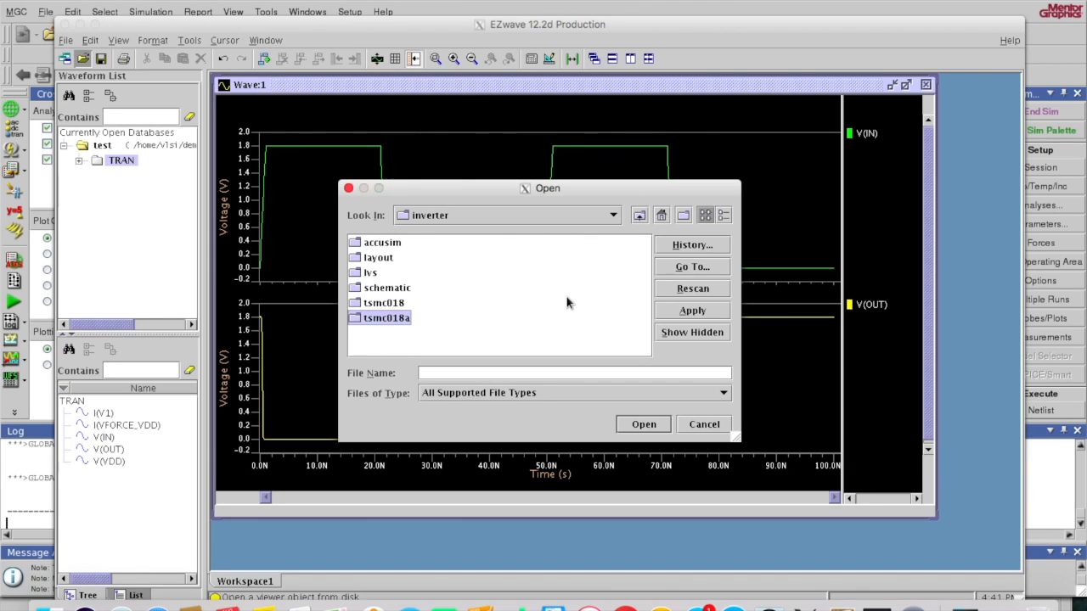
left_click(643, 426)
left_click(453, 244)
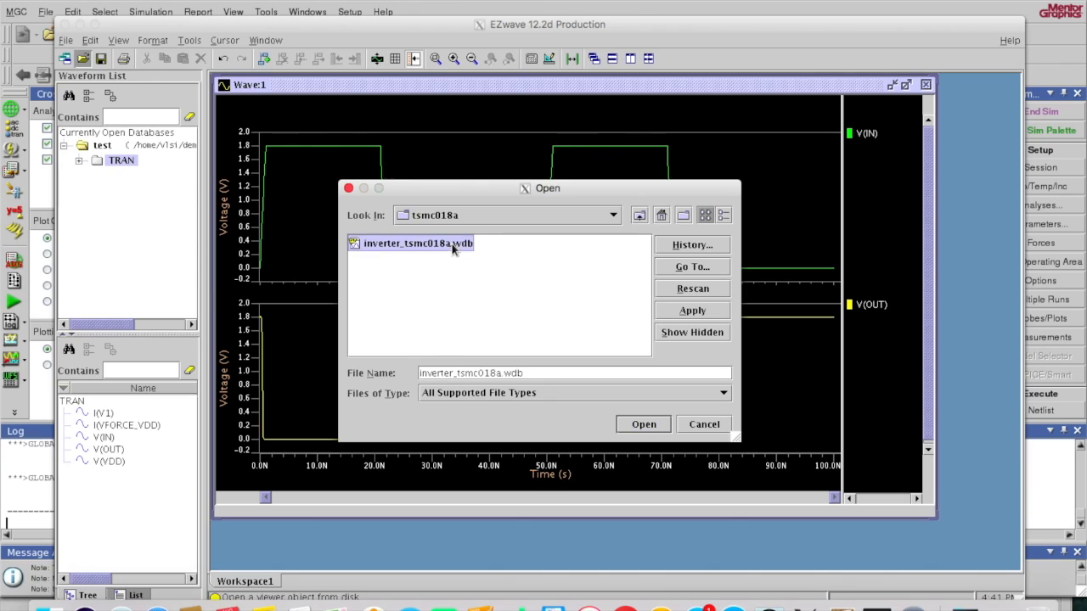
left_click(652, 424)
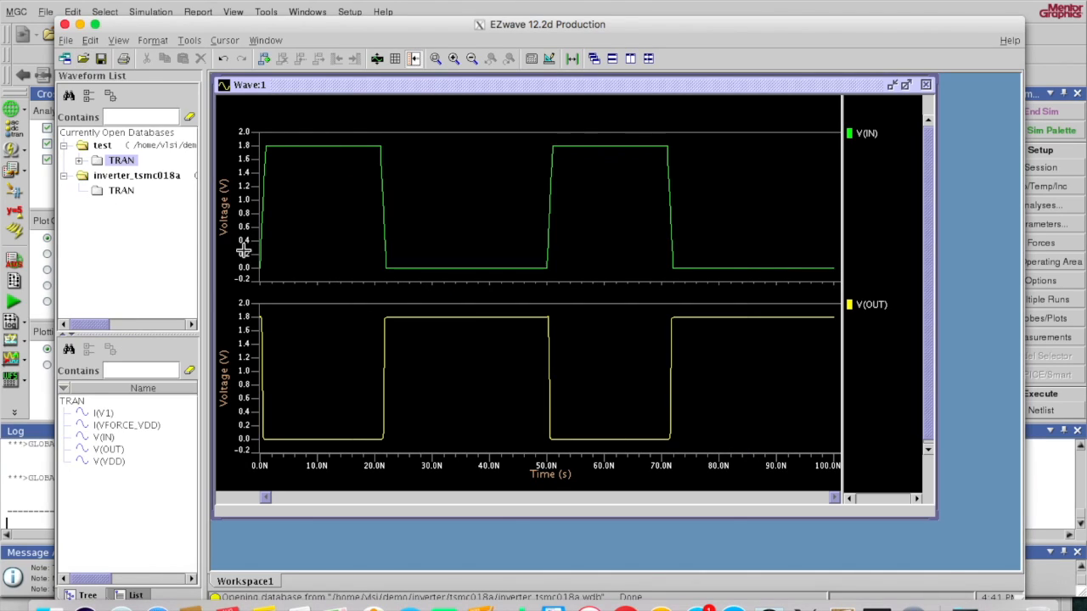
Step: Plot V(OUT) from the inverter_tsmc018a TRAN results and move it onto the layout's V(OUT) graph to overlay both waveforms
left_click(121, 190)
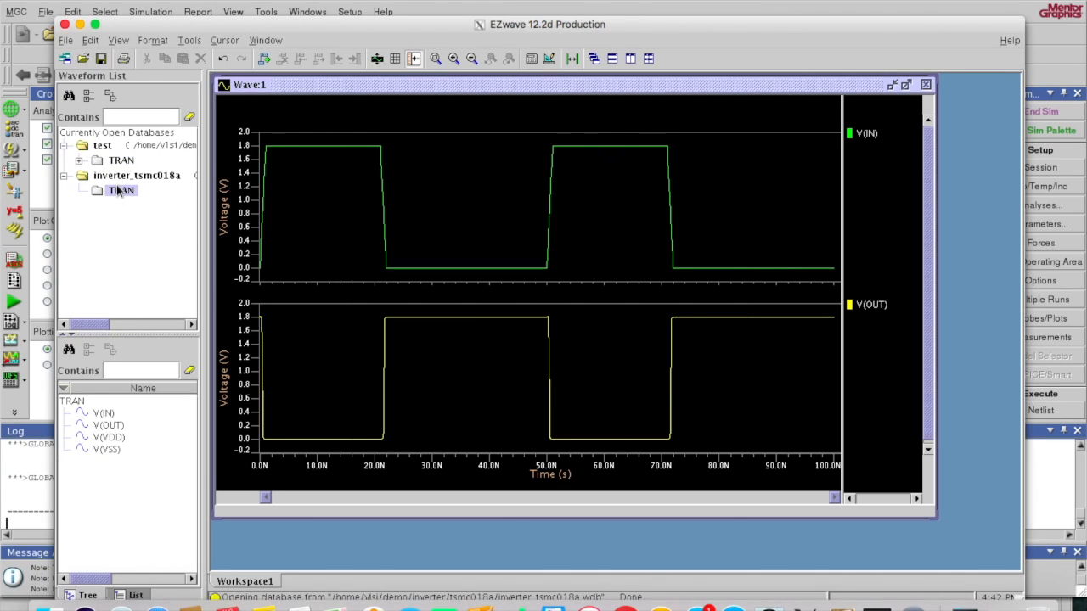
double_click(110, 426)
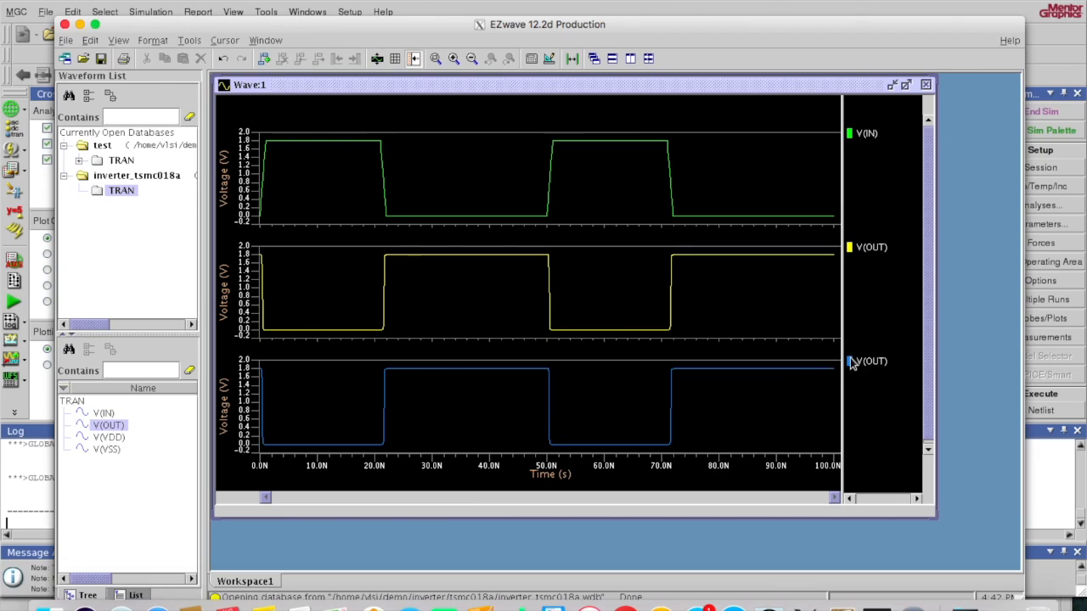
left_click_drag(866, 360, 805, 294)
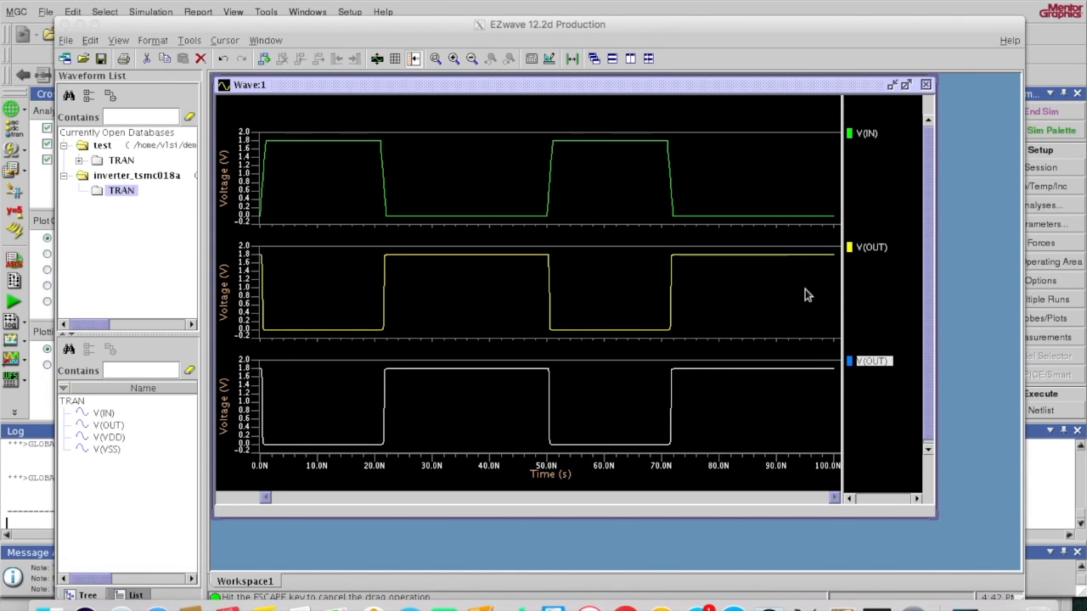